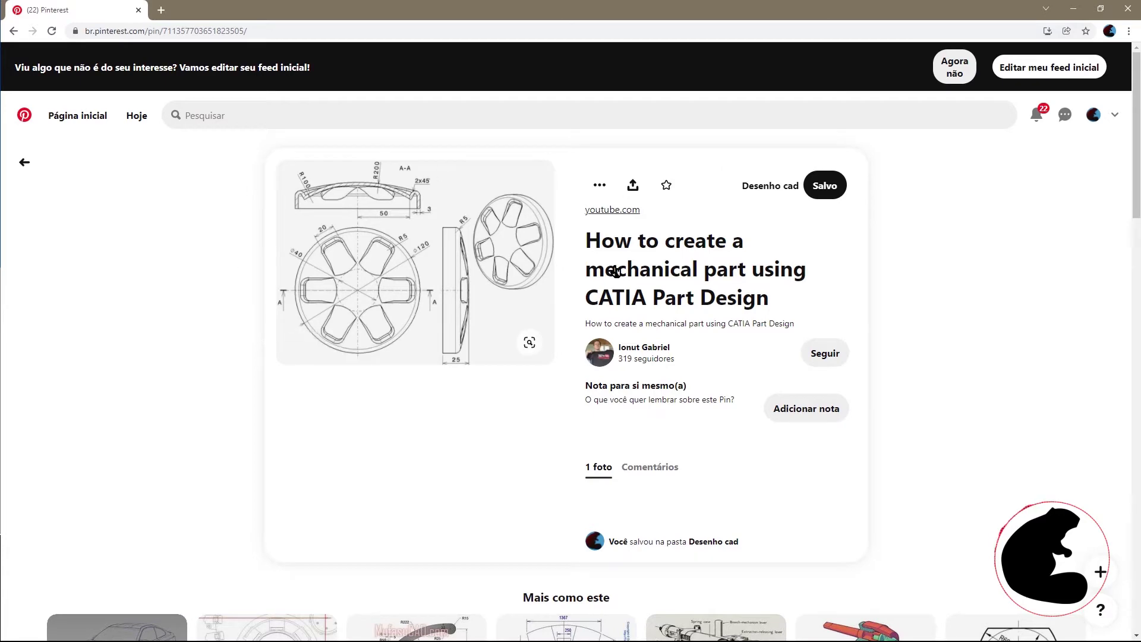
# - Glance at similar drawings, then return to the pin and zoom the page to 150%
pyautogui.click(529, 343)
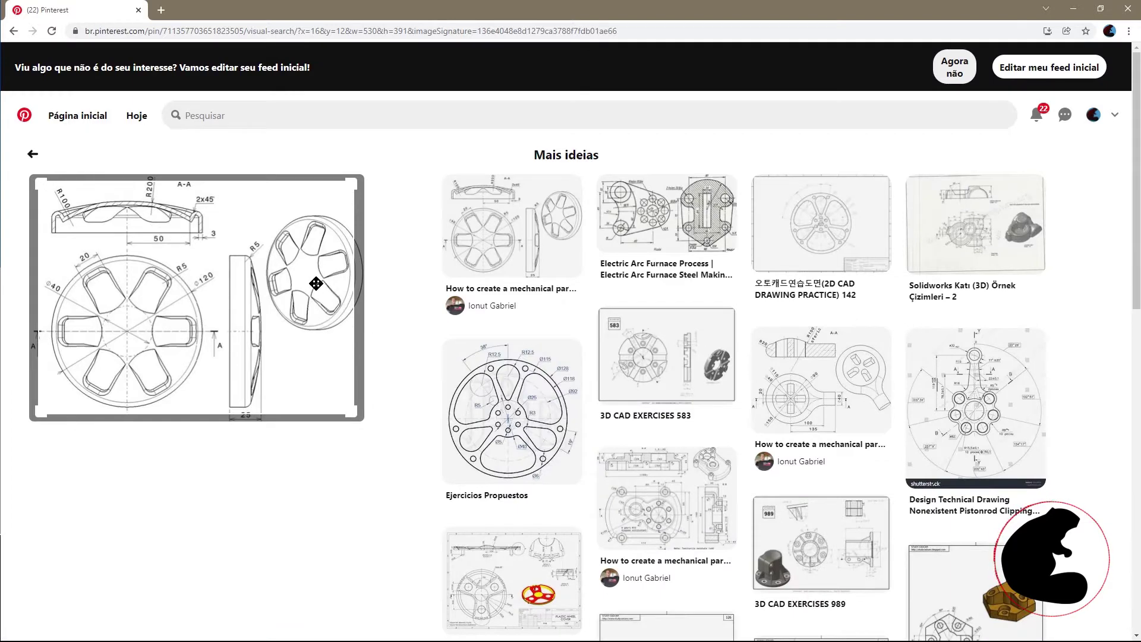
pyautogui.click(32, 154)
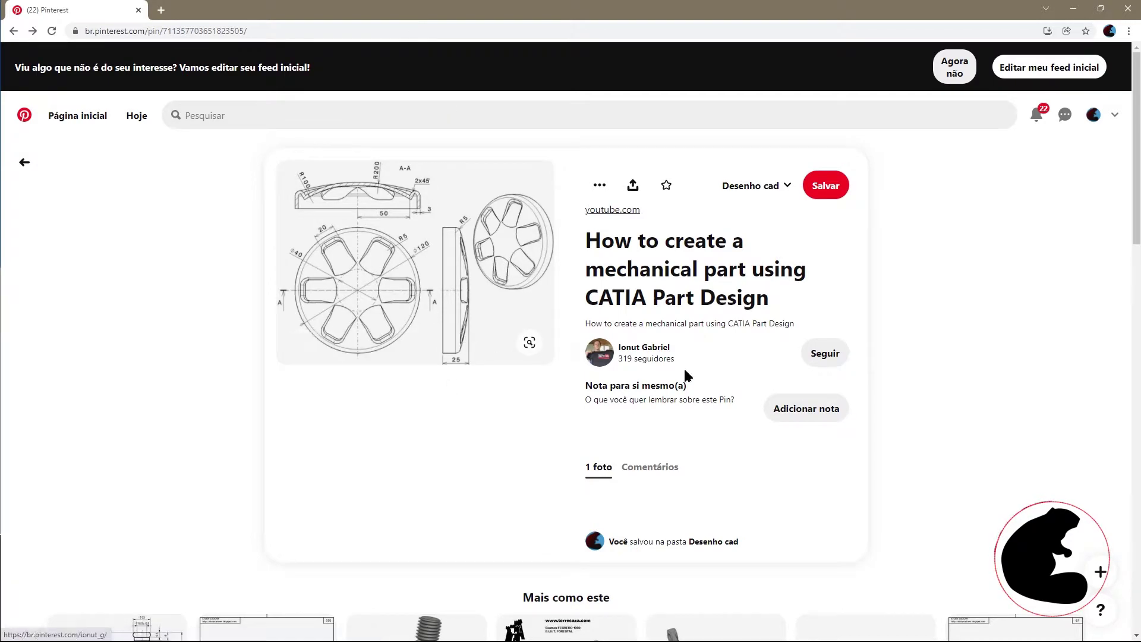
pyautogui.hotkey('ctrl', '+')
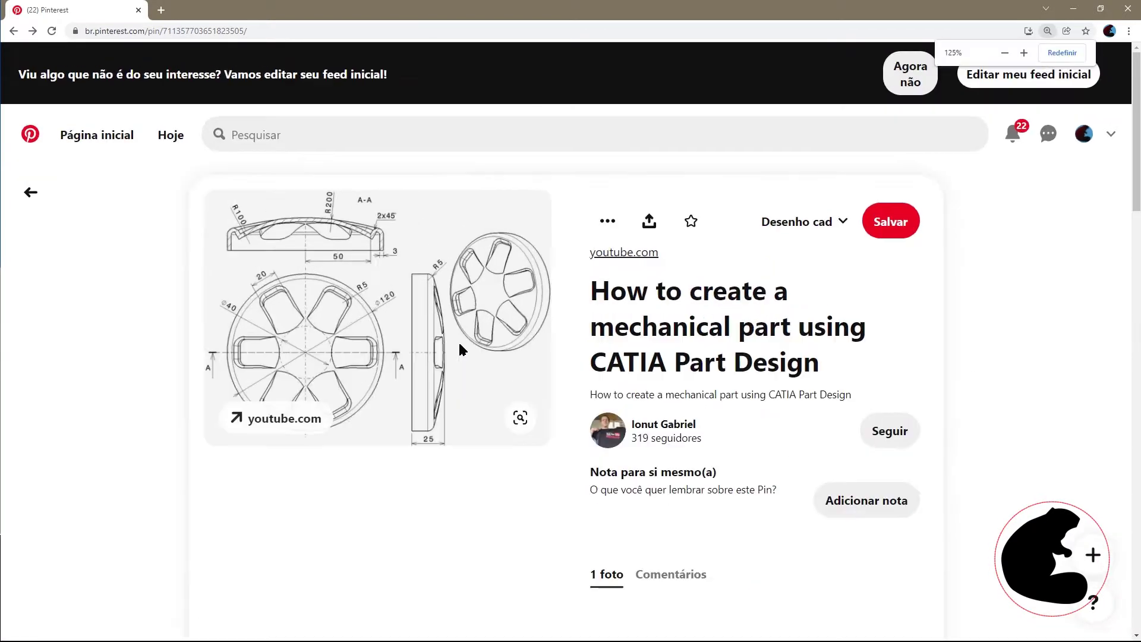
pyautogui.hotkey('ctrl', '+')
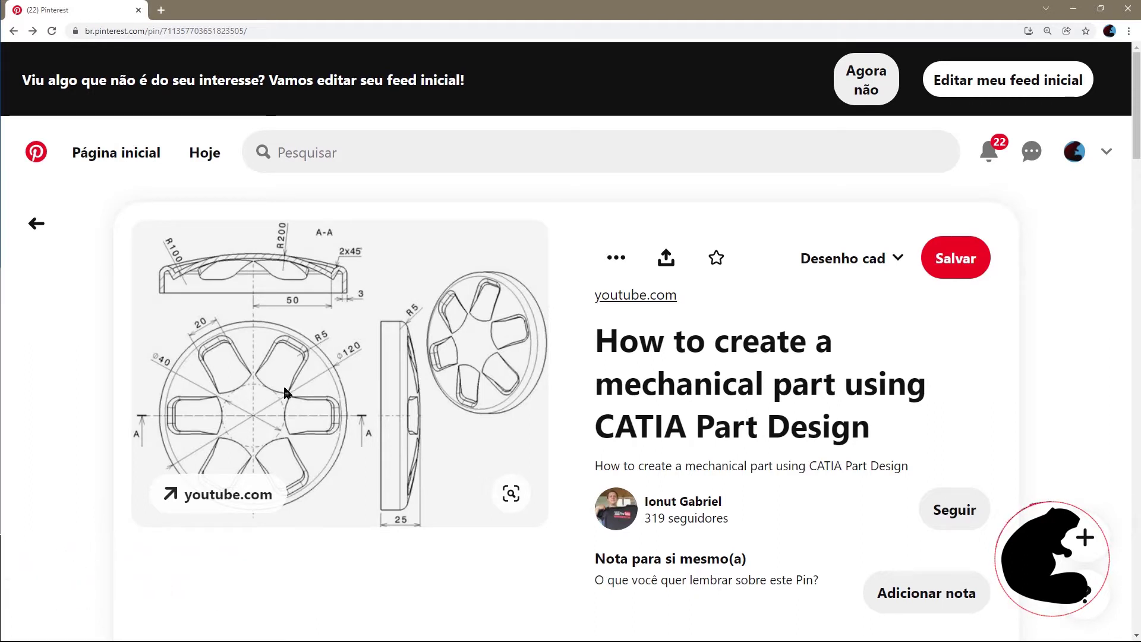
pyautogui.scroll(-1, 368, 416)
pyautogui.scroll(1, 491, 448)
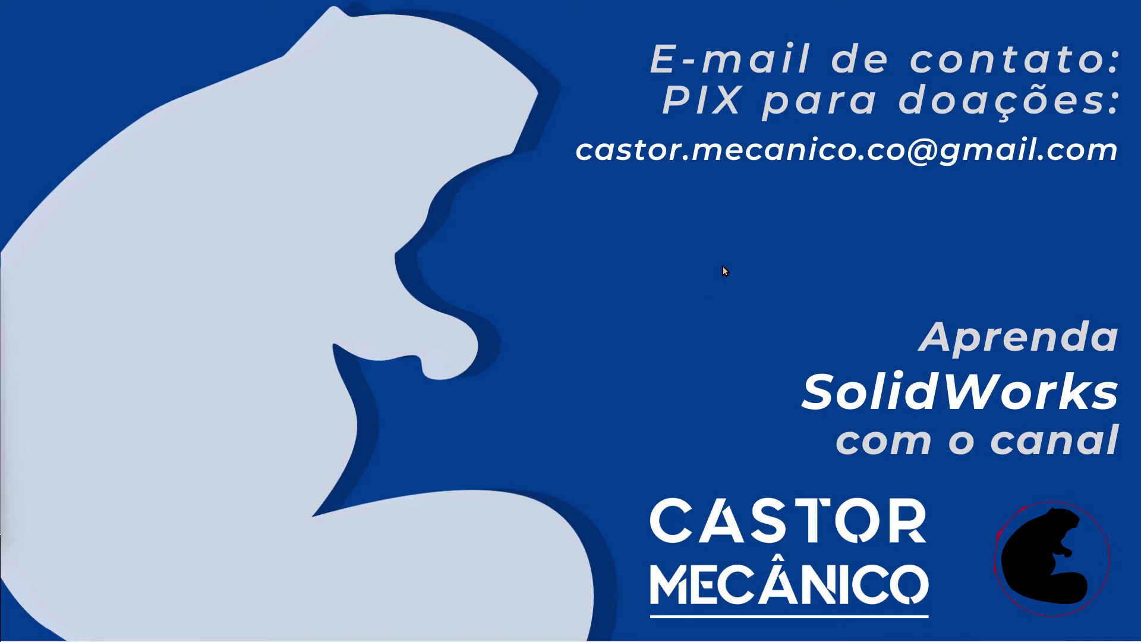
# - Bring SOLIDWORKS 2016 forward from the taskbar and collapse its file explorer pane
pyautogui.click(649, 630)
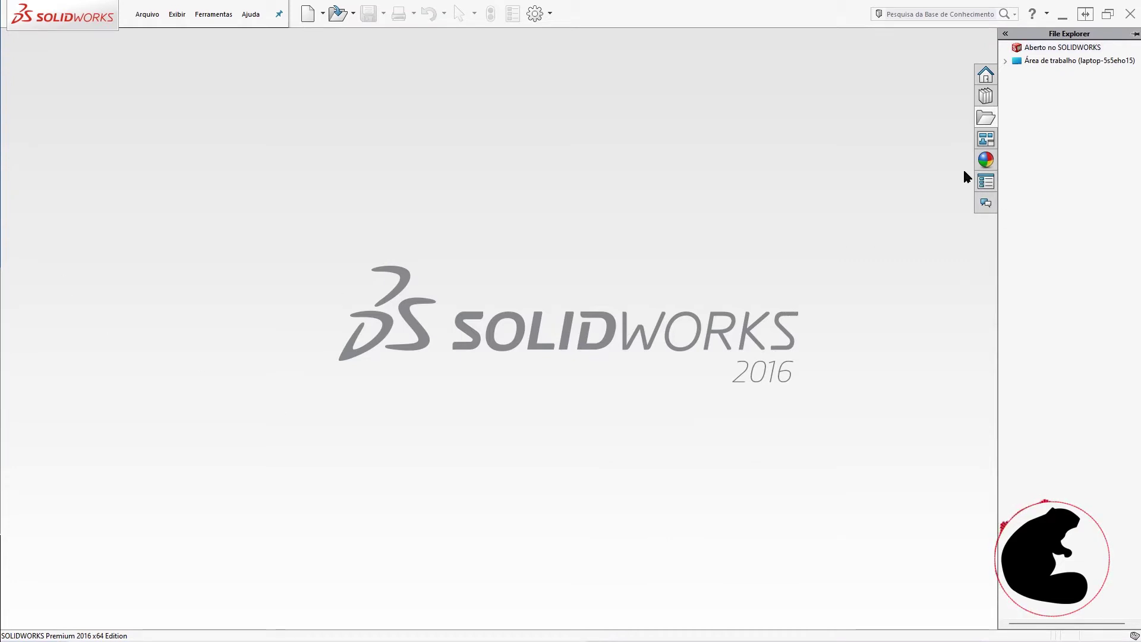
pyautogui.click(546, 158)
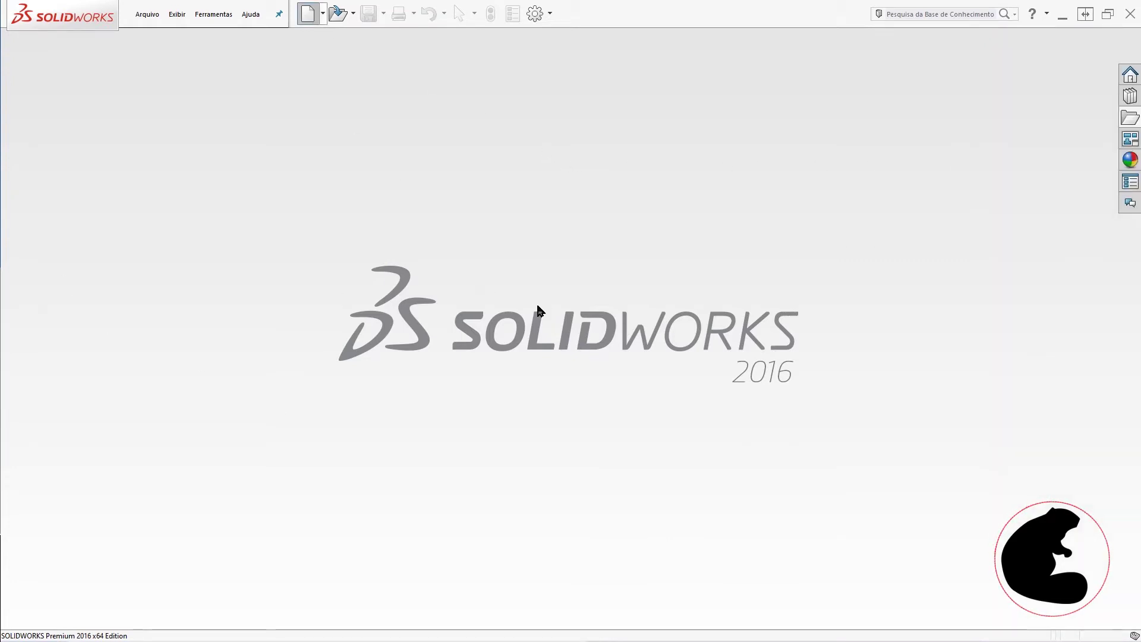
# - Create a new Peça part document, Peça1
pyautogui.hotkey('ctrl', 'n')
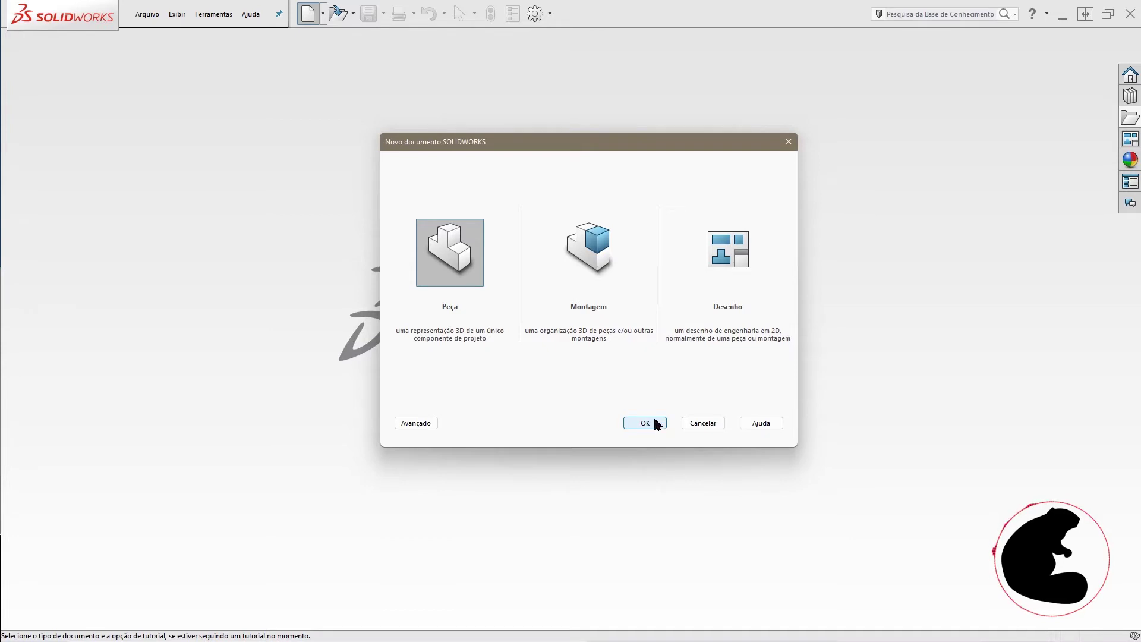
pyautogui.click(656, 423)
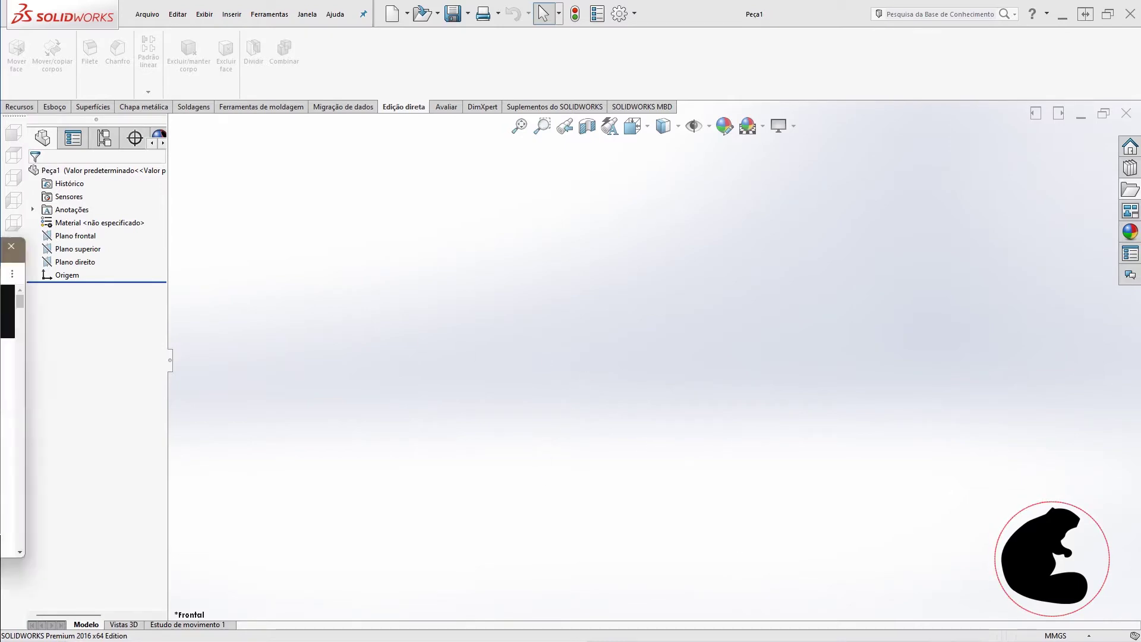
# - Review the reference drawing in Chrome, then select Plano frontal in the design tree
pyautogui.click(15, 390)
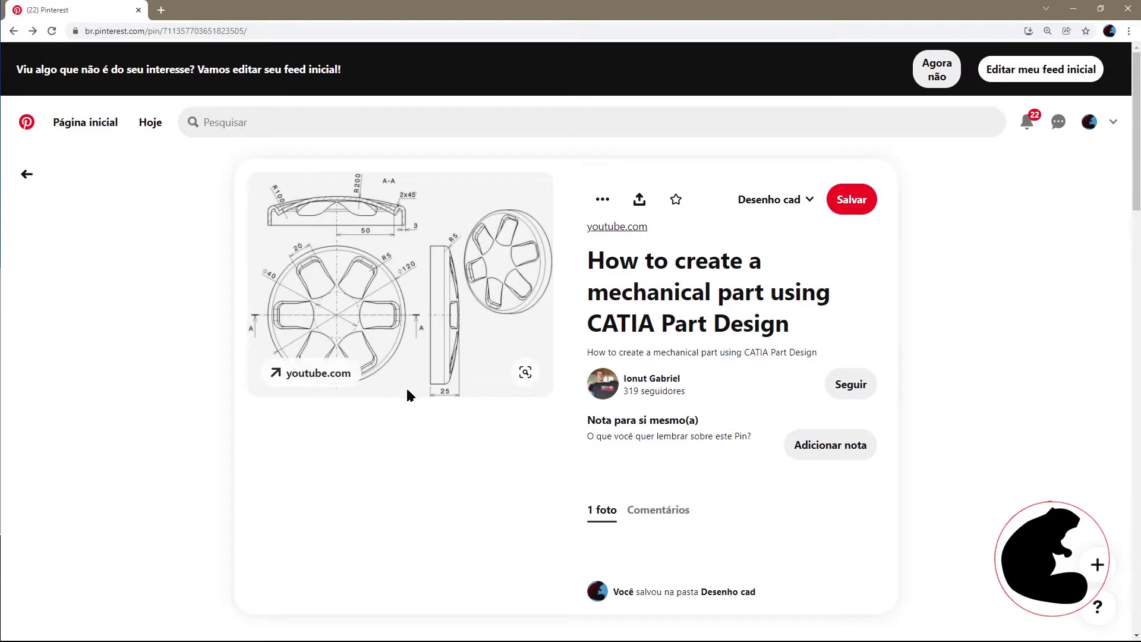
pyautogui.moveTo(399, 283)
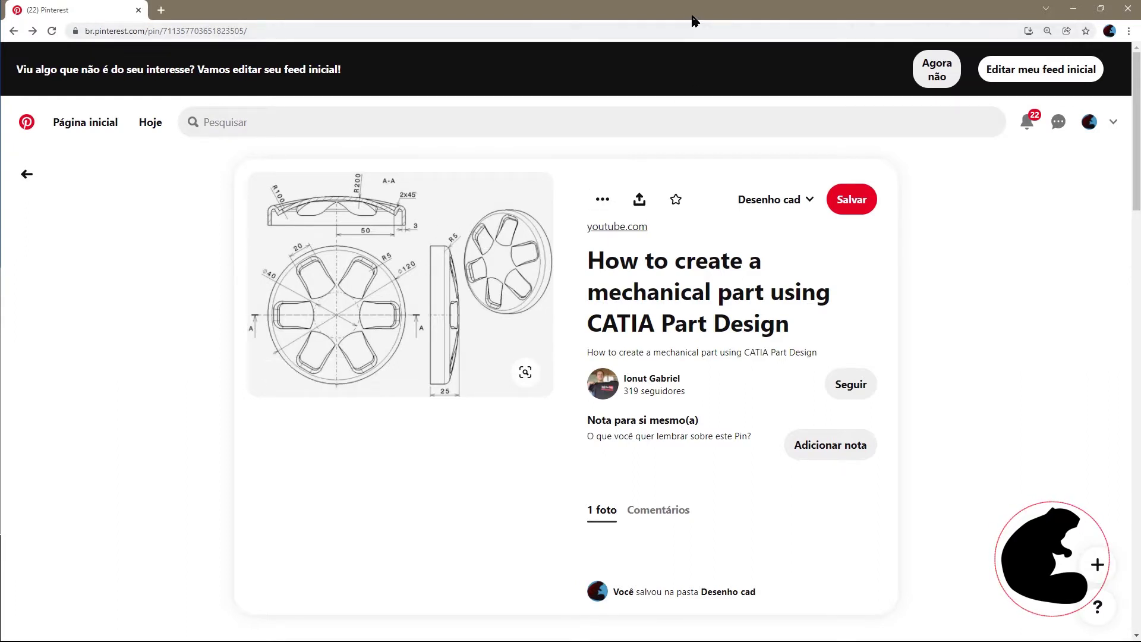
pyautogui.moveTo(692, 20); pyautogui.dragTo(624, 72)
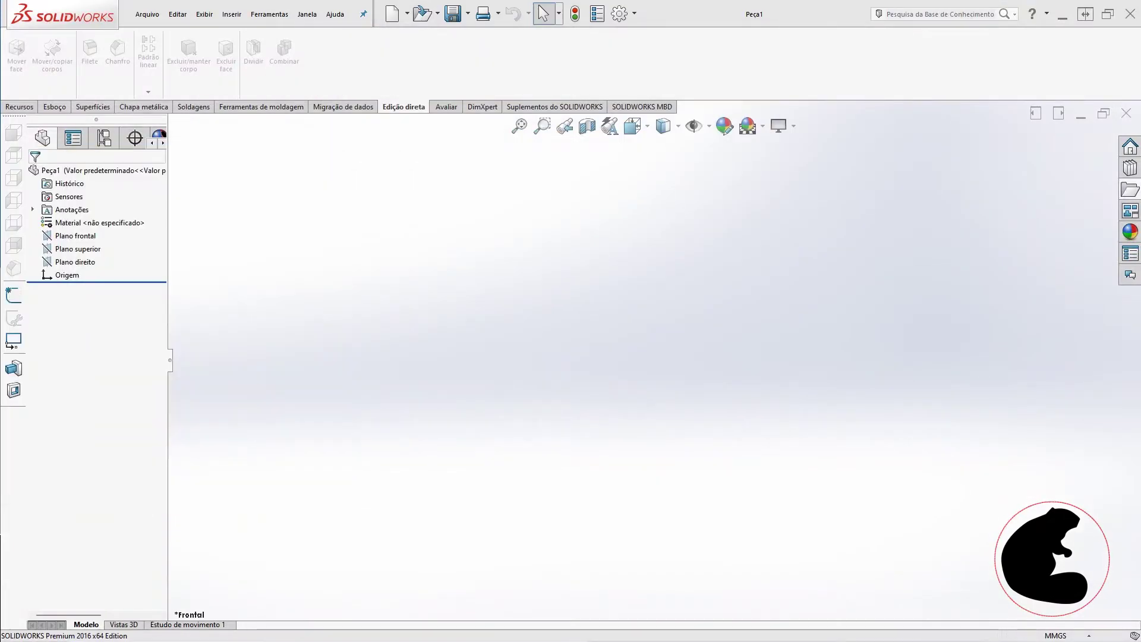
pyautogui.click(65, 241)
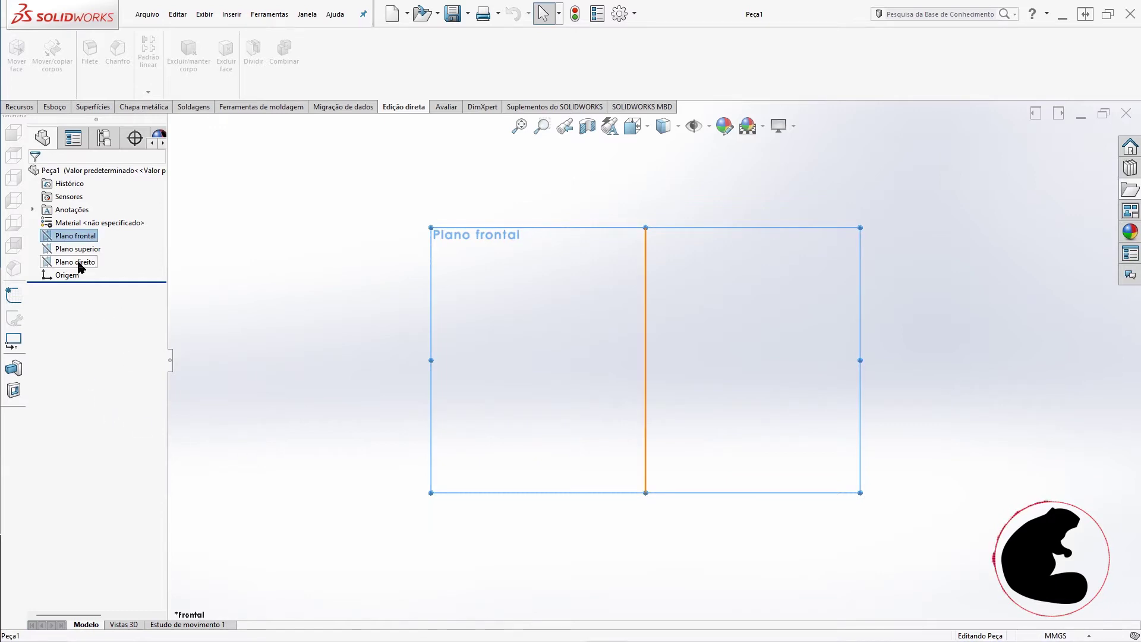
# - Open a new sketch on Plano frontal
pyautogui.click(9, 109)
pyautogui.click(70, 108)
pyautogui.click(18, 51)
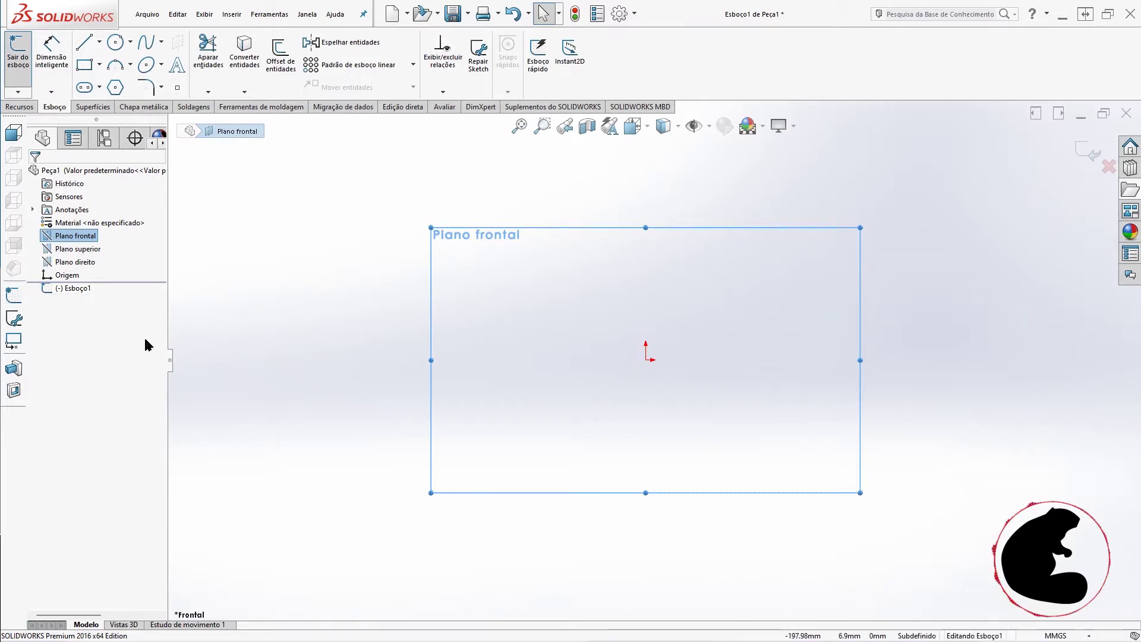
# - Draw a centerline about 63.67 mm up from the origin and make it vertical
pyautogui.click(99, 42)
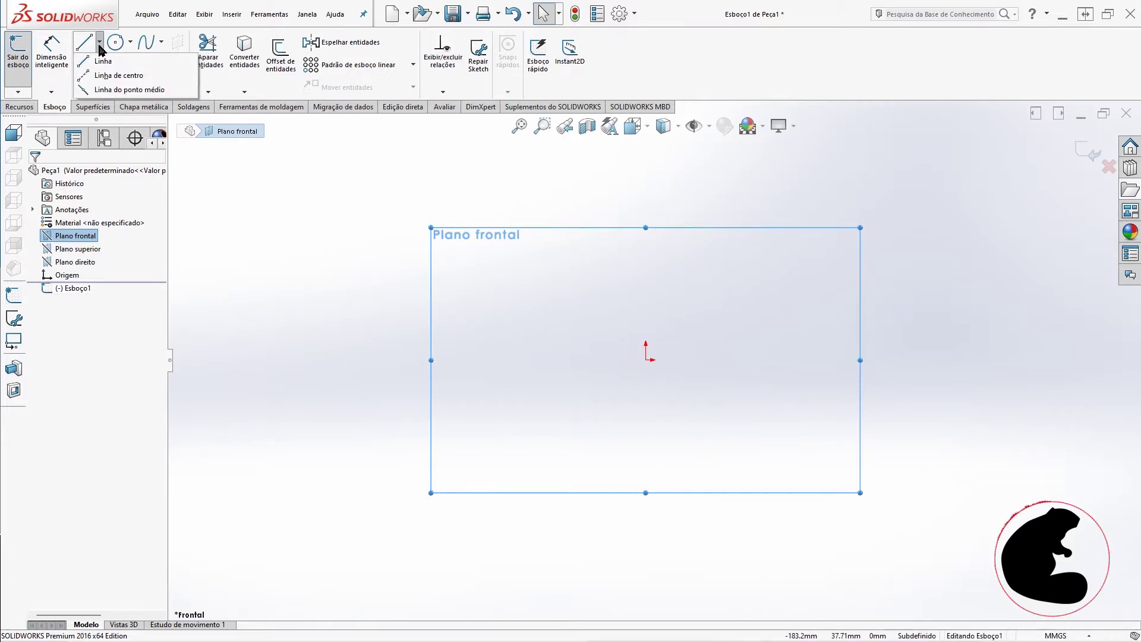
pyautogui.click(646, 360)
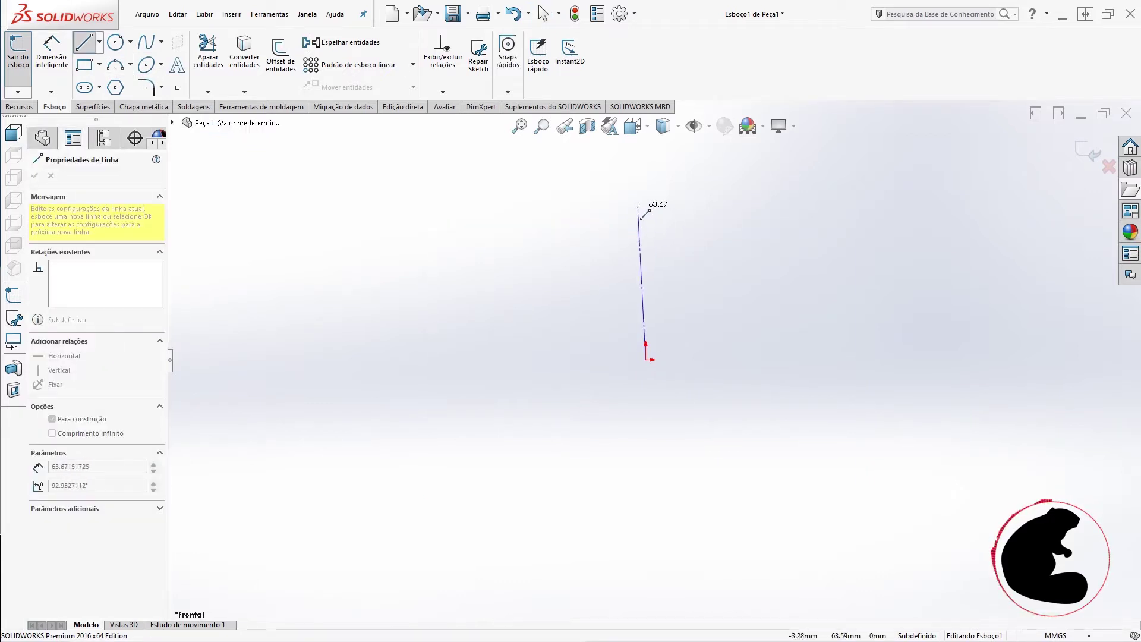
pyautogui.click(638, 207)
pyautogui.press('Escape')
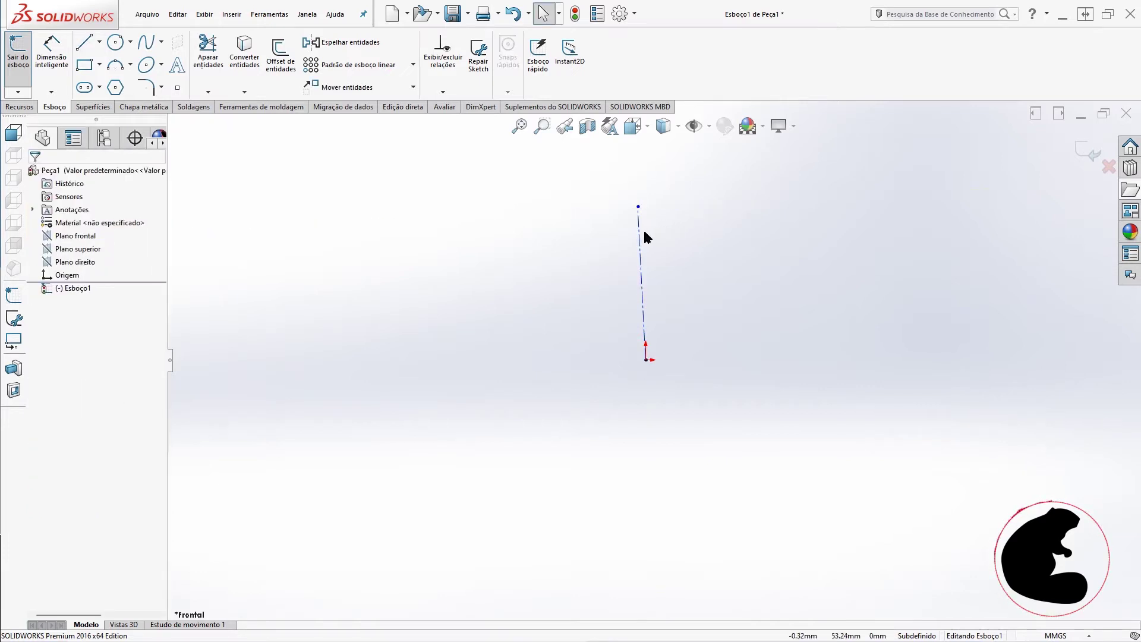
pyautogui.click(640, 235)
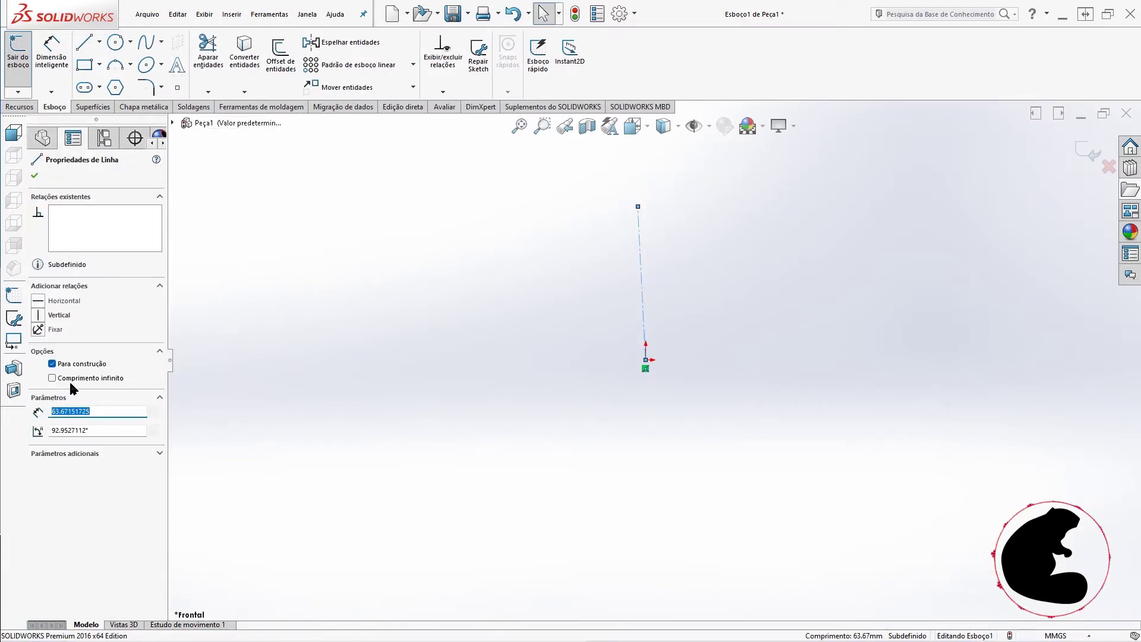
pyautogui.click(40, 316)
pyautogui.press('Escape')
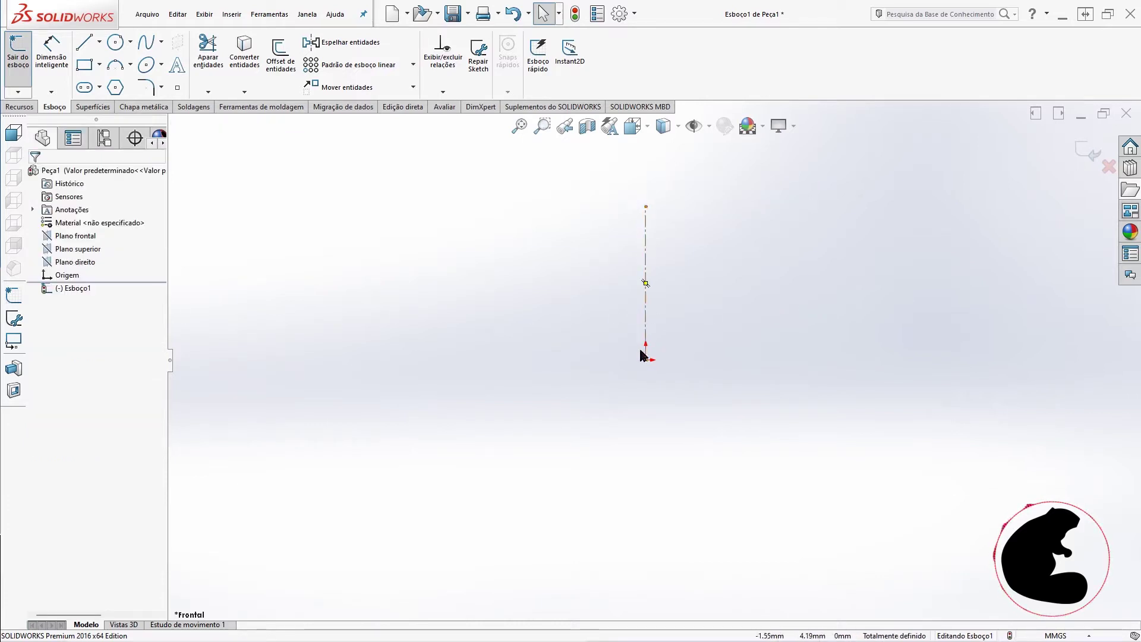
pyautogui.click(85, 43)
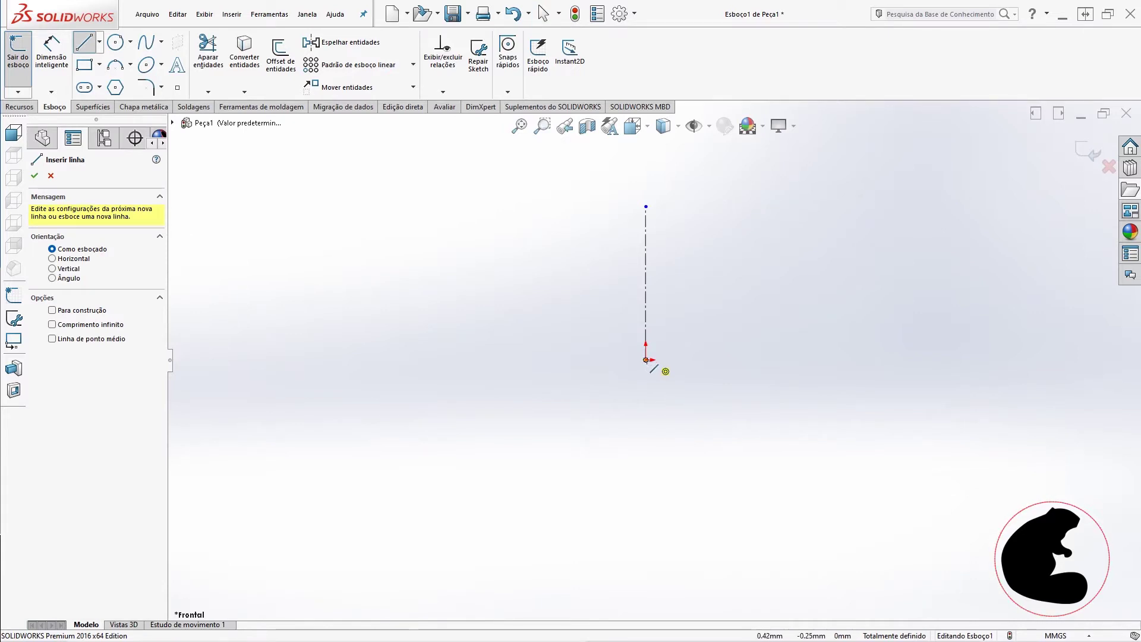
# - Sketch a base line from the origin, a vertical outer edge and a shallow arc to the centerline
pyautogui.moveTo(645, 359); pyautogui.dragTo(928, 360)
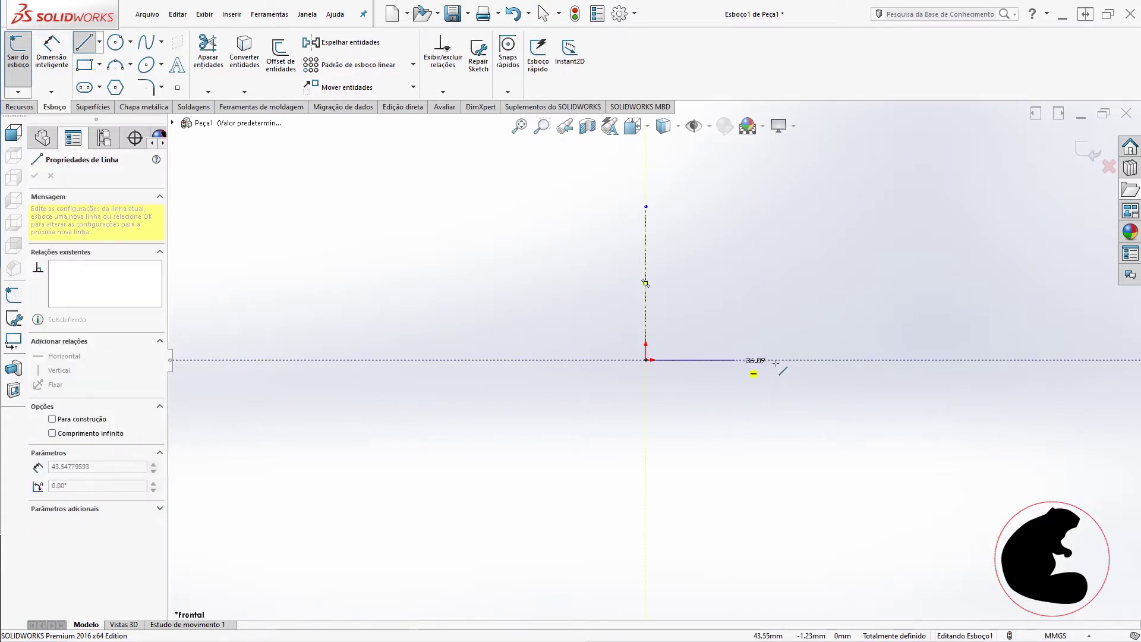
pyautogui.click(927, 242)
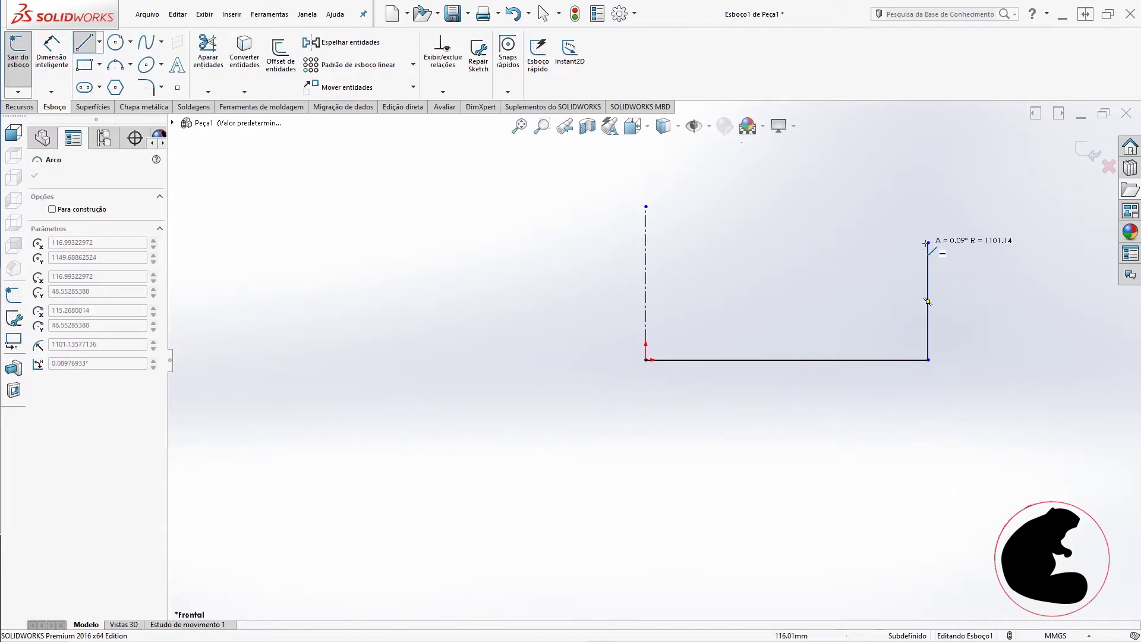
pyautogui.click(646, 253)
pyautogui.press('Escape')
pyautogui.press('Escape')
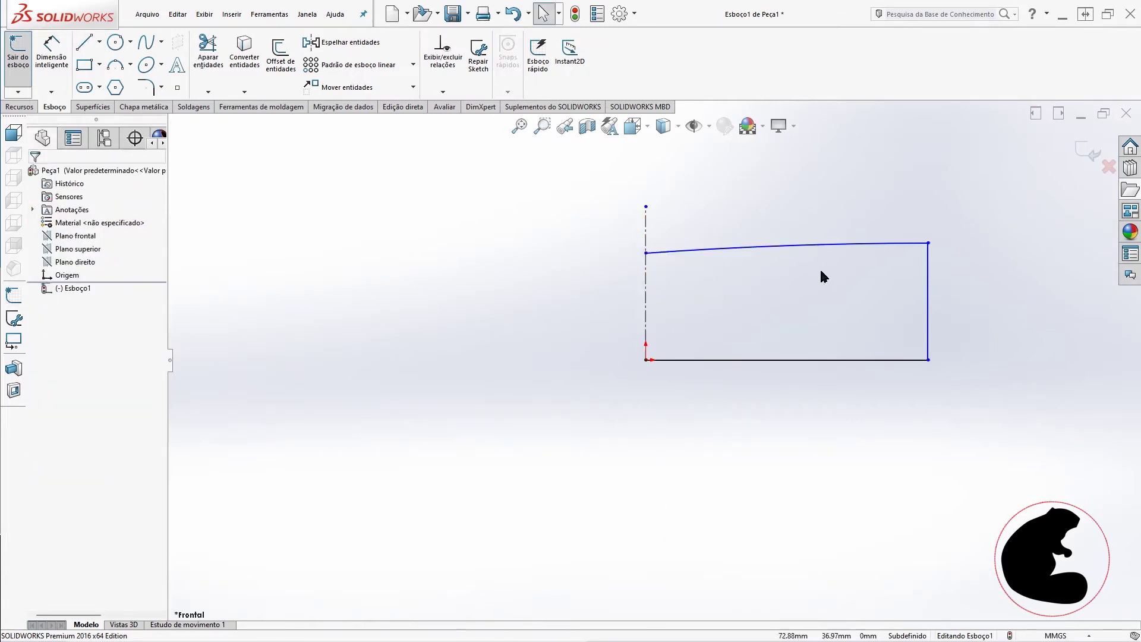
pyautogui.moveTo(646, 253); pyautogui.dragTo(646, 206)
pyautogui.moveTo(928, 196); pyautogui.dragTo(939, 231)
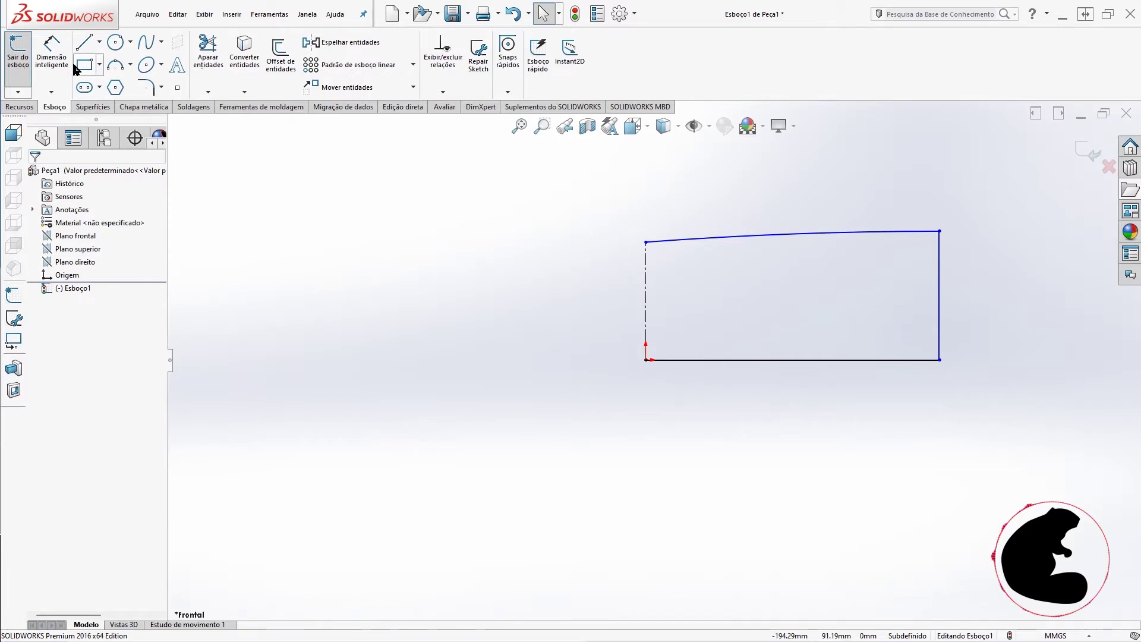
# - Dimension the centerline height to 25 mm and the overall diameter to 120 mm
pyautogui.click(52, 51)
pyautogui.click(646, 301)
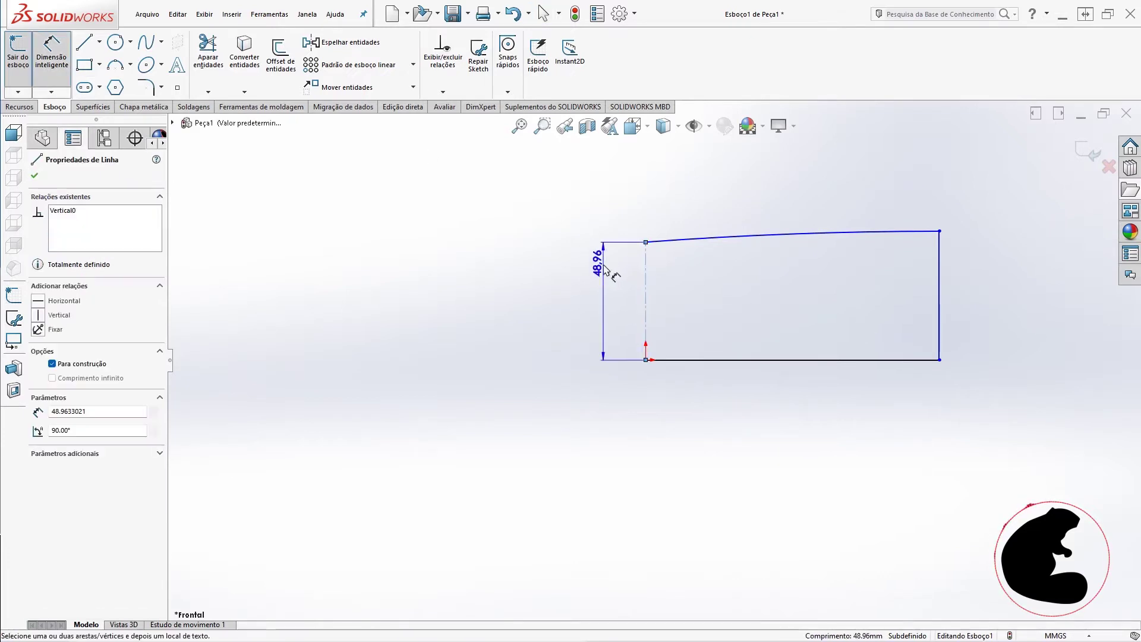
pyautogui.click(599, 288)
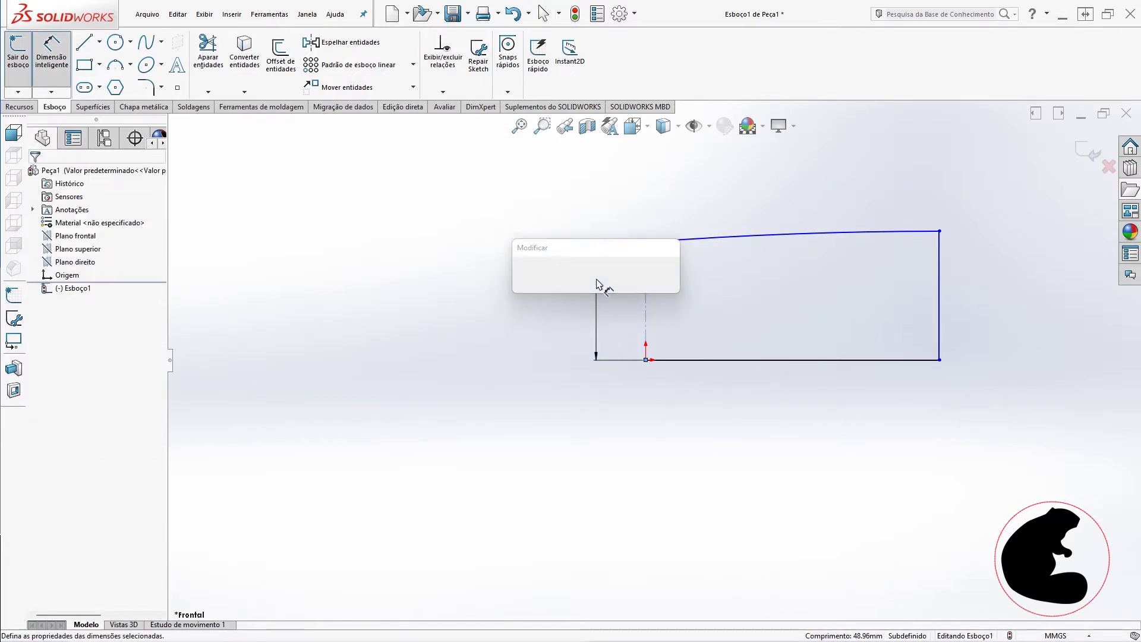
pyautogui.write('25')
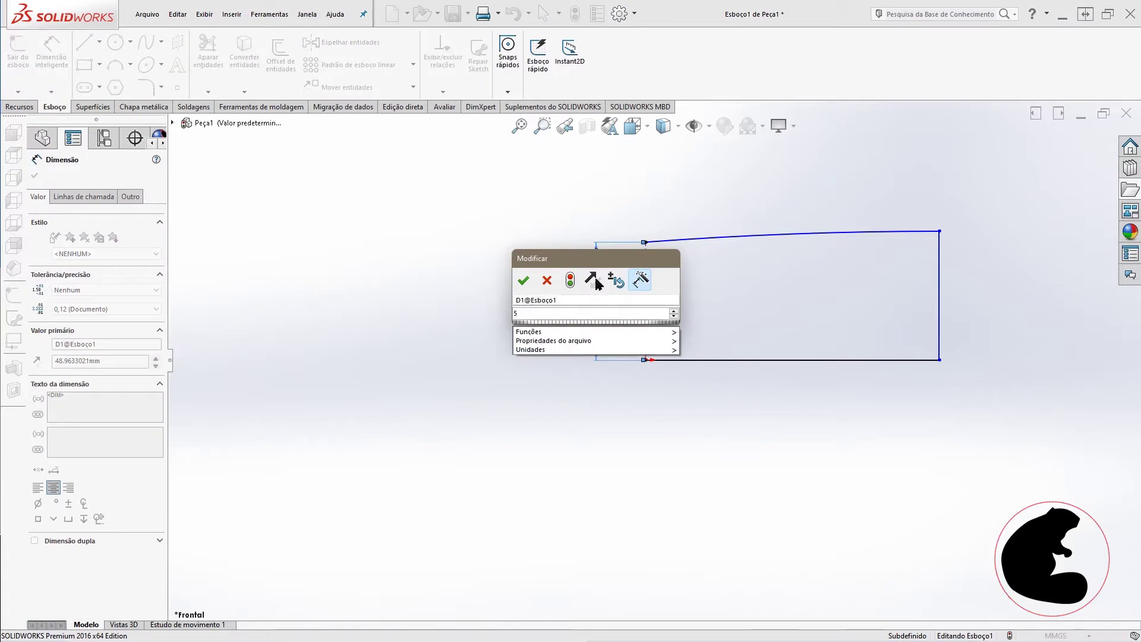
pyautogui.press('Return')
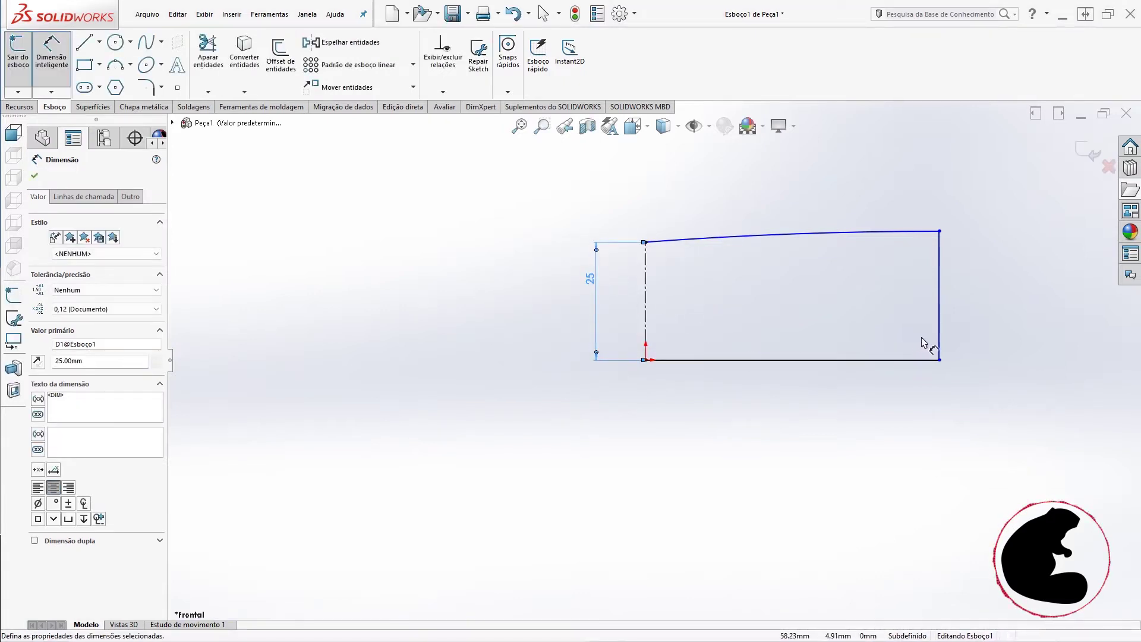
pyautogui.click(938, 343)
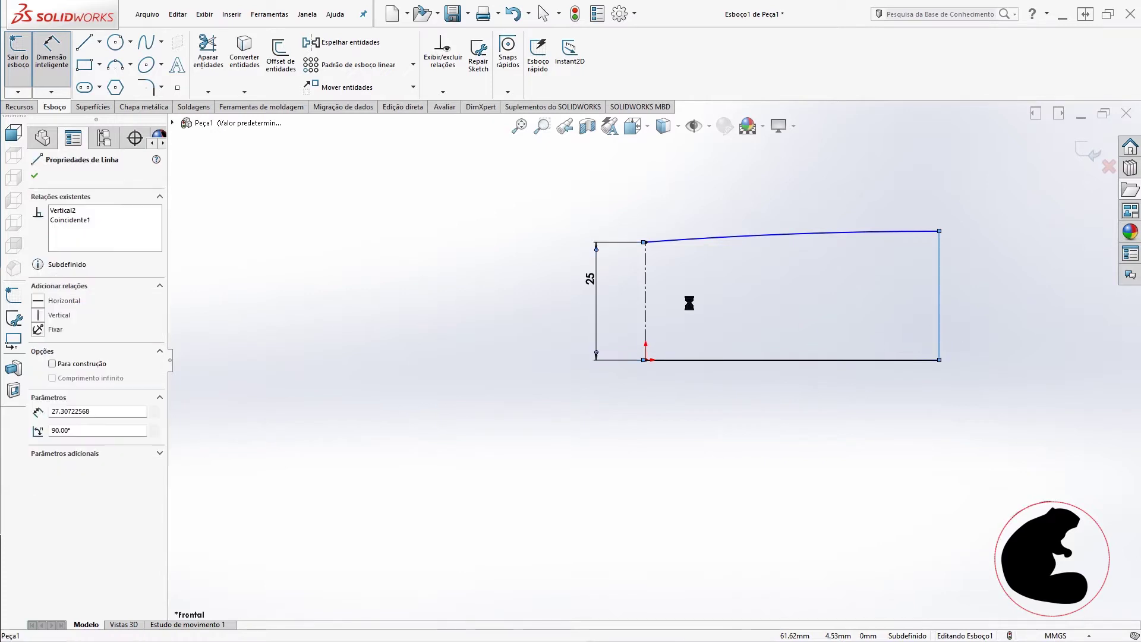
pyautogui.click(646, 313)
pyautogui.click(634, 413)
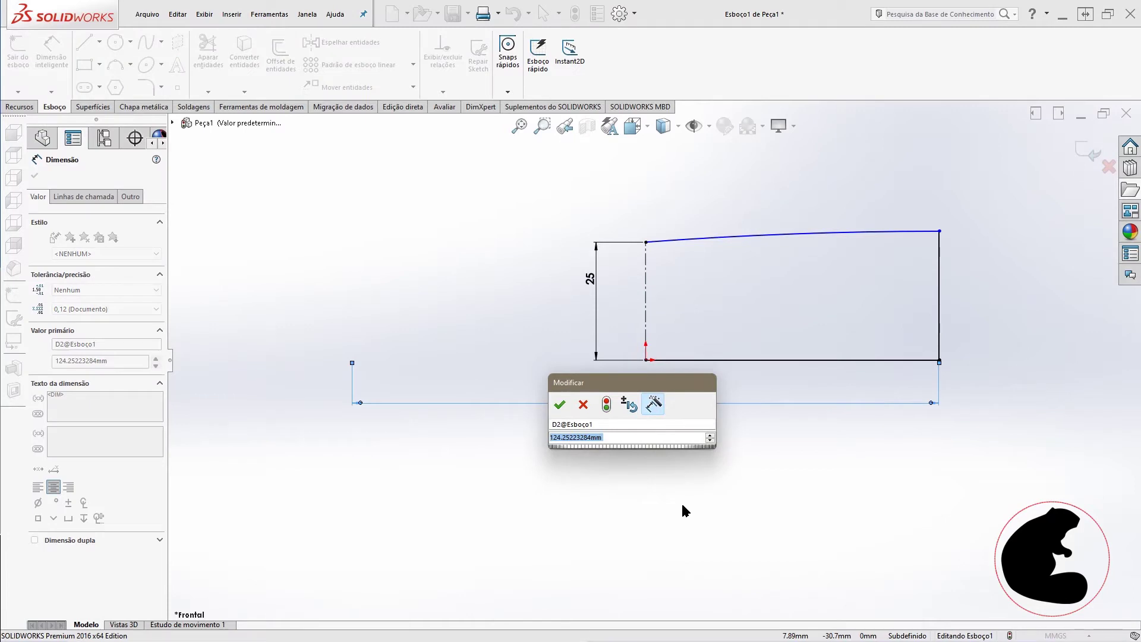
pyautogui.write('120')
pyautogui.press('Return')
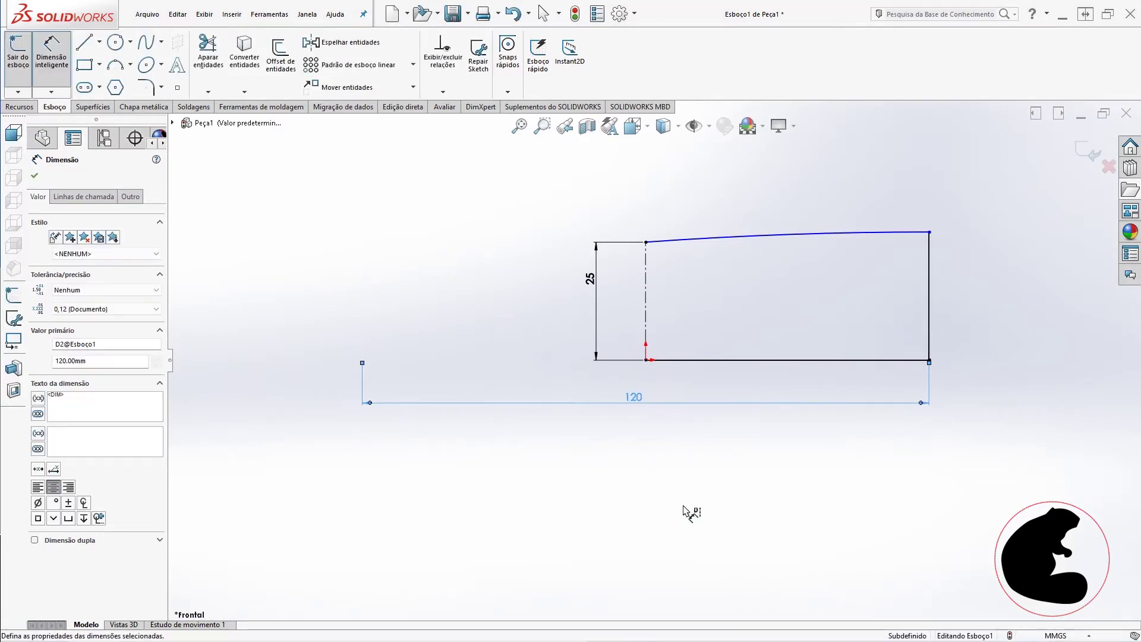
pyautogui.press('Escape')
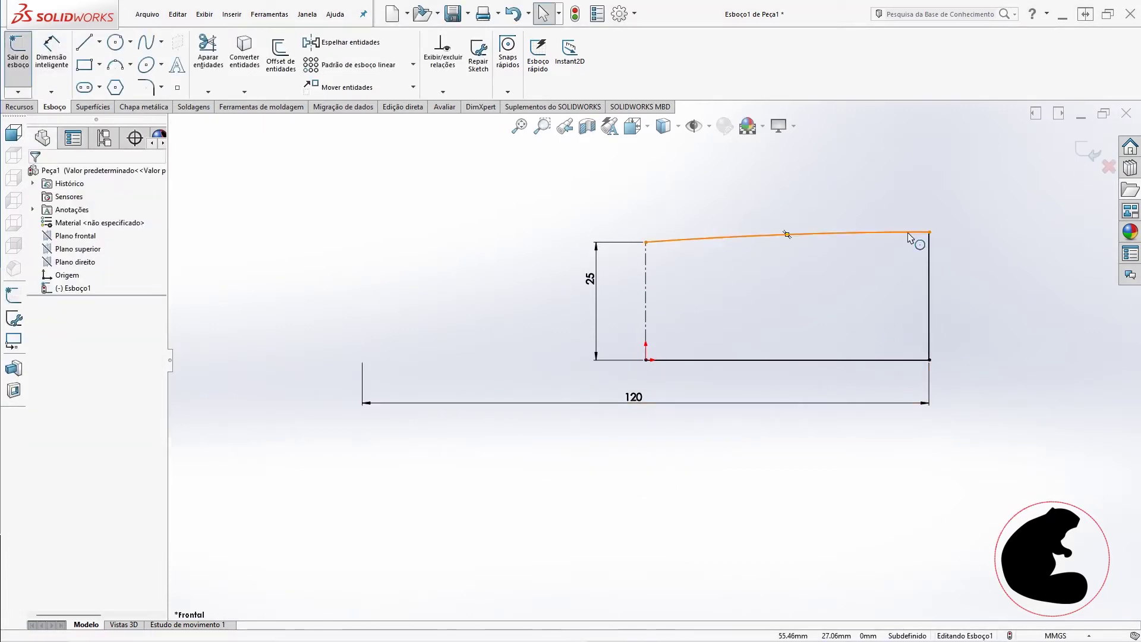
# - Try dragging the top arc's endpoint, then delete the misshapen arc
pyautogui.click(784, 235)
pyautogui.press('f')
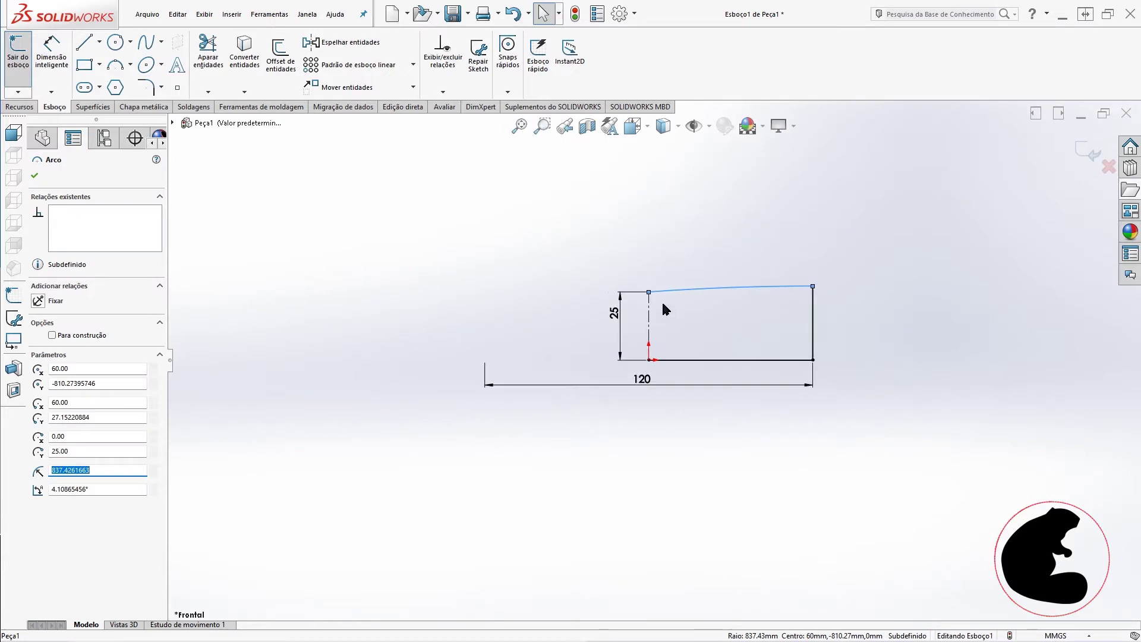
pyautogui.scroll(-3, 737, 315)
pyautogui.moveTo(870, 273); pyautogui.dragTo(979, 268)
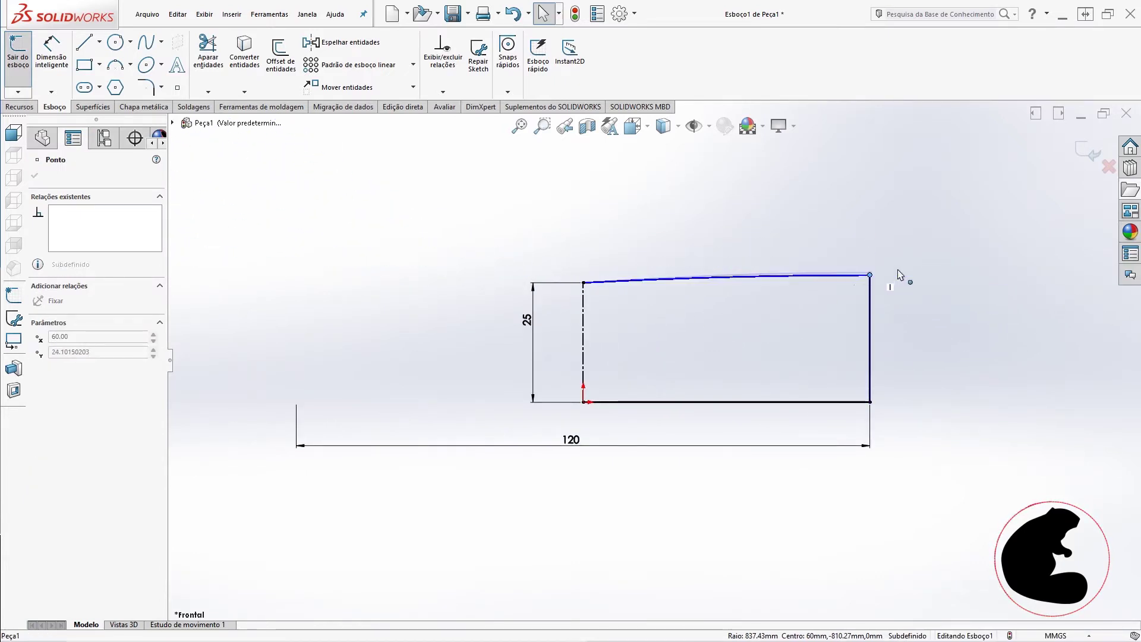
pyautogui.moveTo(979, 267); pyautogui.dragTo(945, 438)
pyautogui.click(952, 321)
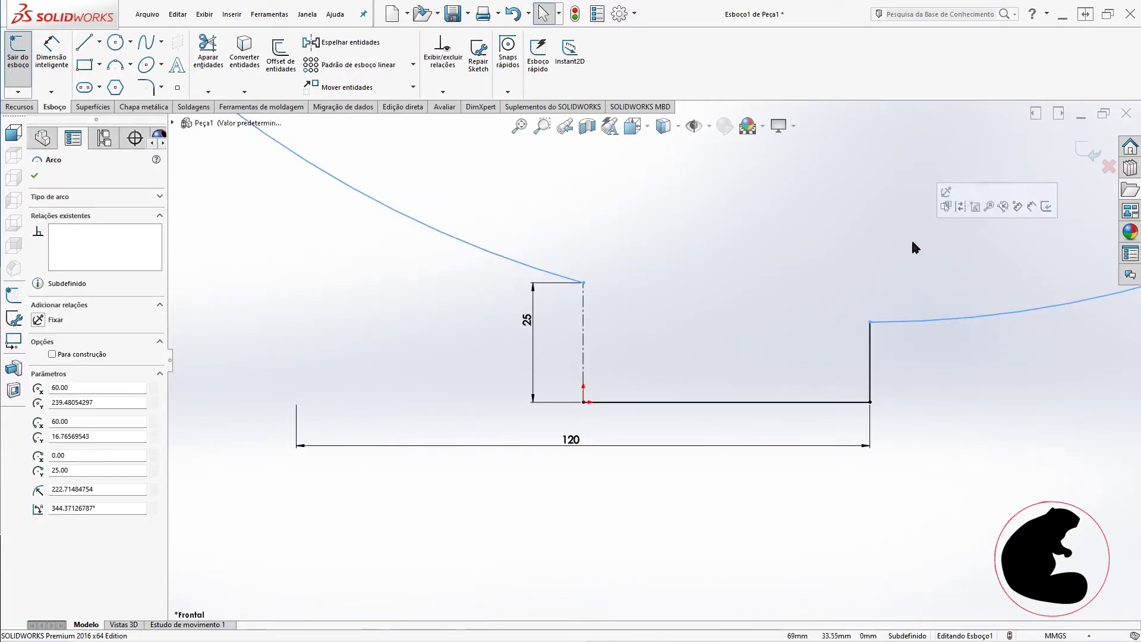
pyautogui.press('Delete')
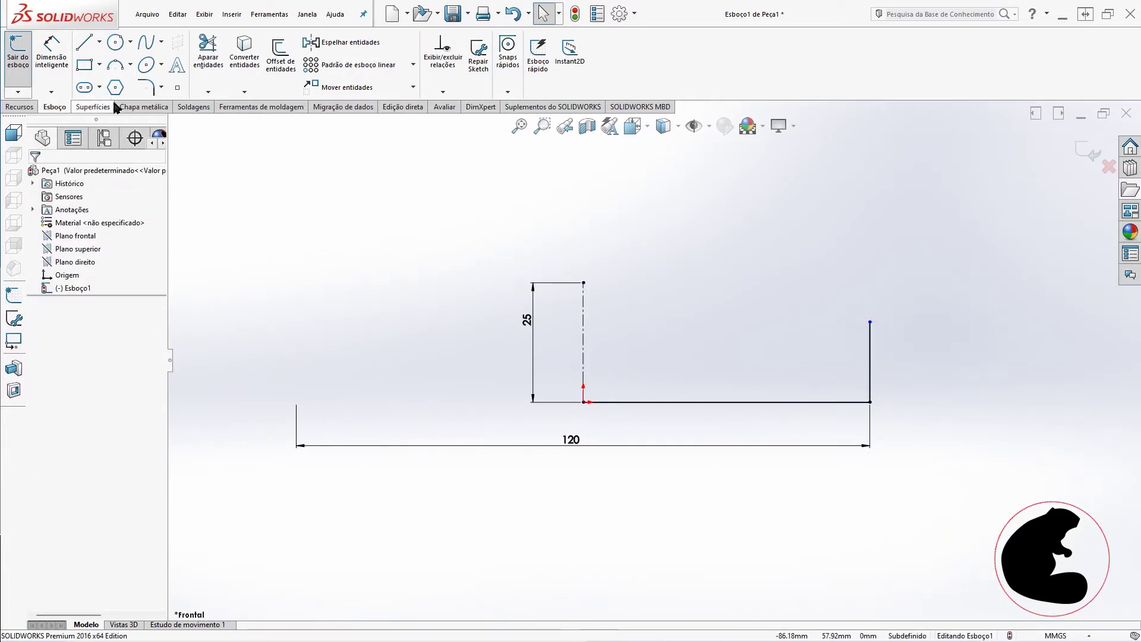
# - Draw a three-point arc from the top of the 25 mm side to the right edge
pyautogui.click(115, 64)
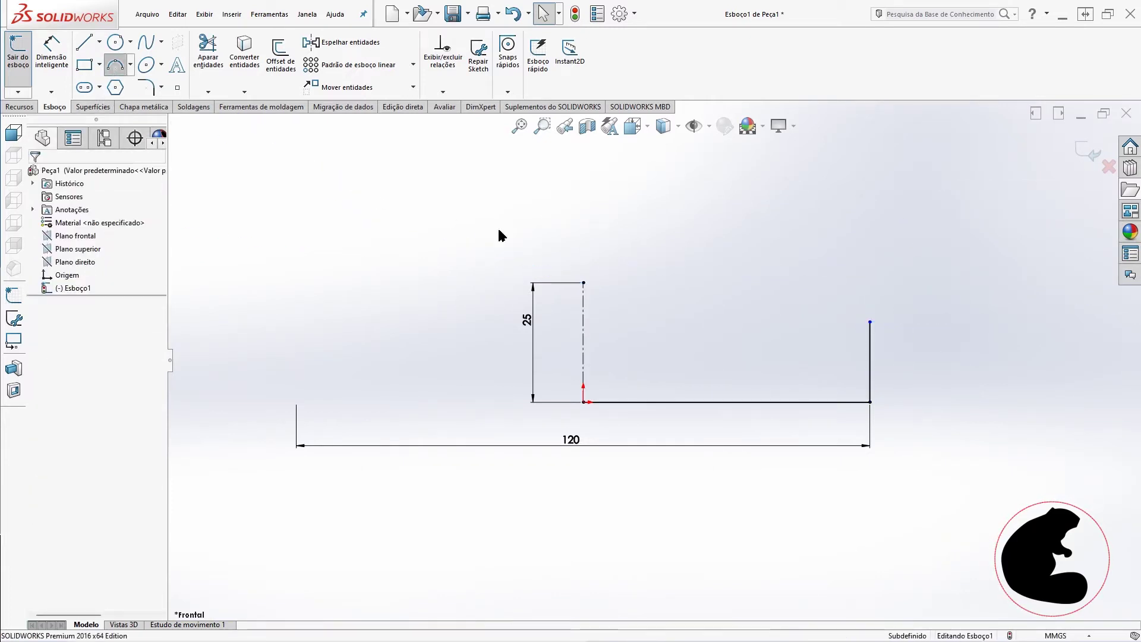
pyautogui.click(583, 283)
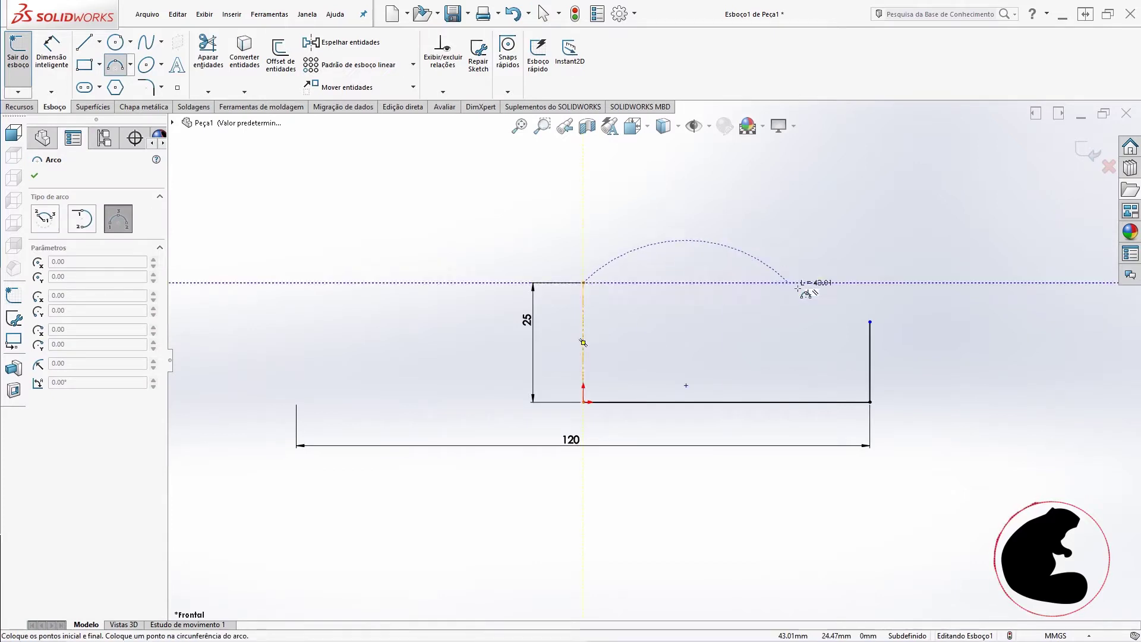
pyautogui.click(870, 322)
pyautogui.click(729, 290)
pyautogui.press('Escape')
pyautogui.press('z')
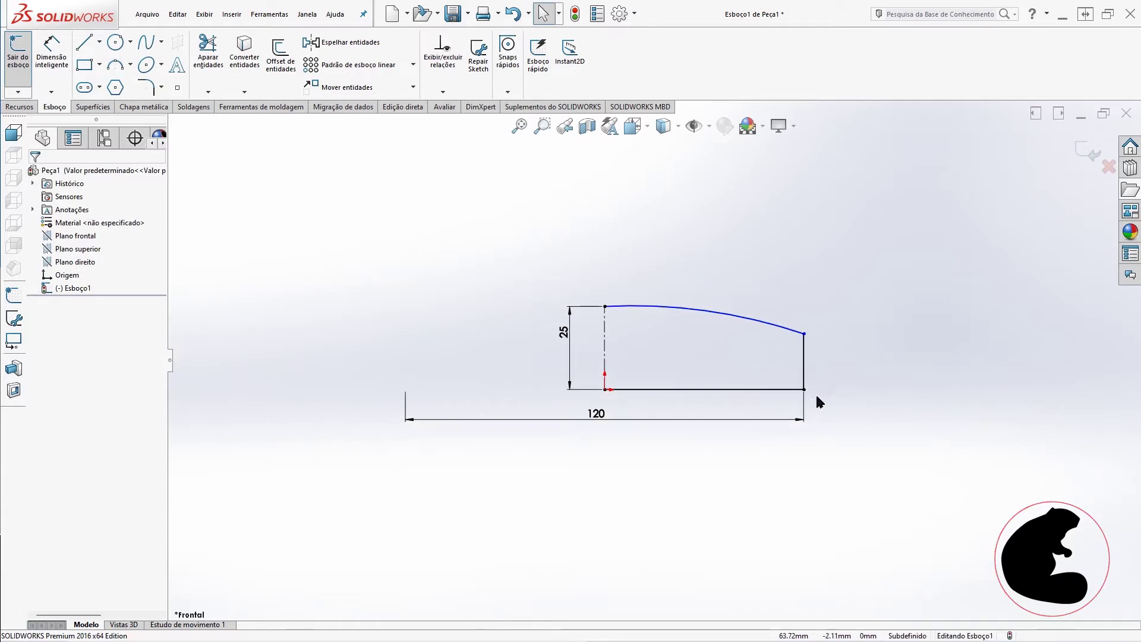
# - Give the top arc an R200 radius dimension
pyautogui.click(51, 49)
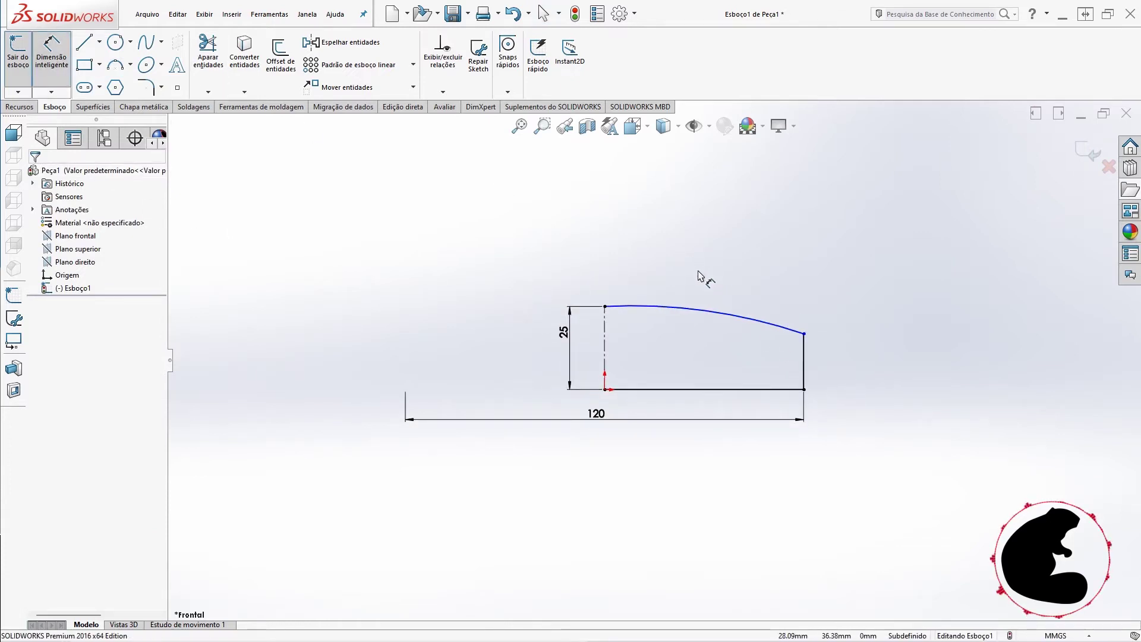
pyautogui.click(695, 312)
pyautogui.click(670, 335)
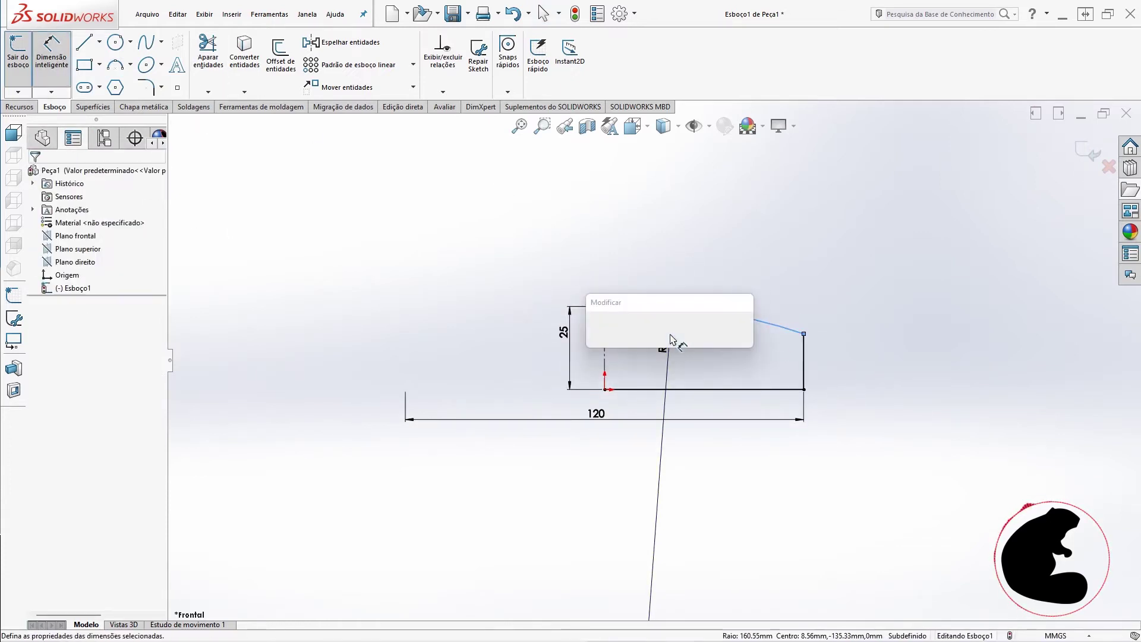
pyautogui.write('2')
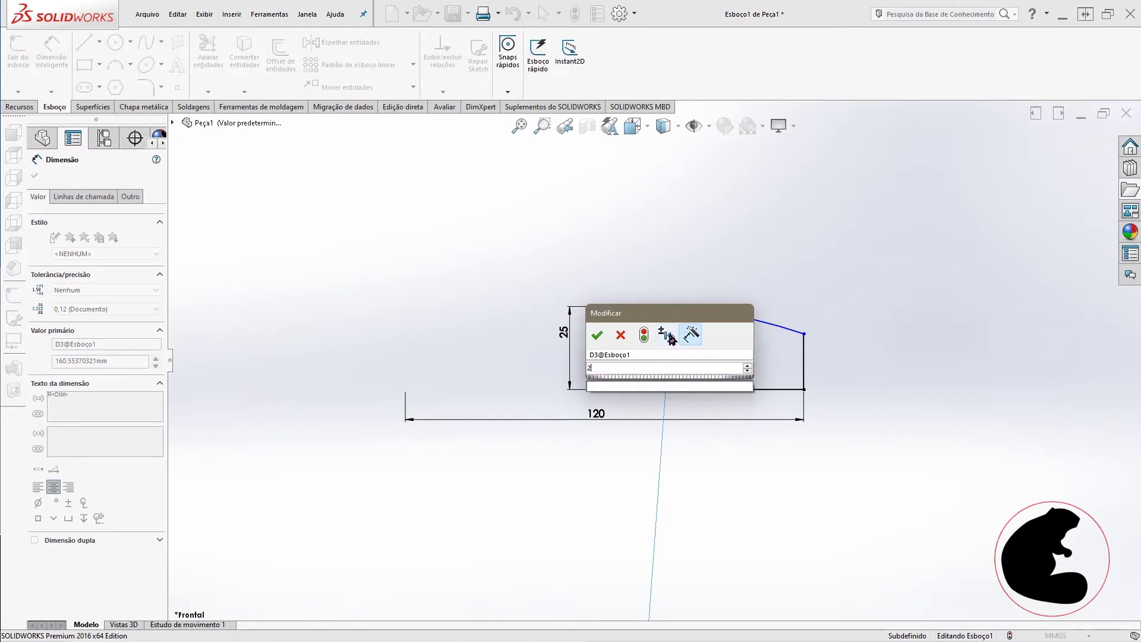
pyautogui.press('Return')
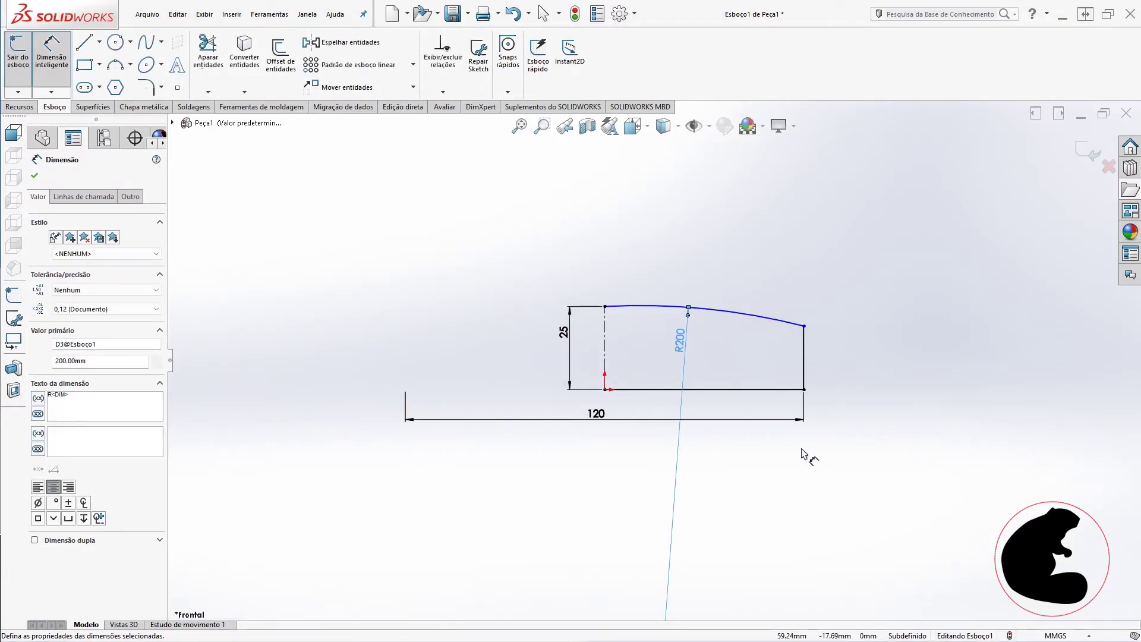
pyautogui.click(802, 453)
# - Zoom out to find and select the arc's centre point
pyautogui.scroll(2, 768, 402)
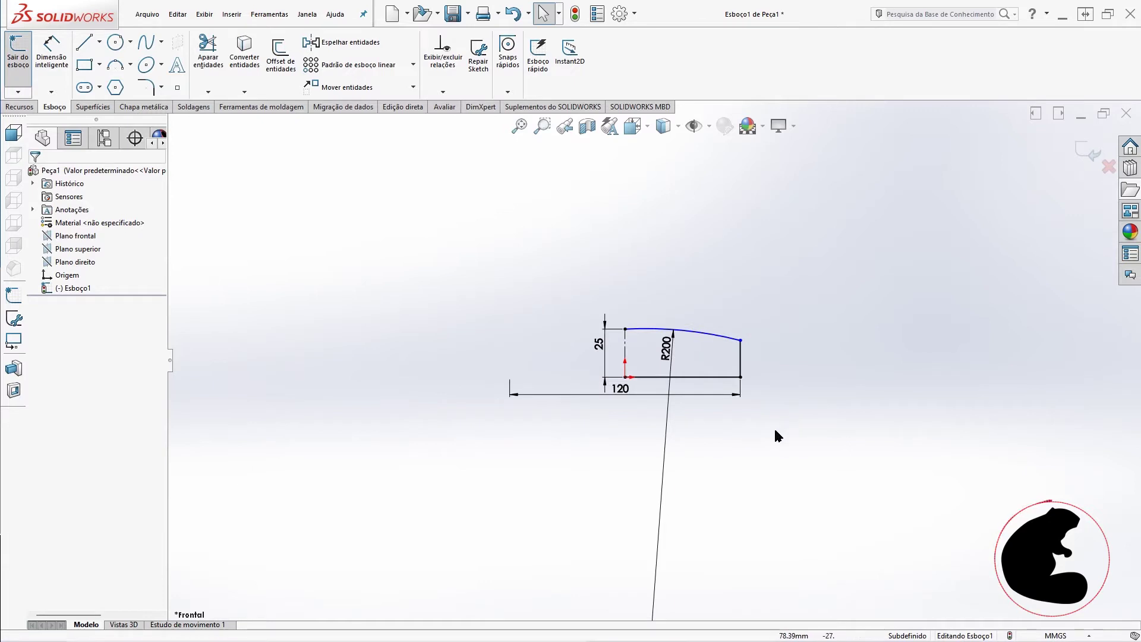
pyautogui.scroll(4, 774, 433)
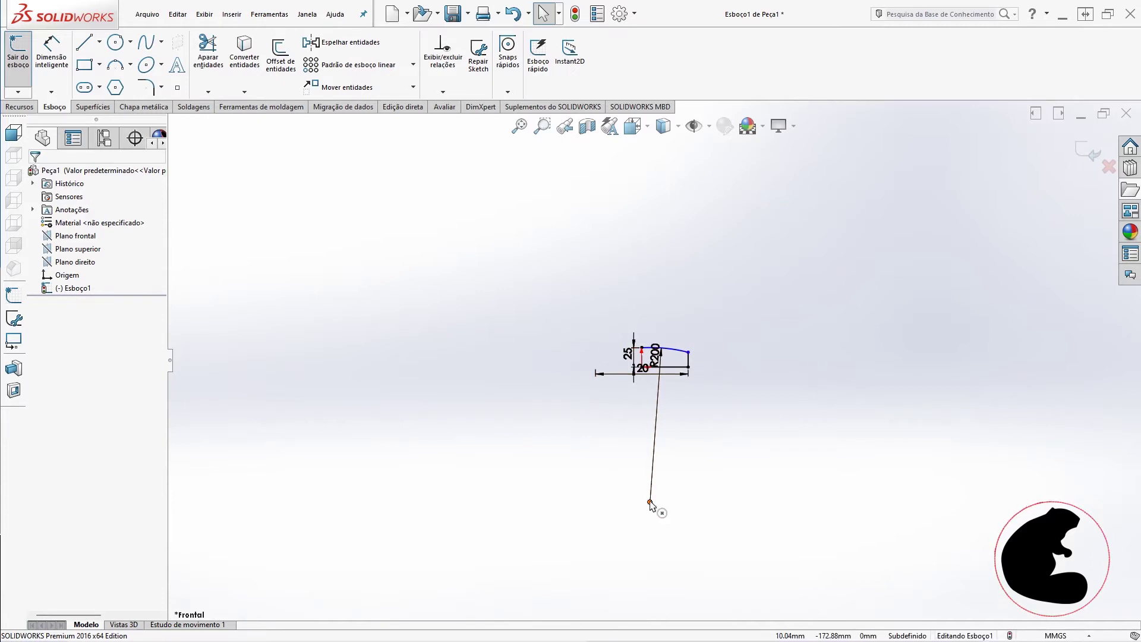
pyautogui.click(650, 504)
pyautogui.scroll(-1, 645, 386)
pyautogui.scroll(-3, 641, 392)
pyautogui.scroll(-3, 645, 386)
# - Add a Vertical relation between the arc centre and the origin
pyautogui.scroll(-2, 647, 385)
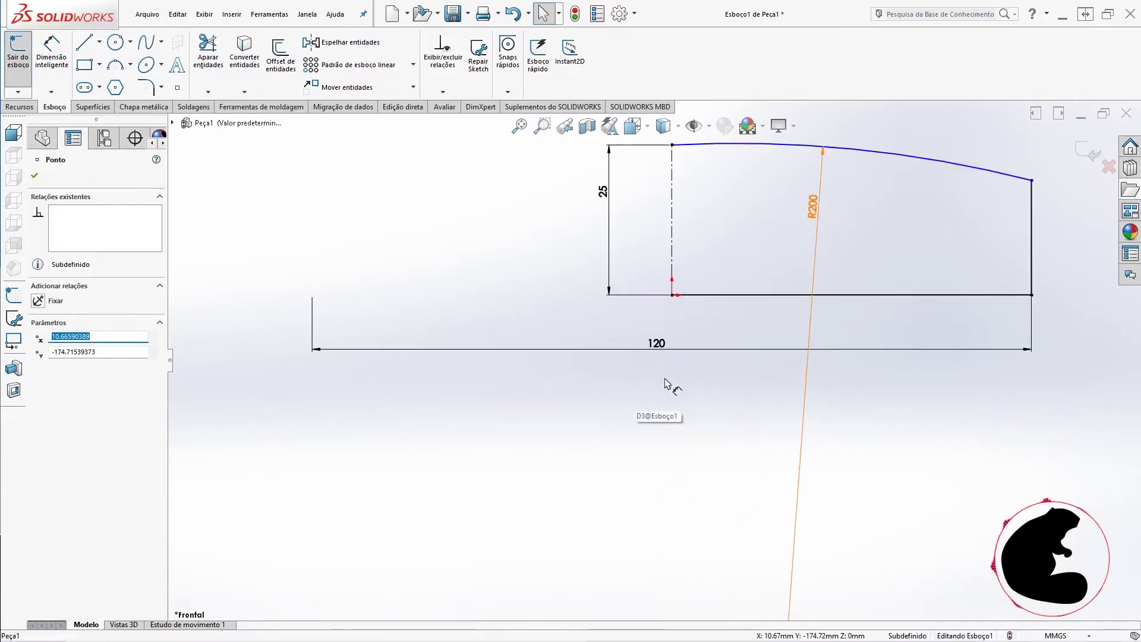
pyautogui.keyDown('ctrl'); pyautogui.click(672, 296); pyautogui.keyUp('ctrl')
pyautogui.click(38, 382)
pyautogui.click(946, 426)
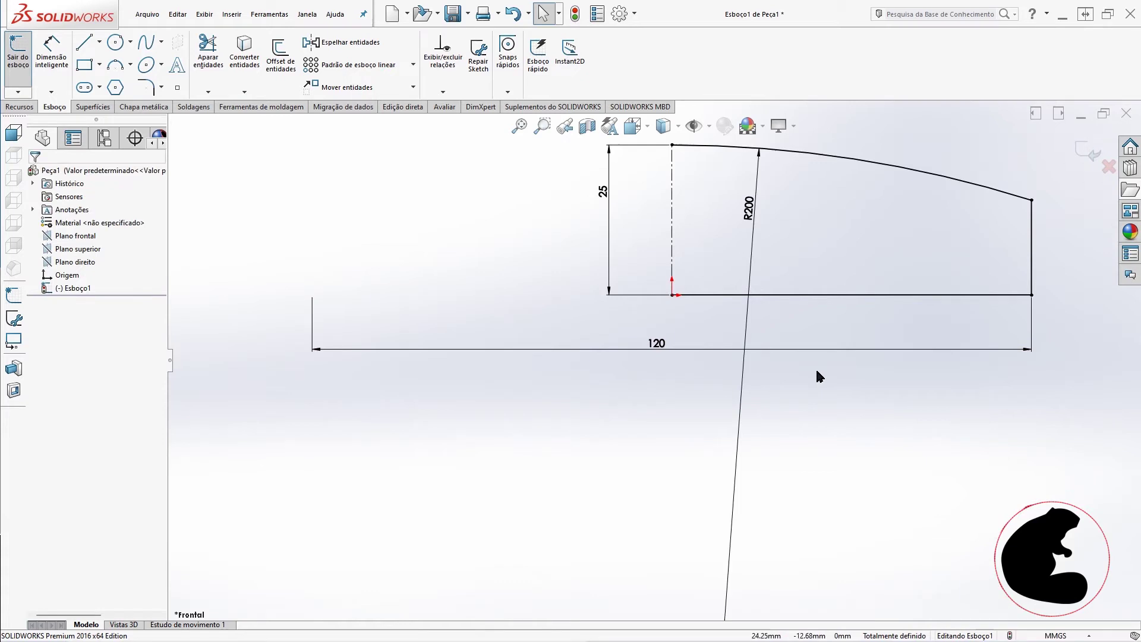
pyautogui.scroll(2, 652, 361)
# - Draw a vertical axis line from the arc's left end down to the origin
pyautogui.click(83, 41)
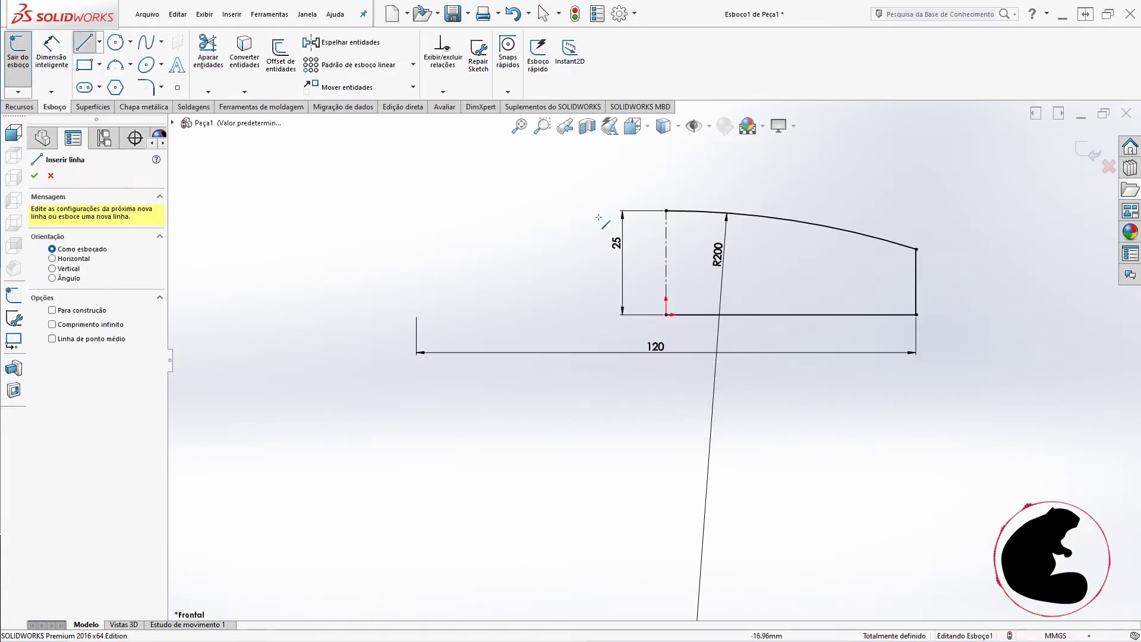
pyautogui.click(666, 211)
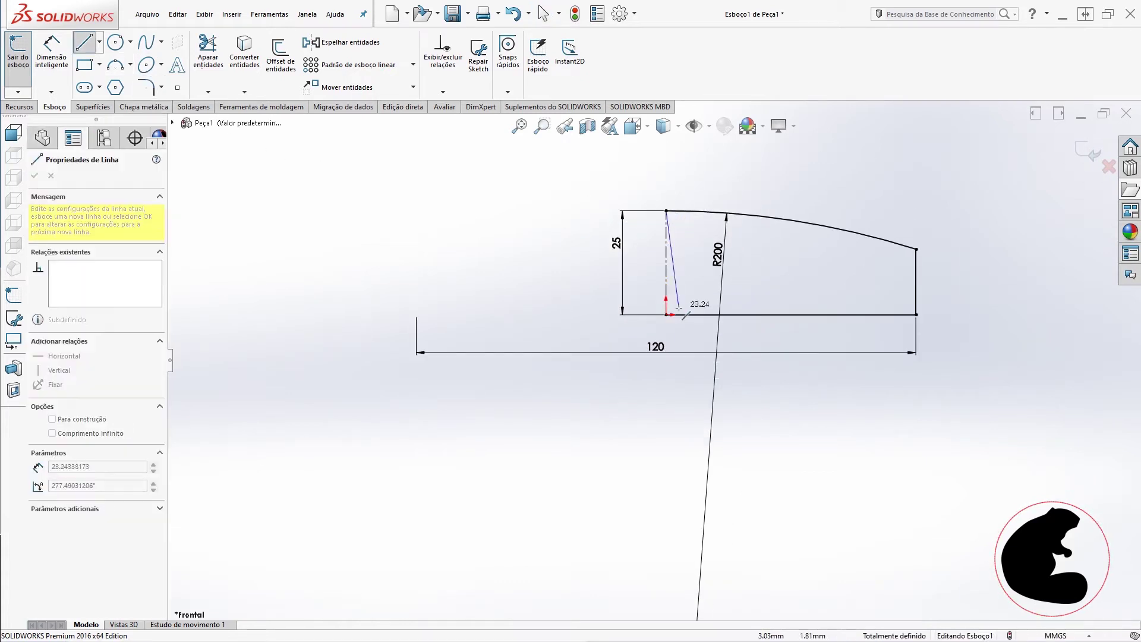
pyautogui.click(666, 314)
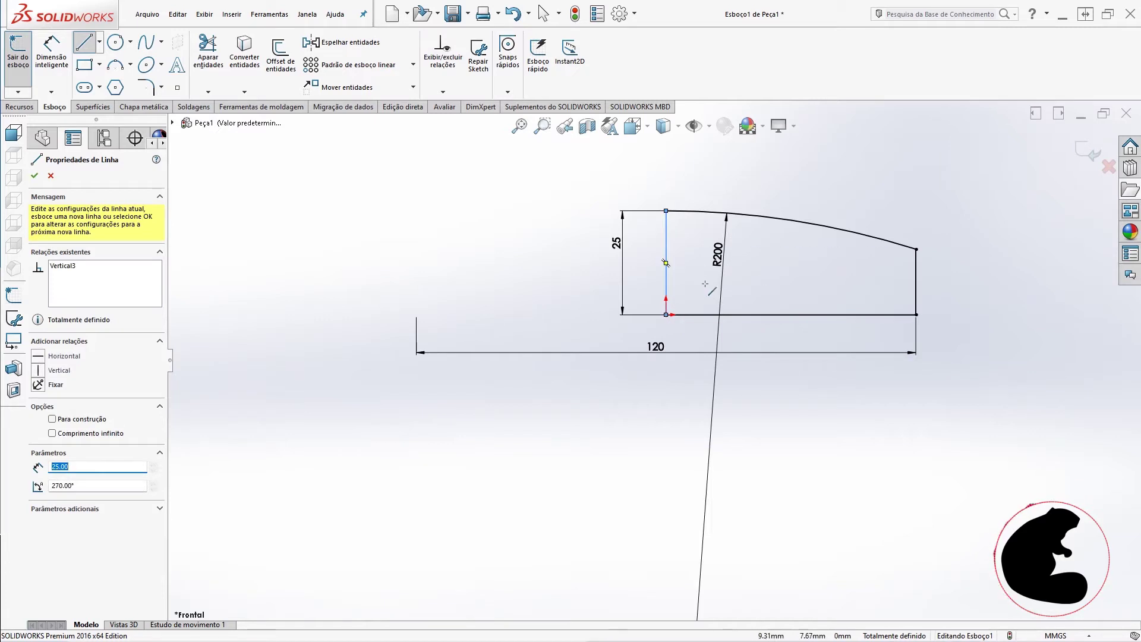
pyautogui.press('Escape')
pyautogui.press('Escape')
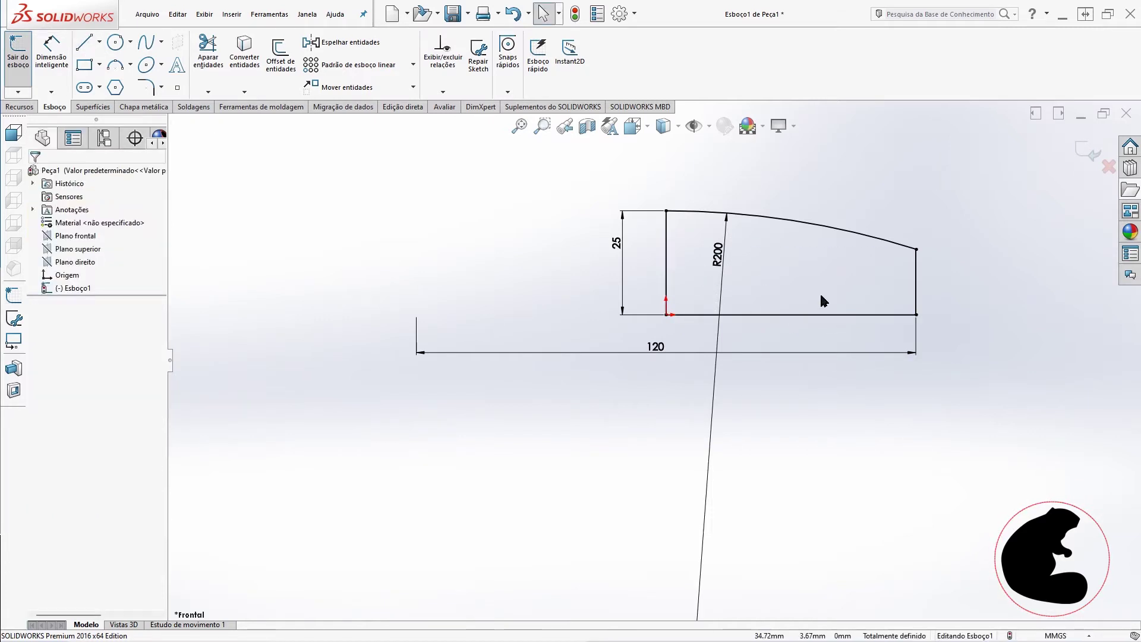
pyautogui.scroll(-1, 902, 291)
pyautogui.scroll(-2, 910, 235)
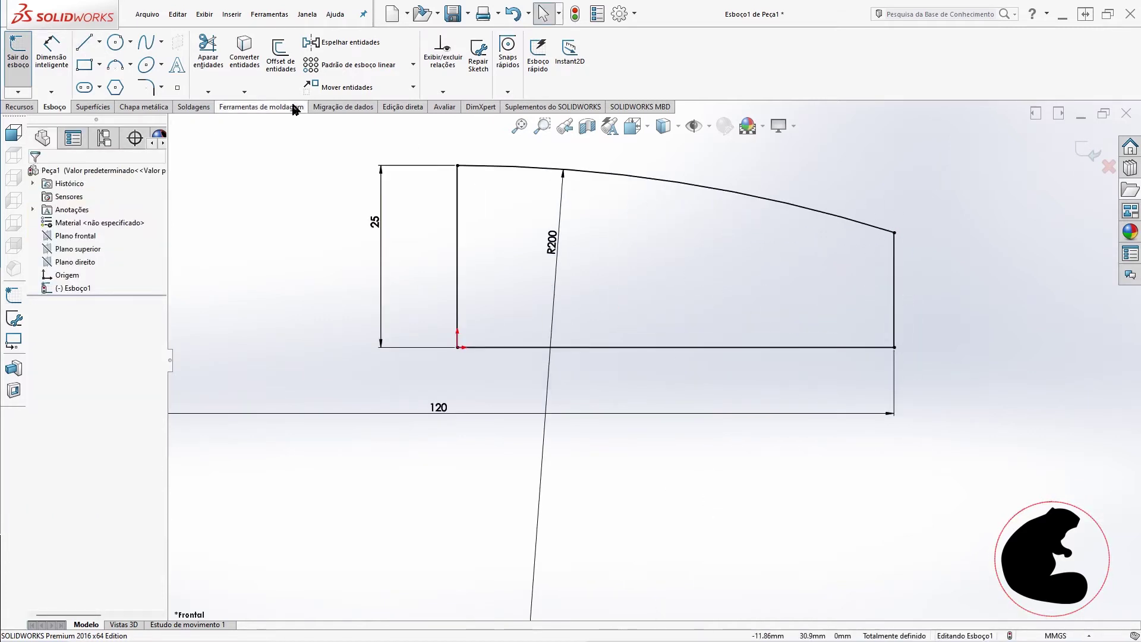
# - Try, then cancel, a sketch fillet on the outer corner, keeping it sharp
pyautogui.click(145, 87)
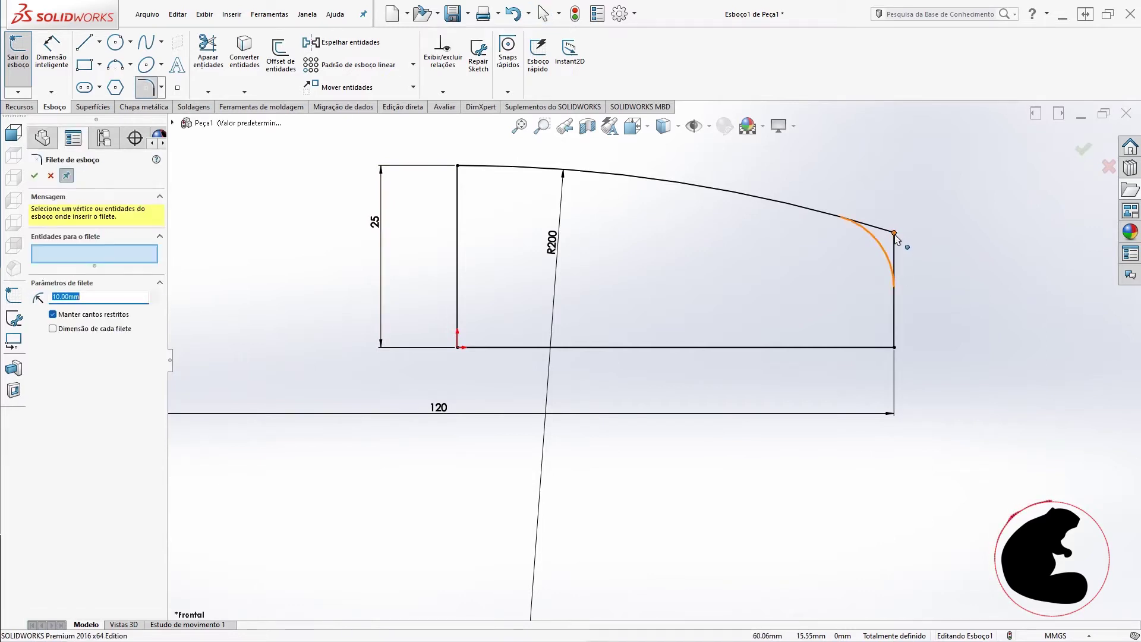
pyautogui.click(896, 236)
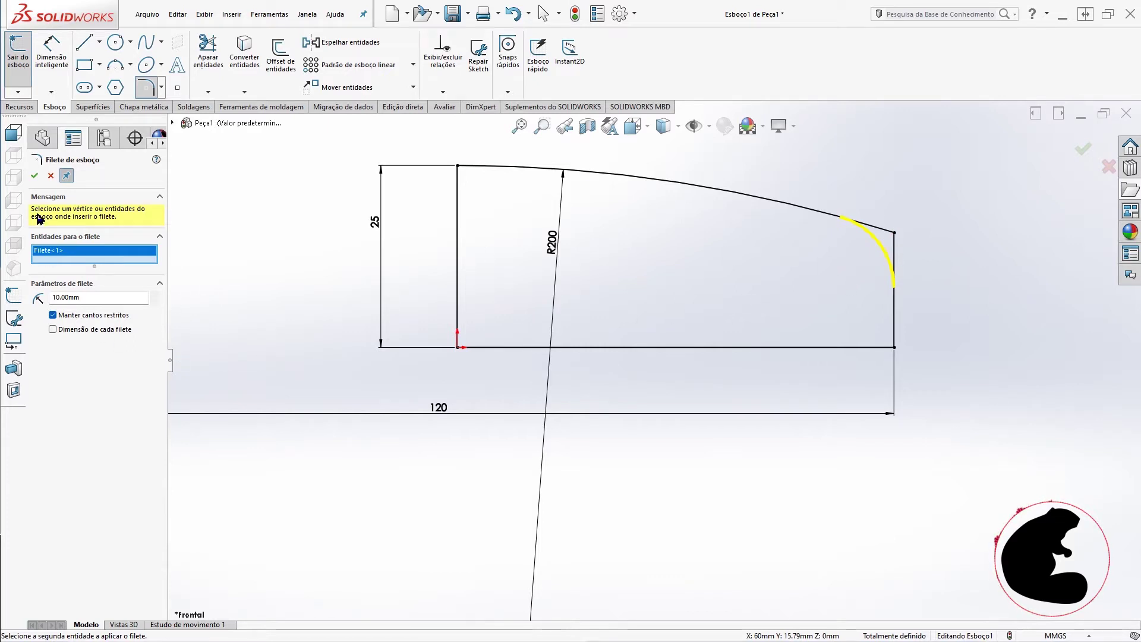
pyautogui.click(51, 177)
pyautogui.scroll(2, 654, 360)
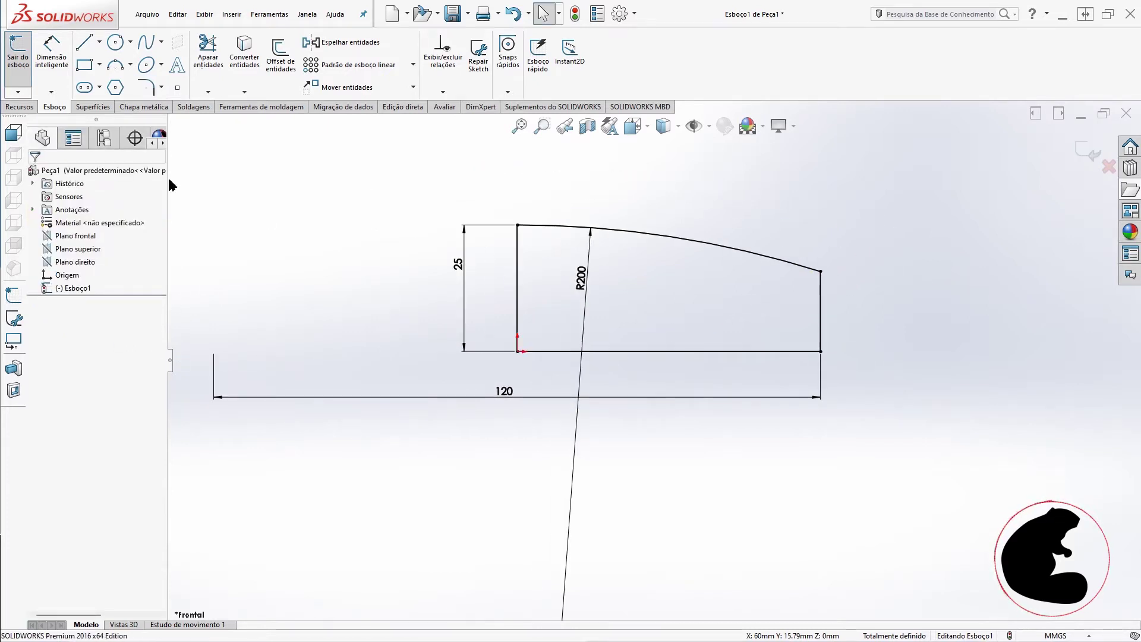
pyautogui.click(20, 106)
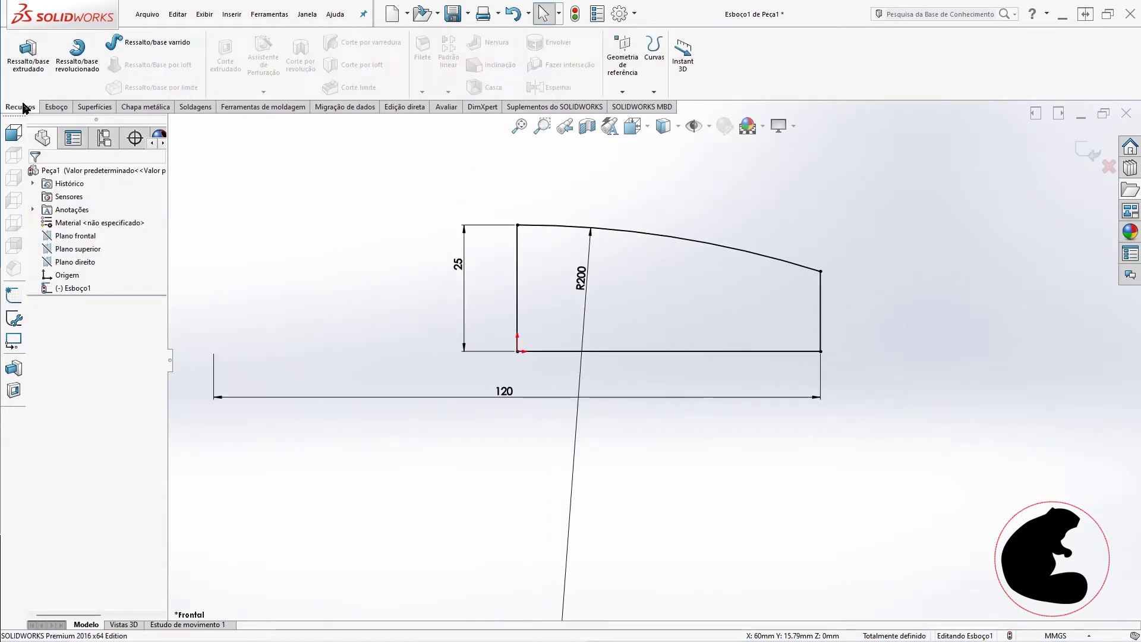
# - Revolve Esboço1 a full 360° about vertical Line1 to form the solid domed disc Revolução1
pyautogui.click(88, 59)
pyautogui.click(517, 250)
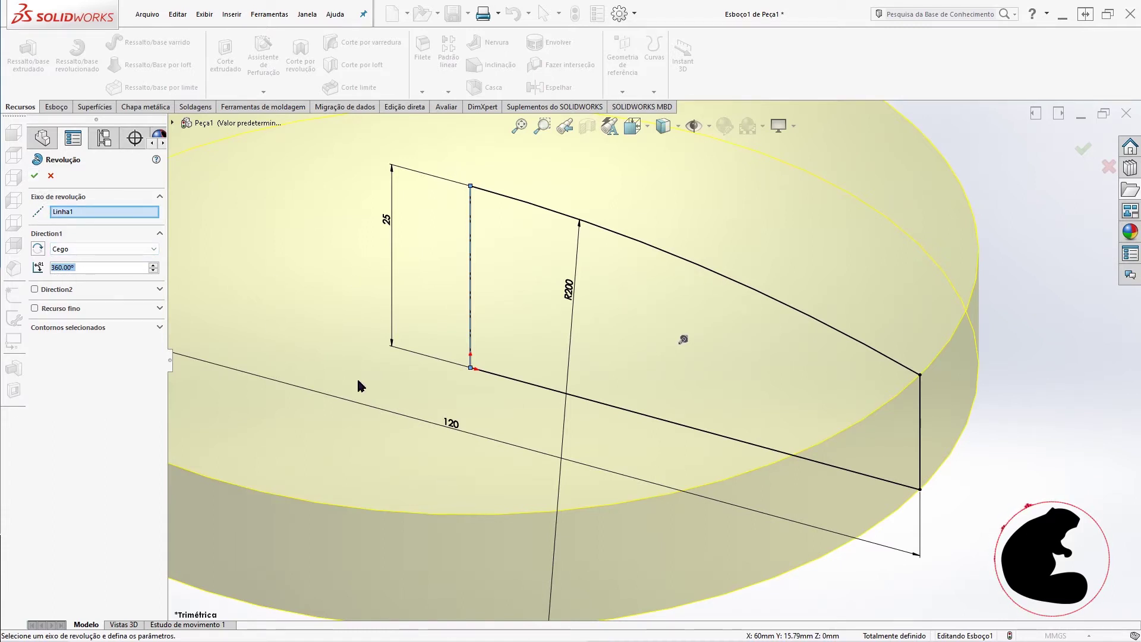
pyautogui.click(34, 175)
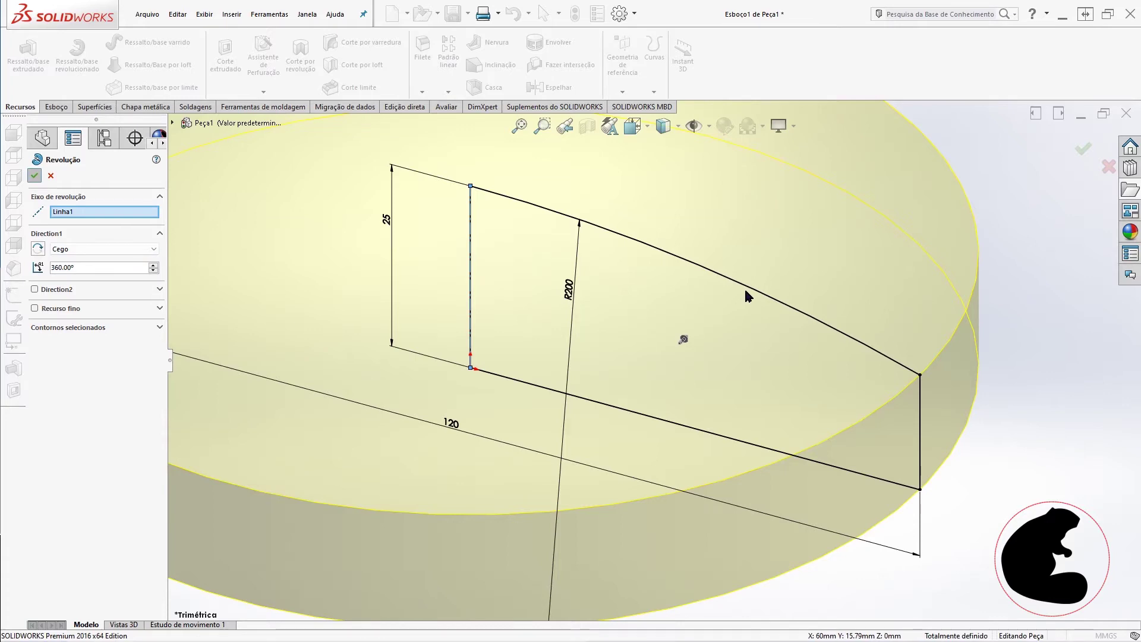
pyautogui.scroll(5, 978, 387)
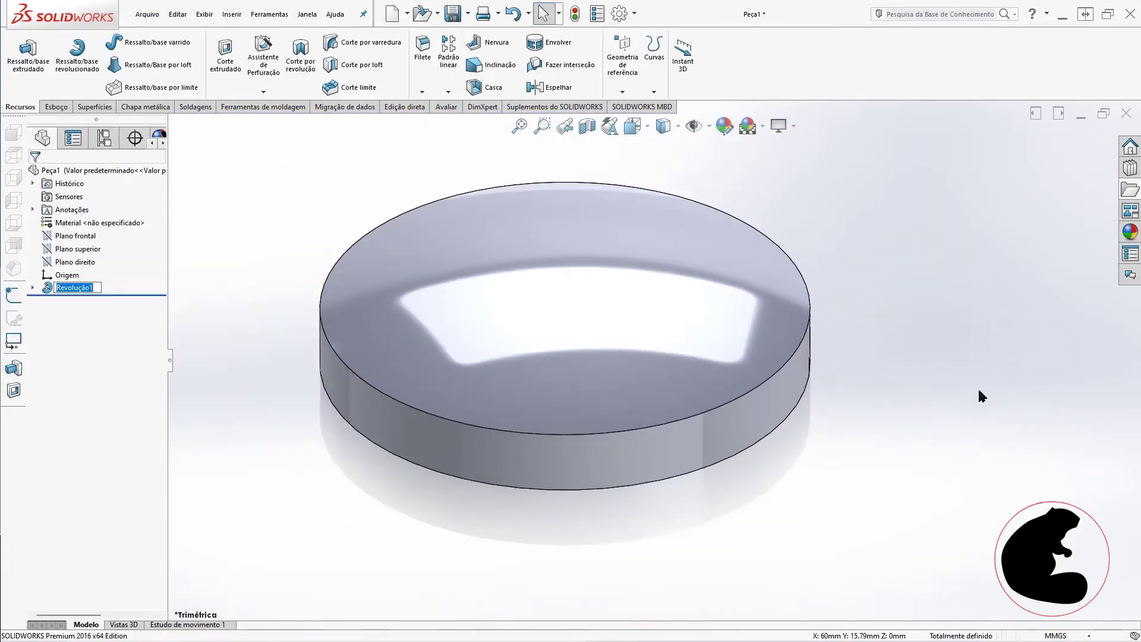
# - Round the disc's top rim edge with a 5 mm fillet, Filete1
pyautogui.moveTo(858, 330); pyautogui.dragTo(866, 272, button='middle')
pyautogui.click(867, 275)
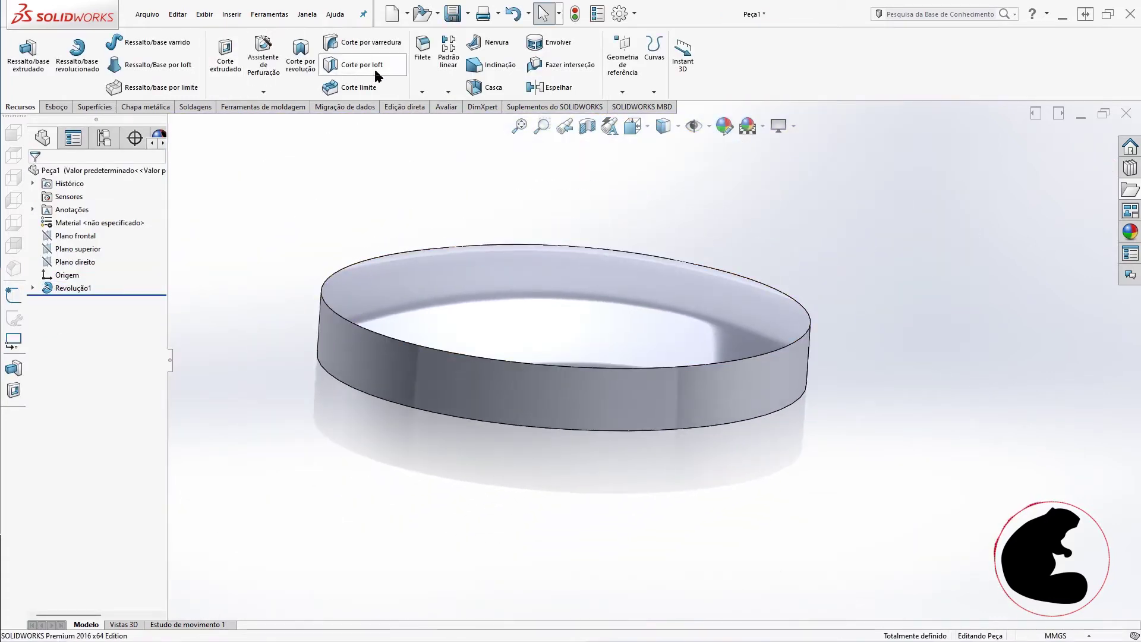
pyautogui.click(768, 352)
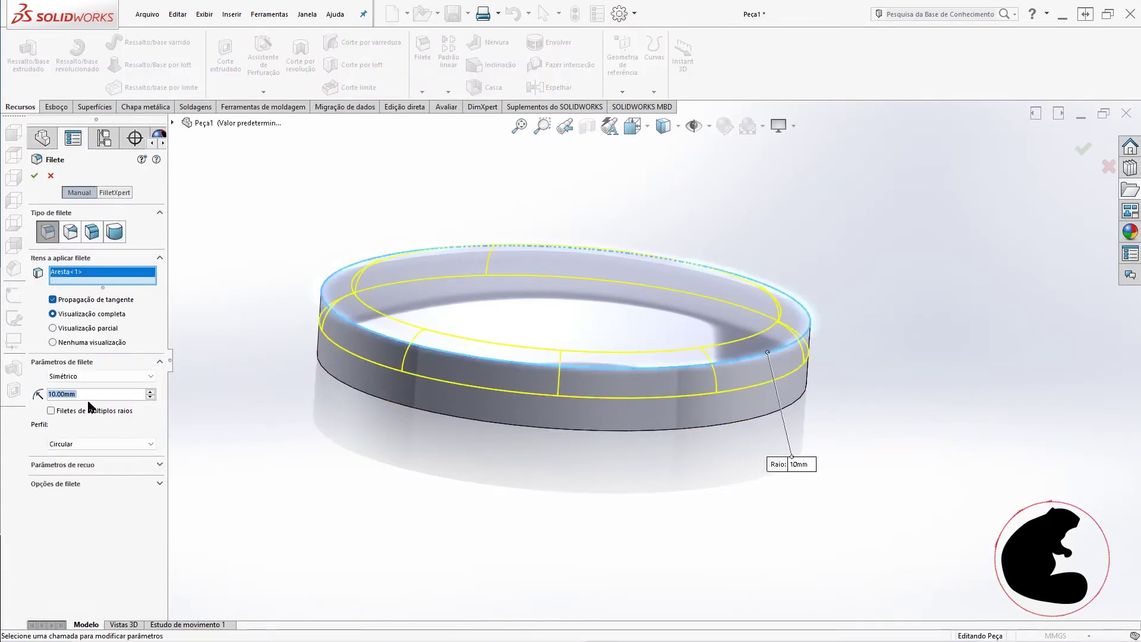
pyautogui.write('5')
pyautogui.press('Return')
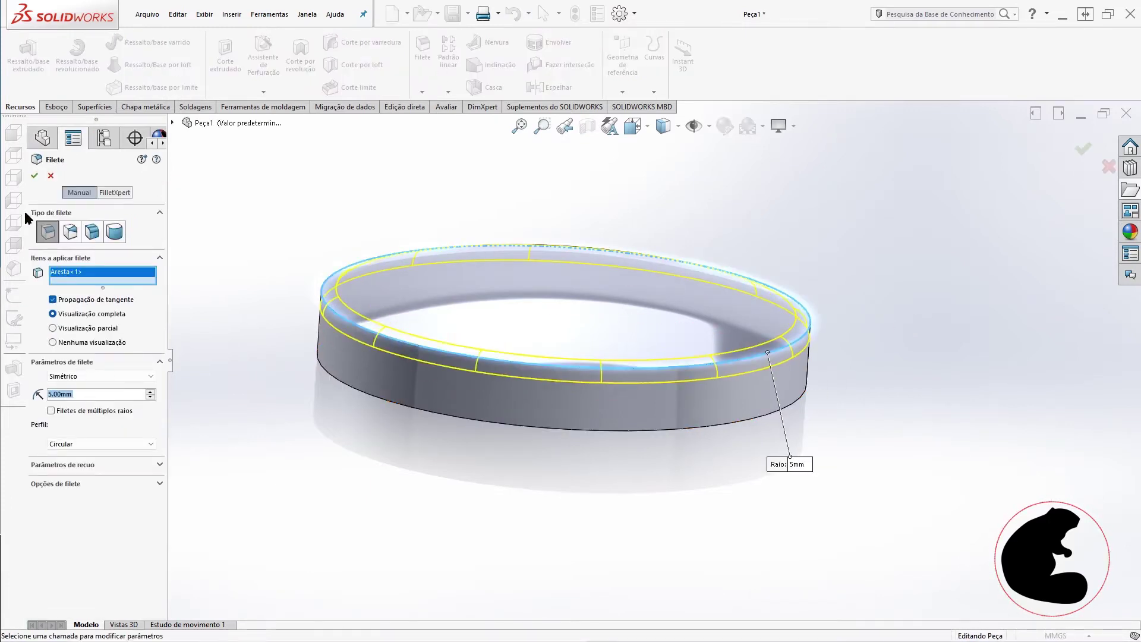
pyautogui.click(34, 175)
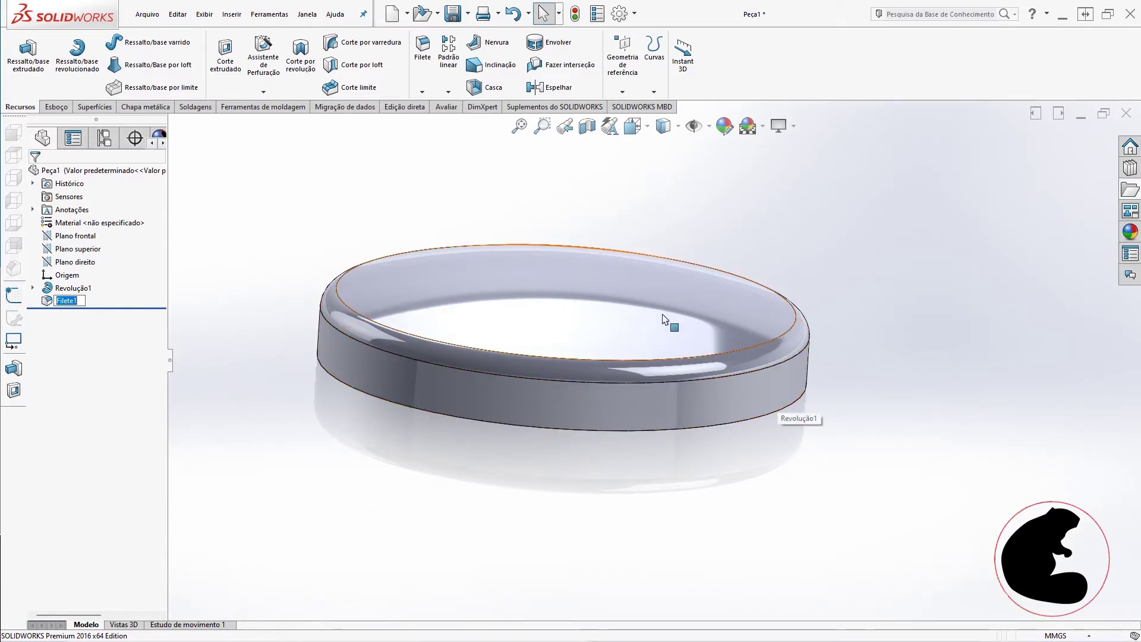
# - Open a new sketch on Plano frontal and turn the view Normal to it
pyautogui.press('Return')
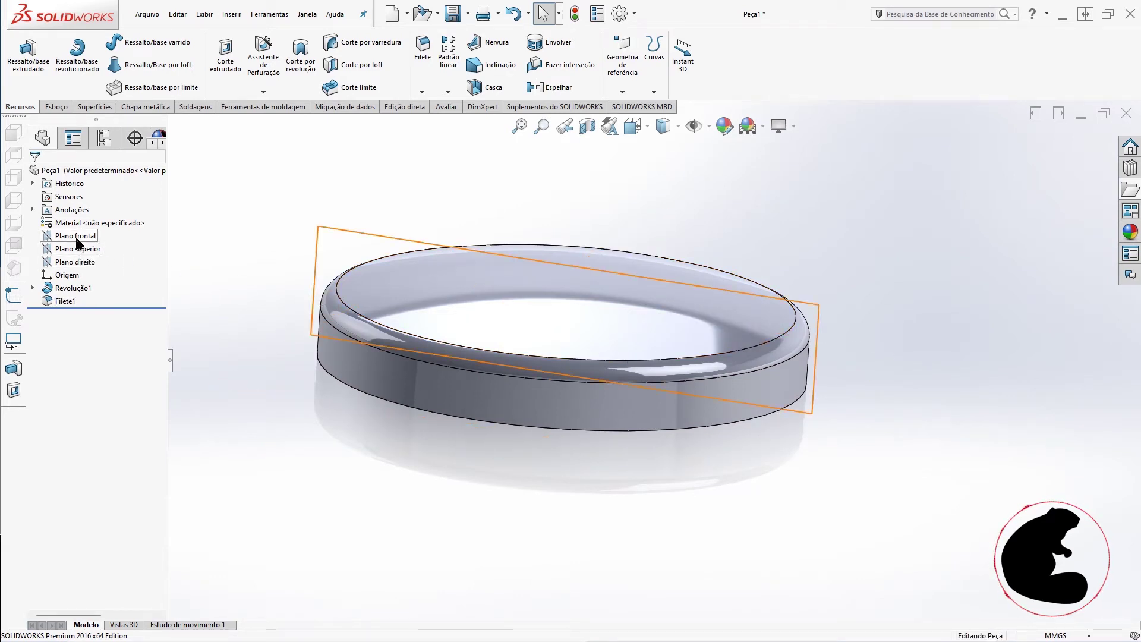
pyautogui.click(76, 238)
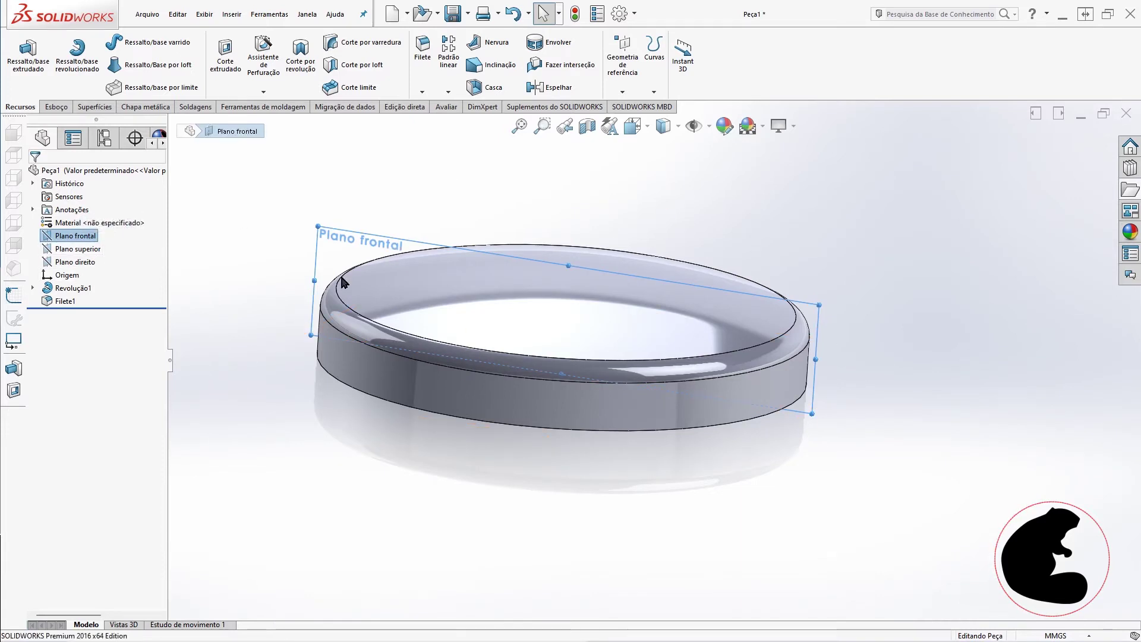
pyautogui.click(48, 107)
pyautogui.click(17, 48)
pyautogui.rightClick(68, 313)
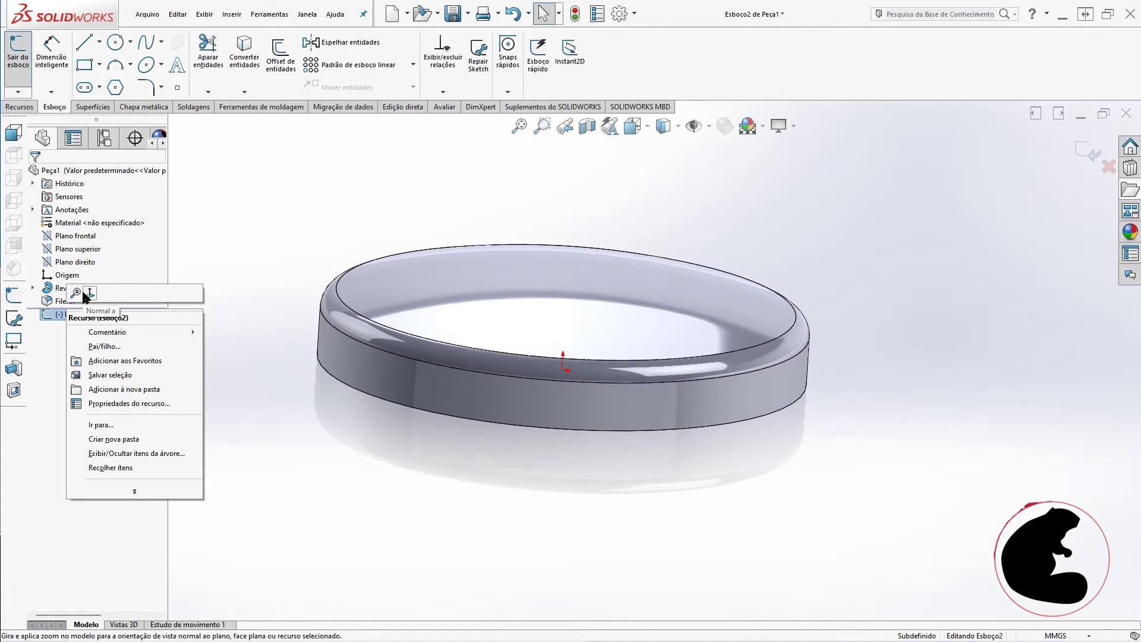
pyautogui.click(89, 293)
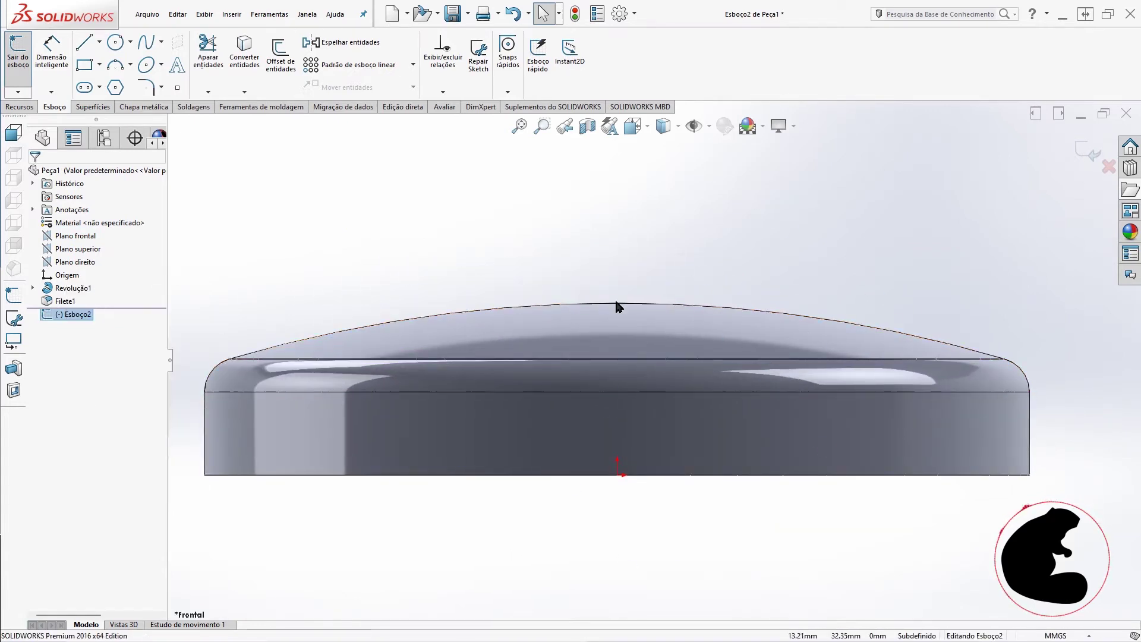
# - Show Esboço1 and convert its top dome arc into the new sketch with Converter entidades
pyautogui.click(32, 288)
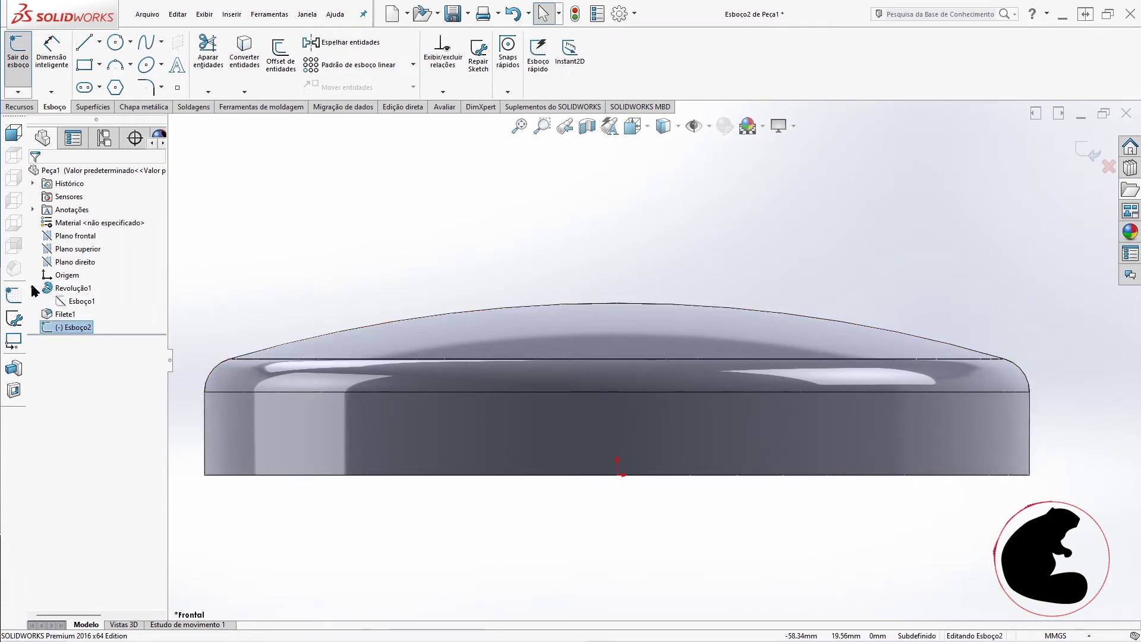
pyautogui.rightClick(80, 307)
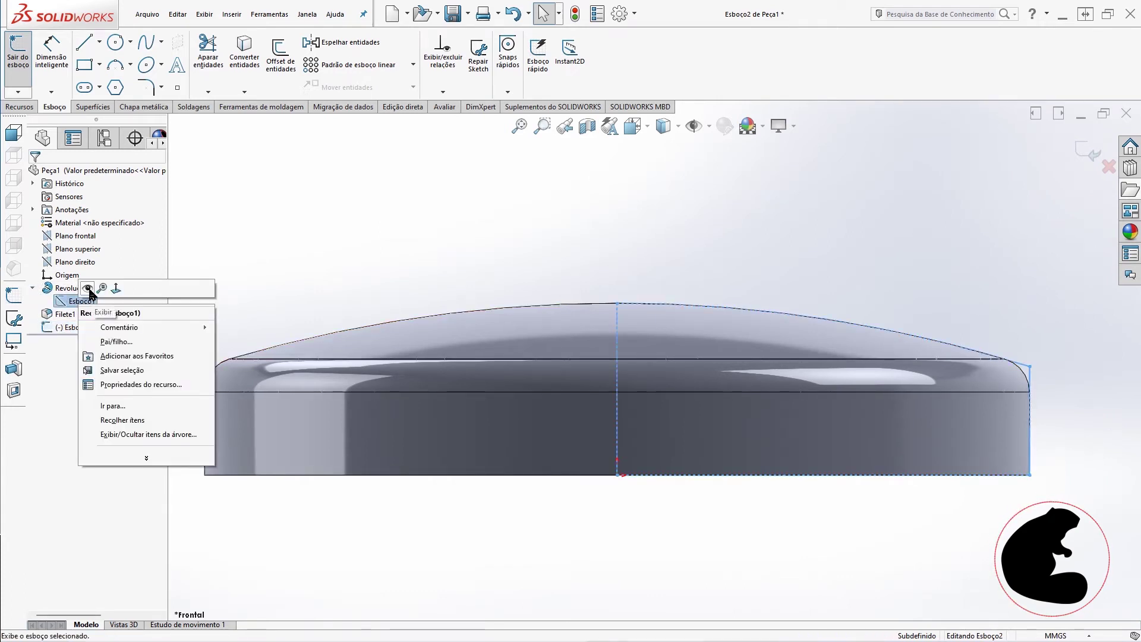
pyautogui.click(88, 288)
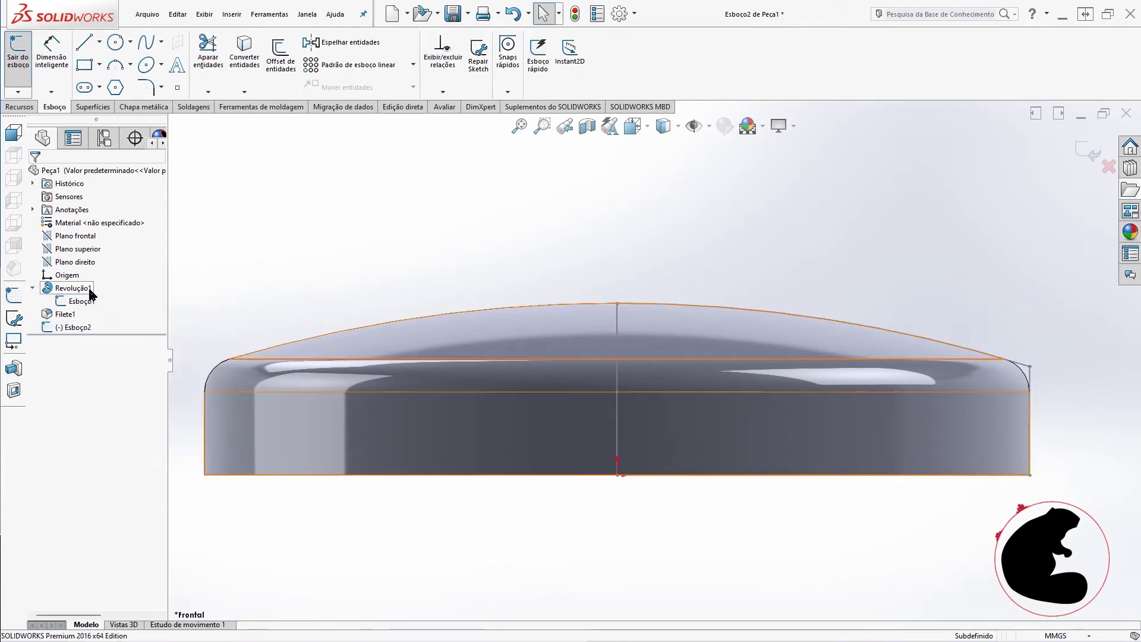
pyautogui.click(693, 305)
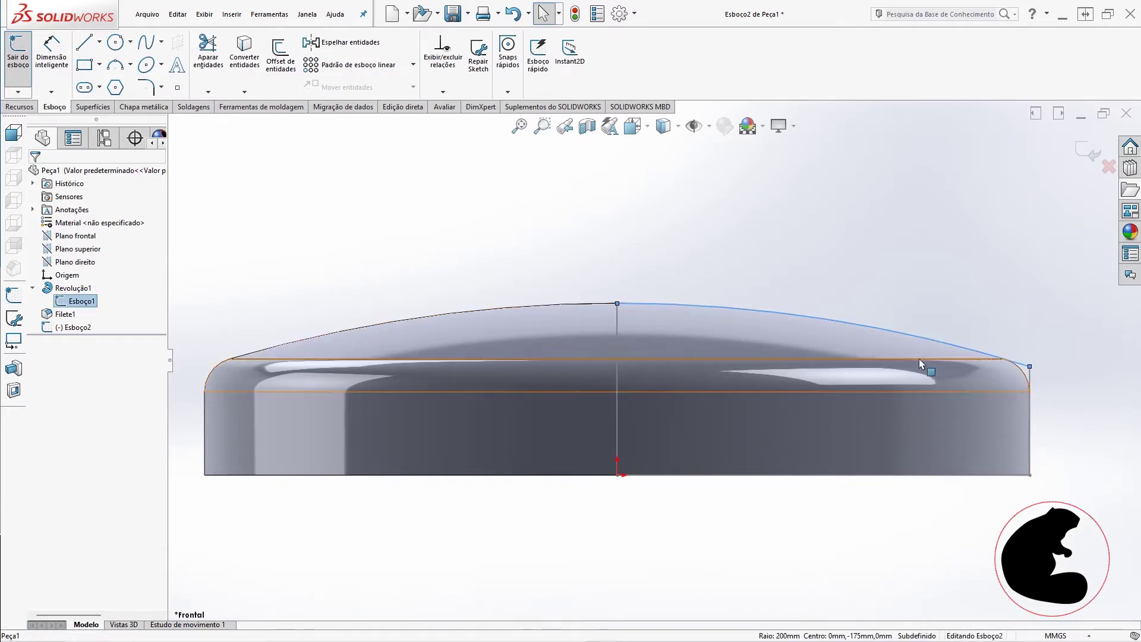
pyautogui.click(255, 52)
# - Hide Esboço1 again and zoom out to check the converted dome arc
pyautogui.rightClick(76, 300)
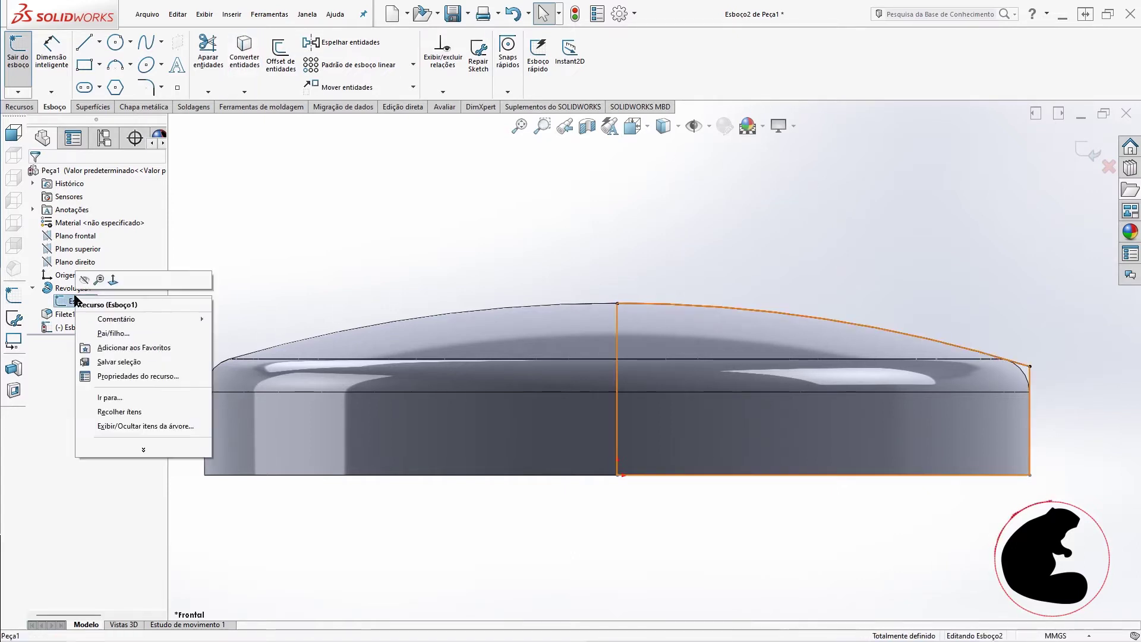
pyautogui.click(84, 302)
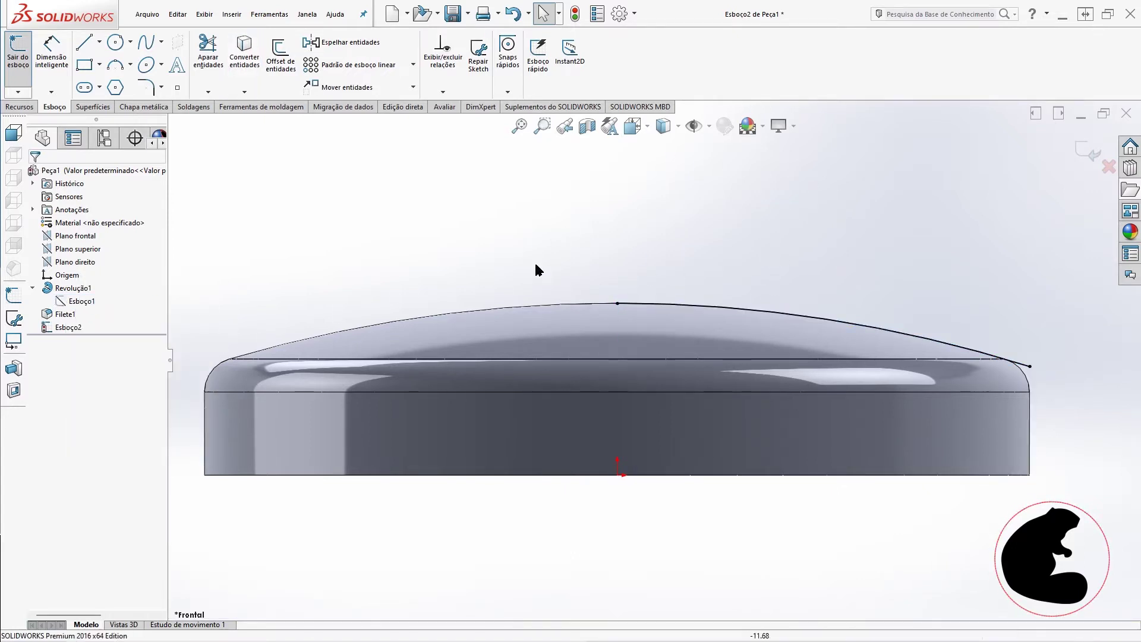
pyautogui.moveTo(529, 208); pyautogui.dragTo(1128, 476)
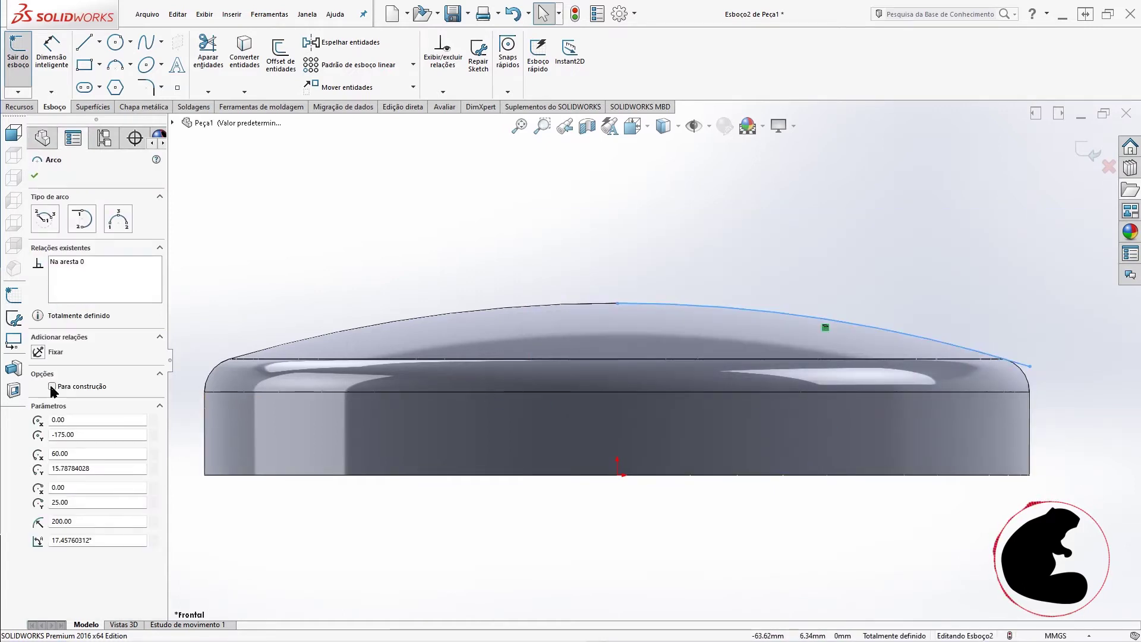
pyautogui.click(908, 248)
pyautogui.press('z')
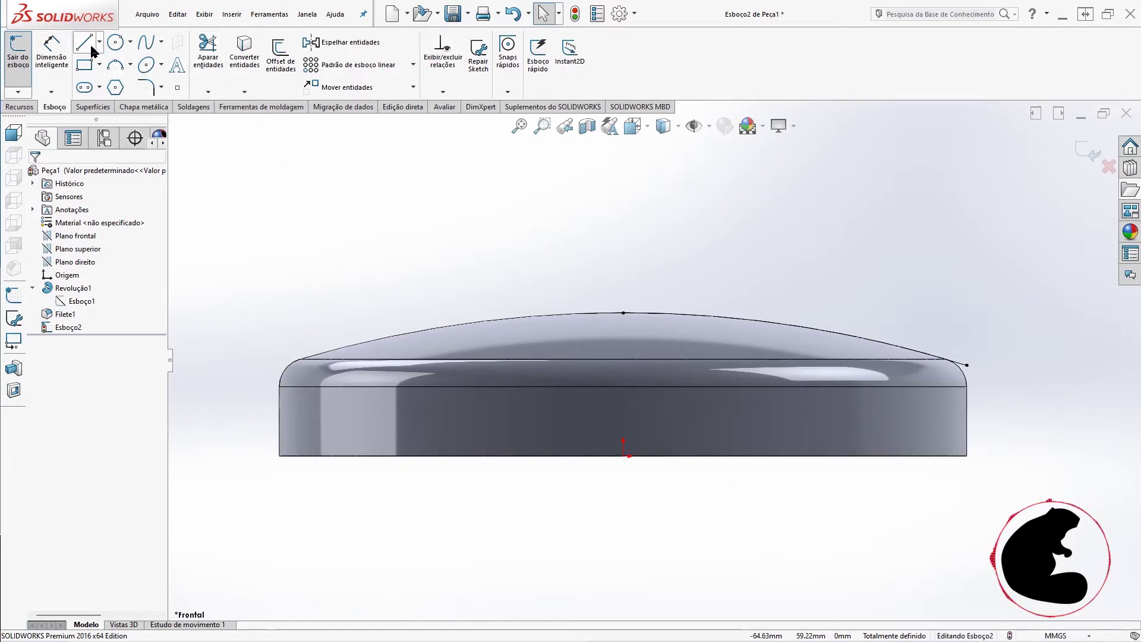
# - Sketch a three-point arc from near the dome crest down to the right beneath the dome curve
pyautogui.click(115, 64)
pyautogui.scroll(-2, 707, 354)
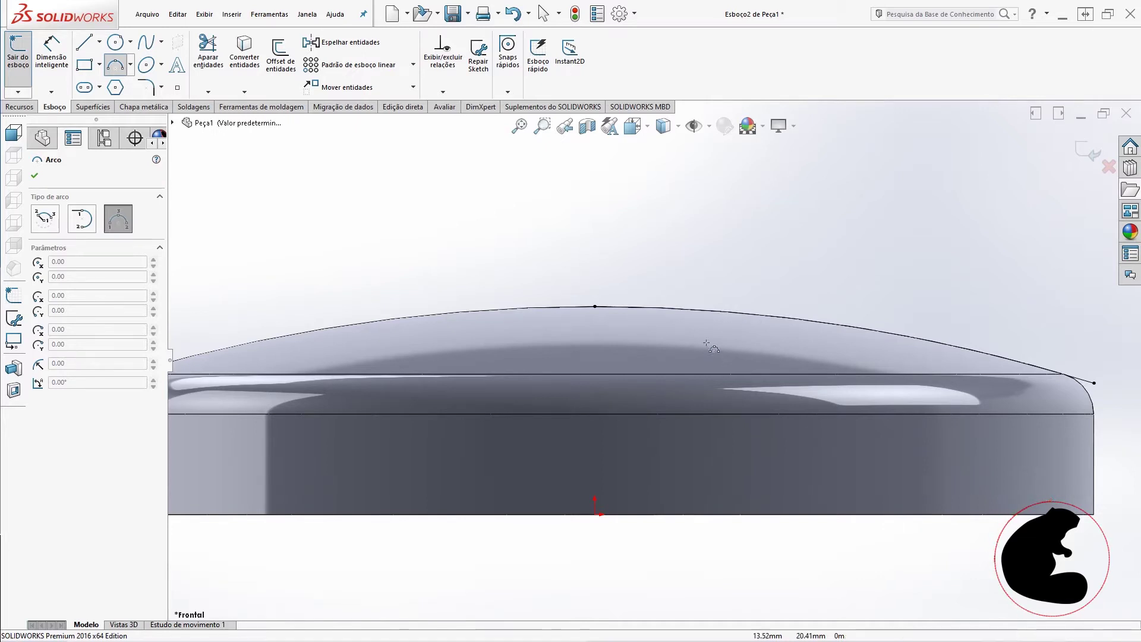
pyautogui.click(673, 308)
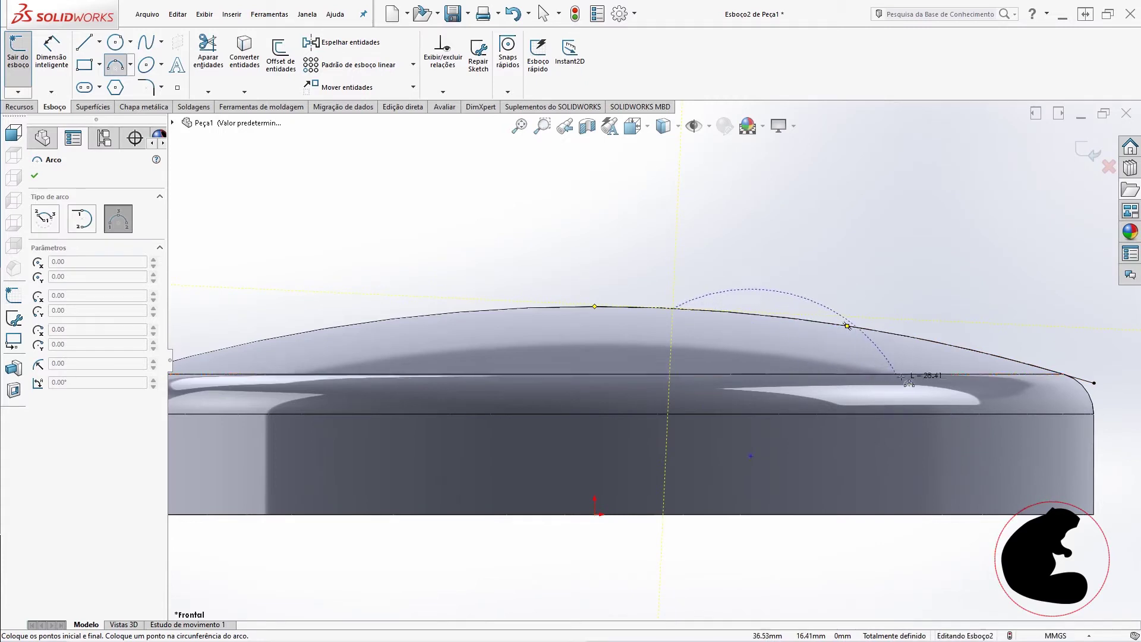
pyautogui.click(914, 361)
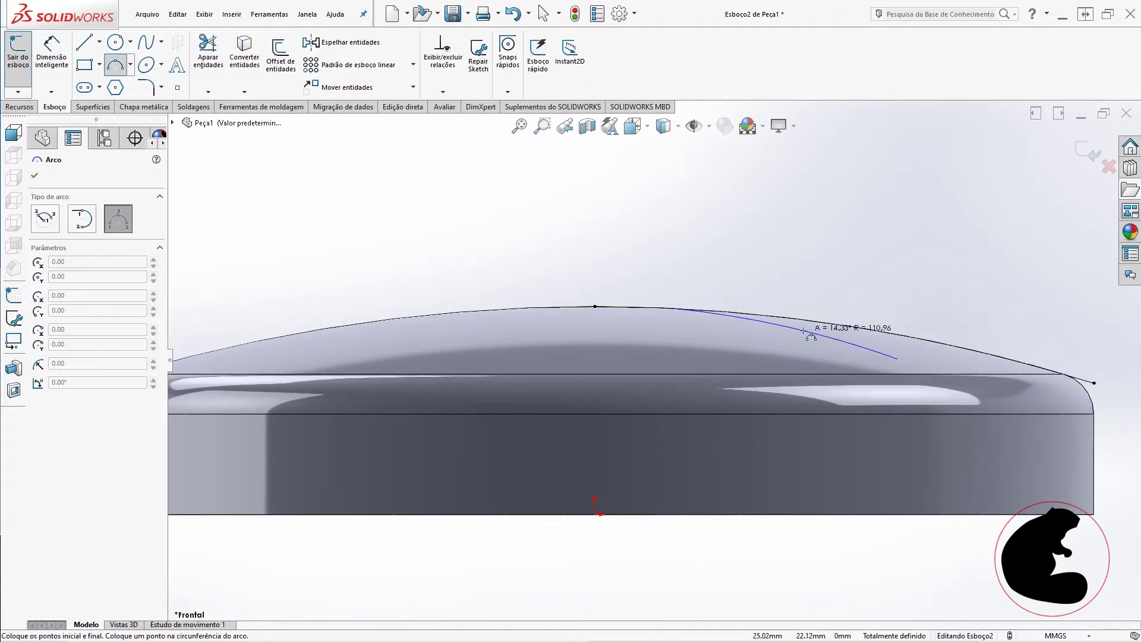
pyautogui.click(803, 331)
pyautogui.press('Escape')
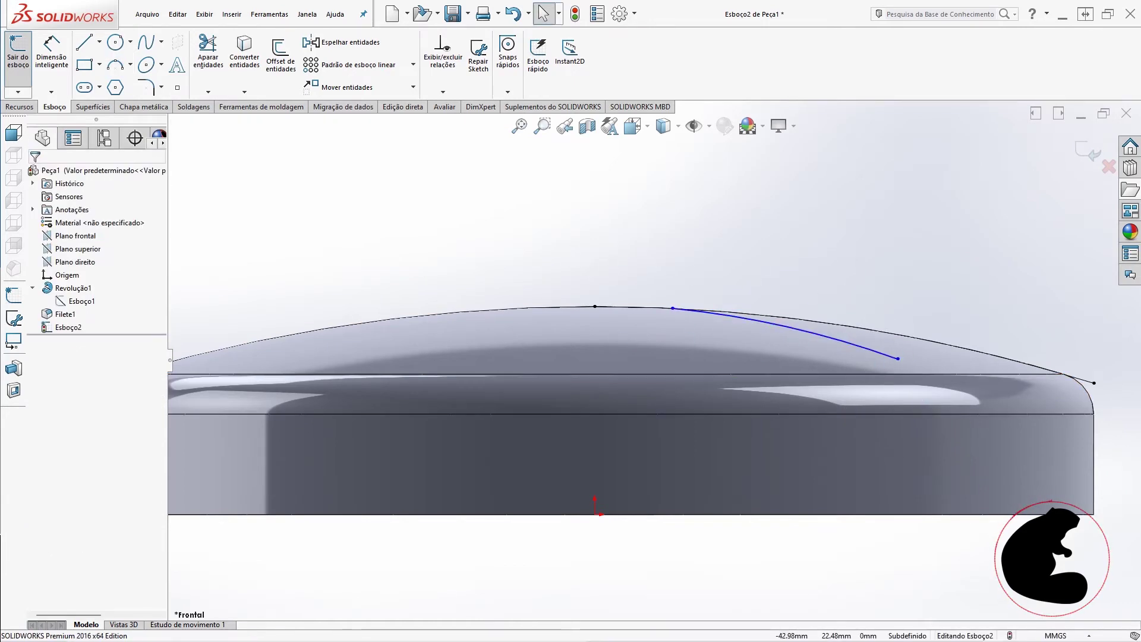
pyautogui.hotkey('alt', 'Tab')
pyautogui.doubleClick(636, 119)
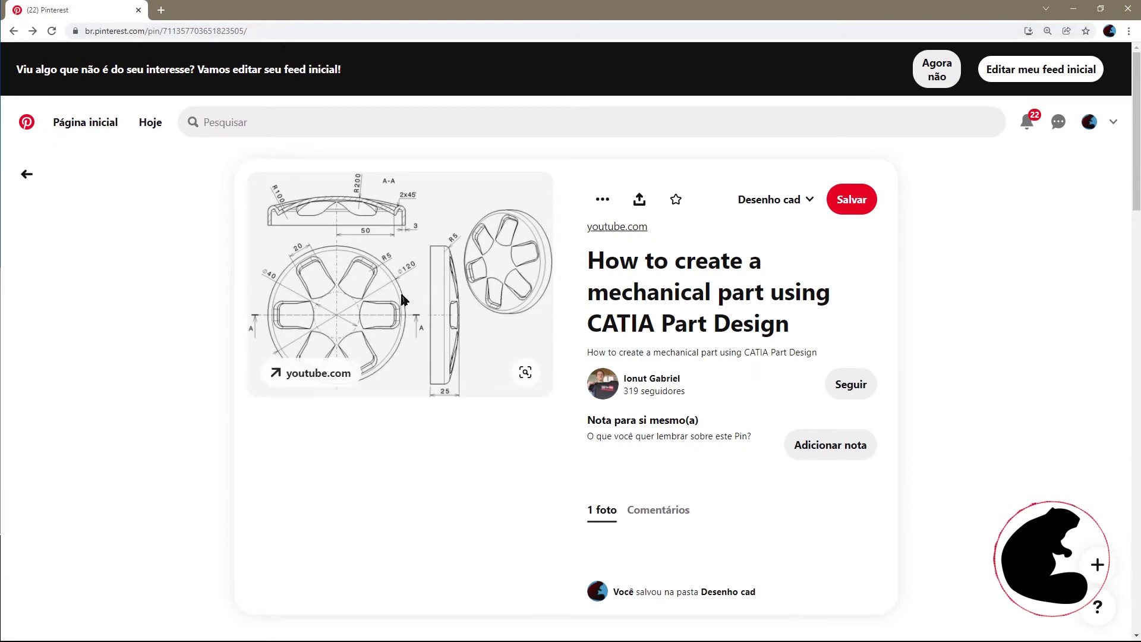
# - Scroll through the Pinterest pin to study the domed disc reference drawing
pyautogui.keyDown('ctrl'); pyautogui.scroll(2, 400, 297); pyautogui.keyUp('ctrl')
pyautogui.keyDown('ctrl'); pyautogui.scroll(1, 408, 279); pyautogui.keyUp('ctrl')
pyautogui.keyDown('ctrl'); pyautogui.scroll(1, 340, 300); pyautogui.keyUp('ctrl')
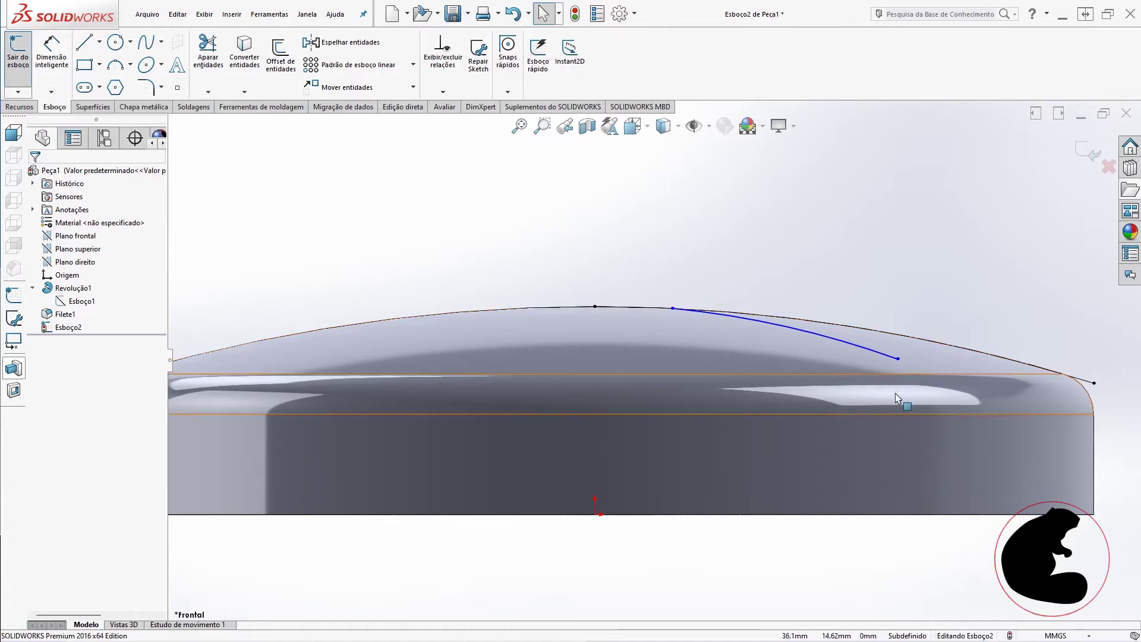
# - Draw a construction centerline up from the origin and make it vertical
pyautogui.click(51, 52)
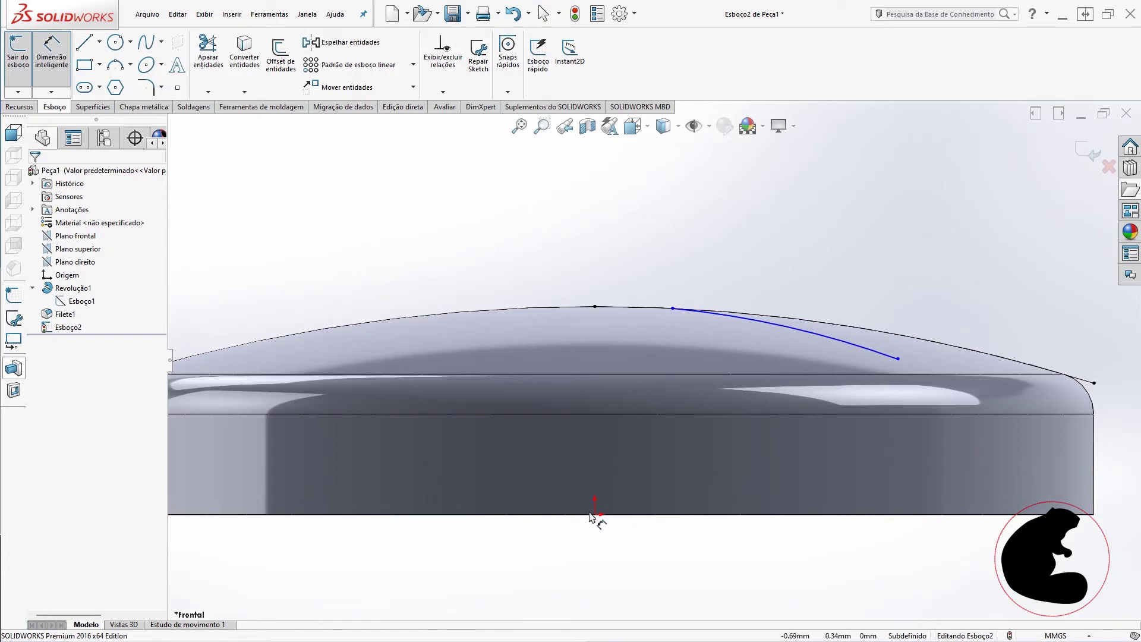
pyautogui.press('Escape')
pyautogui.click(99, 41)
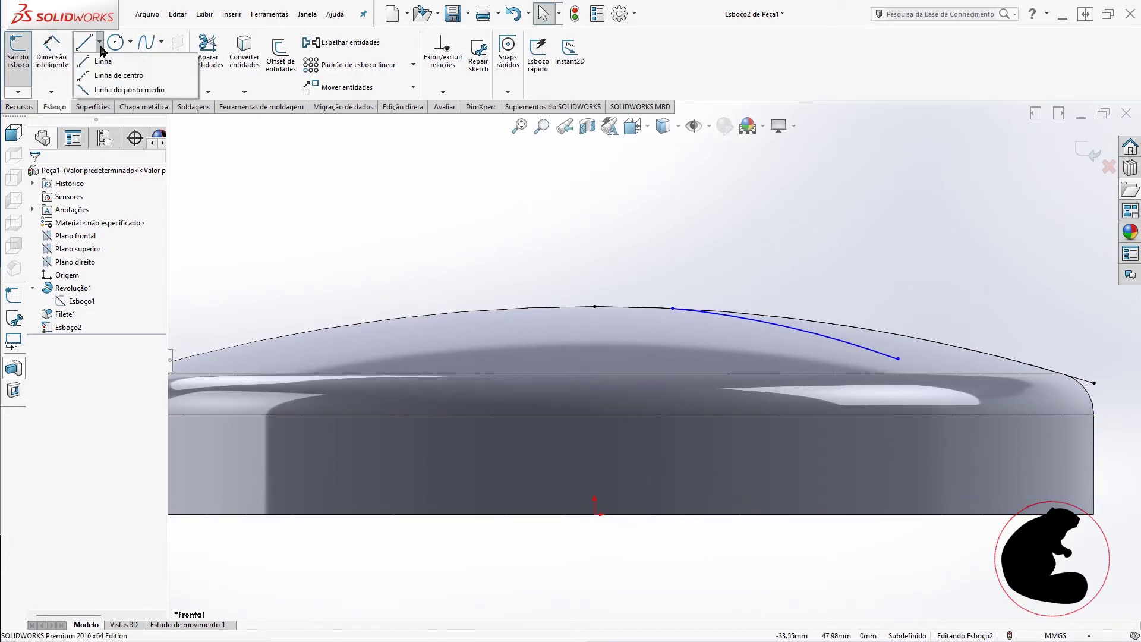
pyautogui.click(104, 75)
pyautogui.click(594, 514)
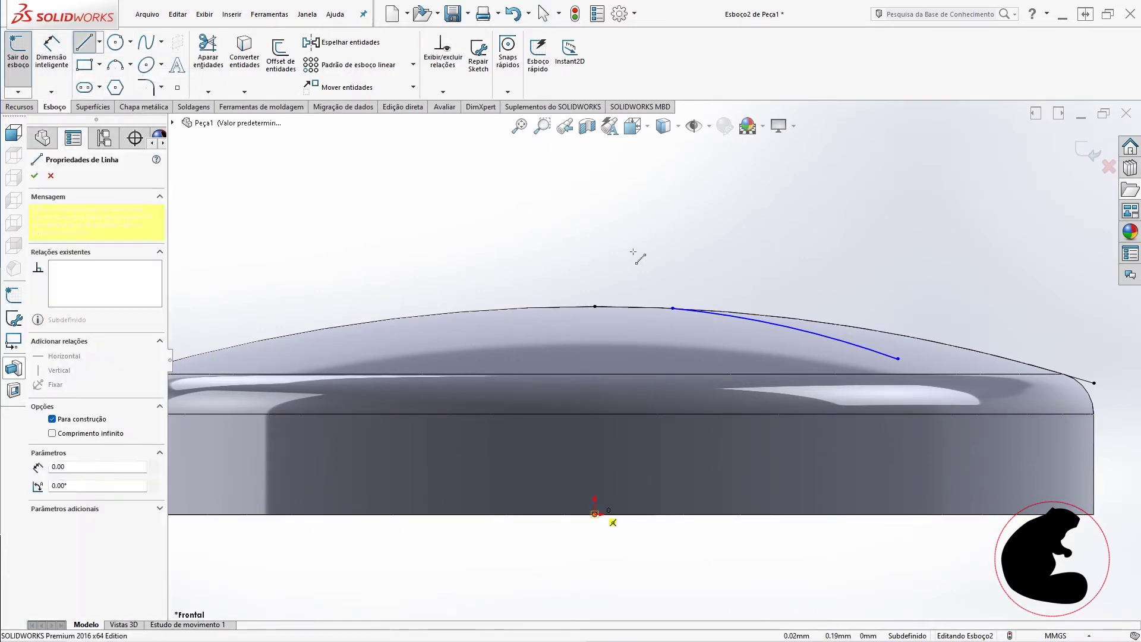
pyautogui.click(589, 207)
pyautogui.press('Escape')
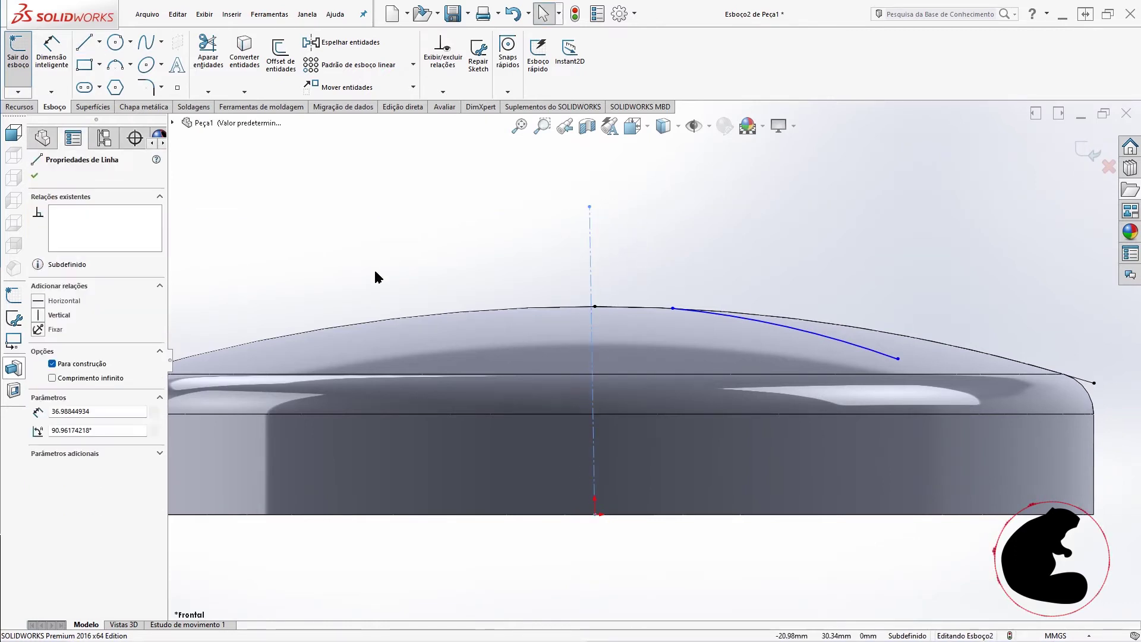
pyautogui.click(53, 315)
pyautogui.click(716, 203)
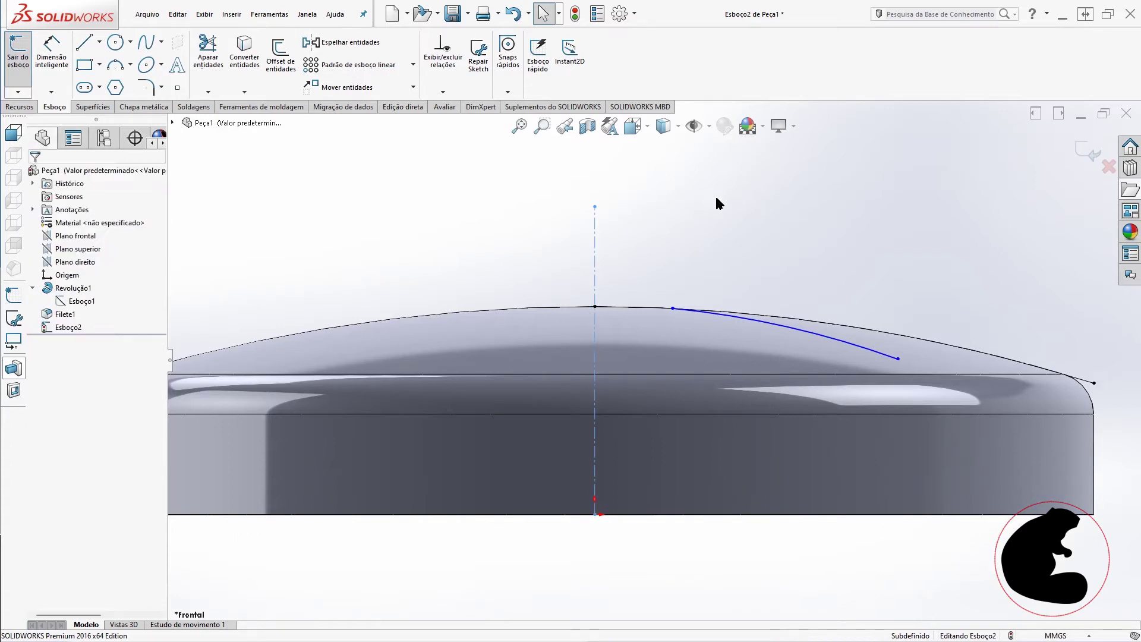
# - Dimension the smaller arc's lower end 50 mm from the centerline
pyautogui.click(52, 47)
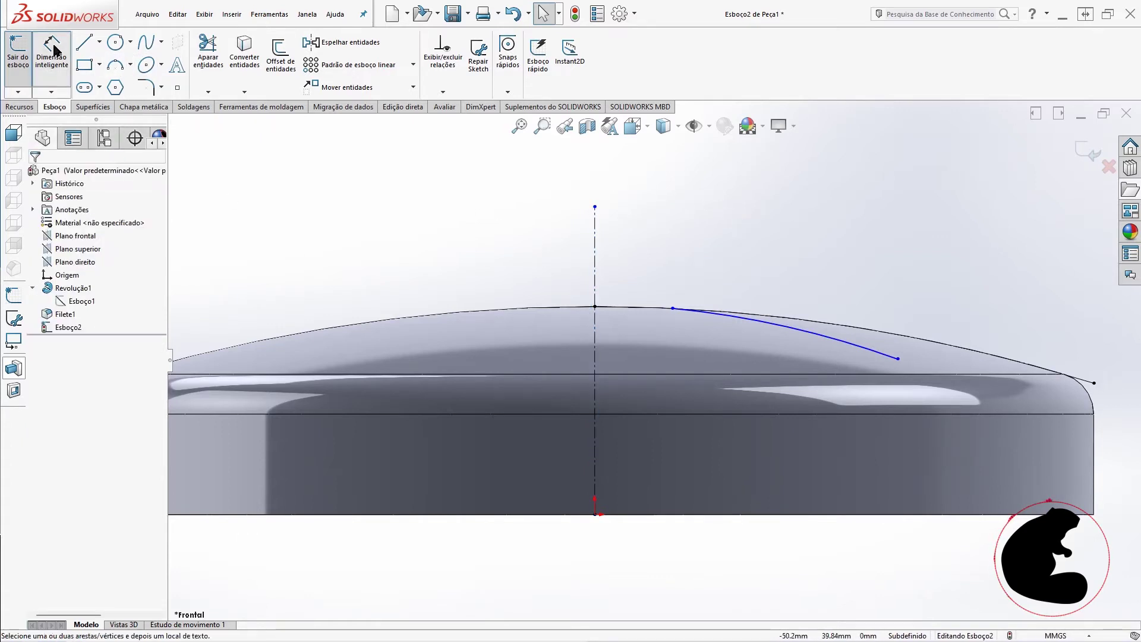
pyautogui.click(595, 326)
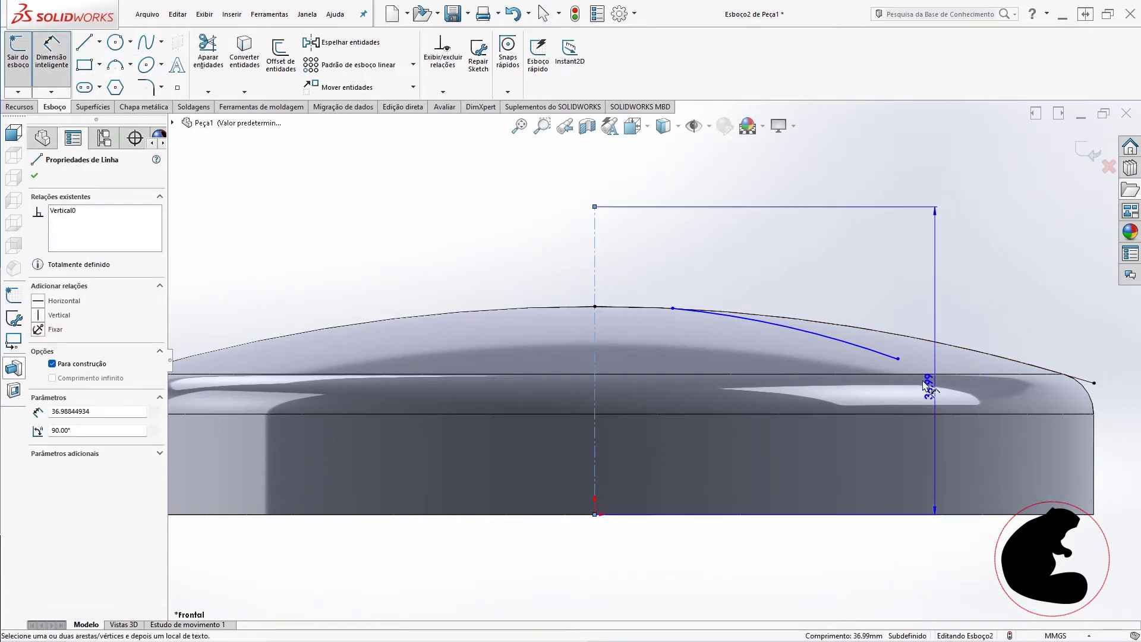
pyautogui.click(897, 359)
pyautogui.click(766, 449)
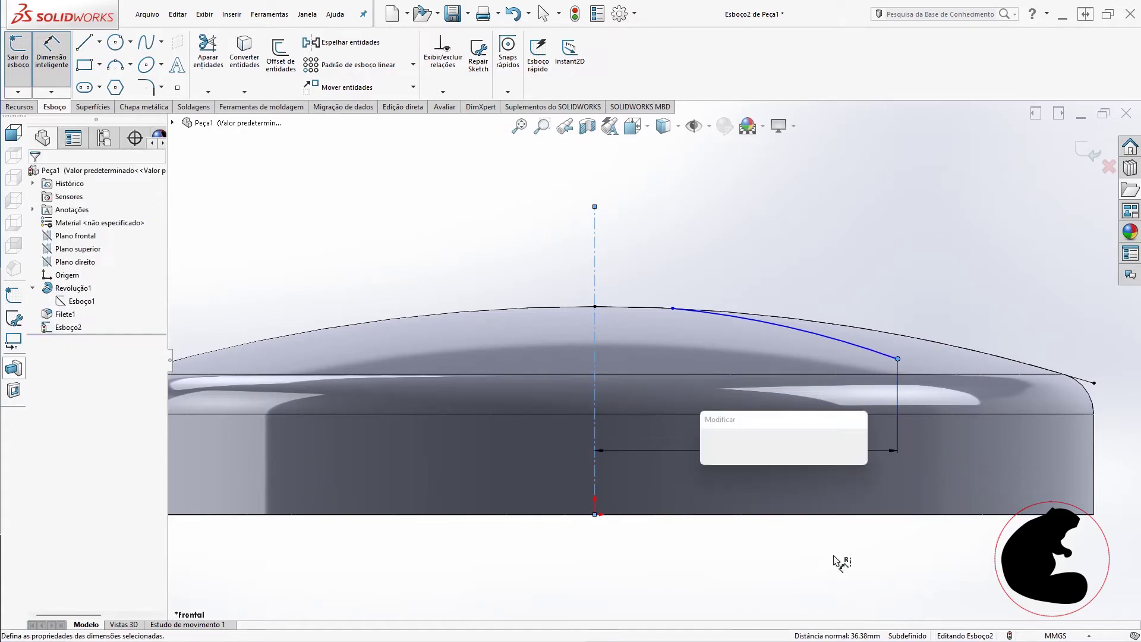
pyautogui.write('50')
pyautogui.press('Return')
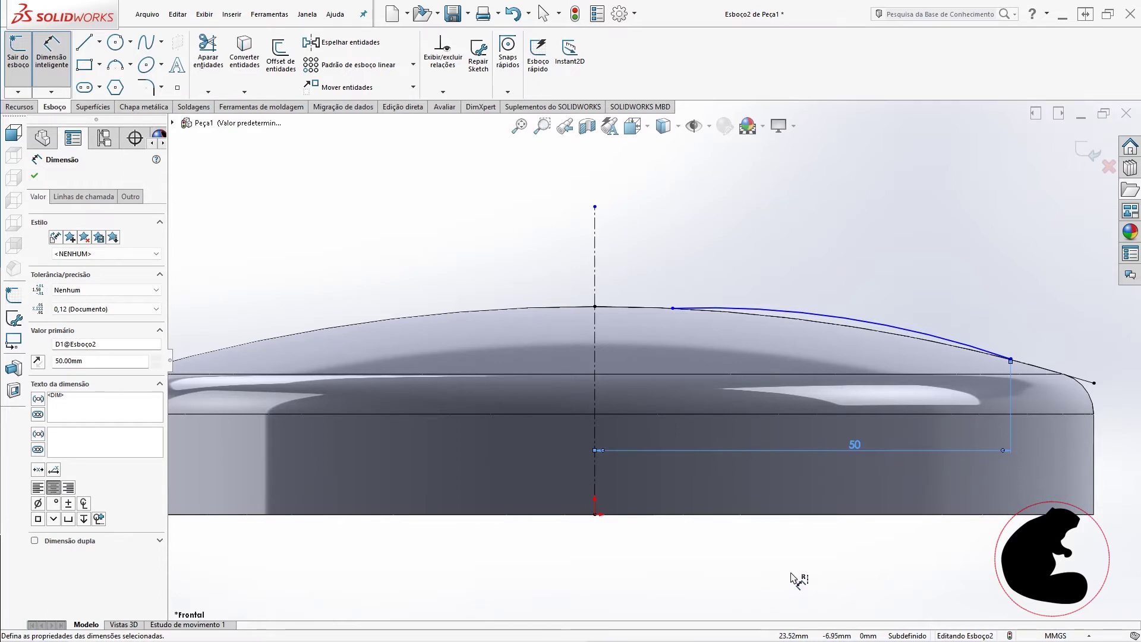
# - Give the smaller arc under the dome a 100 mm radius dimension
pyautogui.click(853, 331)
pyautogui.click(790, 362)
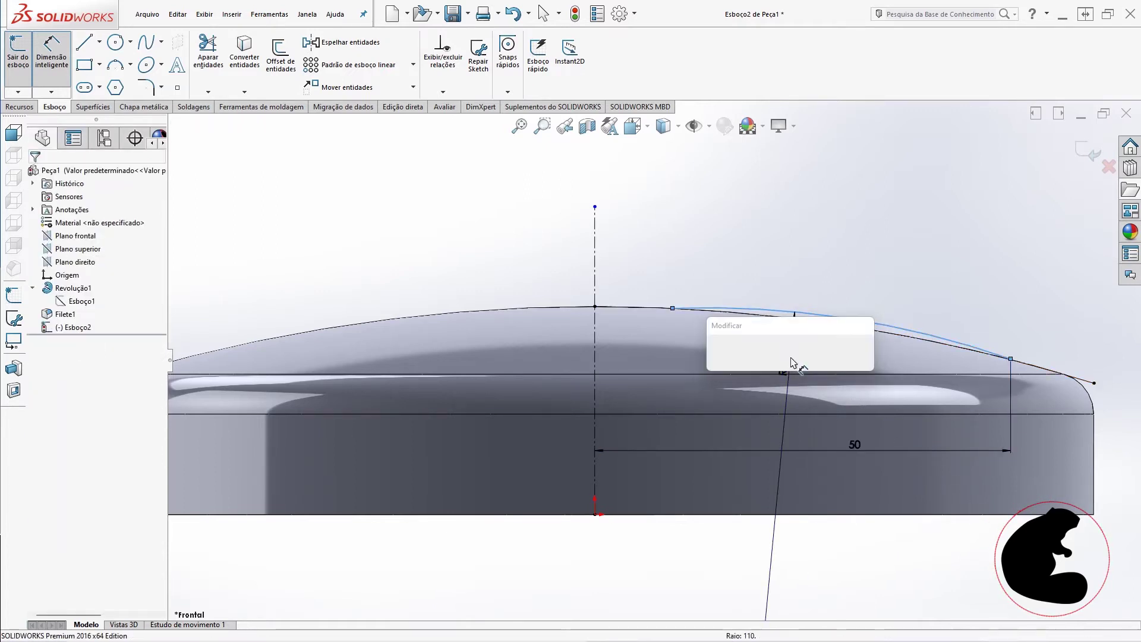
pyautogui.write('100')
pyautogui.press('Return')
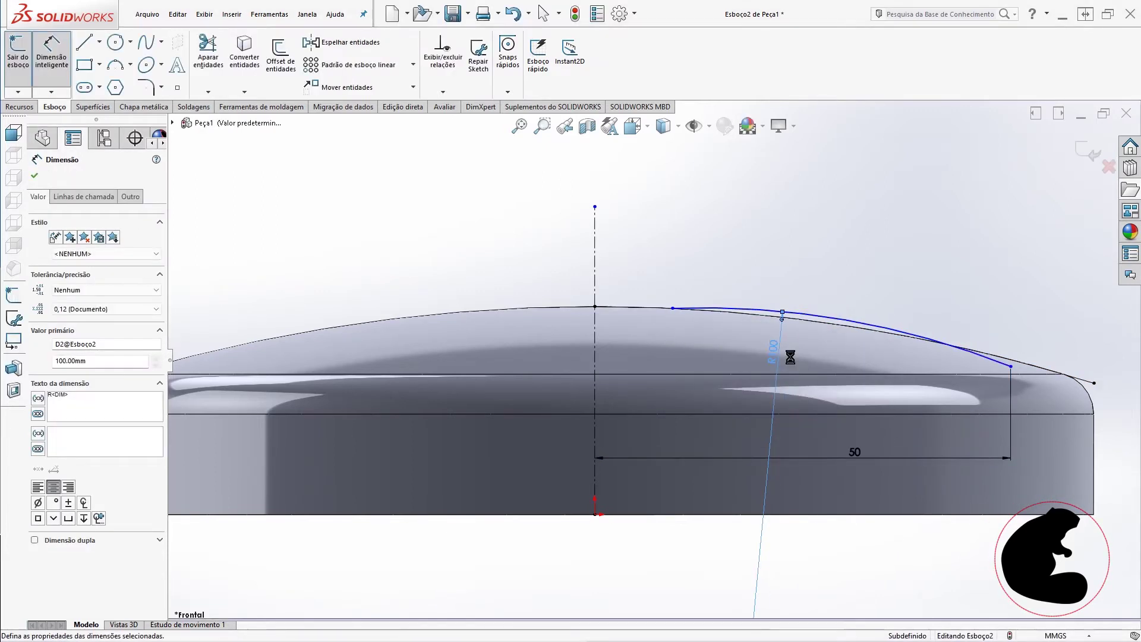
pyautogui.press('Escape')
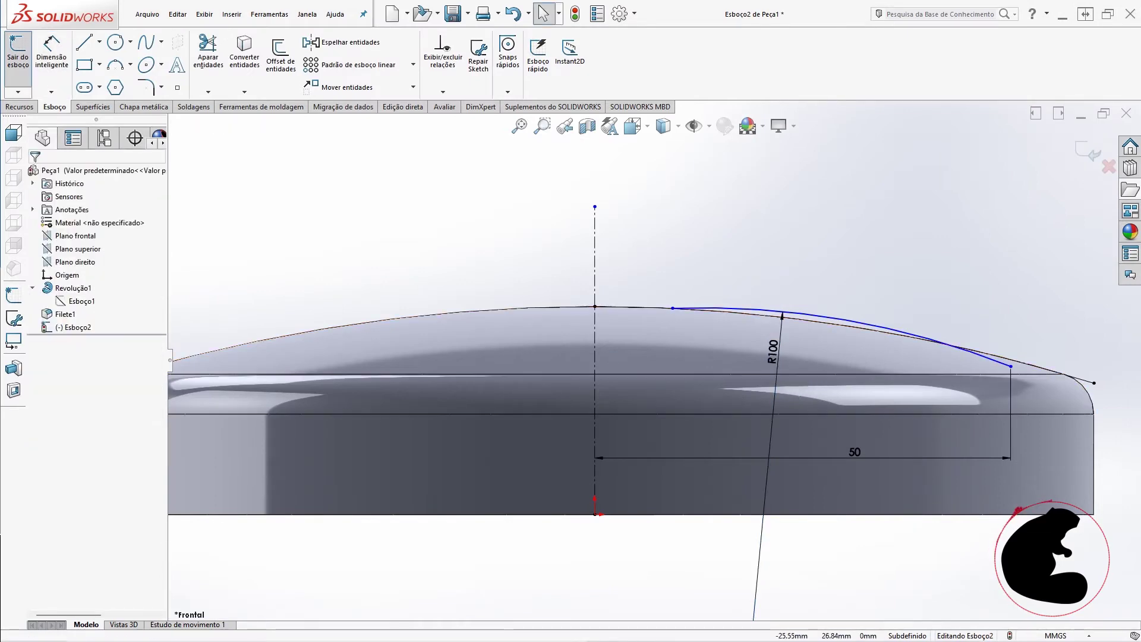
pyautogui.hotkey('alt', 'Tab')
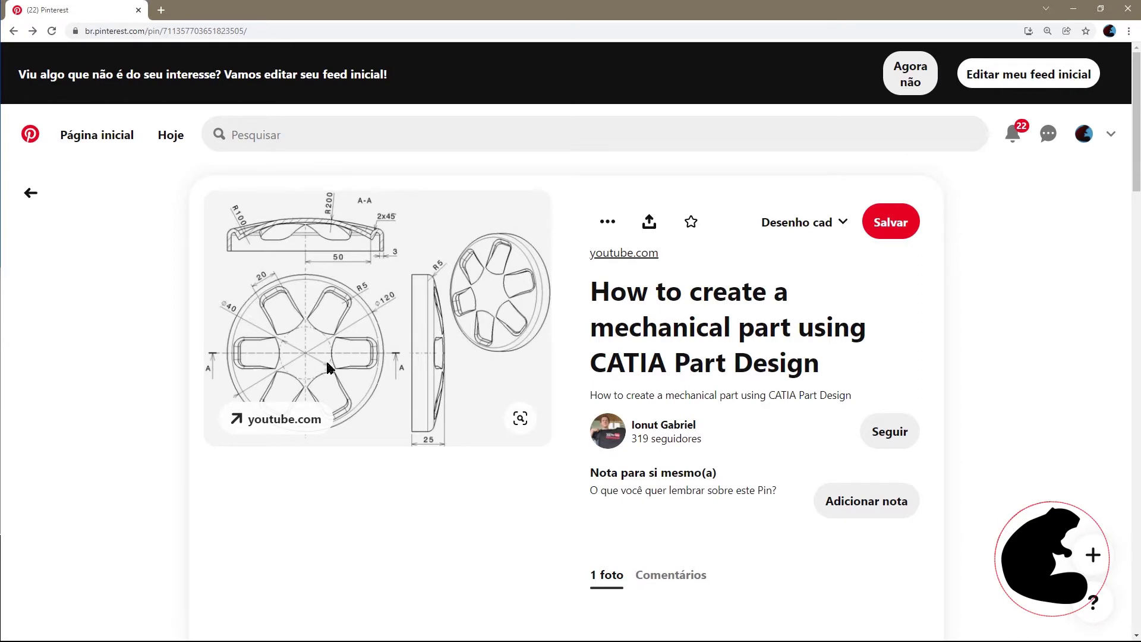
# - Zoom into the Pinterest drawing to read its R100, R200, 50 and 25 dimensions
pyautogui.keyDown('ctrl'); pyautogui.scroll(2, 297, 369); pyautogui.keyUp('ctrl')
pyautogui.keyDown('ctrl'); pyautogui.scroll(1, 249, 457); pyautogui.keyUp('ctrl')
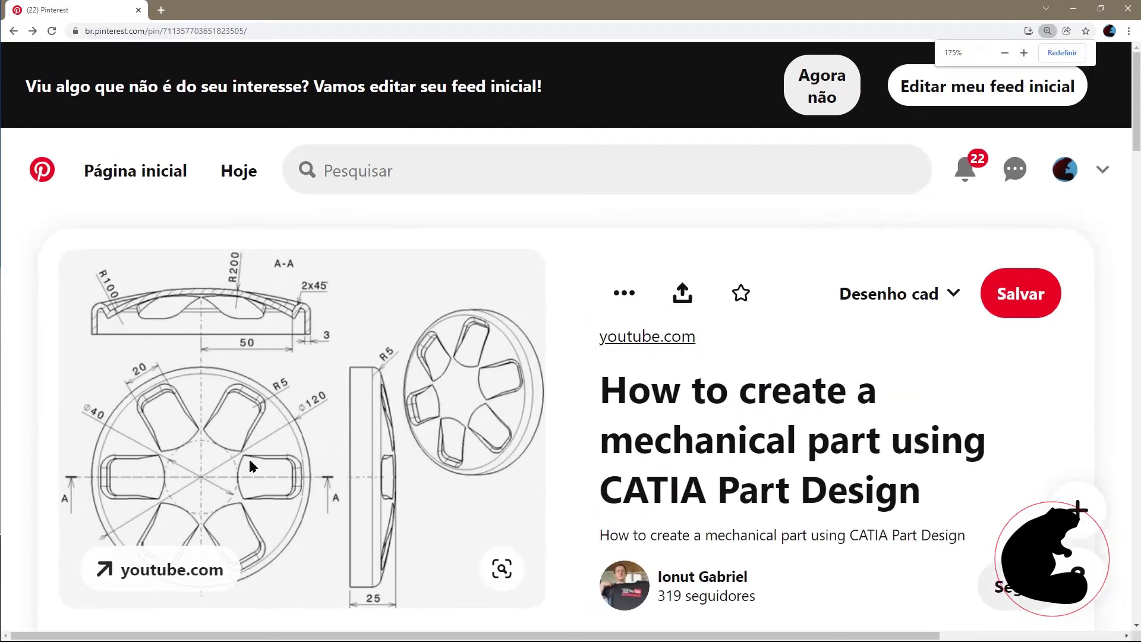
pyautogui.keyDown('ctrl'); pyautogui.scroll(2, 249, 457); pyautogui.keyUp('ctrl')
pyautogui.scroll(-3, 434, 505)
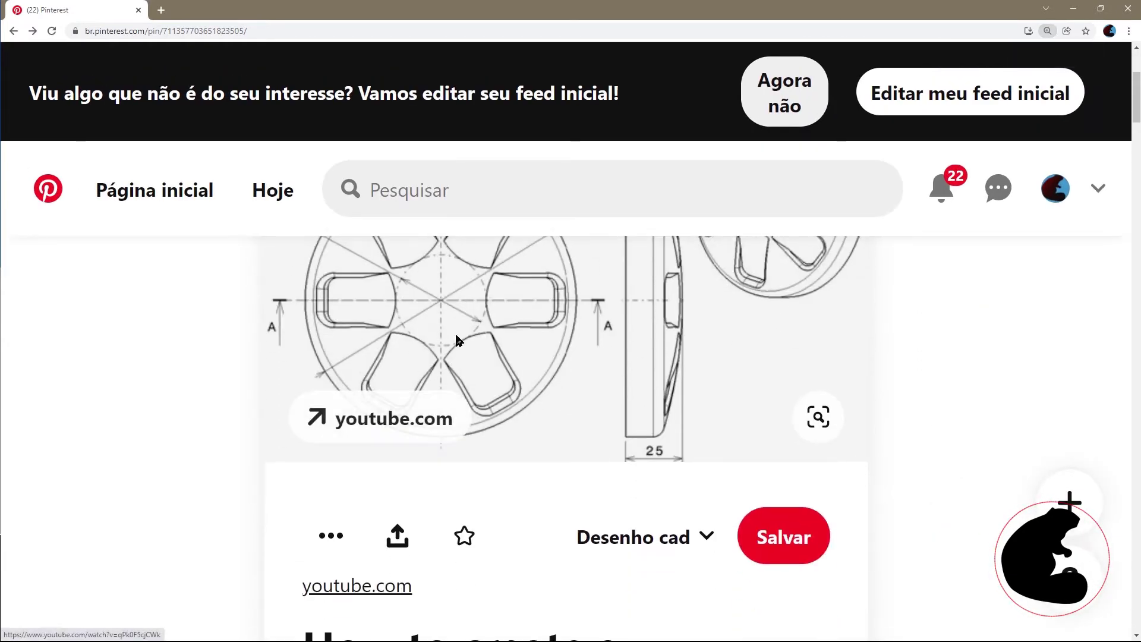
pyautogui.scroll(2, 455, 331)
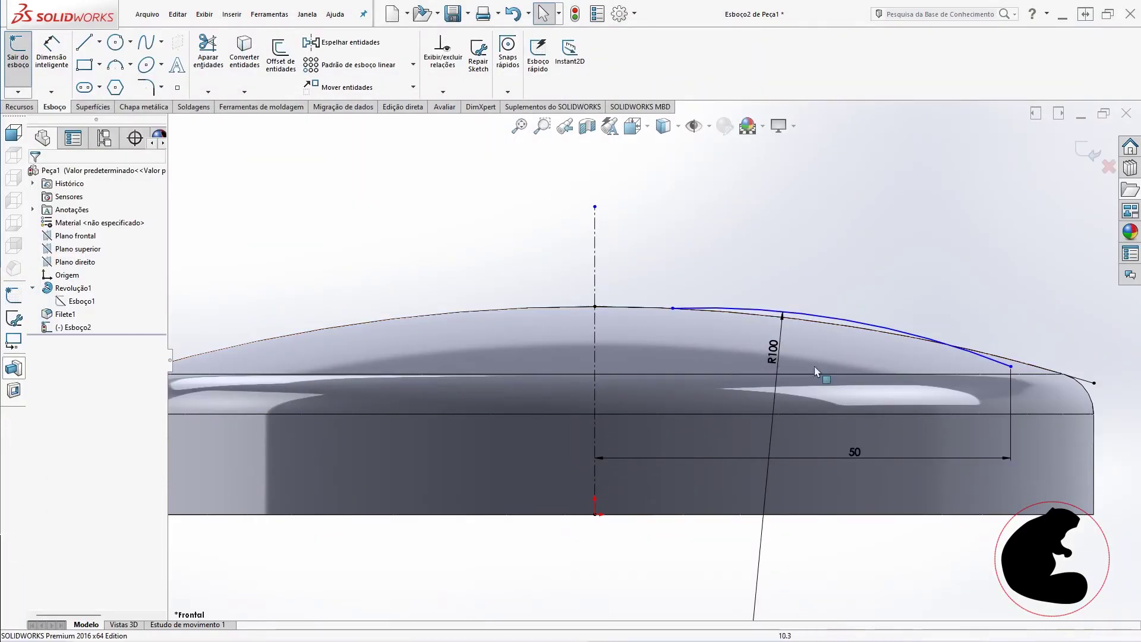
# - Dimension the arc's inner endpoint 40 mm from the vertical centerline
pyautogui.click(50, 51)
pyautogui.click(672, 309)
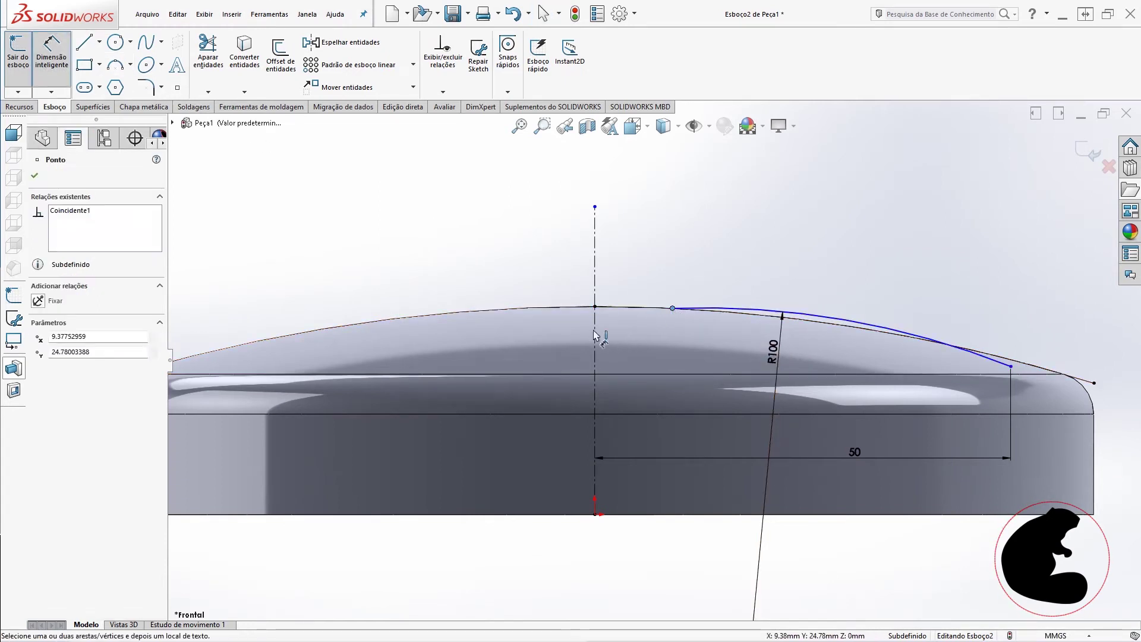
pyautogui.click(595, 332)
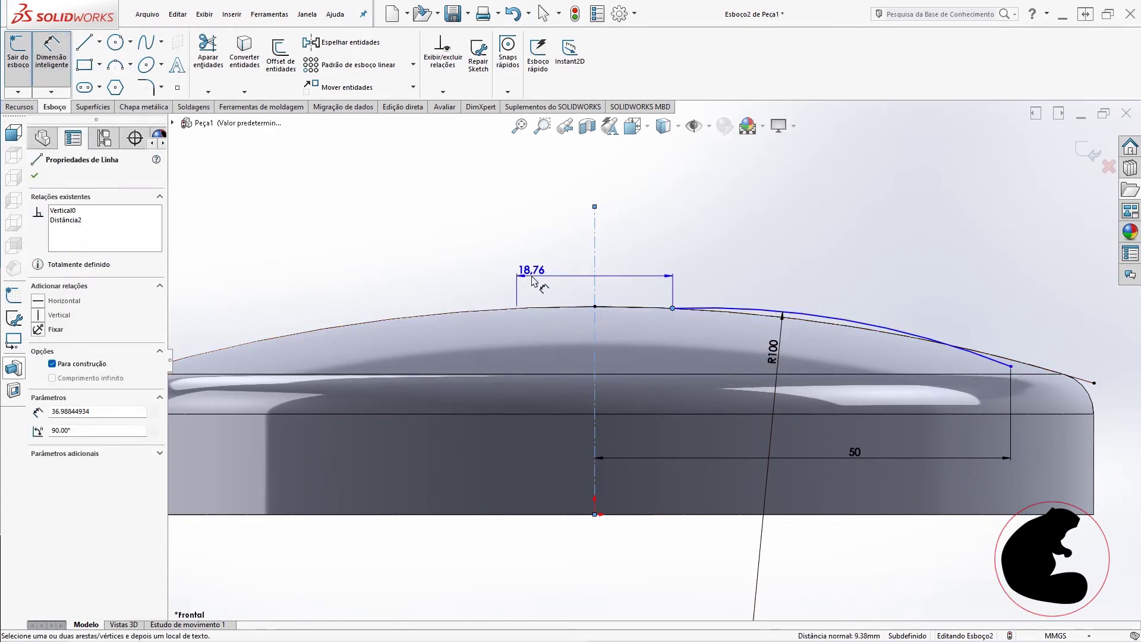
pyautogui.click(555, 287)
pyautogui.write('40')
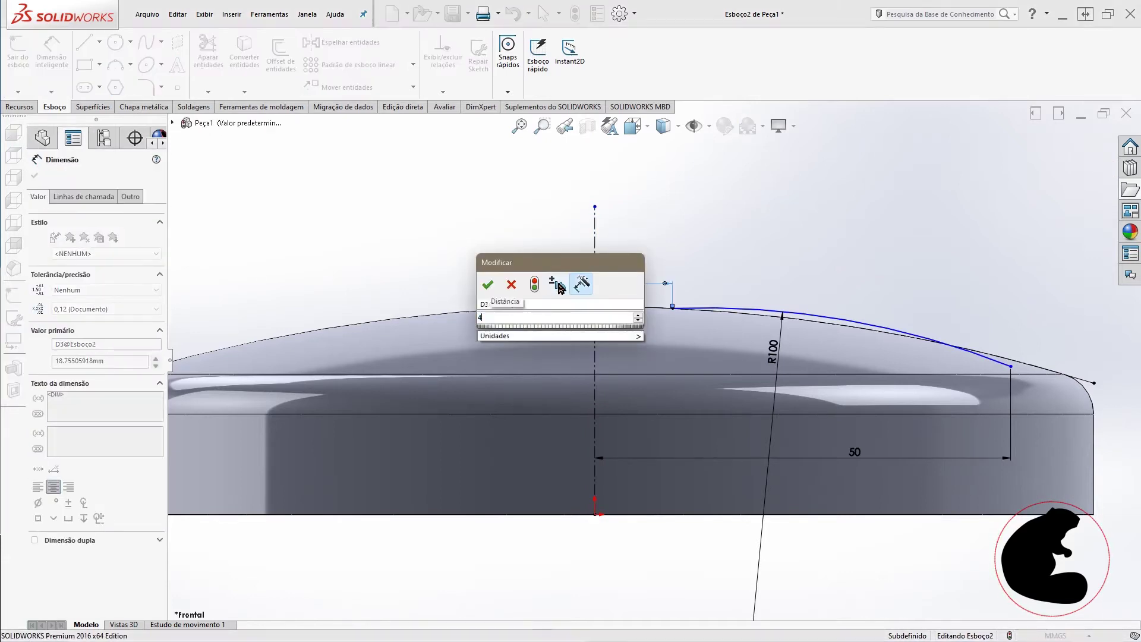
pyautogui.press('Return')
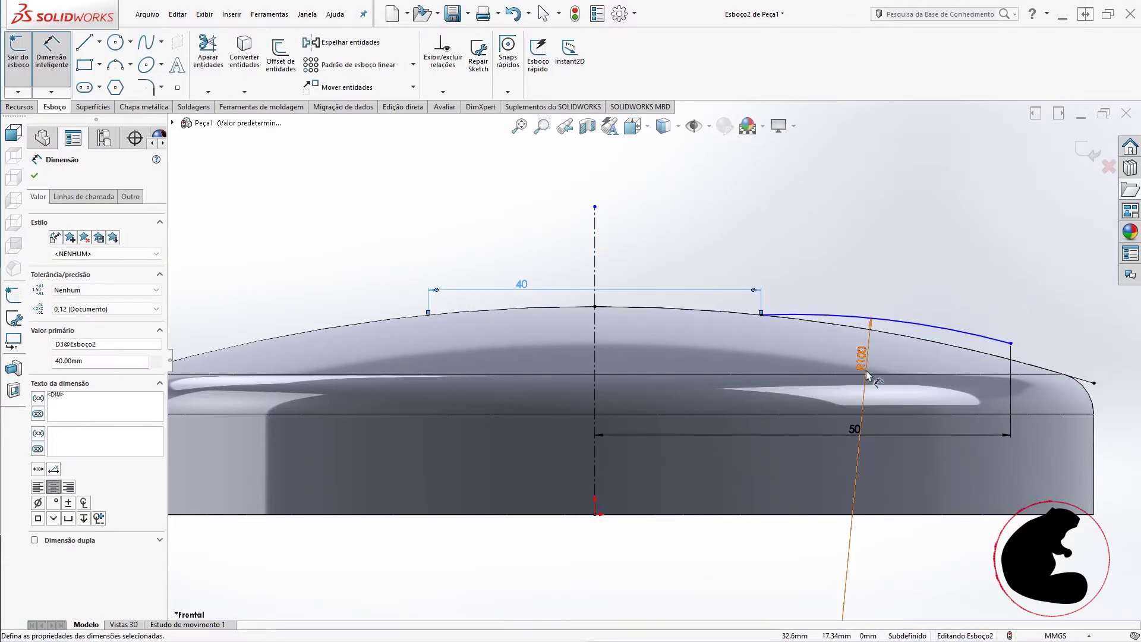
pyautogui.press('Escape')
# - Drag the arc's outer endpoint down below the dome surface, then bring up the browser reference
pyautogui.scroll(-5, 807, 347)
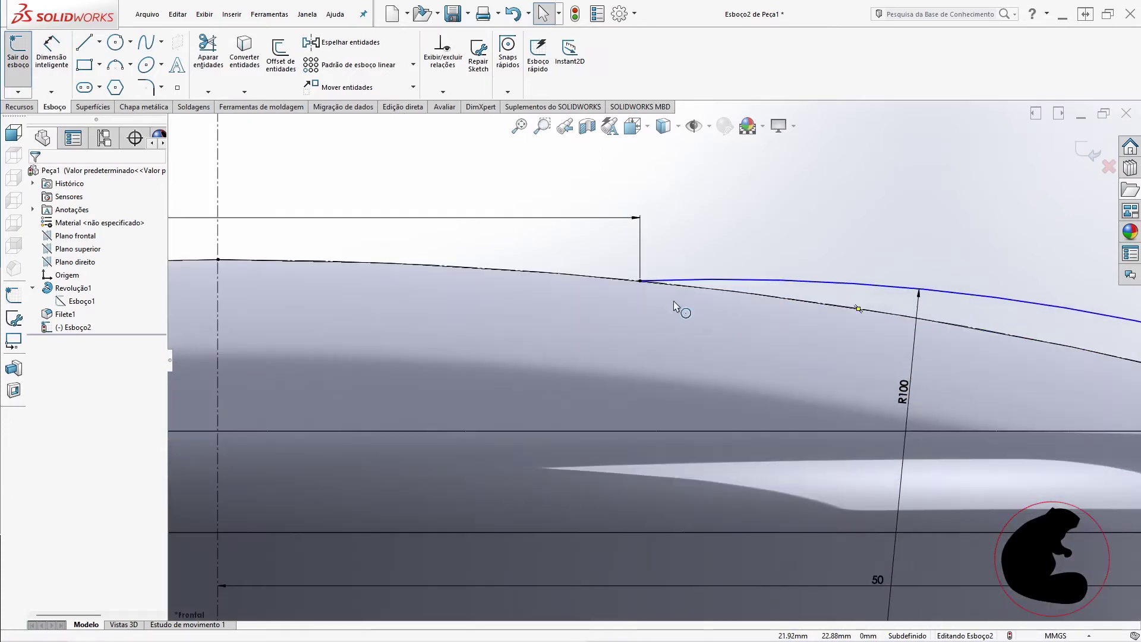
pyautogui.click(640, 282)
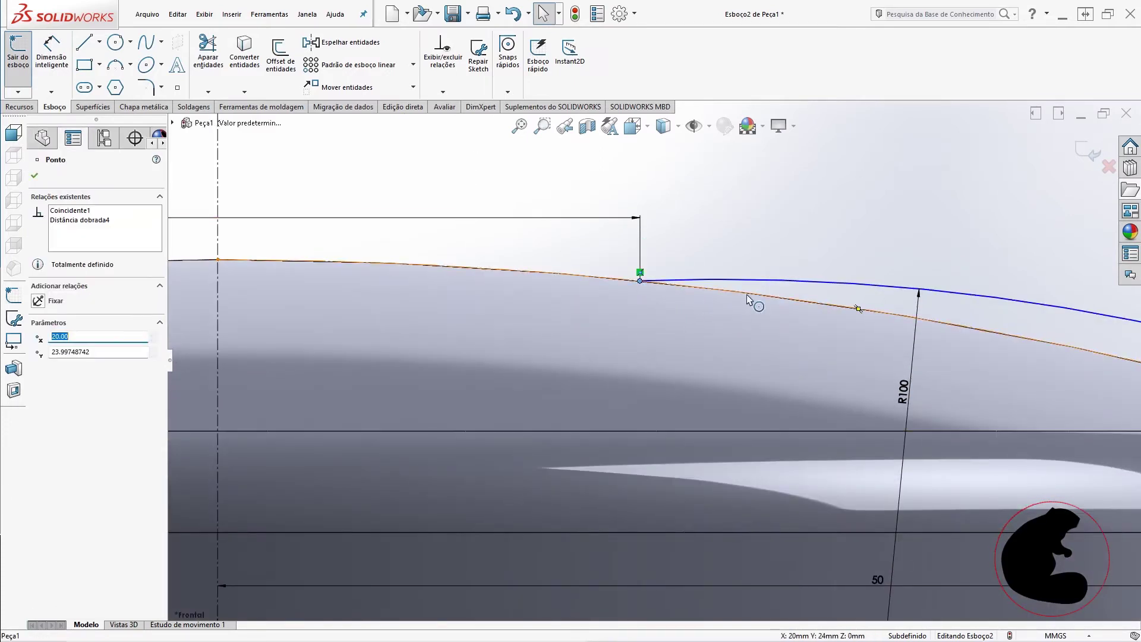
pyautogui.scroll(3, 857, 300)
pyautogui.scroll(2, 830, 326)
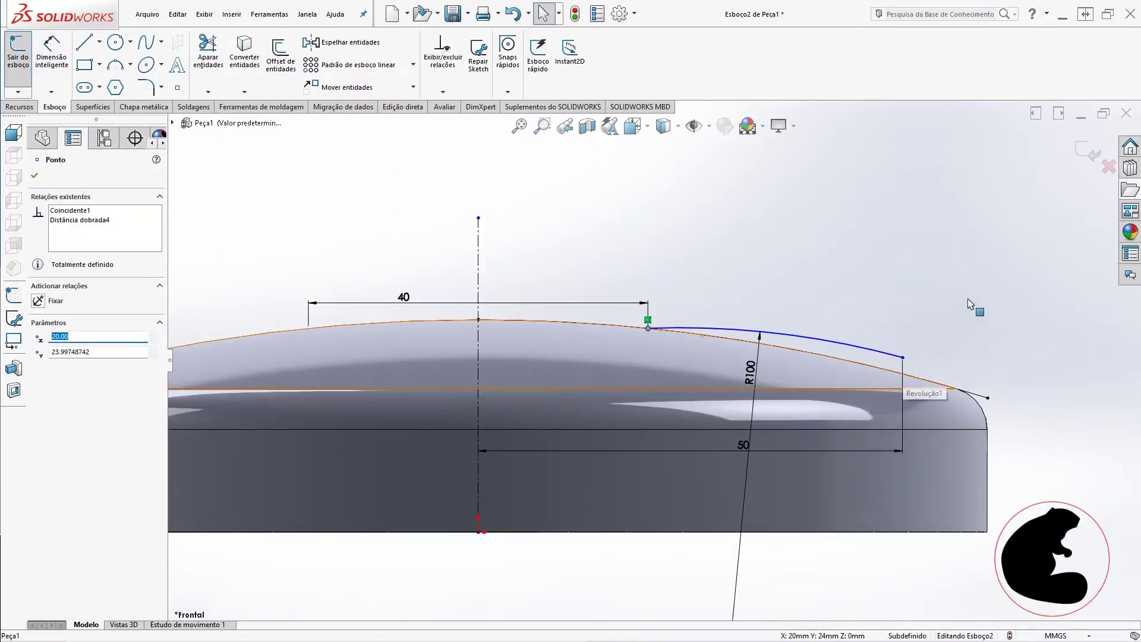
pyautogui.press('Escape')
pyautogui.moveTo(902, 358); pyautogui.dragTo(886, 408)
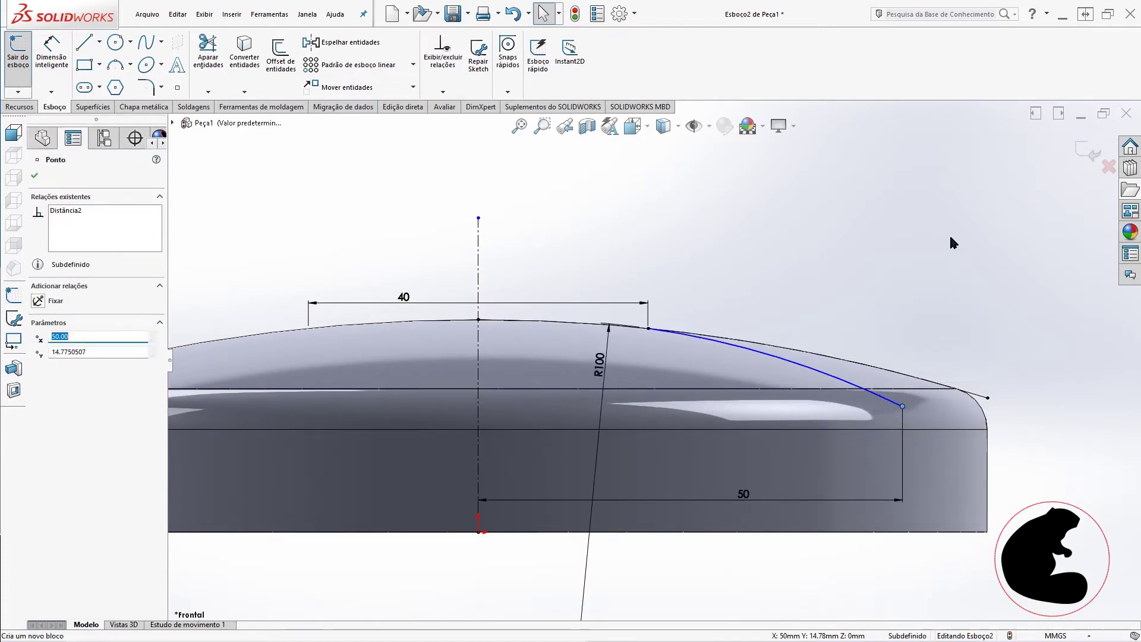
pyautogui.press('Escape')
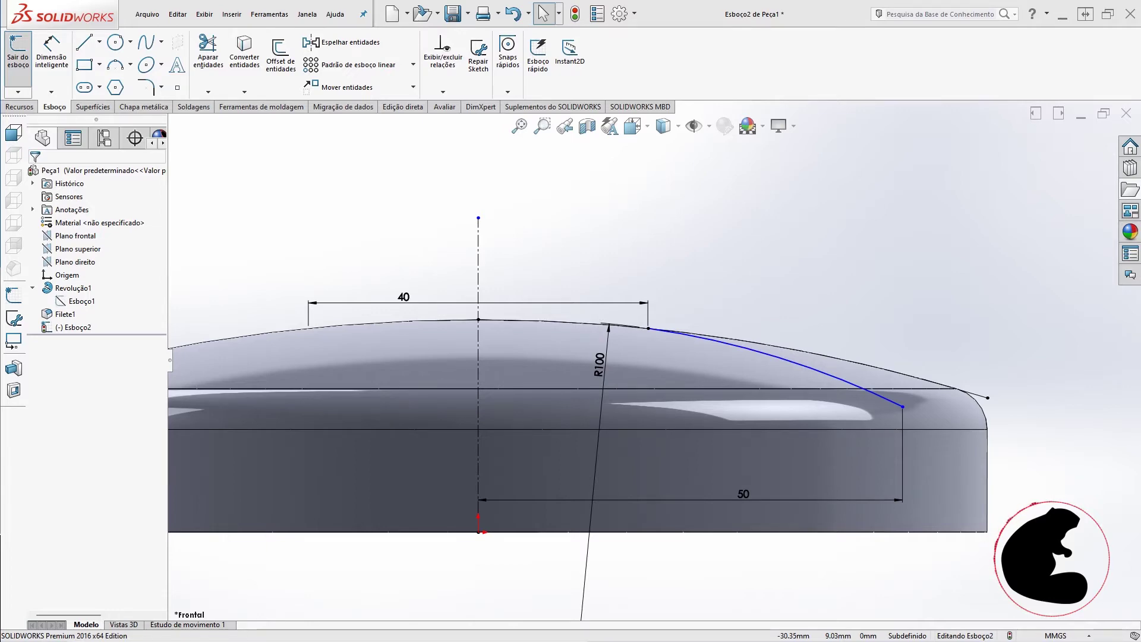
pyautogui.hotkey('alt', 'Tab')
pyautogui.doubleClick(784, 9)
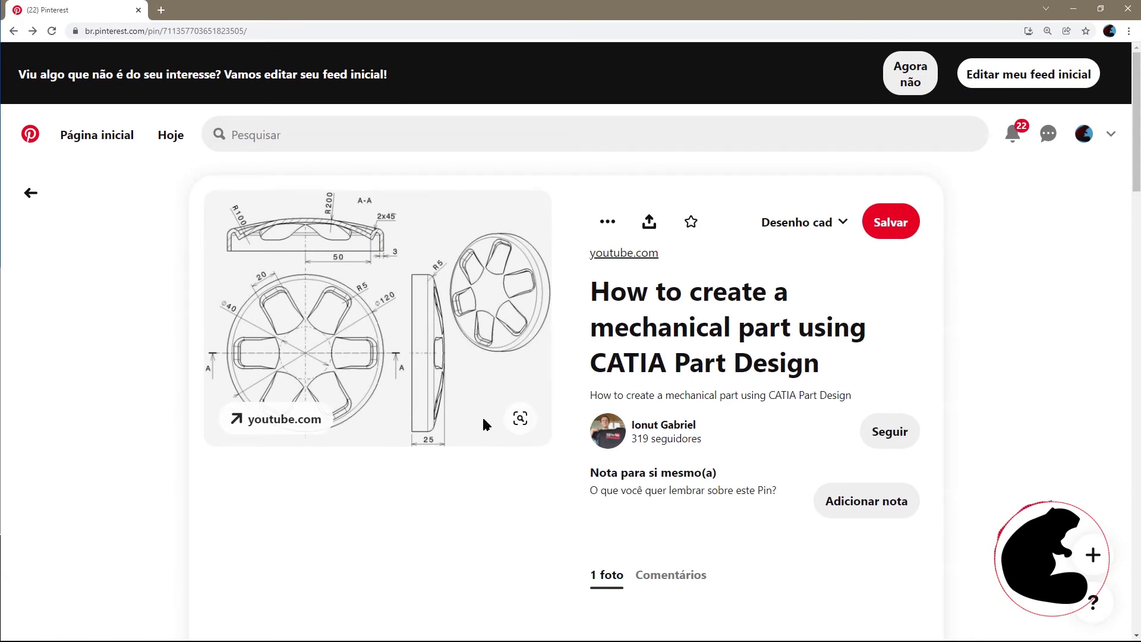
# - Zoom and scroll the Pinterest reference drawing to recheck the dome dimensions
pyautogui.keyDown('ctrl'); pyautogui.scroll(2, 484, 424); pyautogui.keyUp('ctrl')
pyautogui.keyDown('ctrl'); pyautogui.scroll(2, 357, 454); pyautogui.keyUp('ctrl')
pyautogui.scroll(-2, 380, 445)
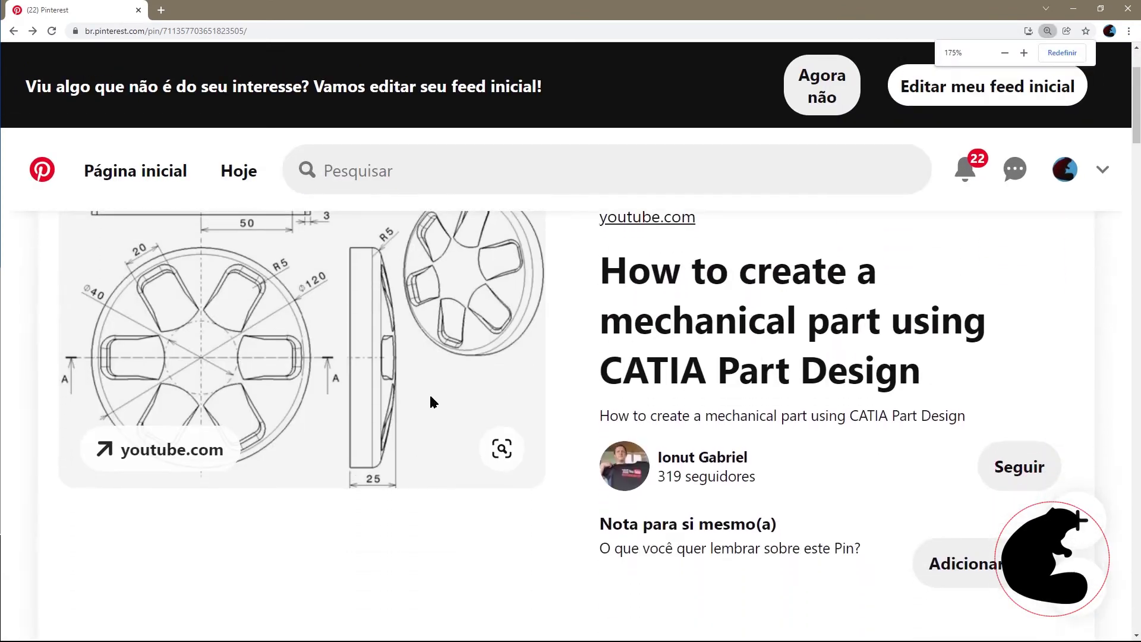
pyautogui.scroll(1, 368, 357)
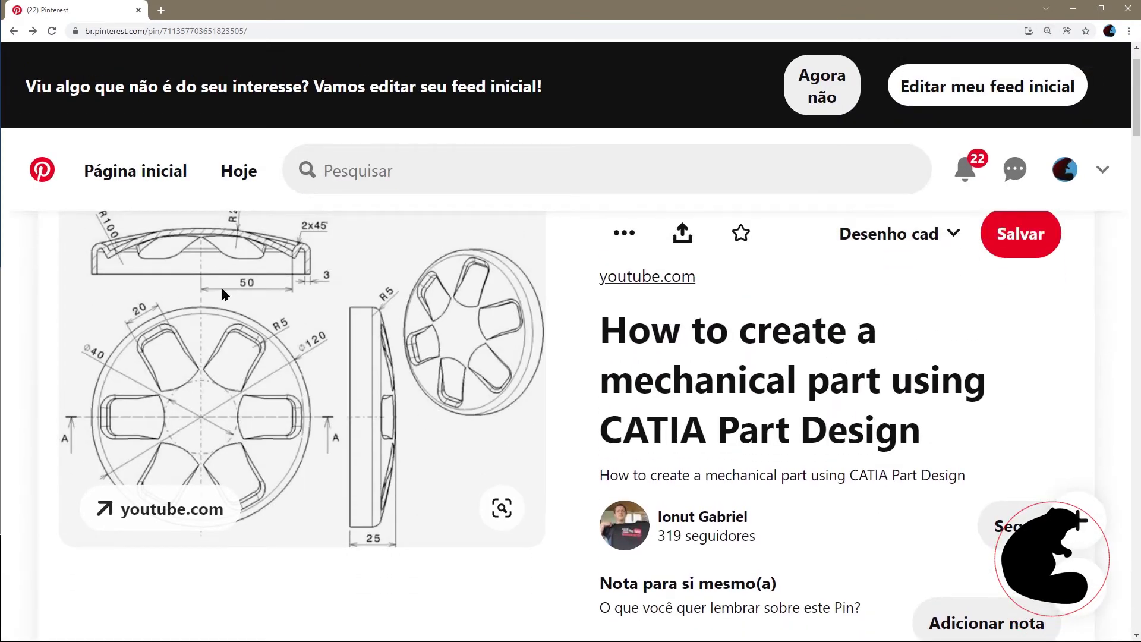
pyautogui.scroll(1, 285, 321)
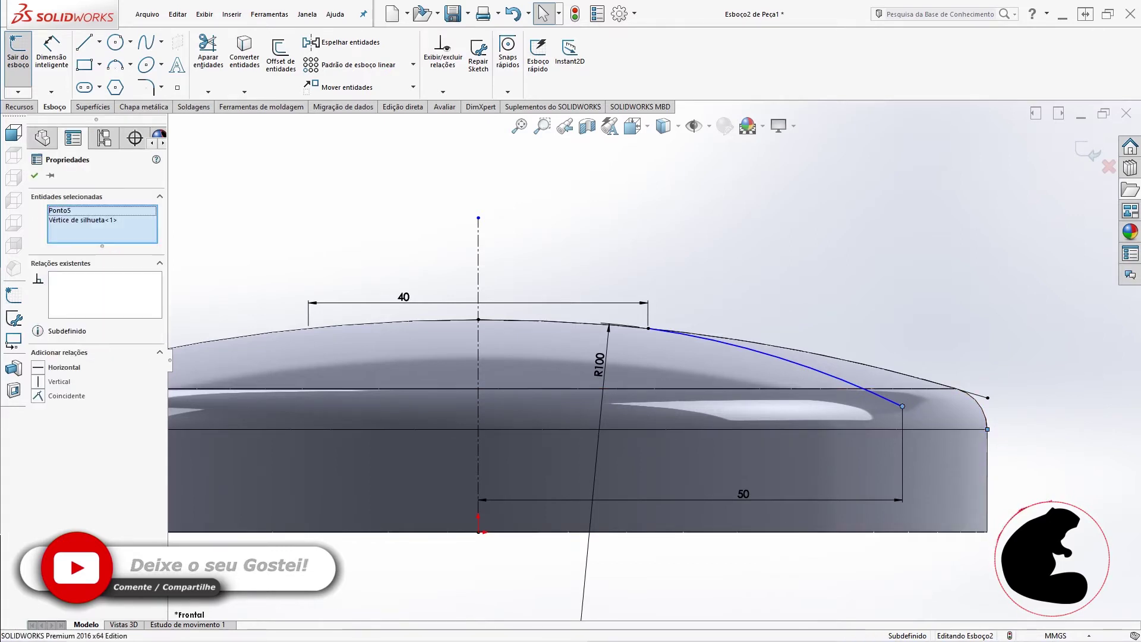
# - Make the arc's outer end horizontal with the part edge to fully define Esboço2, then exit the sketch
pyautogui.click(64, 367)
pyautogui.click(832, 244)
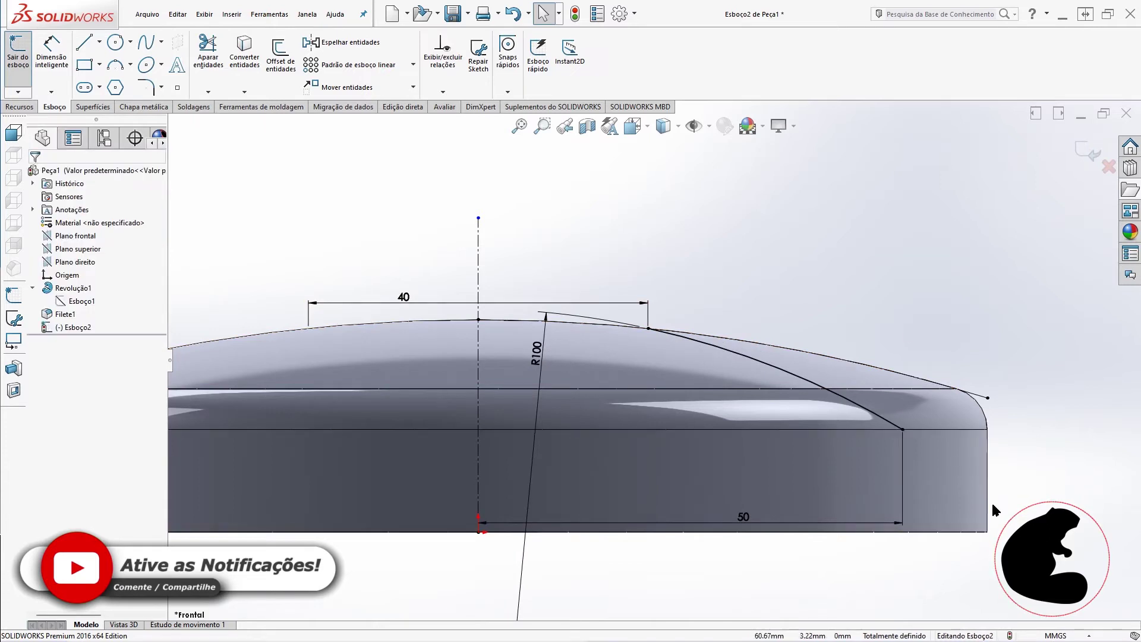
pyautogui.press('f')
pyautogui.scroll(-2, 692, 396)
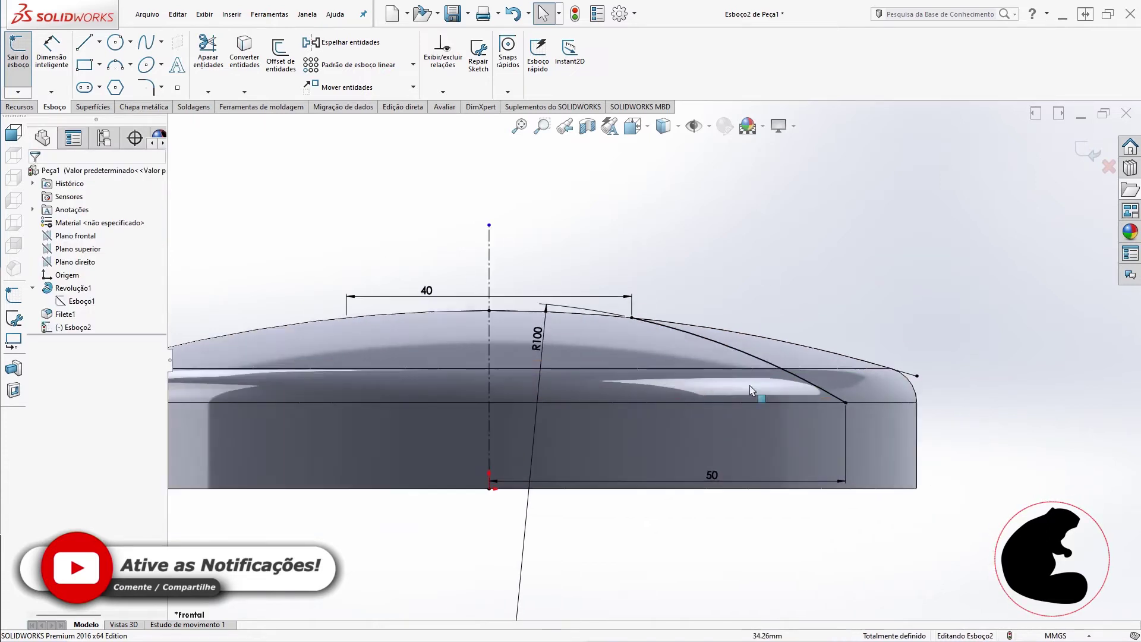
pyautogui.click(18, 50)
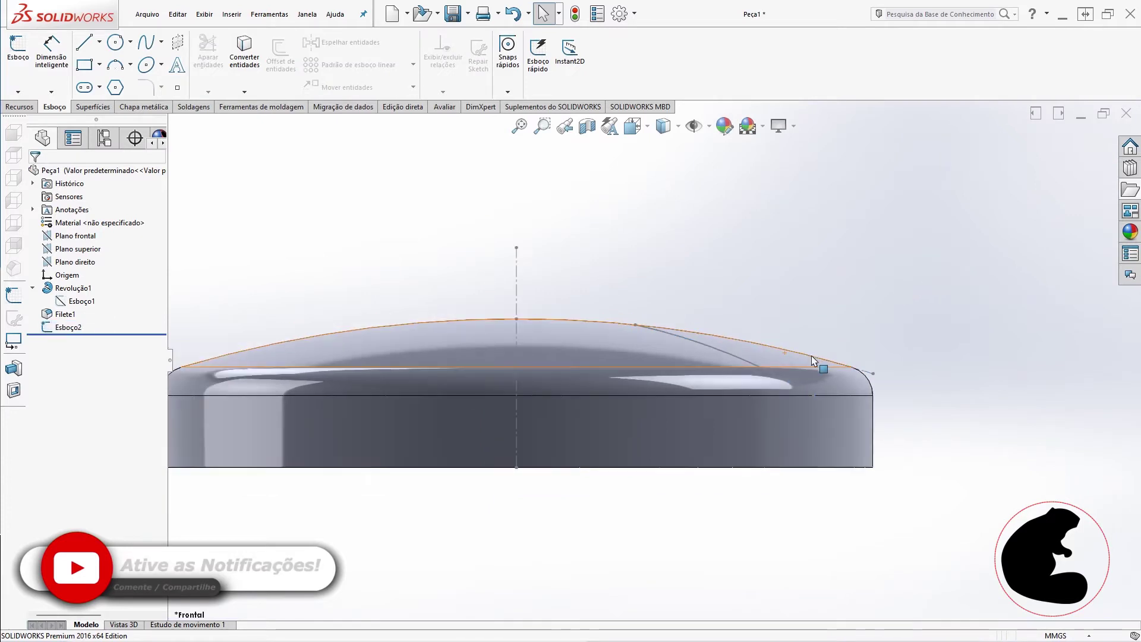
# - Tilt the view down onto the dome and select the Esboço2 sketch
pyautogui.moveTo(811, 355); pyautogui.dragTo(814, 428, button='middle')
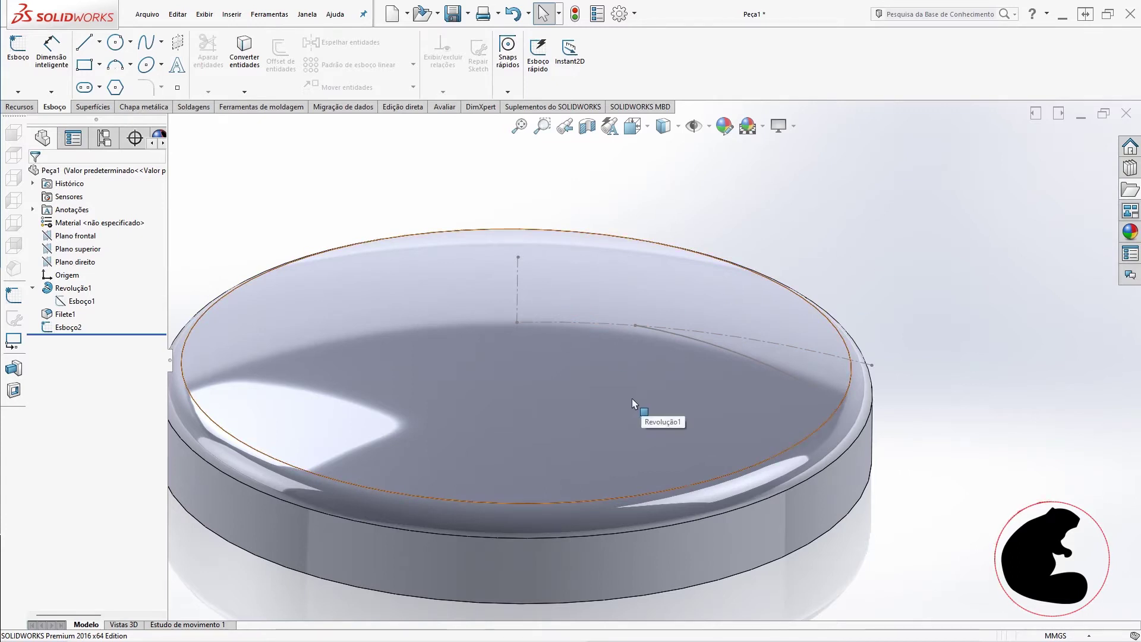
pyautogui.scroll(-1, 609, 405)
pyautogui.scroll(-3, 630, 356)
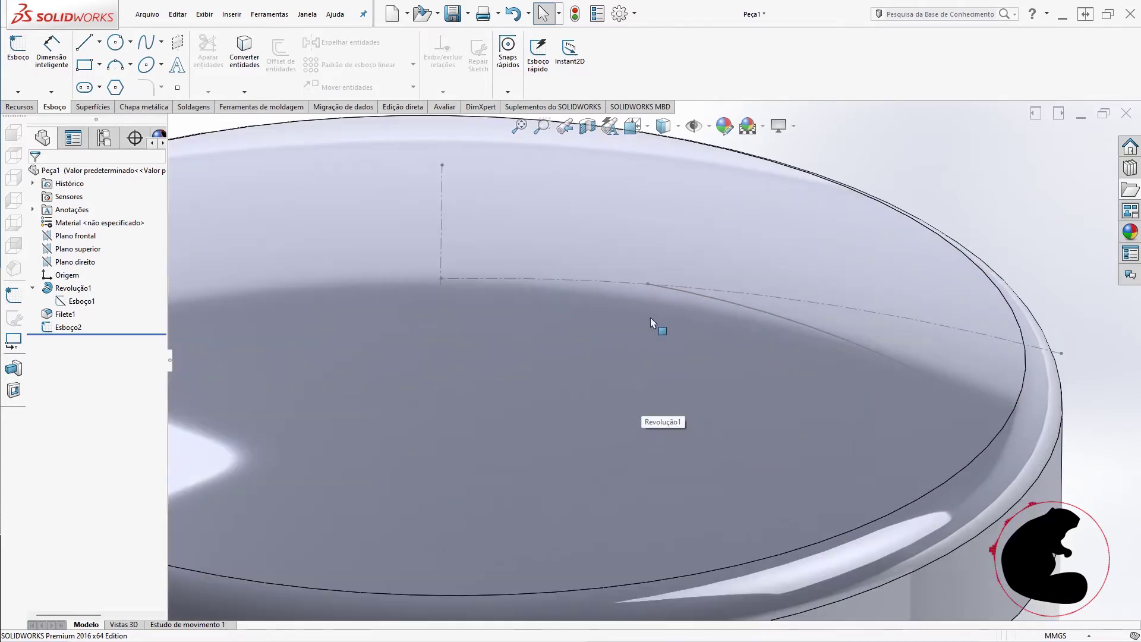
pyautogui.click(649, 284)
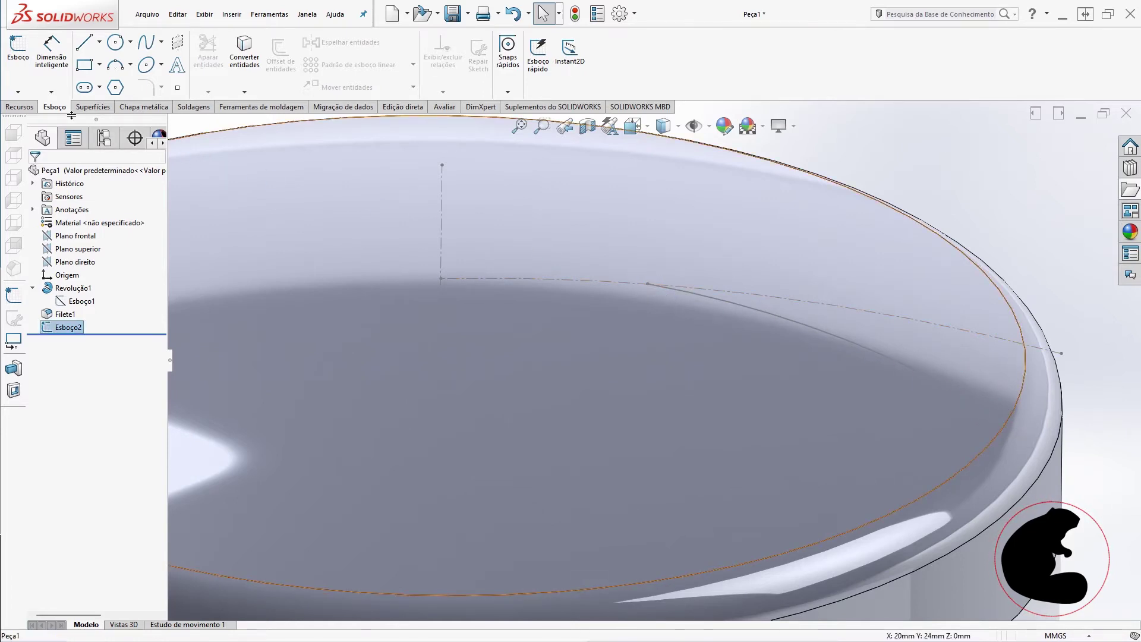
pyautogui.click(23, 107)
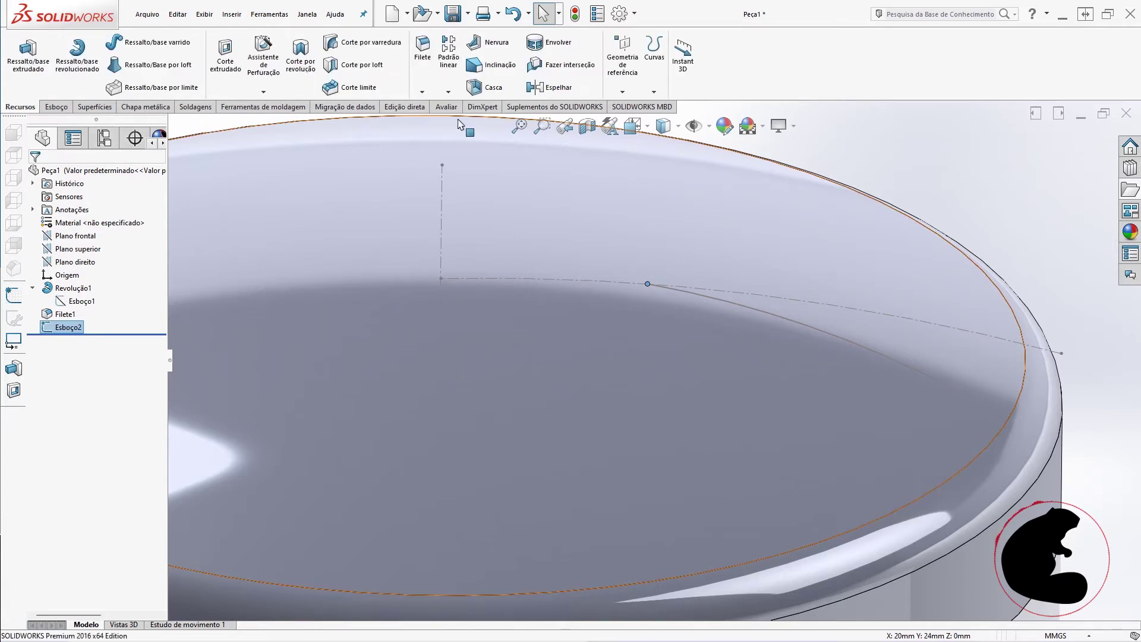
# - Create Plano1 coincident with Ponto4@Esboço2 and perpendicular to Arco3@Esboço2
pyautogui.click(628, 76)
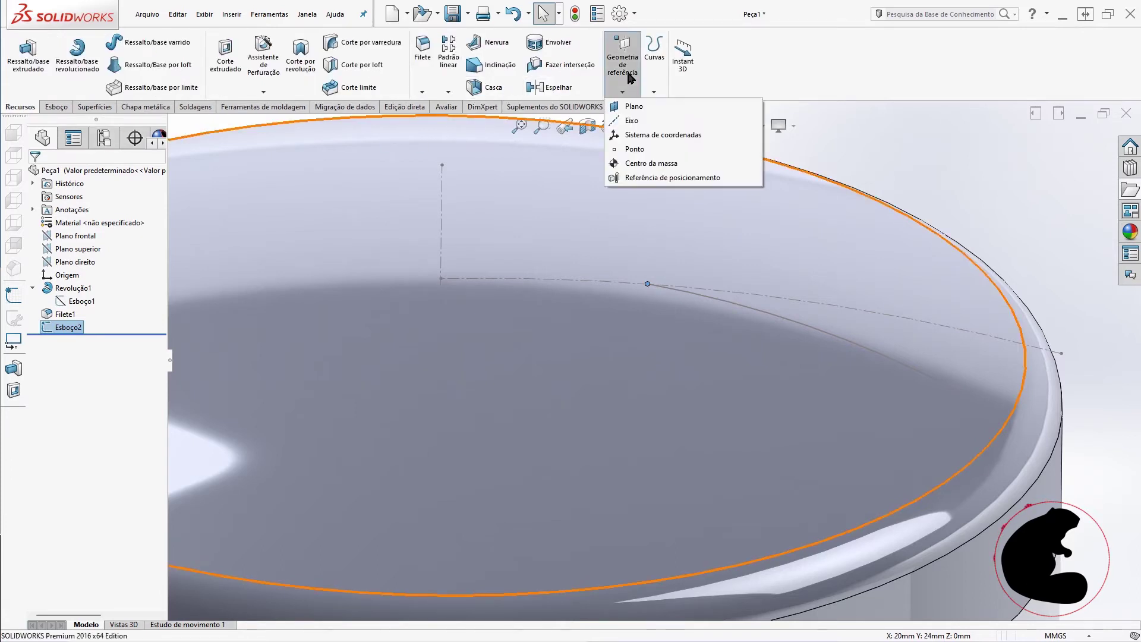
pyautogui.click(633, 106)
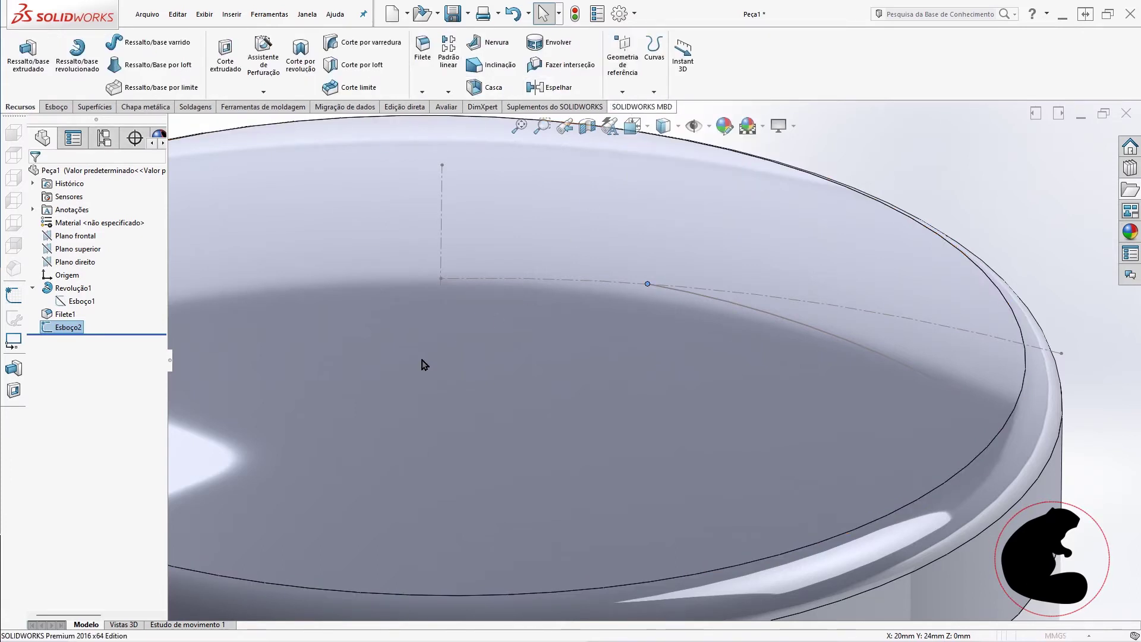
pyautogui.click(647, 284)
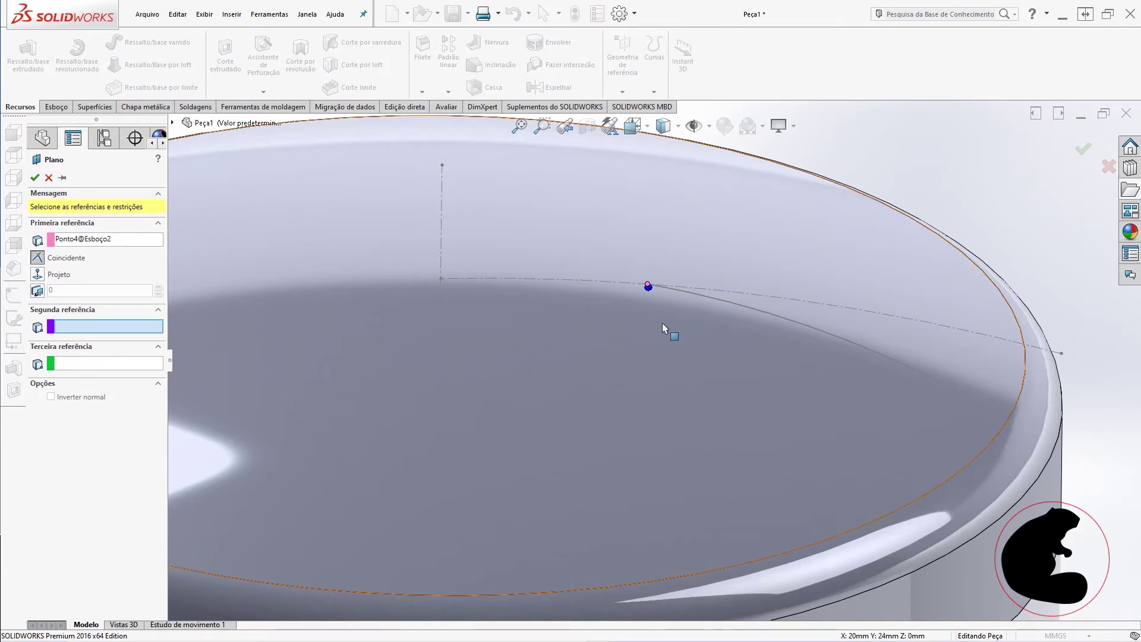
pyautogui.click(677, 290)
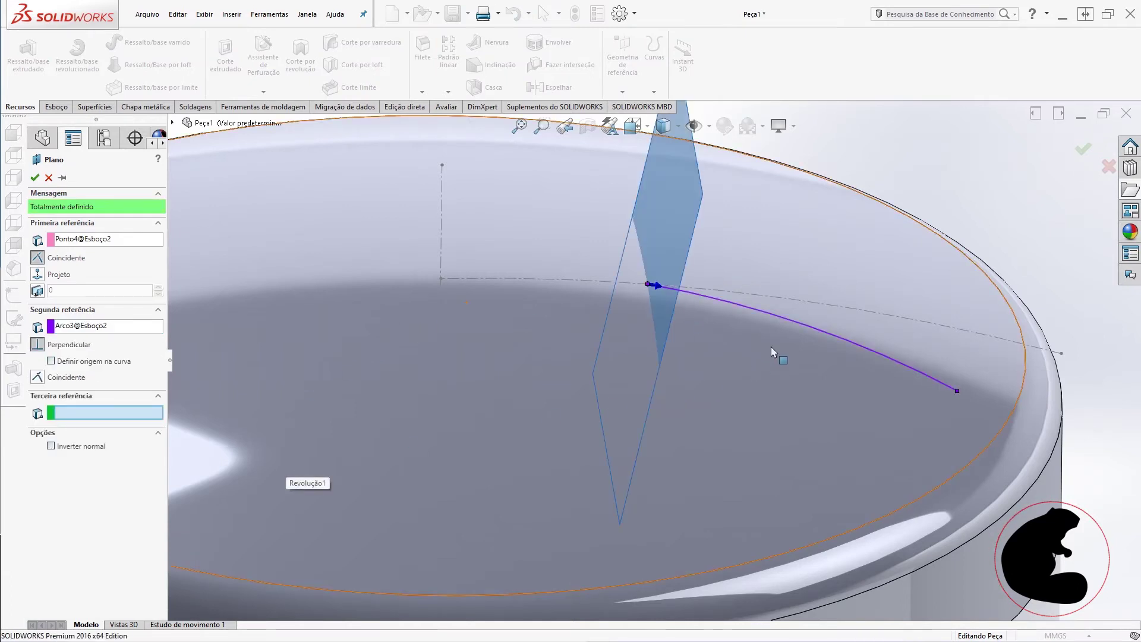
pyautogui.scroll(3, 771, 347)
pyautogui.scroll(-5, 743, 326)
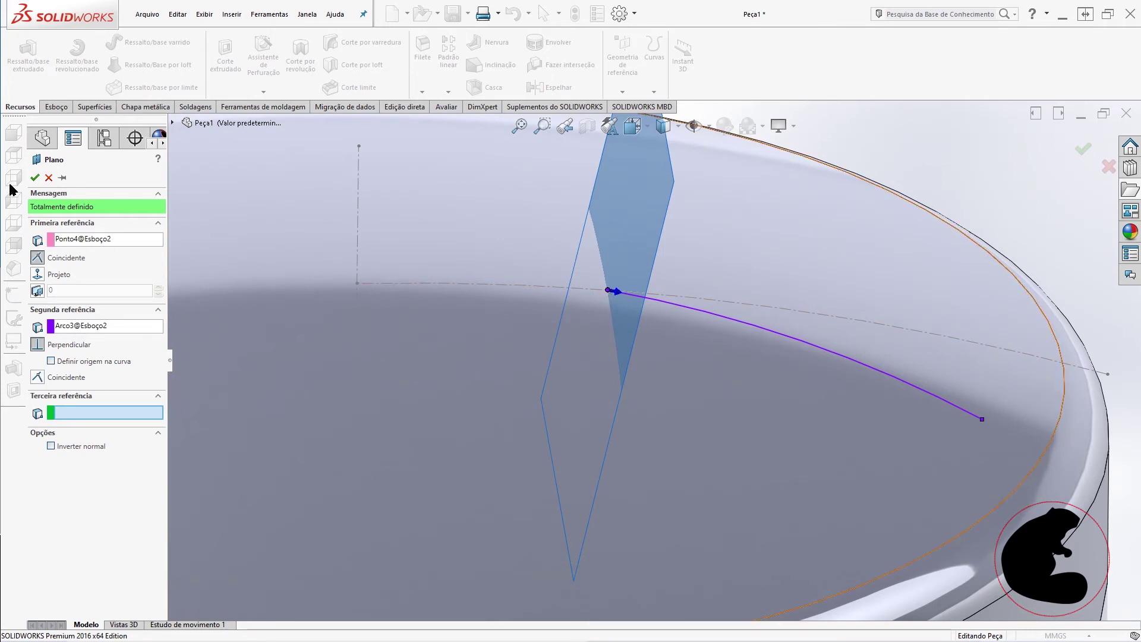
pyautogui.click(32, 178)
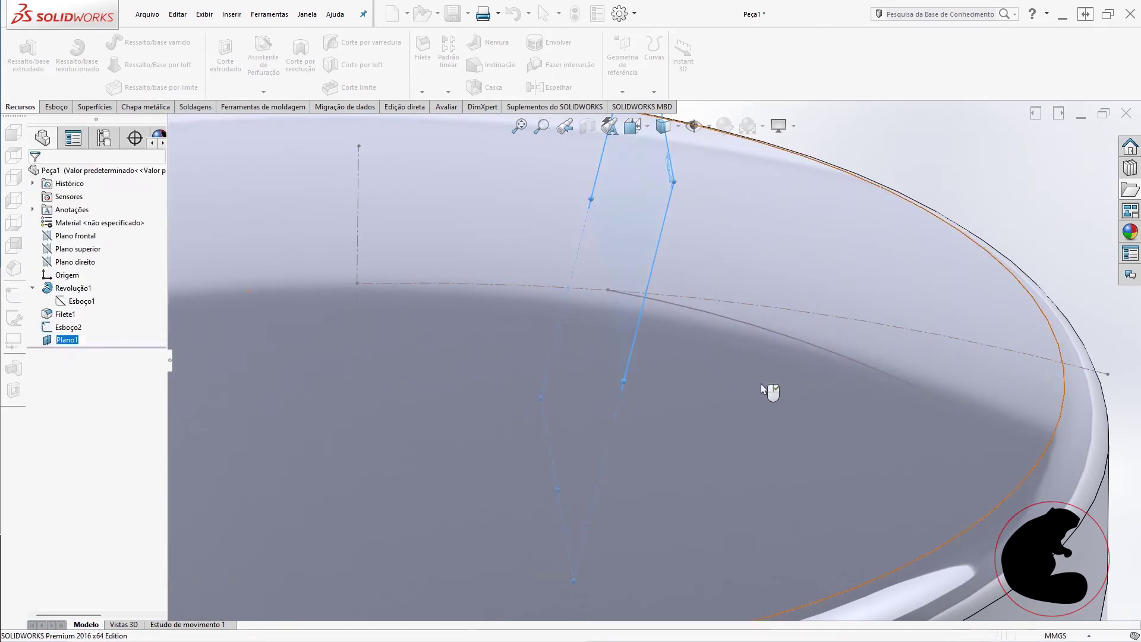
# - Start a new sketch on Plano1 and view it normal to the plane
pyautogui.rightClick(70, 340)
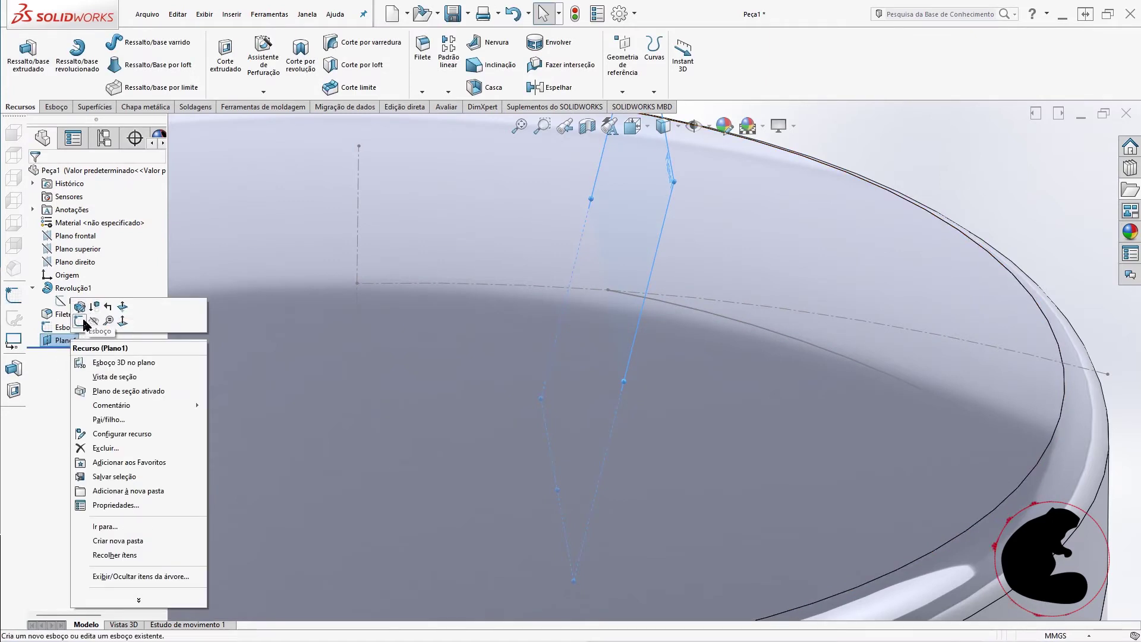
pyautogui.click(79, 307)
pyautogui.rightClick(78, 356)
pyautogui.click(90, 344)
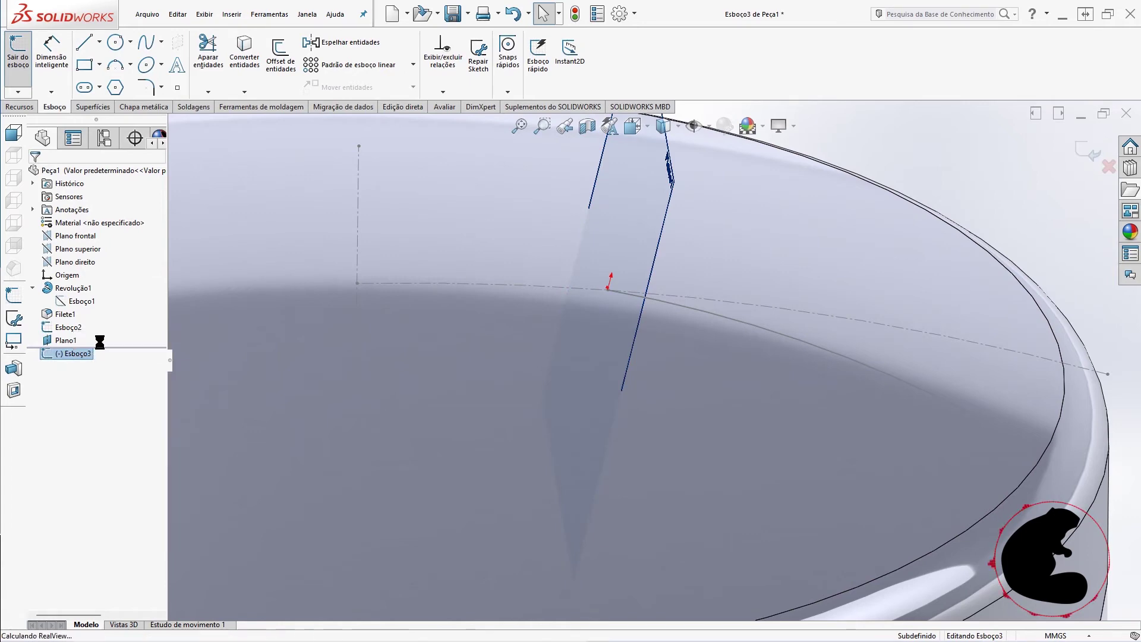
pyautogui.scroll(-2, 689, 357)
pyautogui.scroll(-3, 660, 332)
pyautogui.scroll(-2, 648, 314)
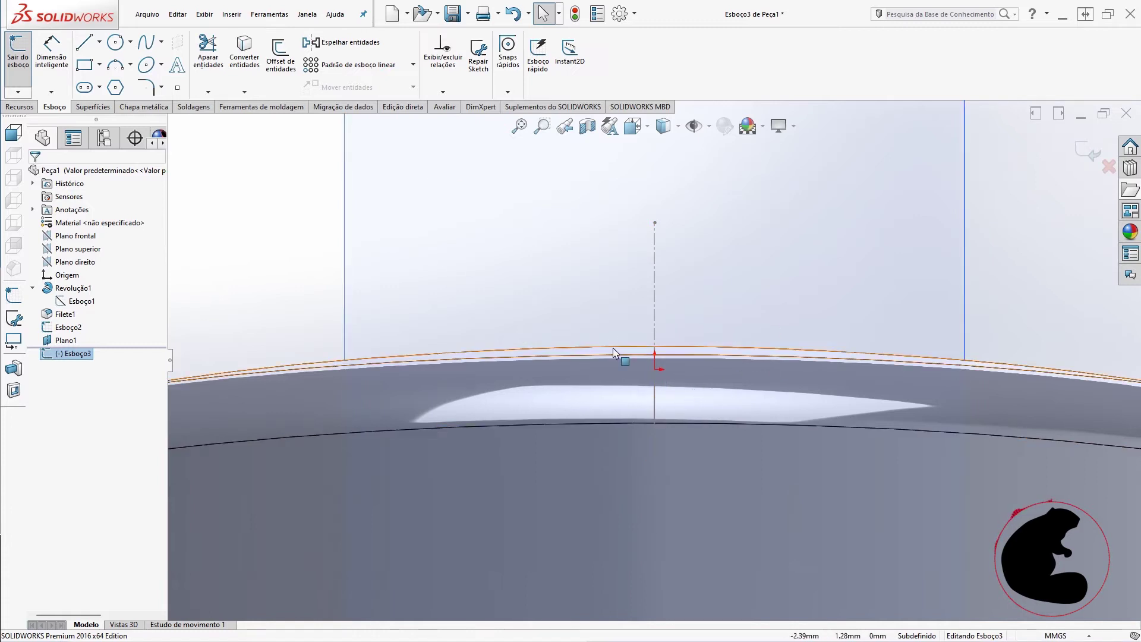
# - Draw a centre rectangle at the arc's end, then select its centre and the vertical centreline
pyautogui.click(100, 64)
pyautogui.click(107, 86)
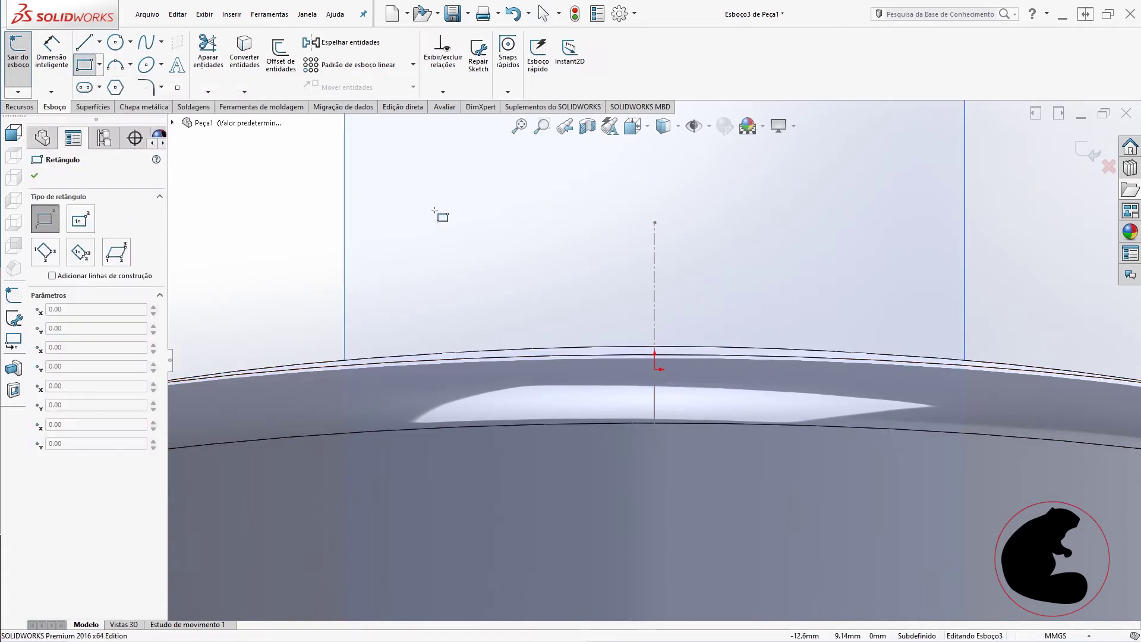
pyautogui.click(100, 65)
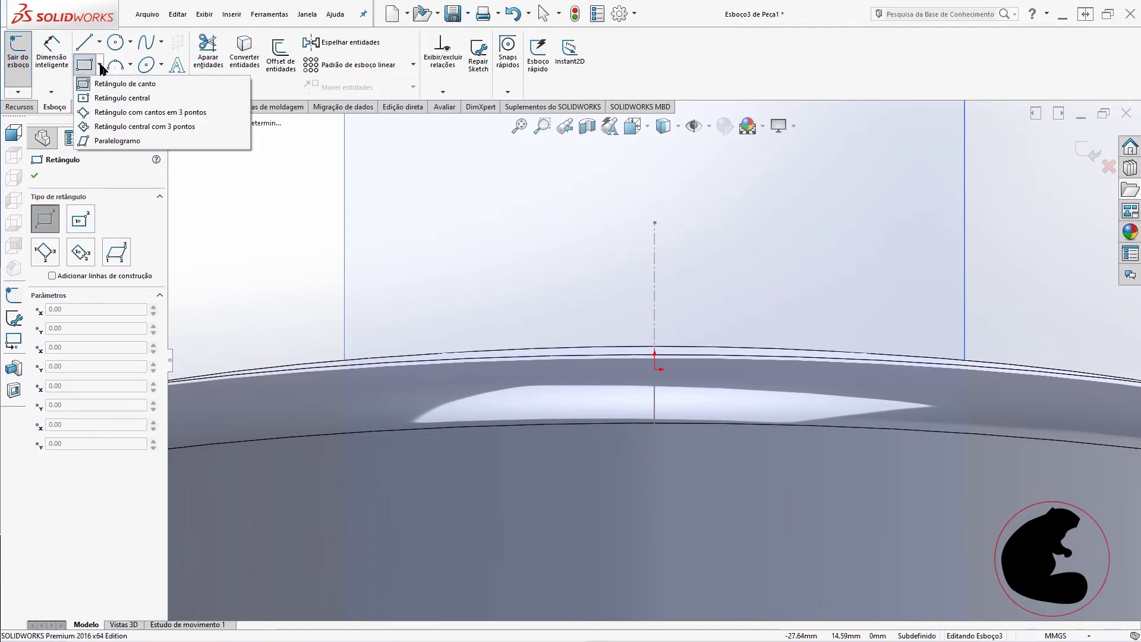
pyautogui.click(106, 94)
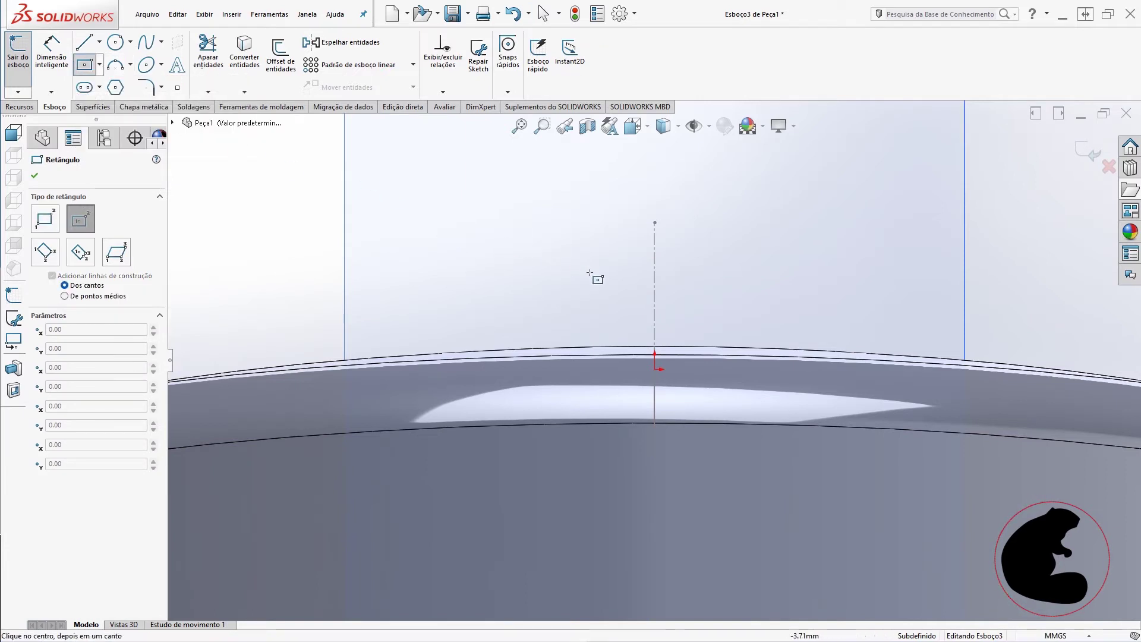
pyautogui.click(641, 279)
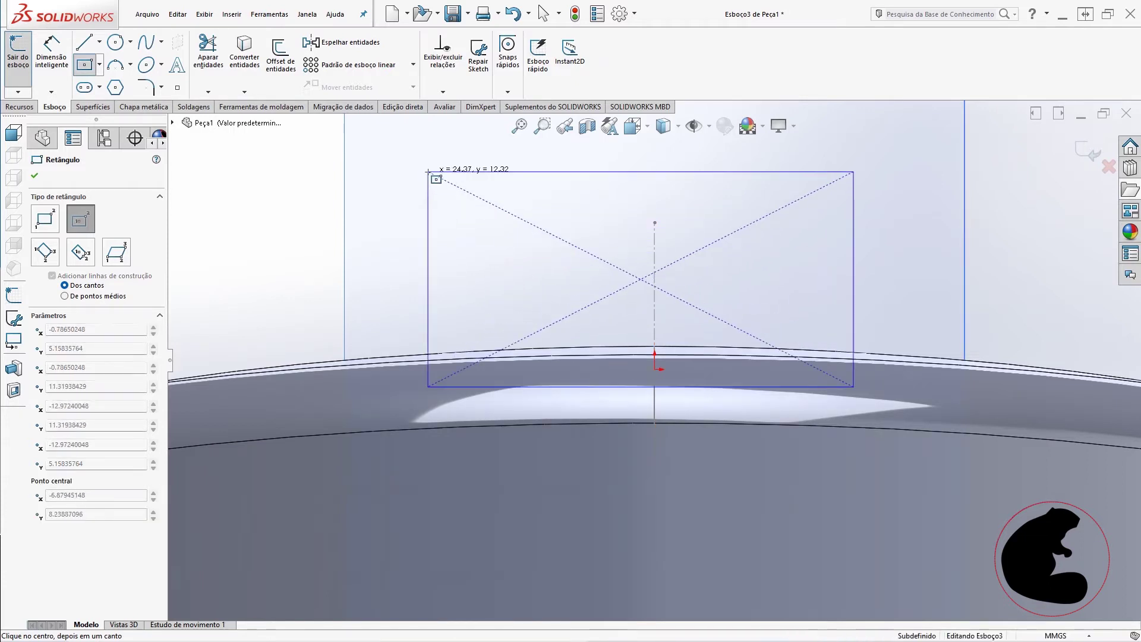
pyautogui.click(428, 171)
pyautogui.press('Escape')
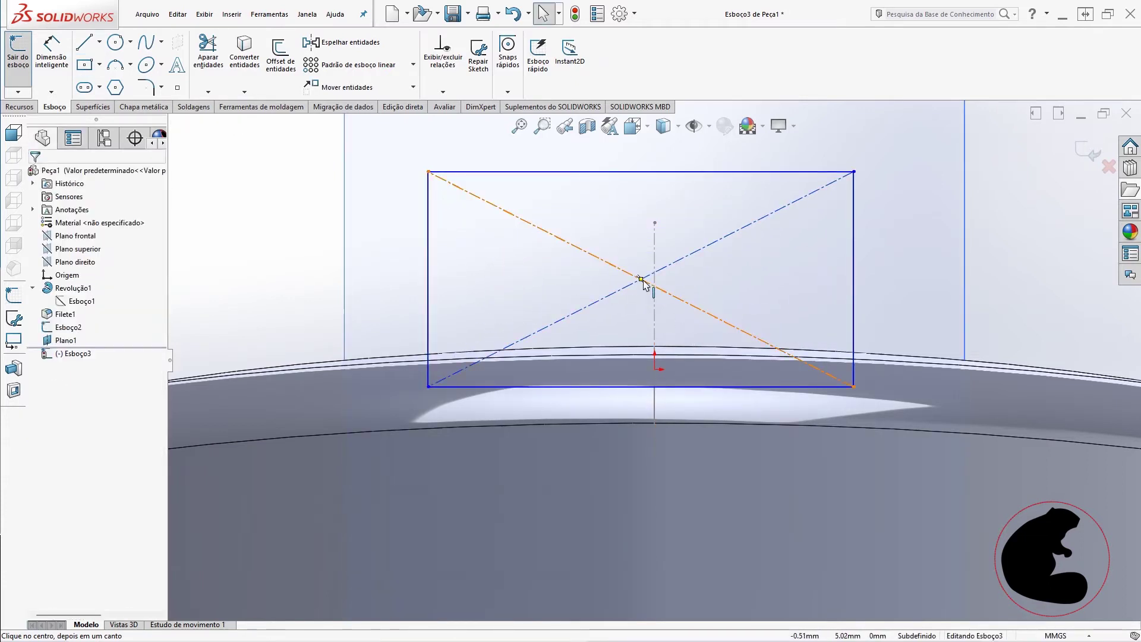
pyautogui.click(641, 279)
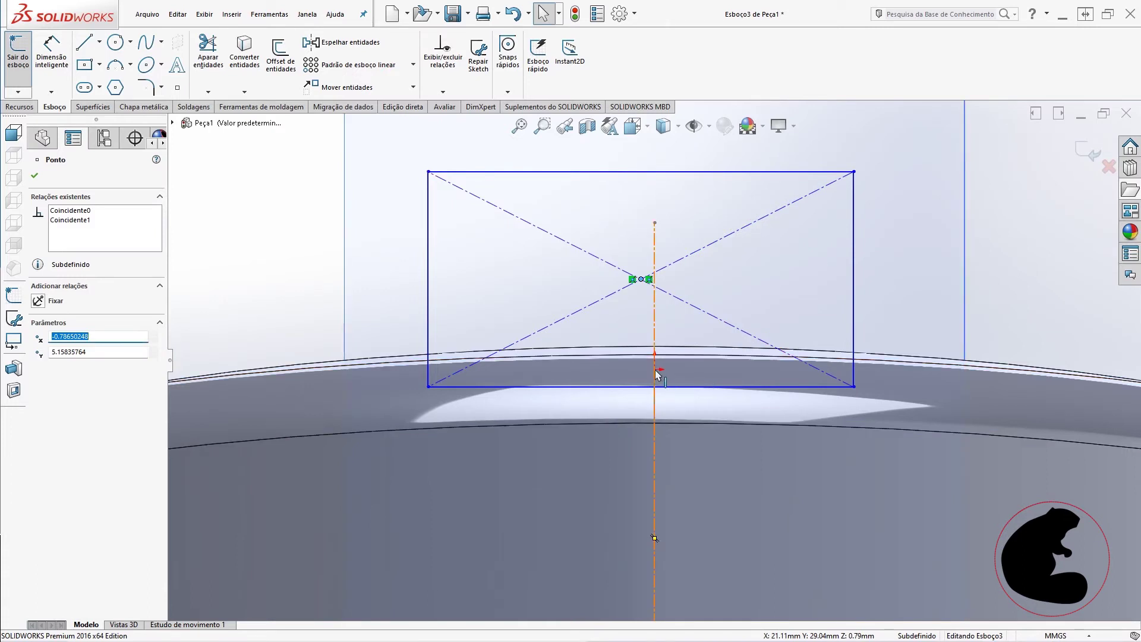
pyautogui.click(654, 244)
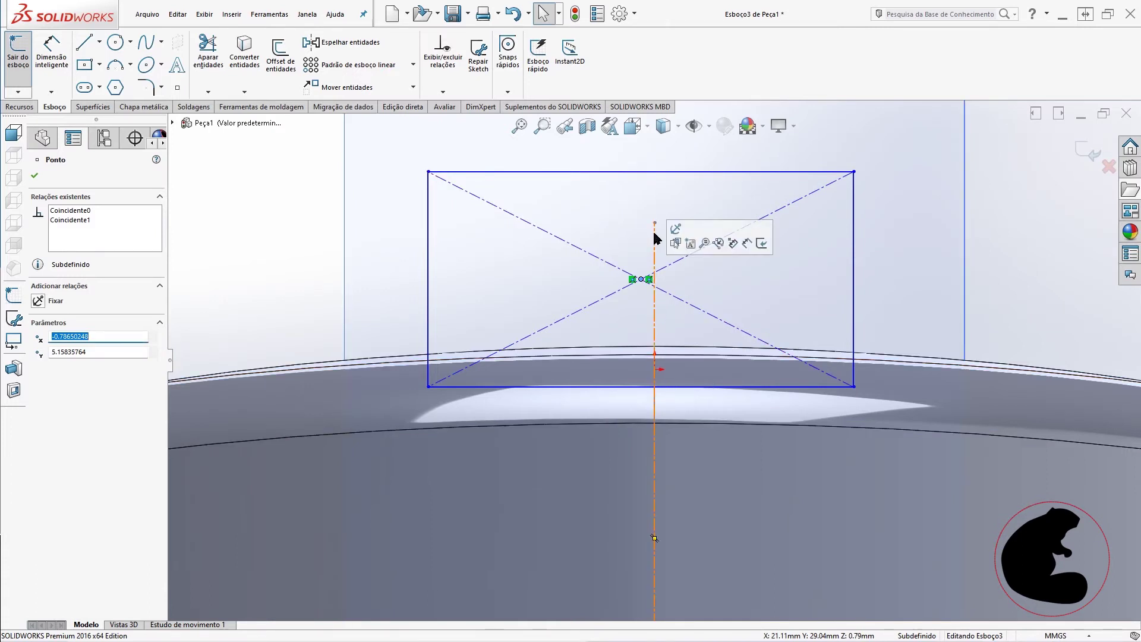
pyautogui.click(654, 233)
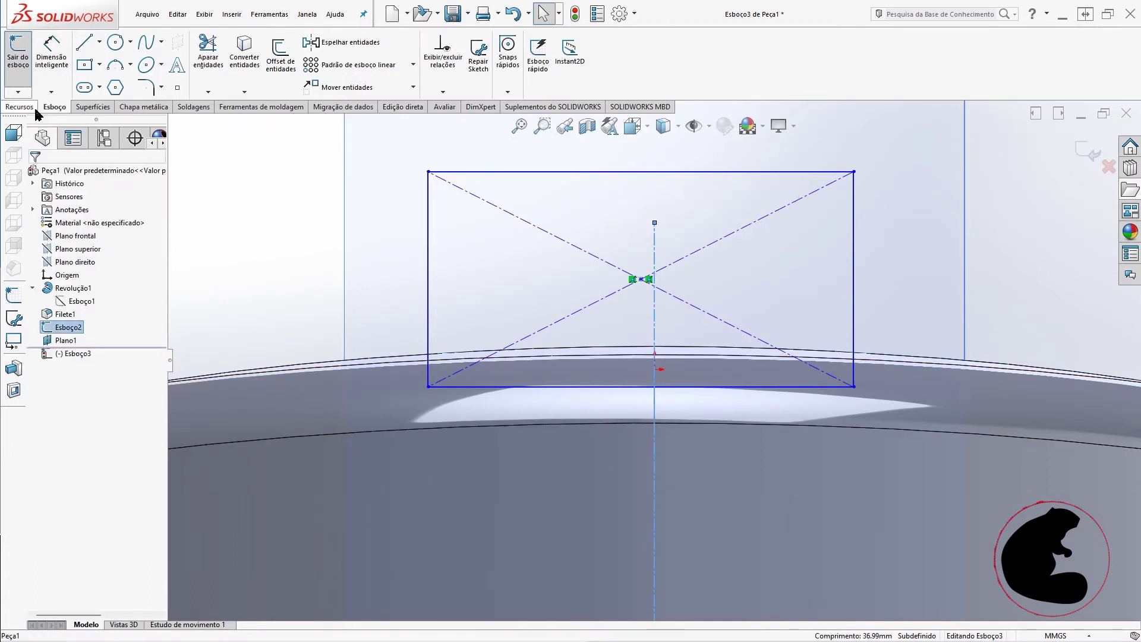
# - Hide Esboço2 and orbit over the part top to inspect the rectangle's diagonal crossing point
pyautogui.click(277, 231)
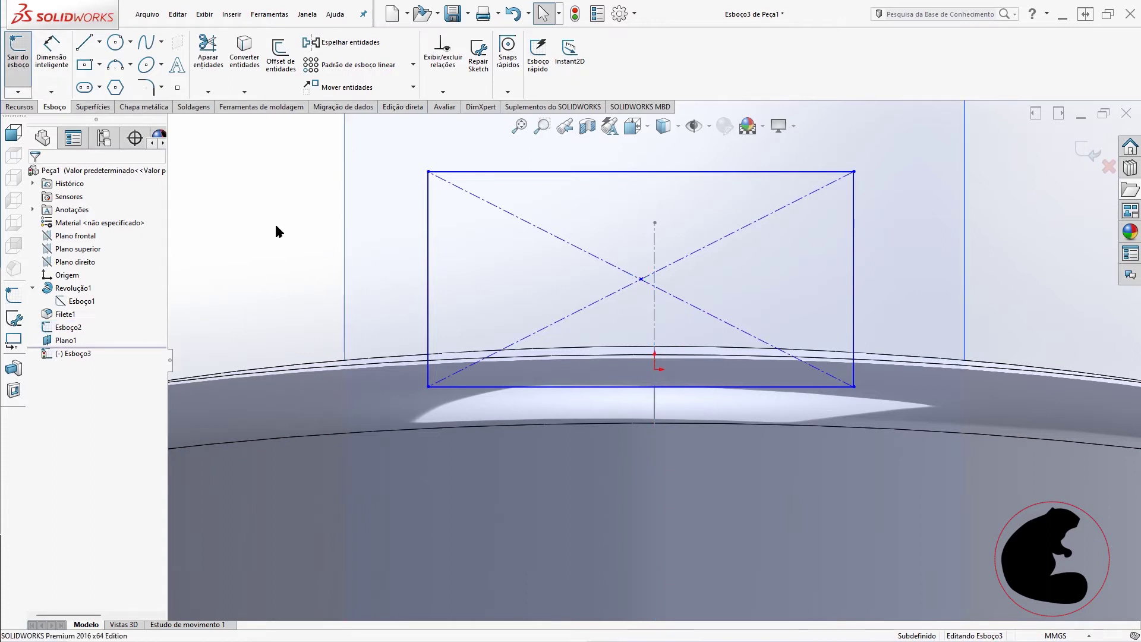
pyautogui.rightClick(67, 328)
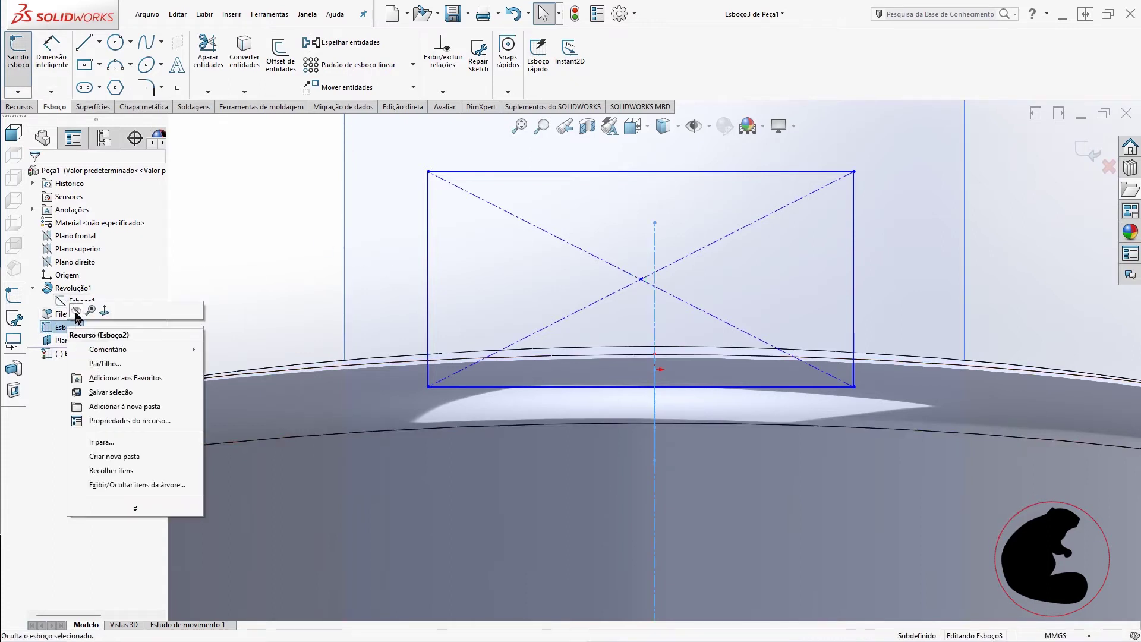
pyautogui.click(407, 254)
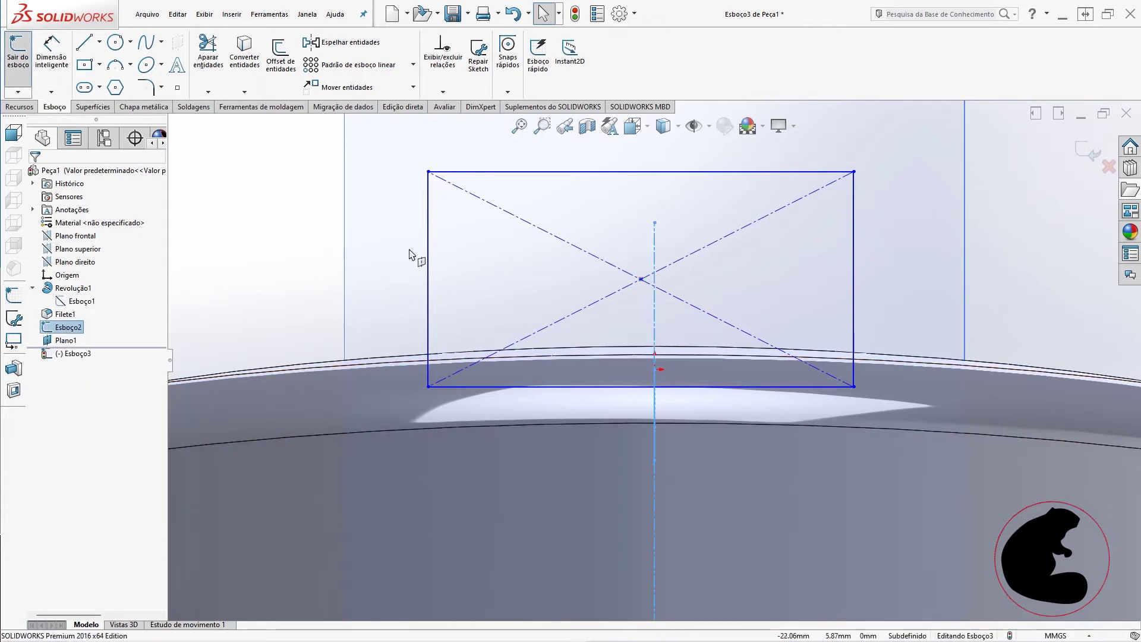
pyautogui.click(653, 369)
pyautogui.scroll(3, 658, 372)
pyautogui.scroll(2, 774, 357)
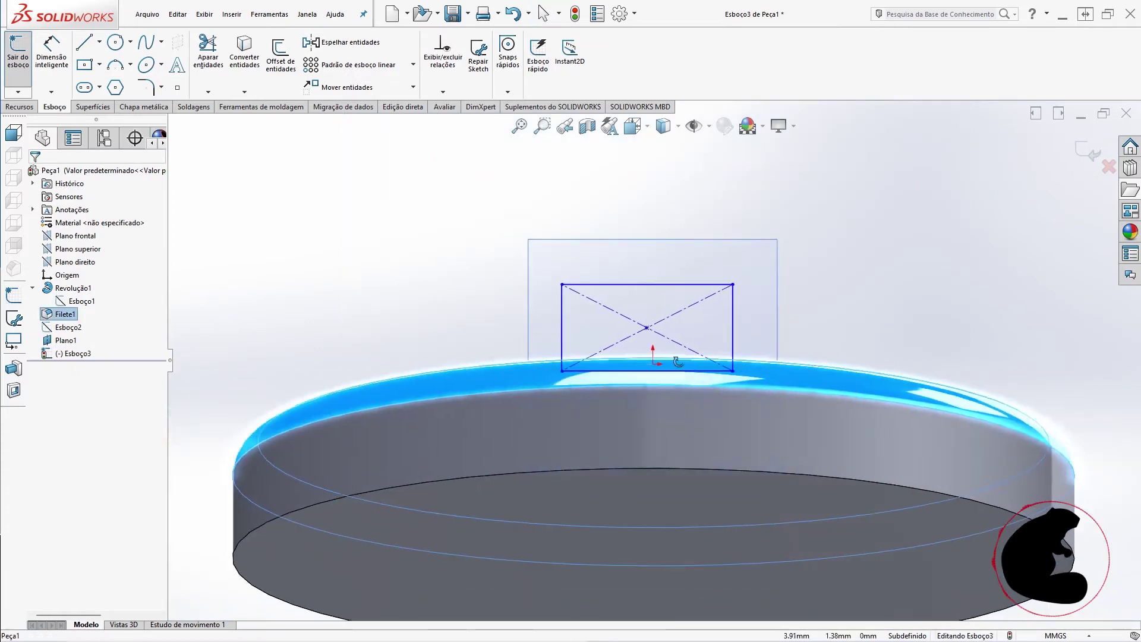
pyautogui.moveTo(774, 357); pyautogui.dragTo(831, 269, button='middle')
pyautogui.click(832, 269)
pyautogui.scroll(-3, 665, 457)
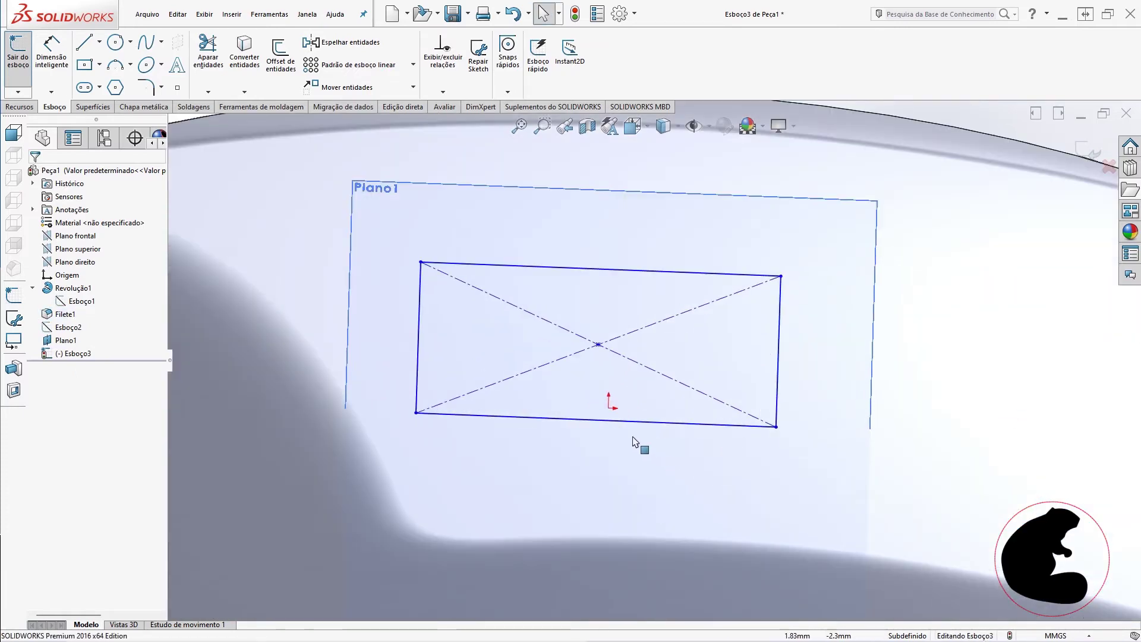
pyautogui.click(613, 412)
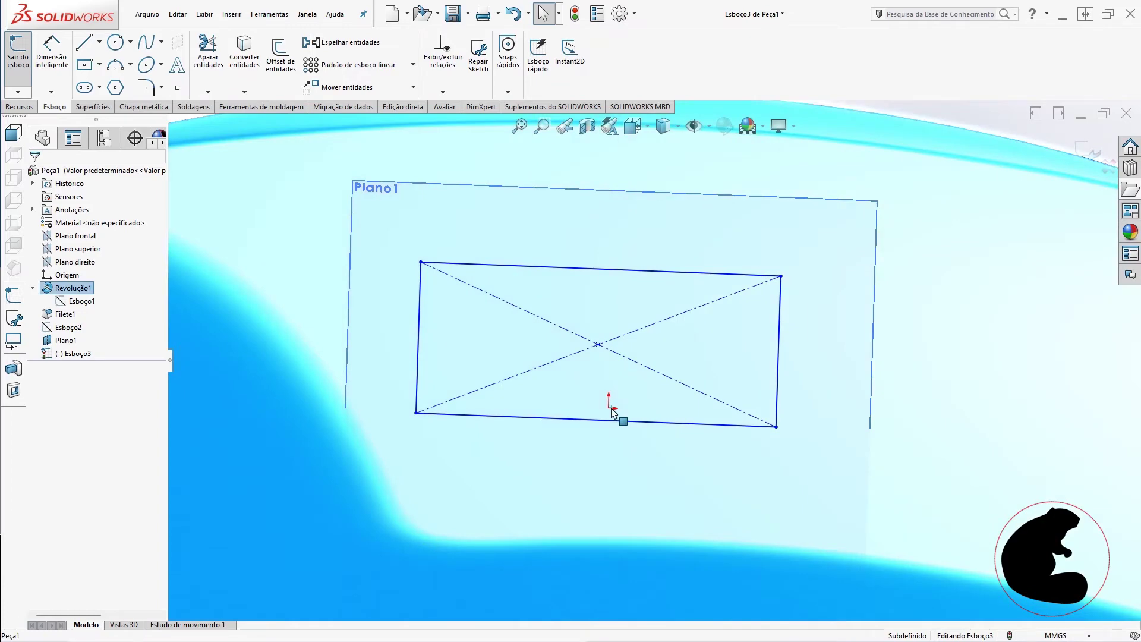
pyautogui.click(597, 345)
pyautogui.scroll(3, 598, 345)
pyautogui.scroll(2, 654, 380)
pyautogui.press('Escape')
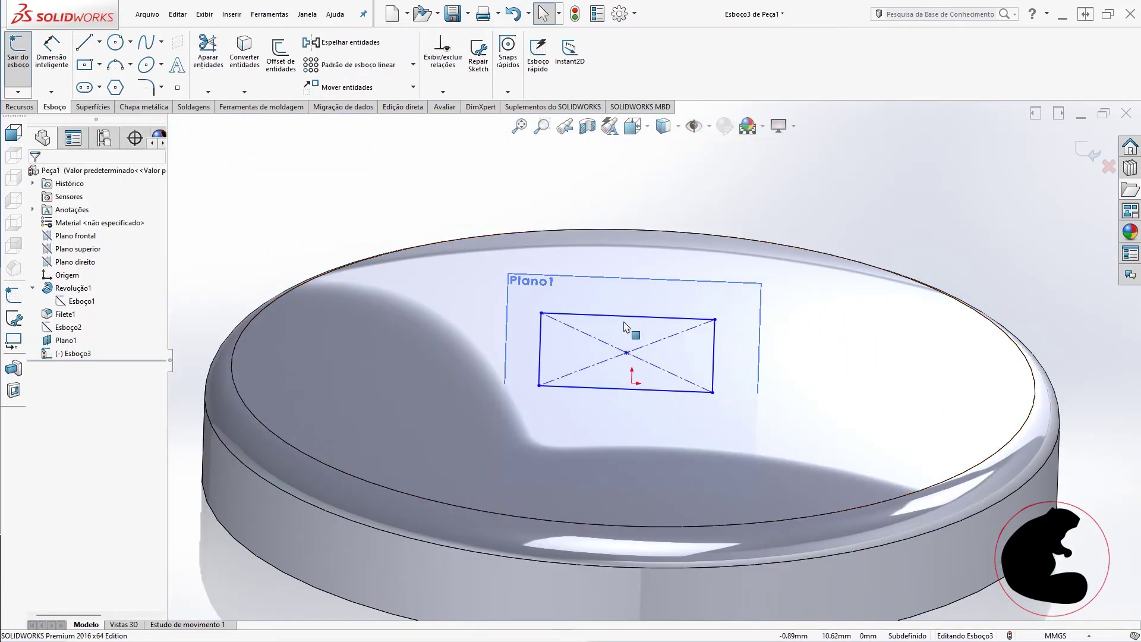
# - Show Esboço2 again and hide Plano1
pyautogui.rightClick(72, 332)
pyautogui.click(79, 313)
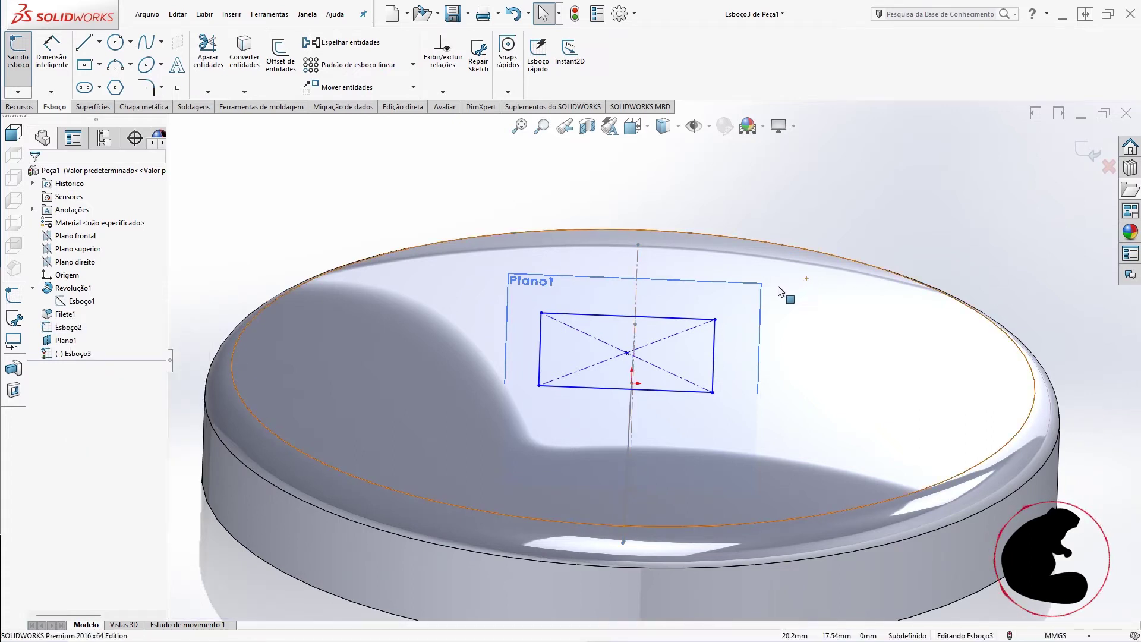
pyautogui.rightClick(65, 340)
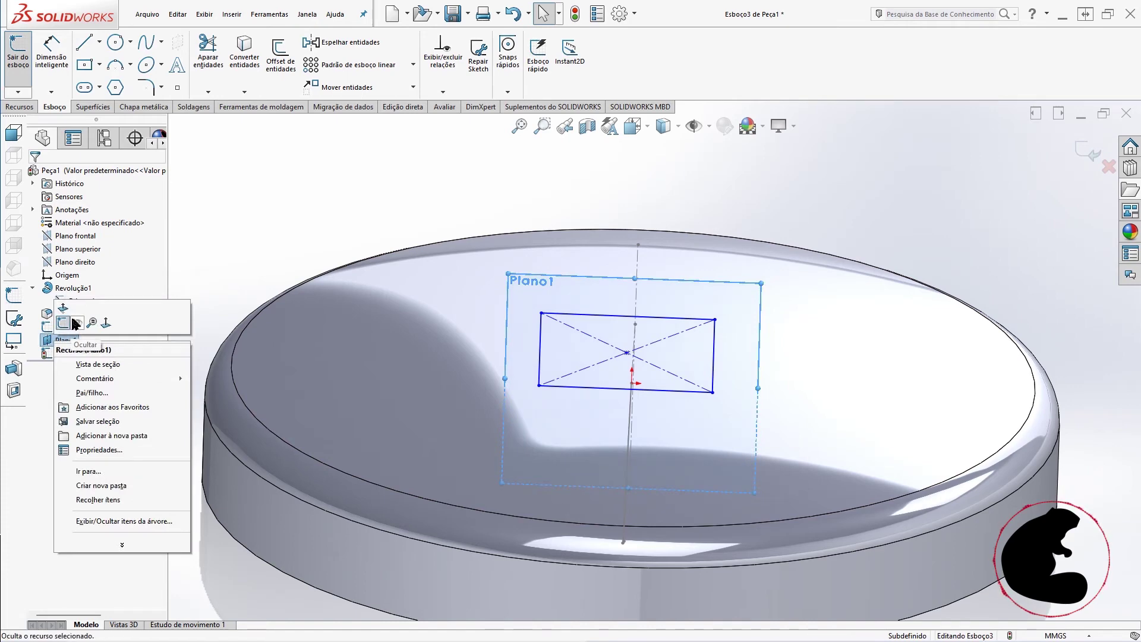
pyautogui.click(77, 324)
# - View the sketch normal to Plano1 and zoom in on the rectangle's centre point
pyautogui.scroll(-1, 631, 364)
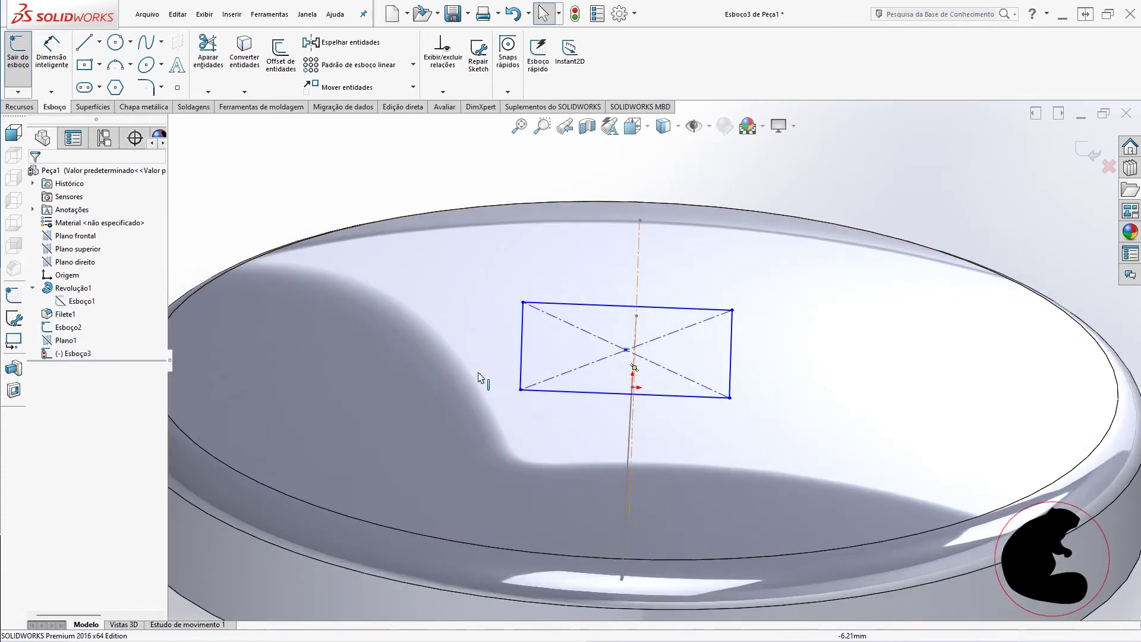
pyautogui.rightClick(64, 343)
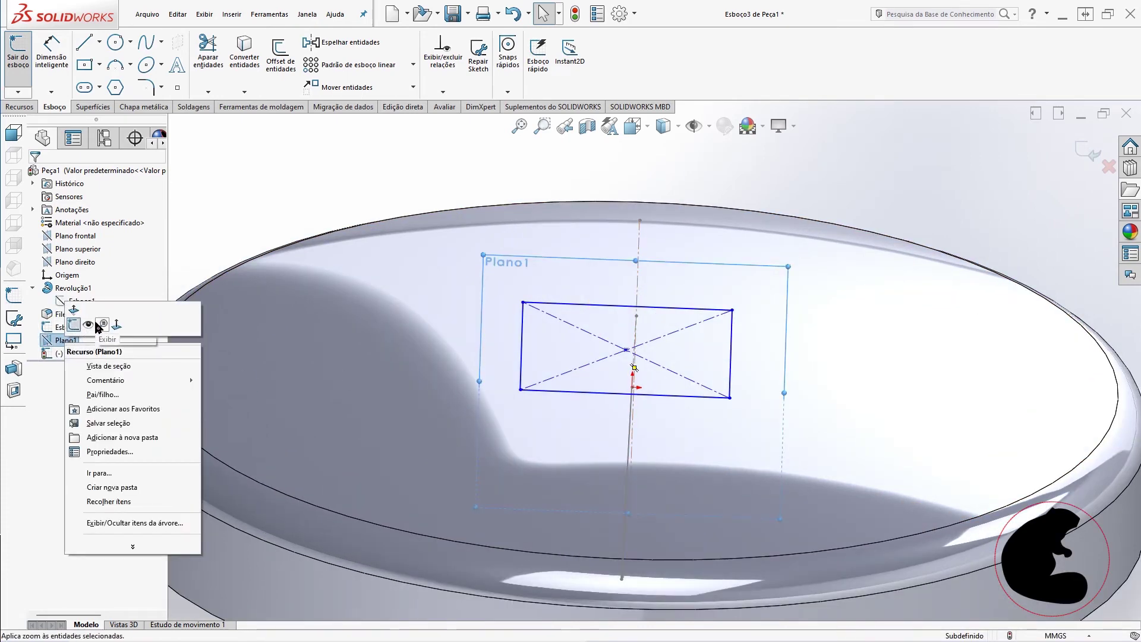
pyautogui.click(120, 324)
pyautogui.scroll(-3, 641, 333)
pyautogui.click(577, 263)
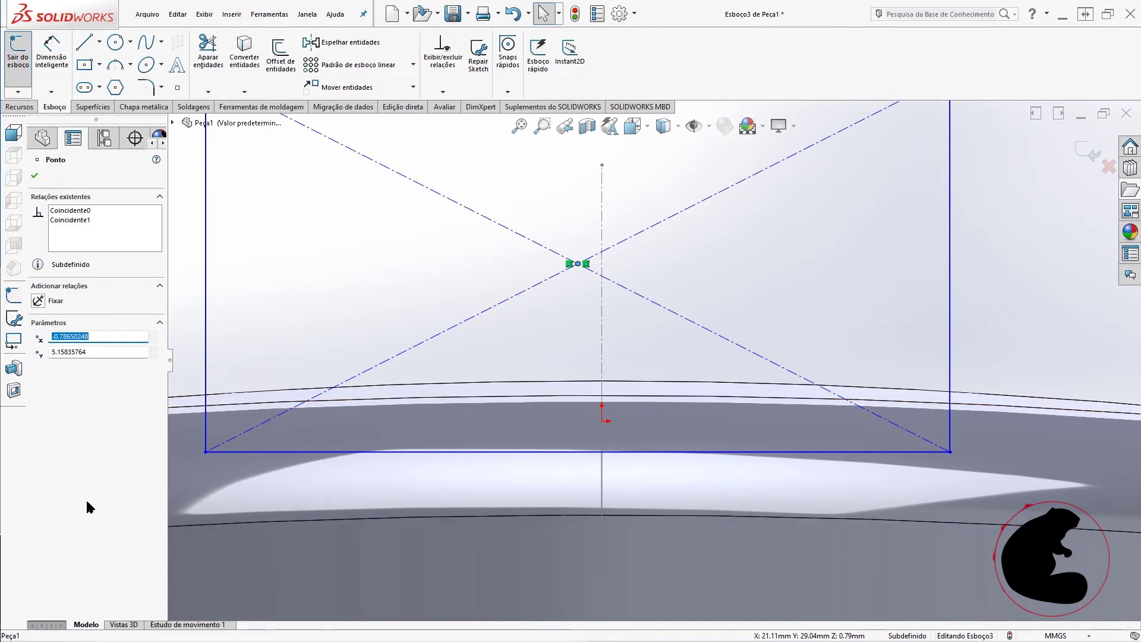
pyautogui.scroll(2, 654, 360)
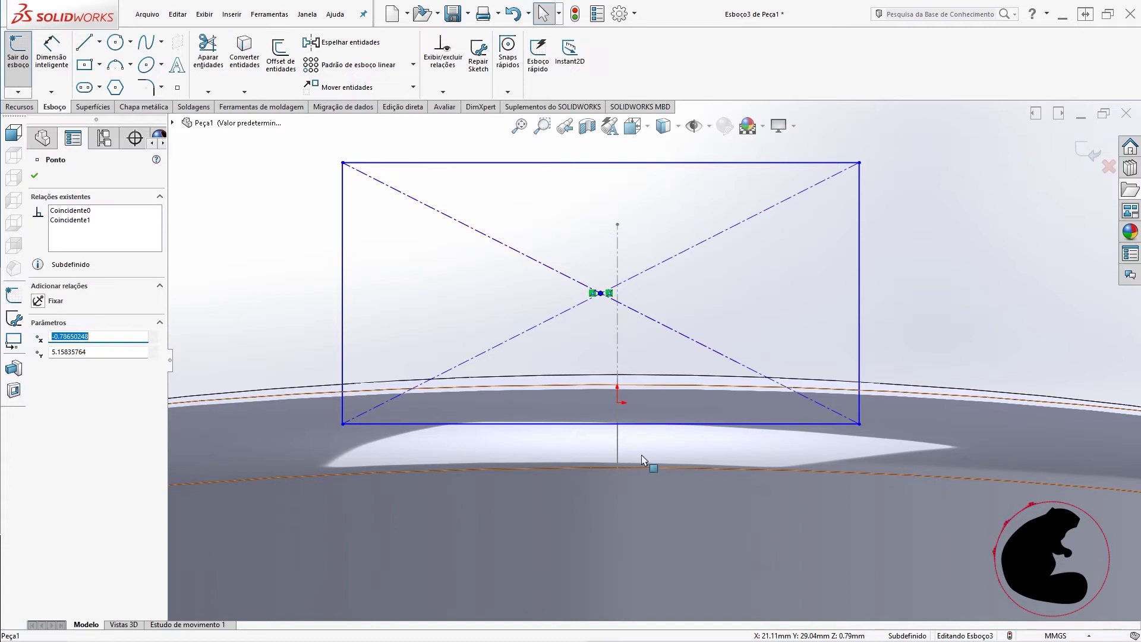
pyautogui.press('Escape')
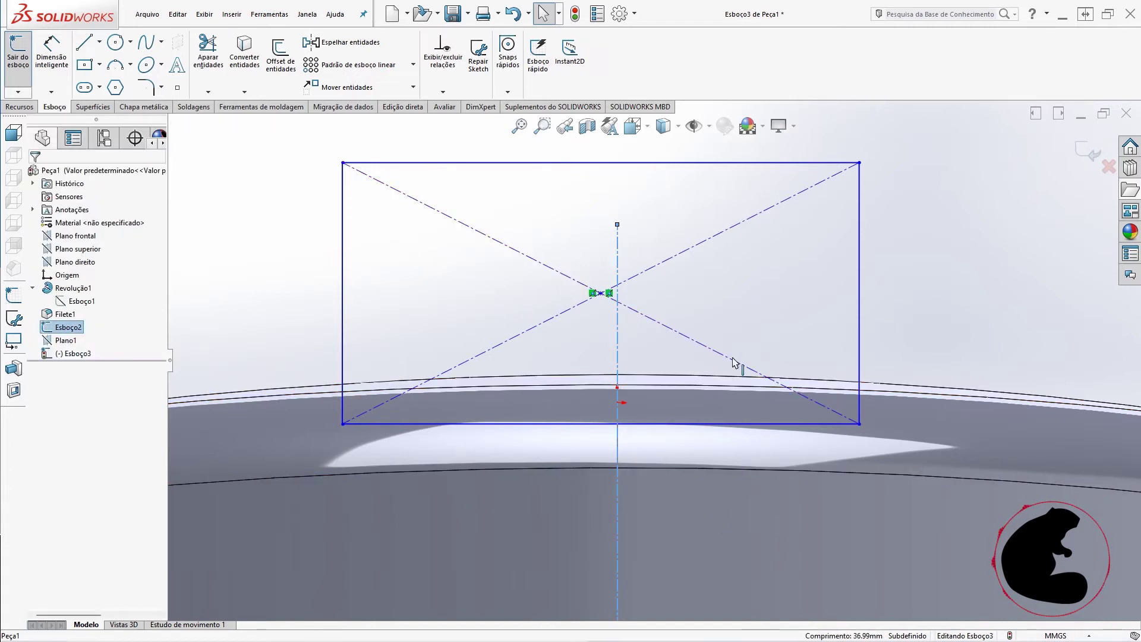
# - Make the rectangle's centre point coincident with Esboço2's vertical line
pyautogui.click(601, 293)
pyautogui.keyDown('ctrl'); pyautogui.click(617, 276); pyautogui.keyUp('ctrl')
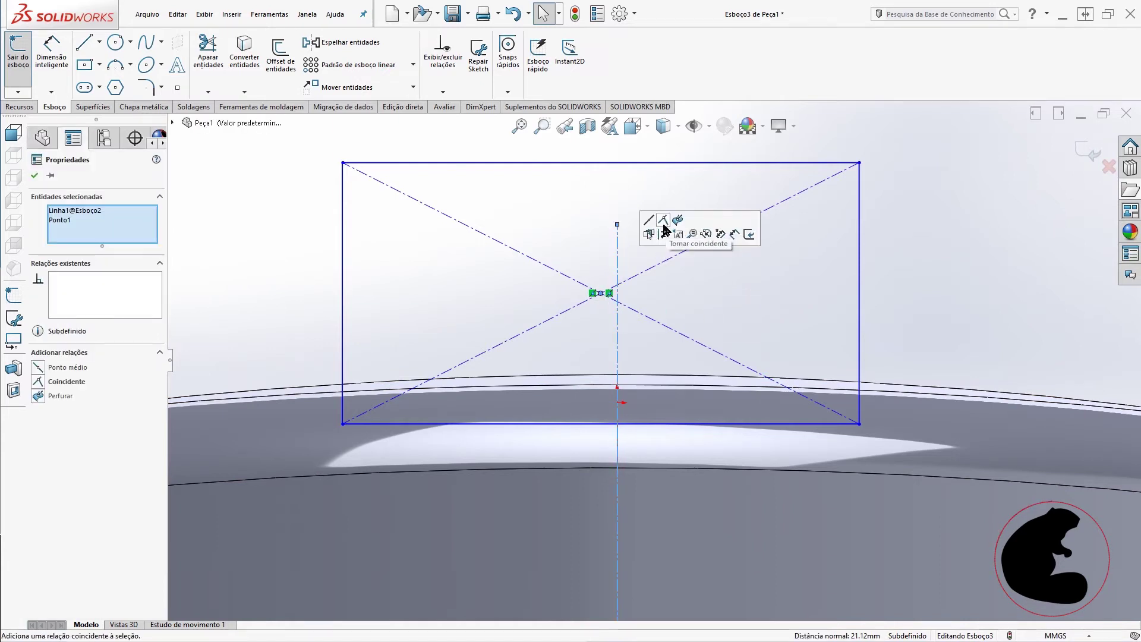
pyautogui.click(664, 228)
pyautogui.click(747, 330)
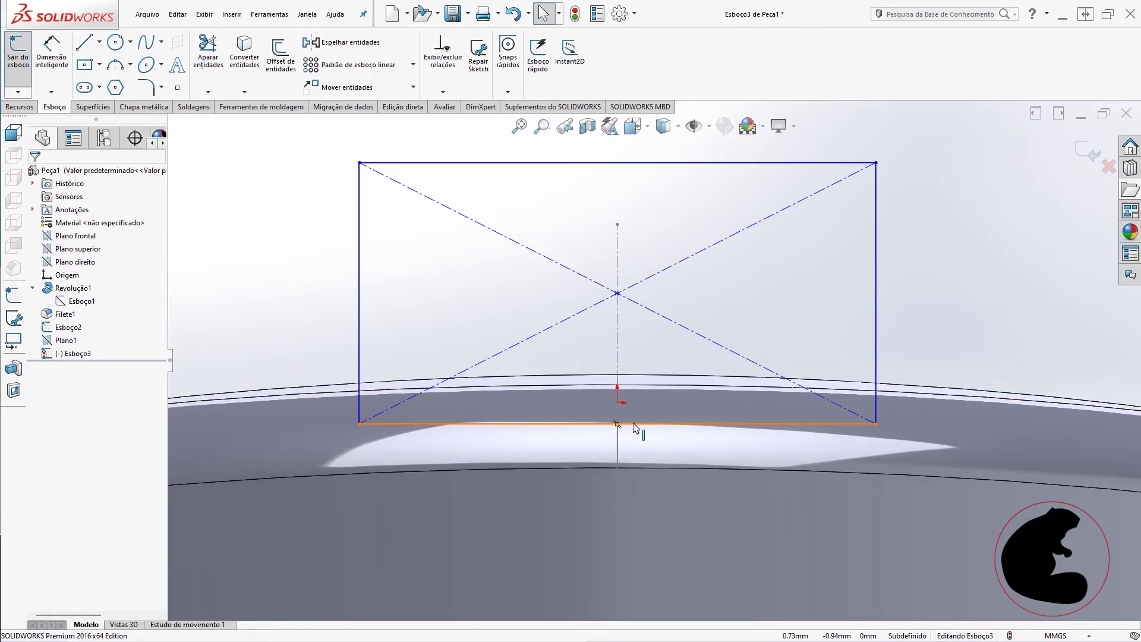
# - Add a Midpoint relation centring the rectangle's bottom edge on the curved path's end point
pyautogui.moveTo(618, 425); pyautogui.dragTo(640, 324)
pyautogui.moveTo(650, 340)
pyautogui.mouseDown(button='middle')
pyautogui.moveTo(639, 380)
pyautogui.moveTo(768, 390)
pyautogui.mouseUp(button='middle')
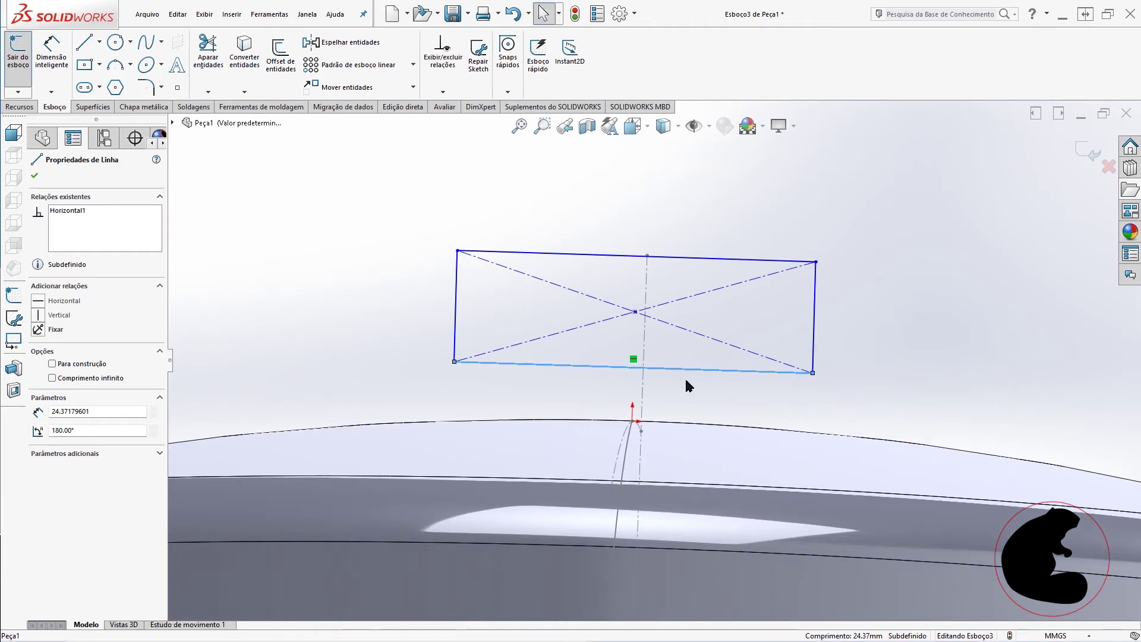
pyautogui.click(572, 387)
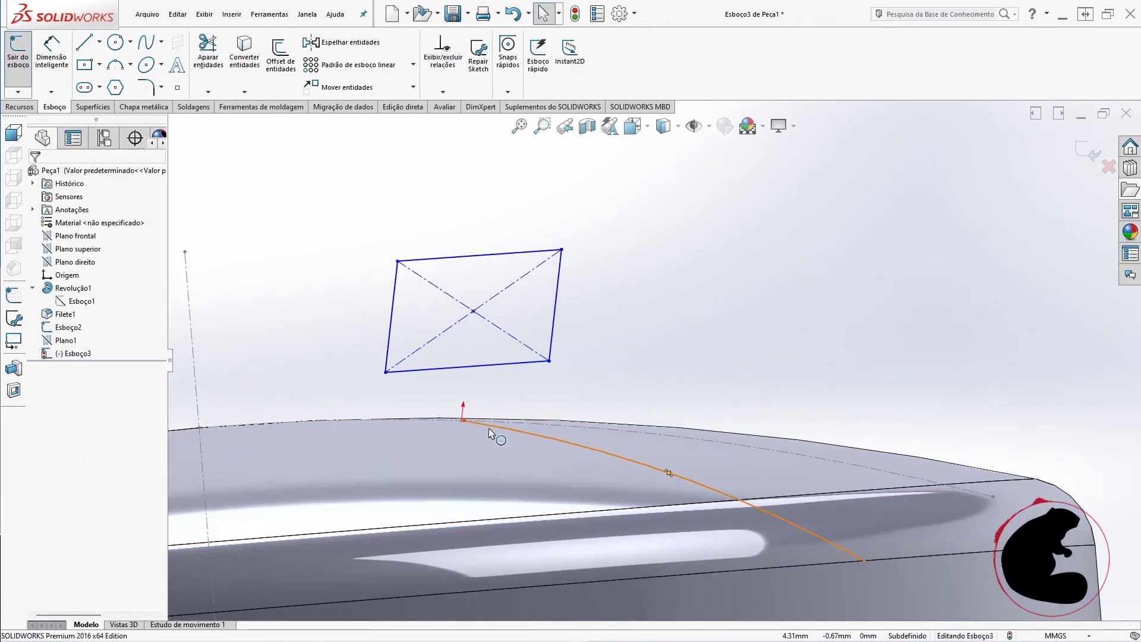
pyautogui.scroll(-5, 489, 433)
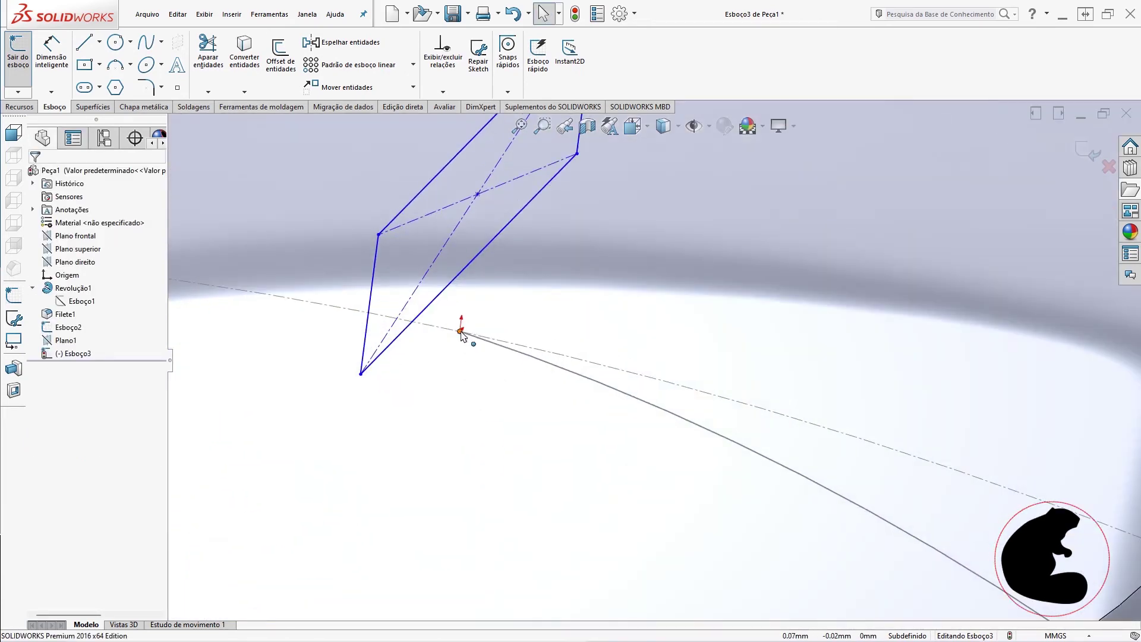
pyautogui.click(461, 333)
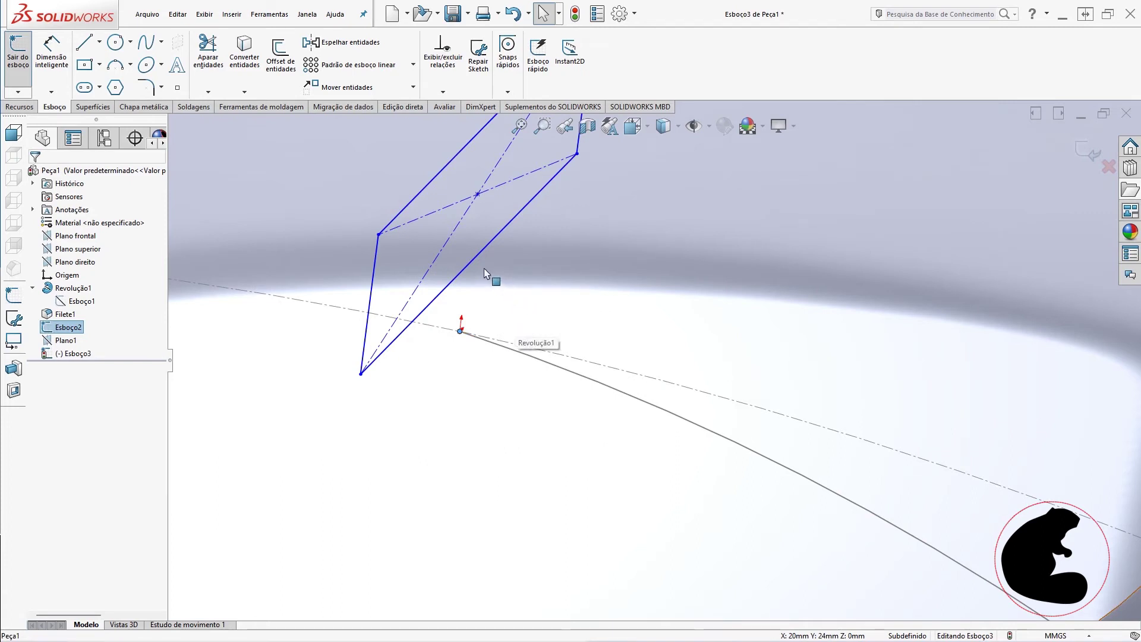
pyautogui.keyDown('ctrl'); pyautogui.click(471, 261); pyautogui.keyUp('ctrl')
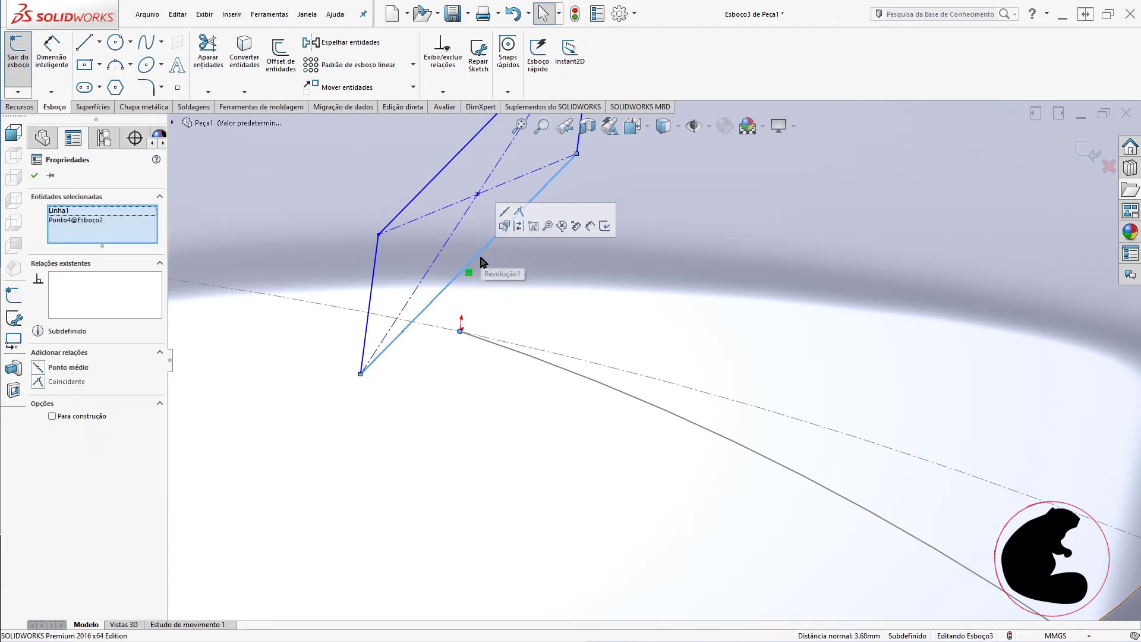
pyautogui.click(505, 212)
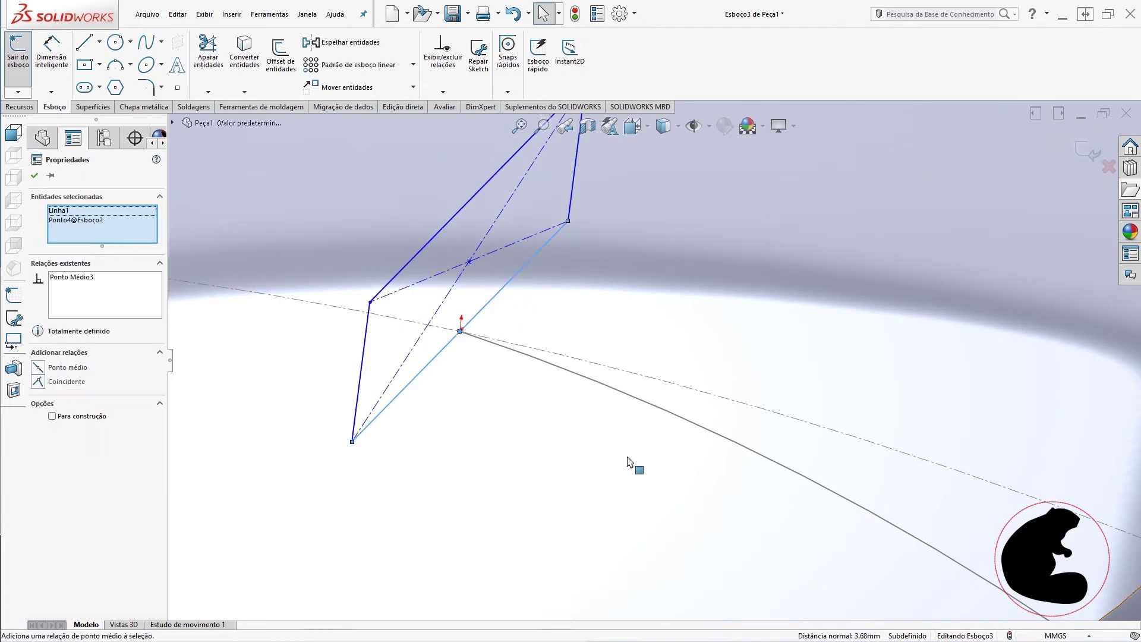
pyautogui.hotkey('ctrl', '8')
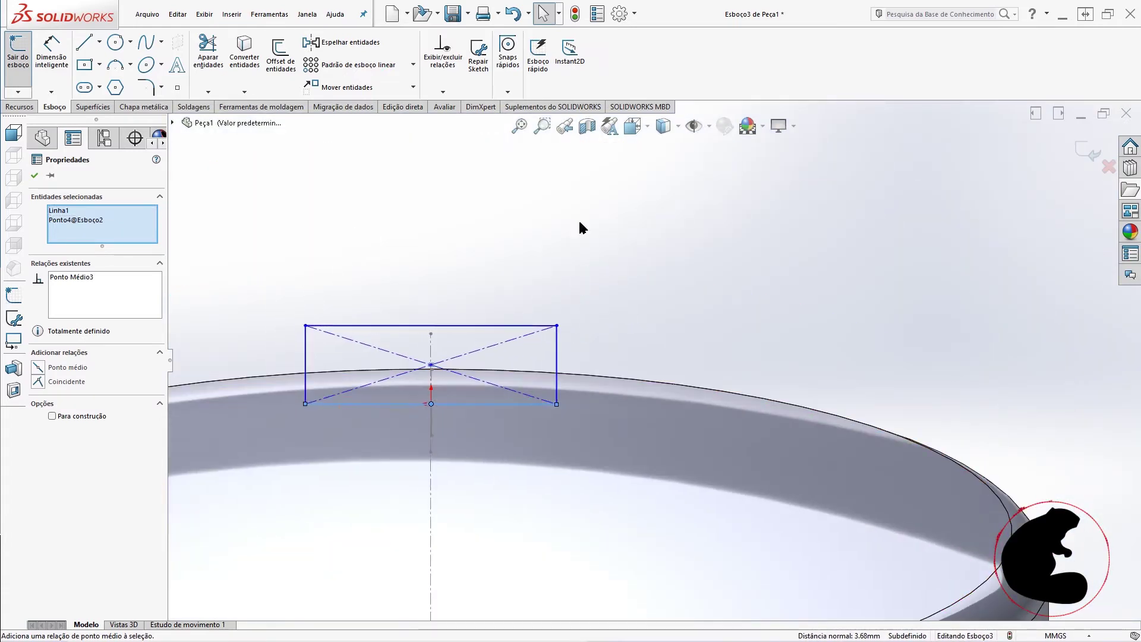
pyautogui.click(580, 227)
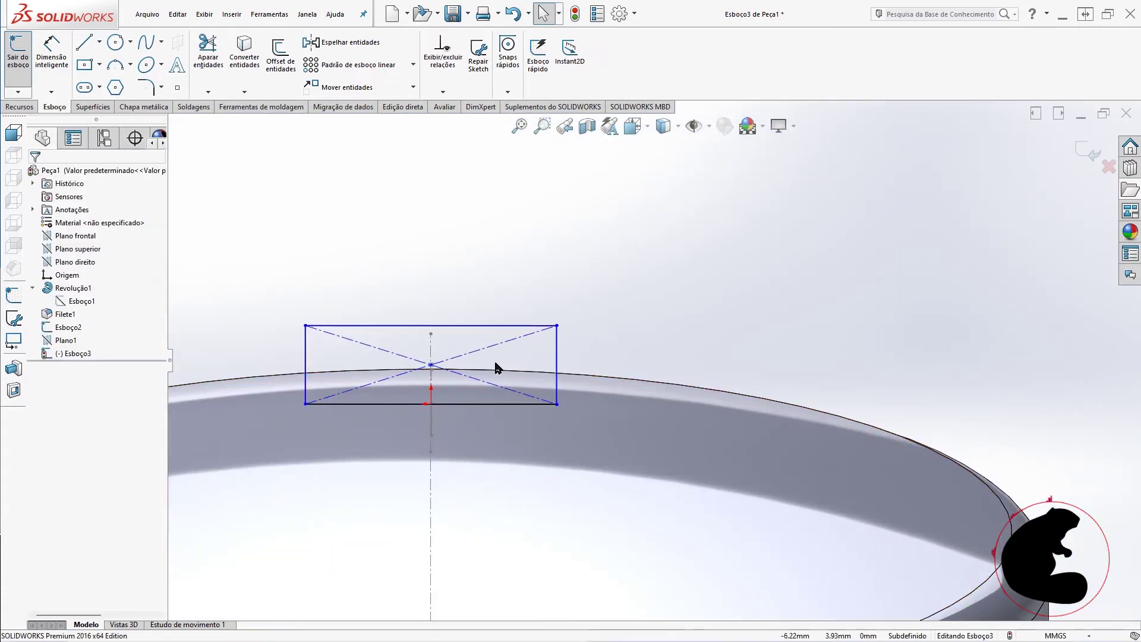
pyautogui.click(51, 51)
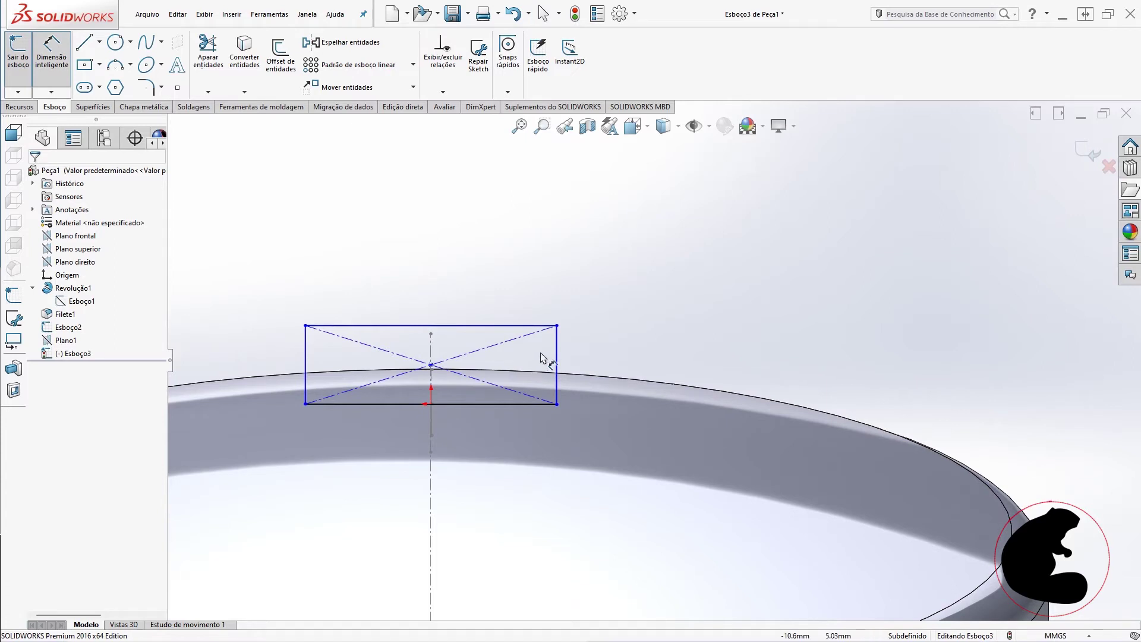
# - Dimension the rectangle's right edge to a 10 mm height
pyautogui.click(557, 362)
pyautogui.click(606, 341)
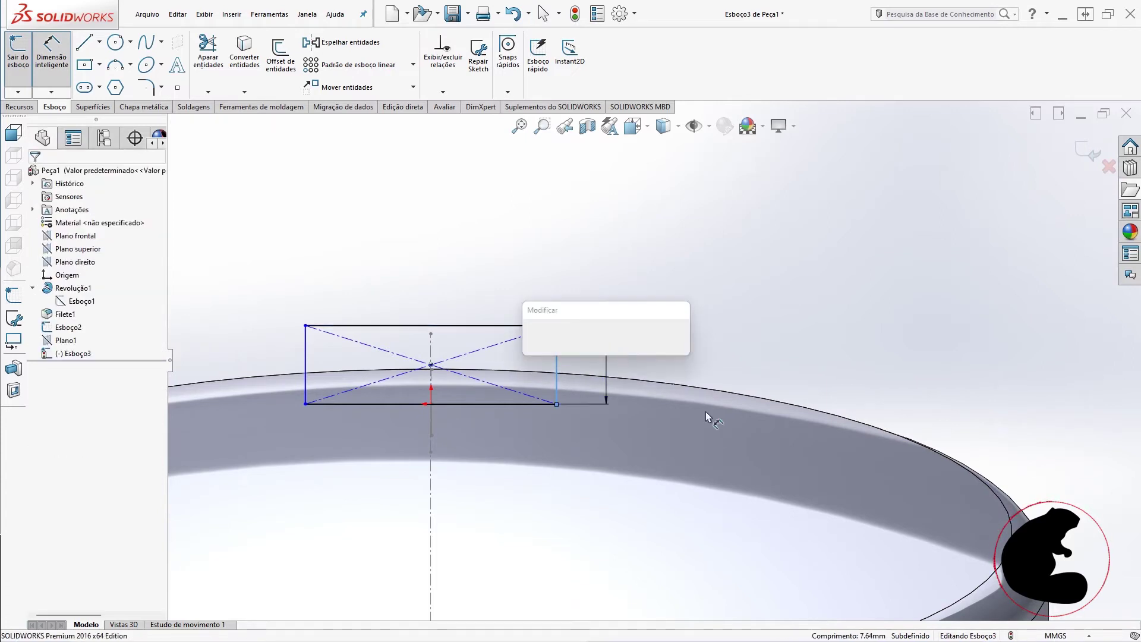
pyautogui.write('10')
pyautogui.press('Return')
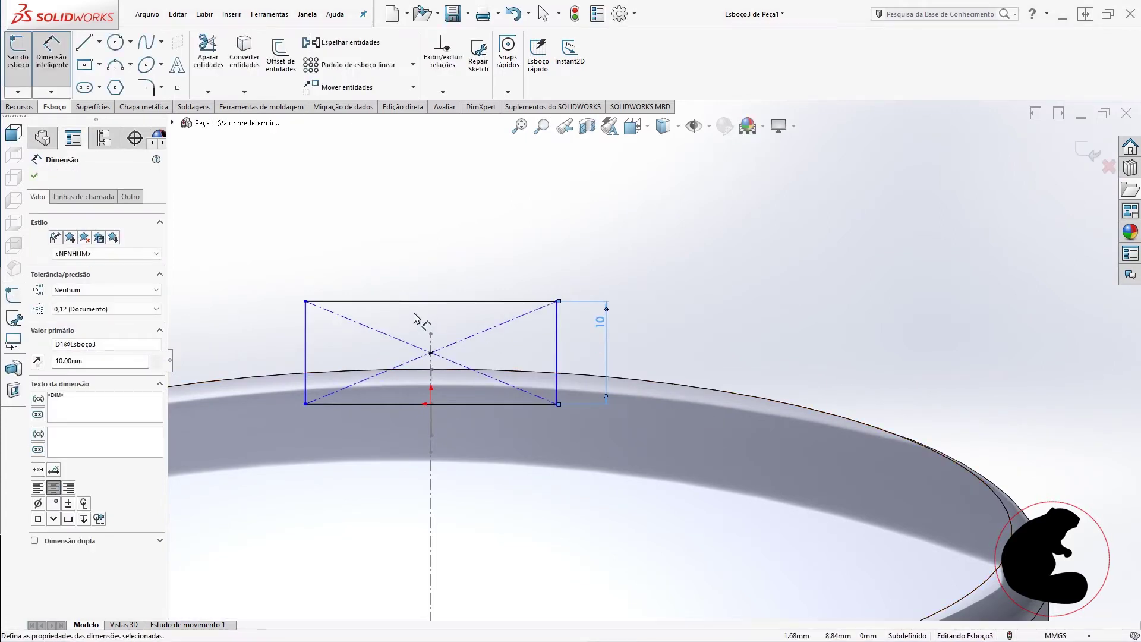
# - Place a width dimension on the top edge and glance at the Pinterest reference drawing
pyautogui.click(426, 301)
pyautogui.click(410, 257)
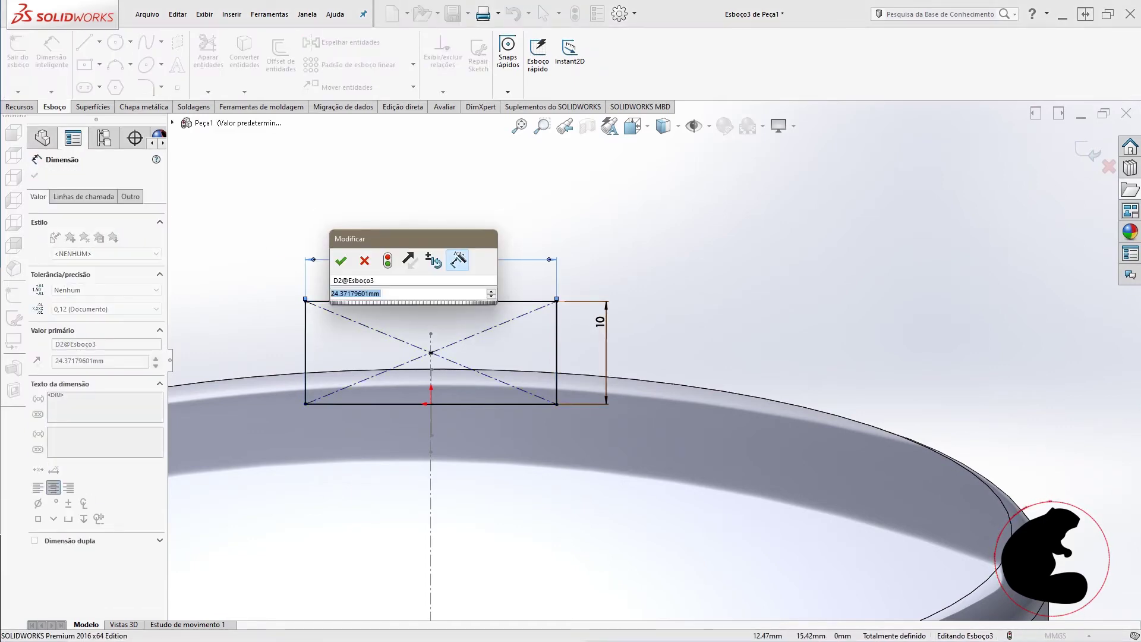
pyautogui.hotkey('alt', 'Tab')
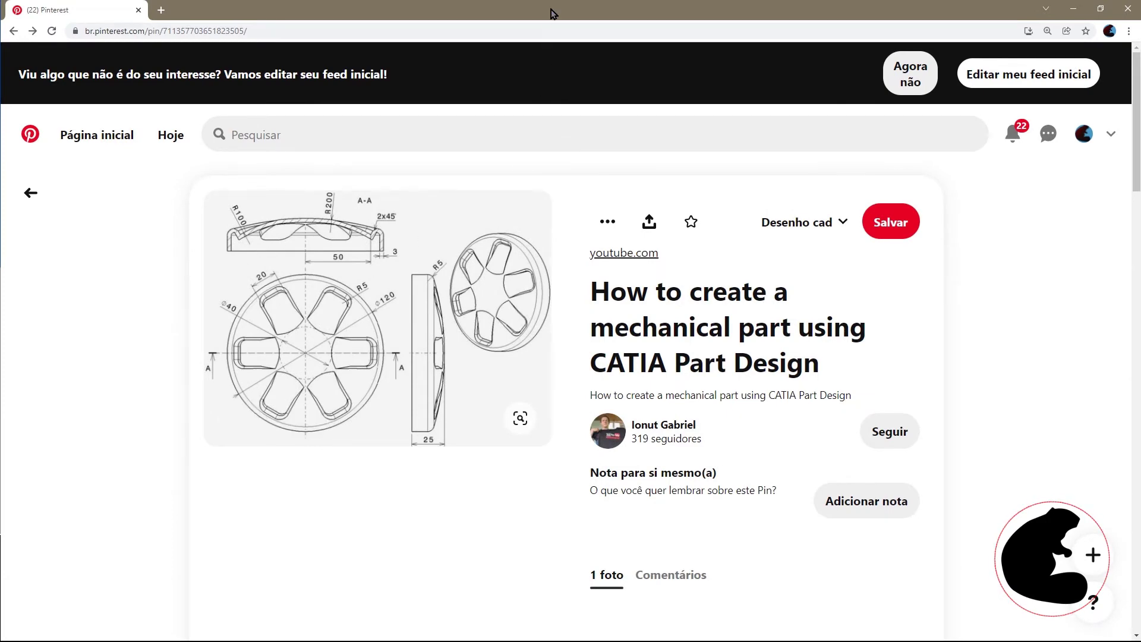
pyautogui.hotkey('alt', 'Tab')
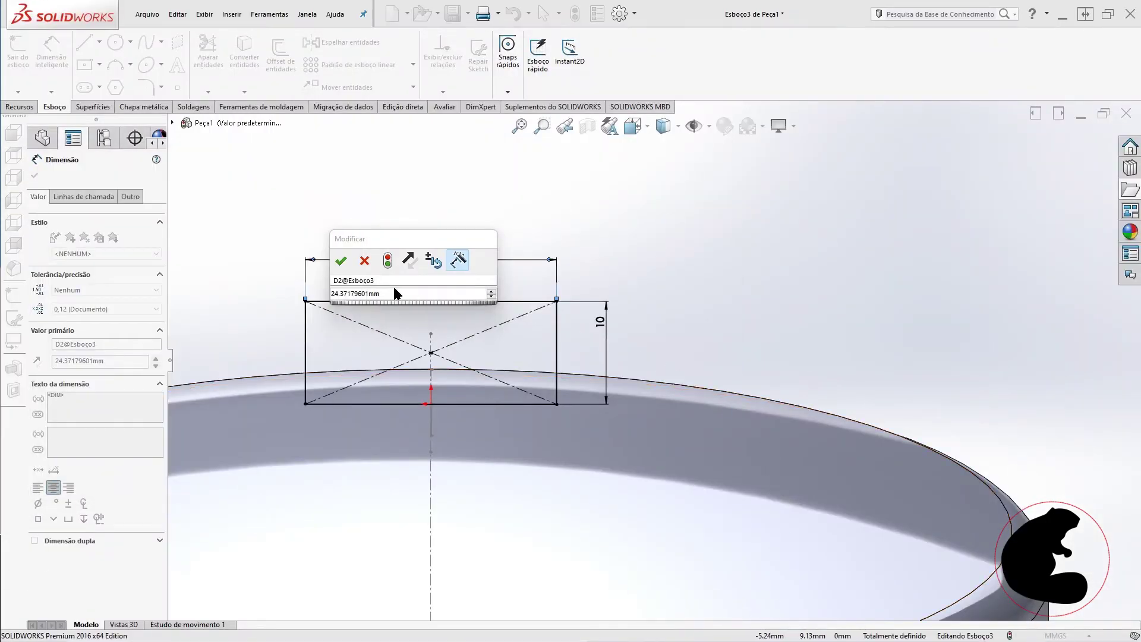
# - Set the rectangle's width to 20 mm and exit the Esboço3 profile sketch
pyautogui.click(392, 292)
pyautogui.write('20')
pyautogui.press('Return')
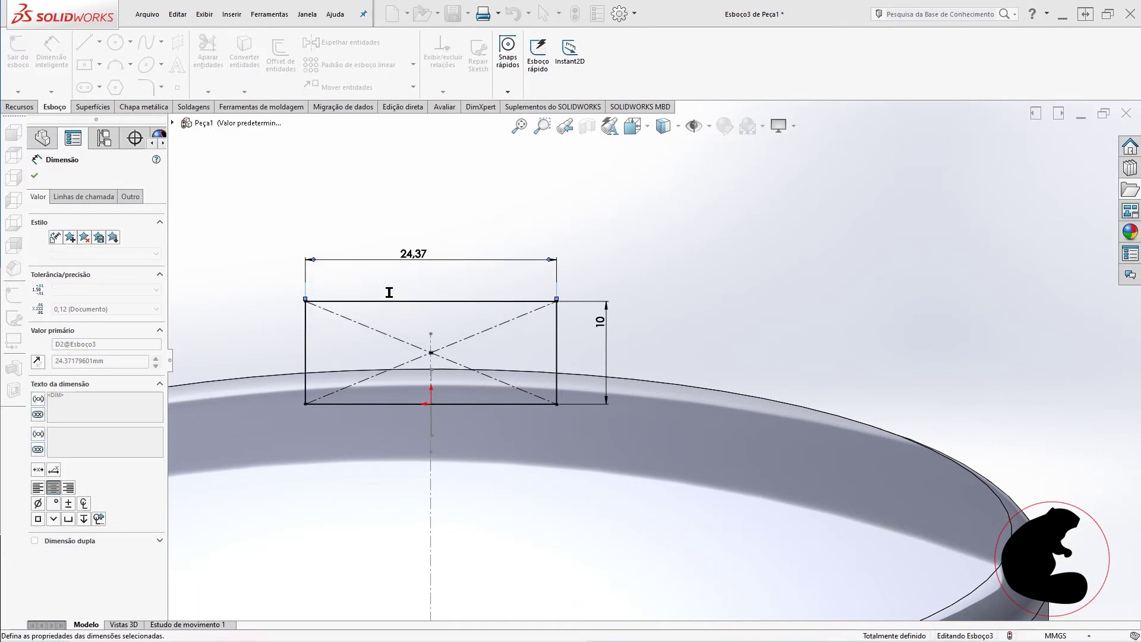
pyautogui.scroll(1, 497, 417)
pyautogui.click(41, 80)
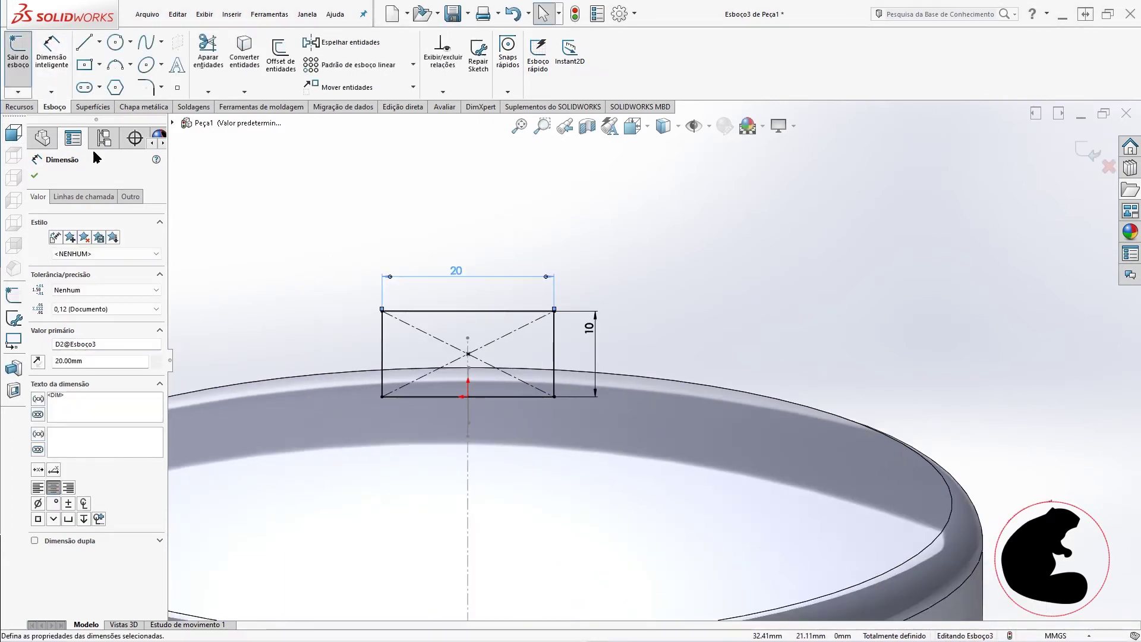
pyautogui.click(18, 54)
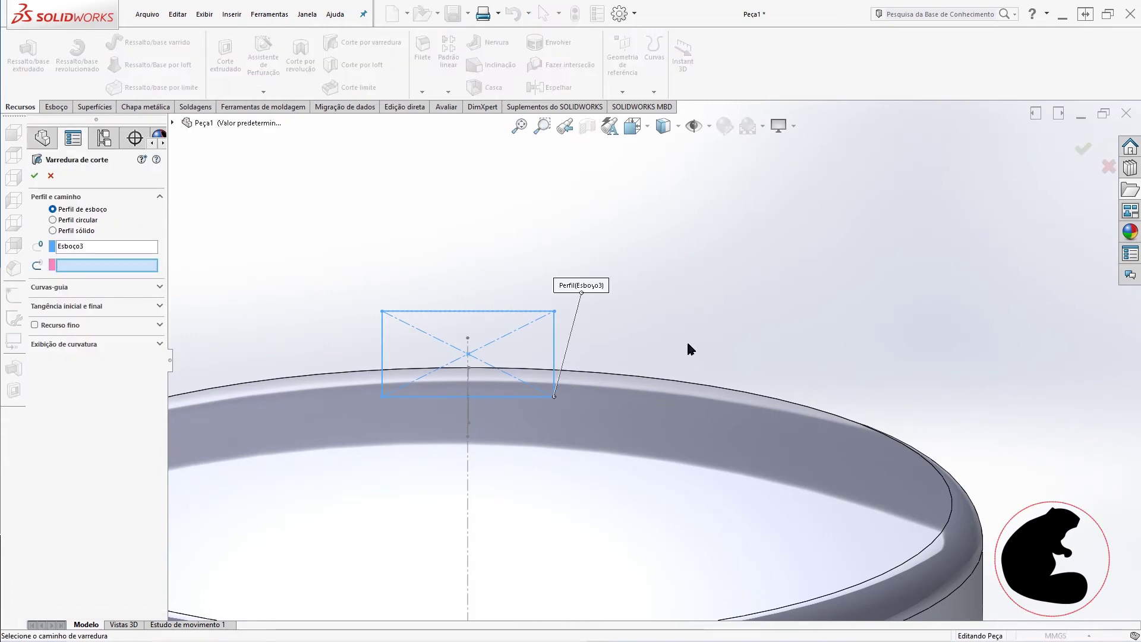
# - Swept-cut the Esboço3 rectangle along the Esboço2 arc as Varredura de corte1, then inspect the slot
pyautogui.moveTo(690, 342); pyautogui.dragTo(359, 356, button='middle')
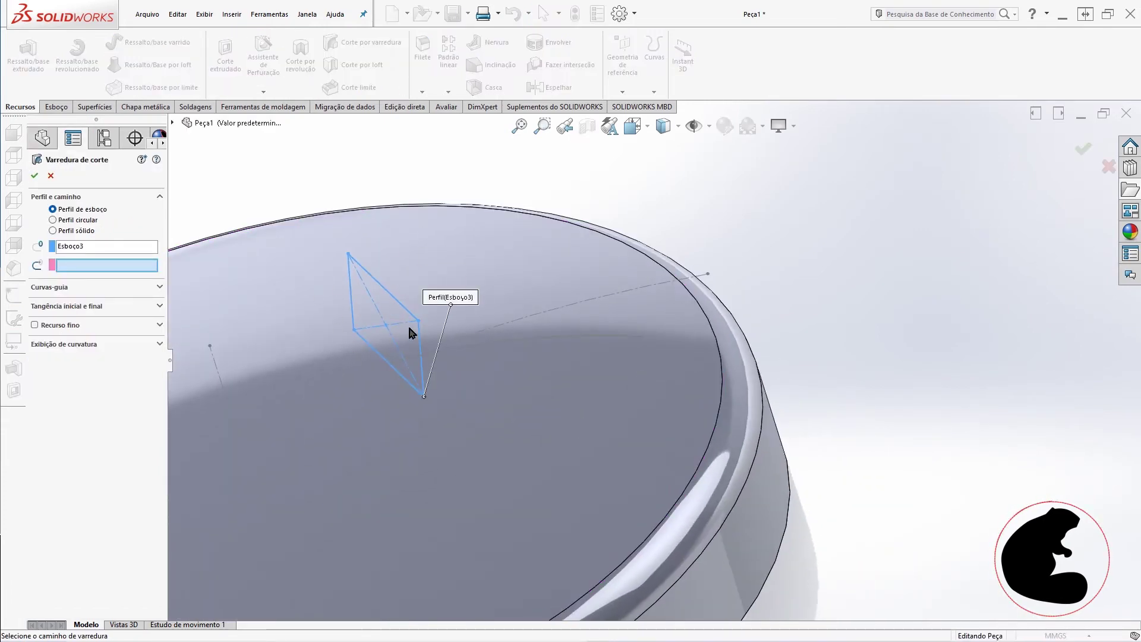
pyautogui.click(490, 342)
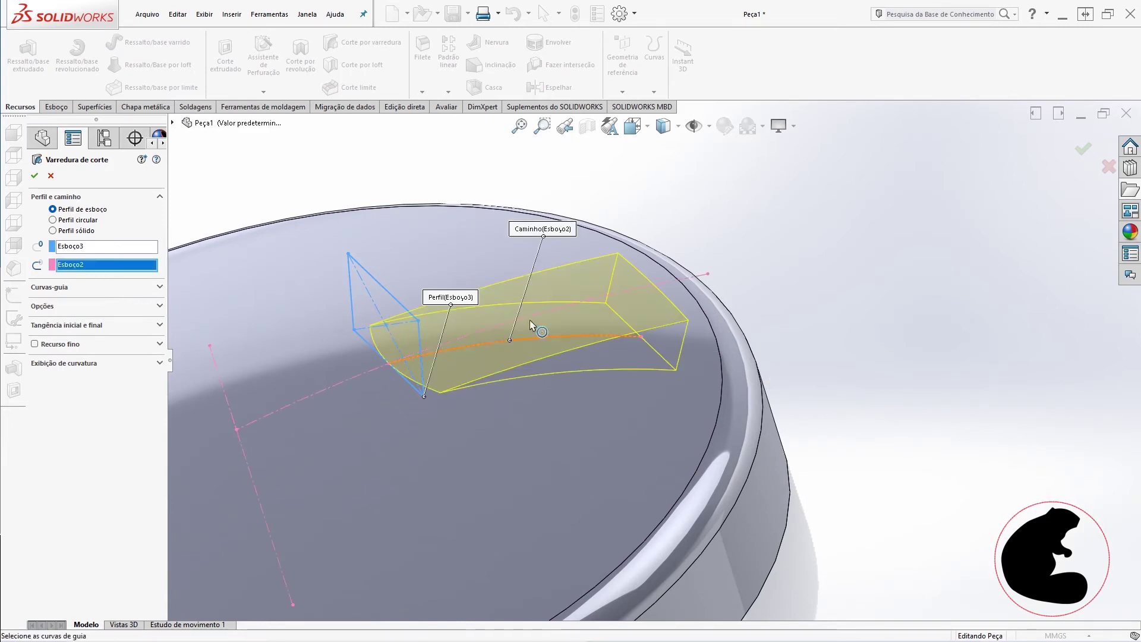
pyautogui.click(33, 177)
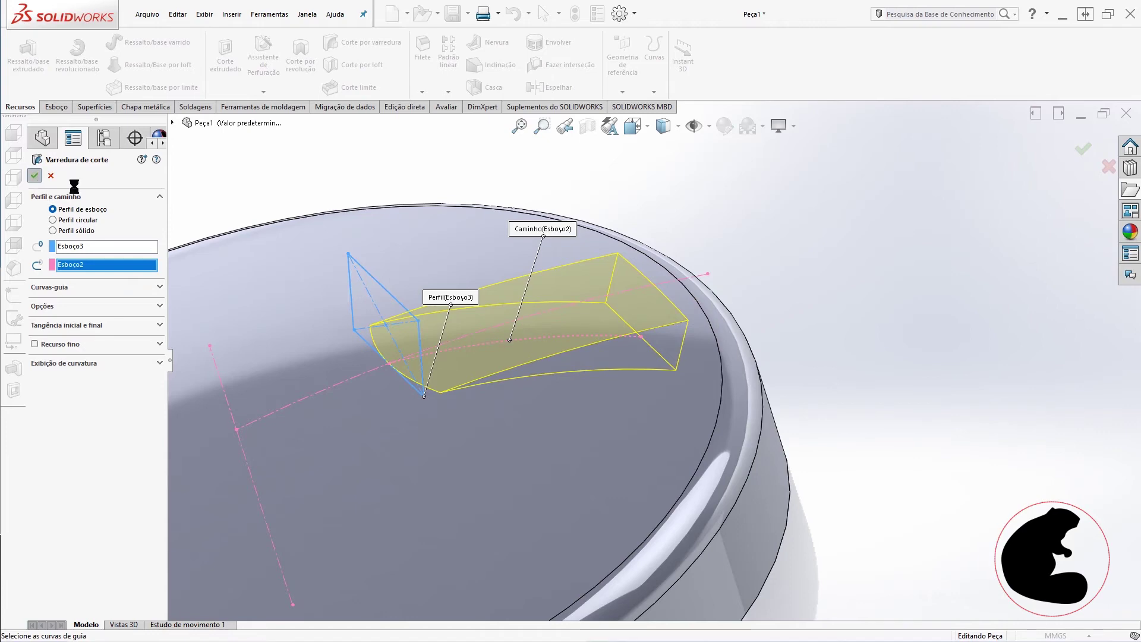
pyautogui.moveTo(885, 323); pyautogui.dragTo(824, 256, button='middle')
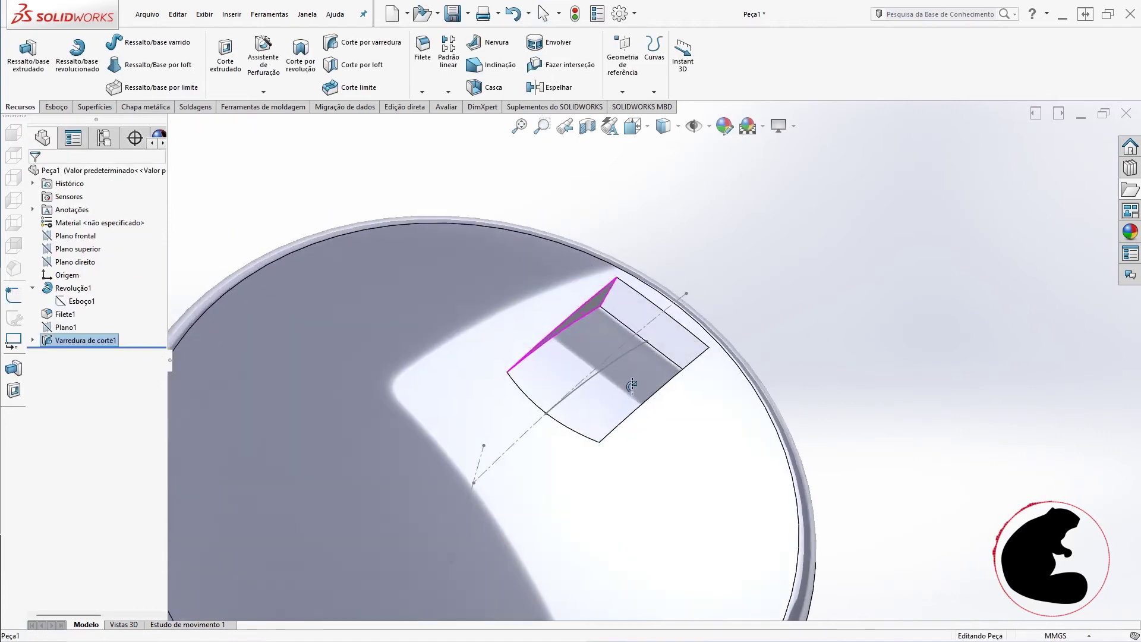
pyautogui.moveTo(616, 466); pyautogui.dragTo(618, 372, button='middle')
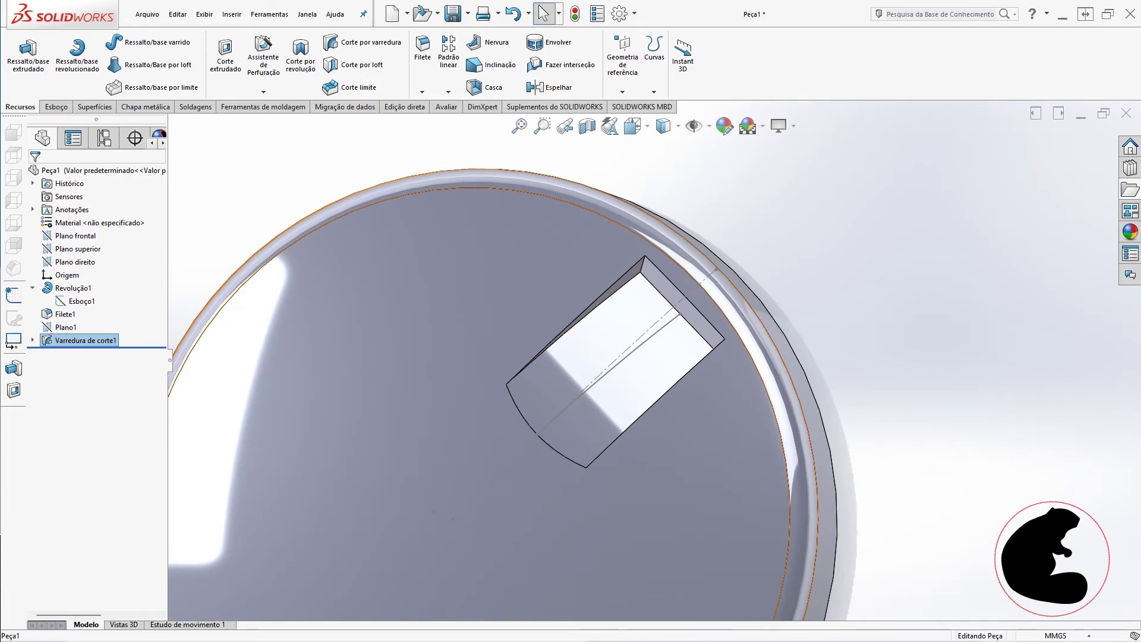
pyautogui.scroll(-3, 646, 294)
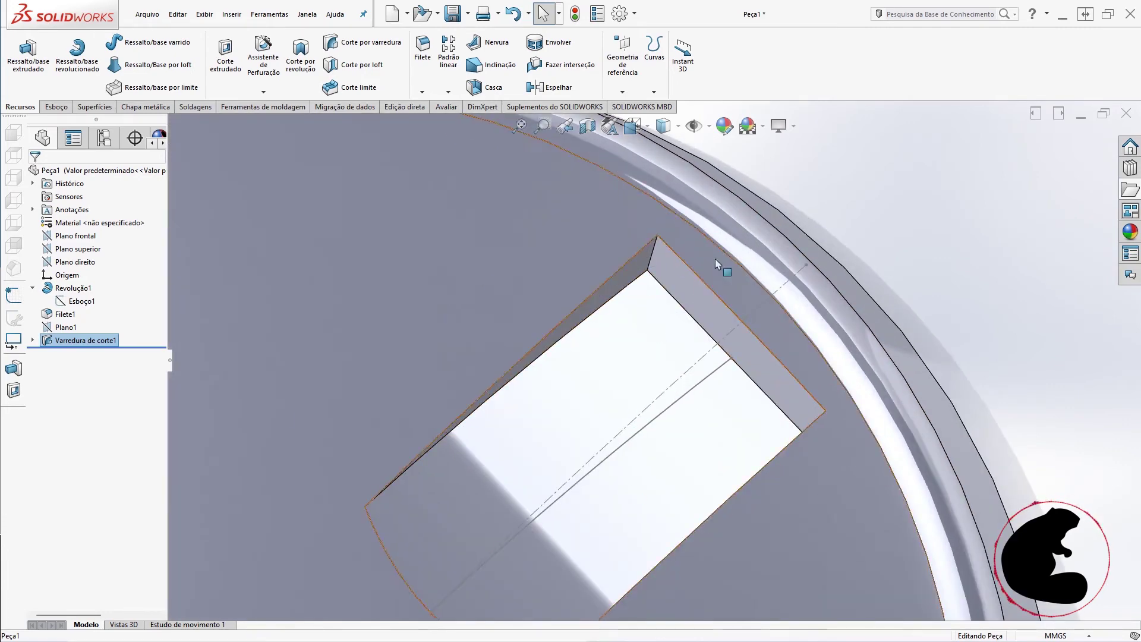
pyautogui.scroll(3, 715, 258)
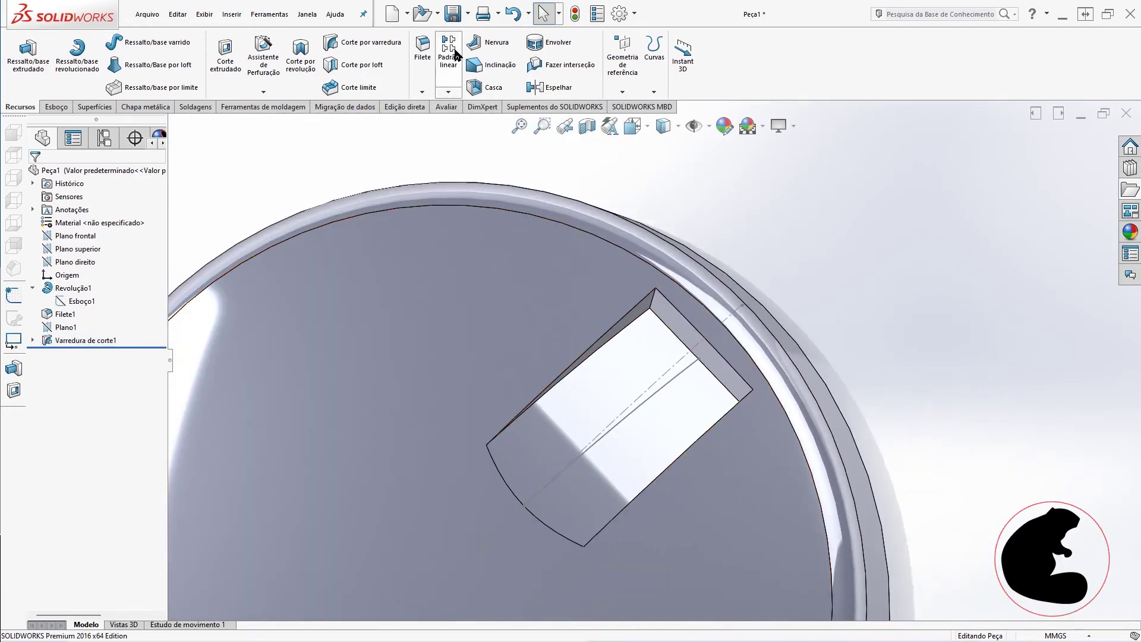
# - Add Filete2, a 5 mm fillet on the two corner edges at the pocket's outer end
pyautogui.click(426, 58)
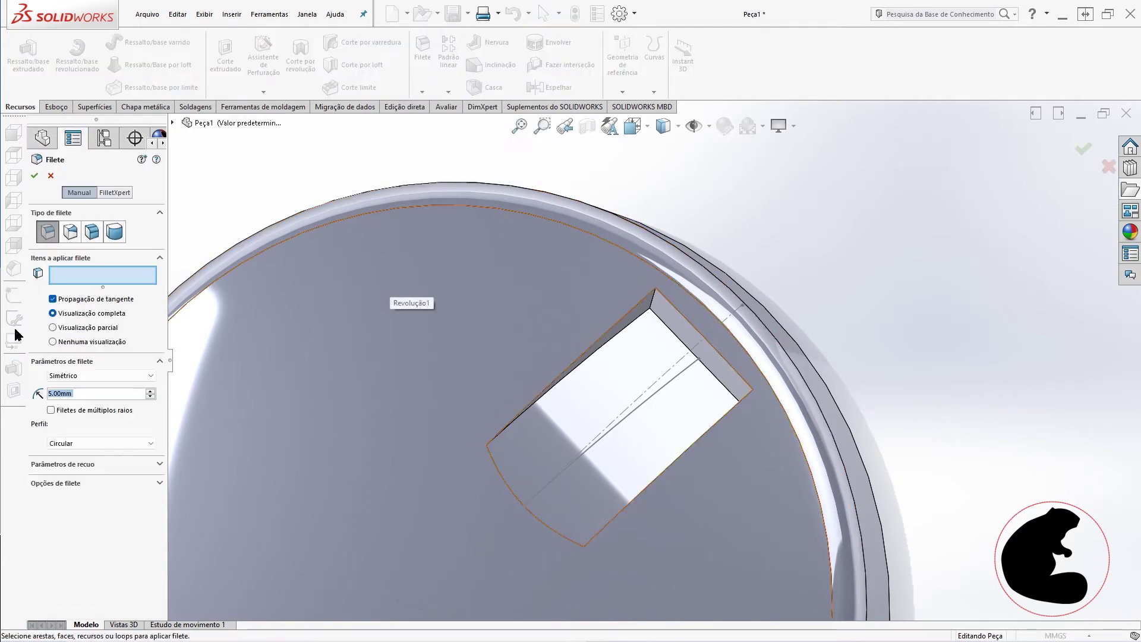
pyautogui.click(652, 308)
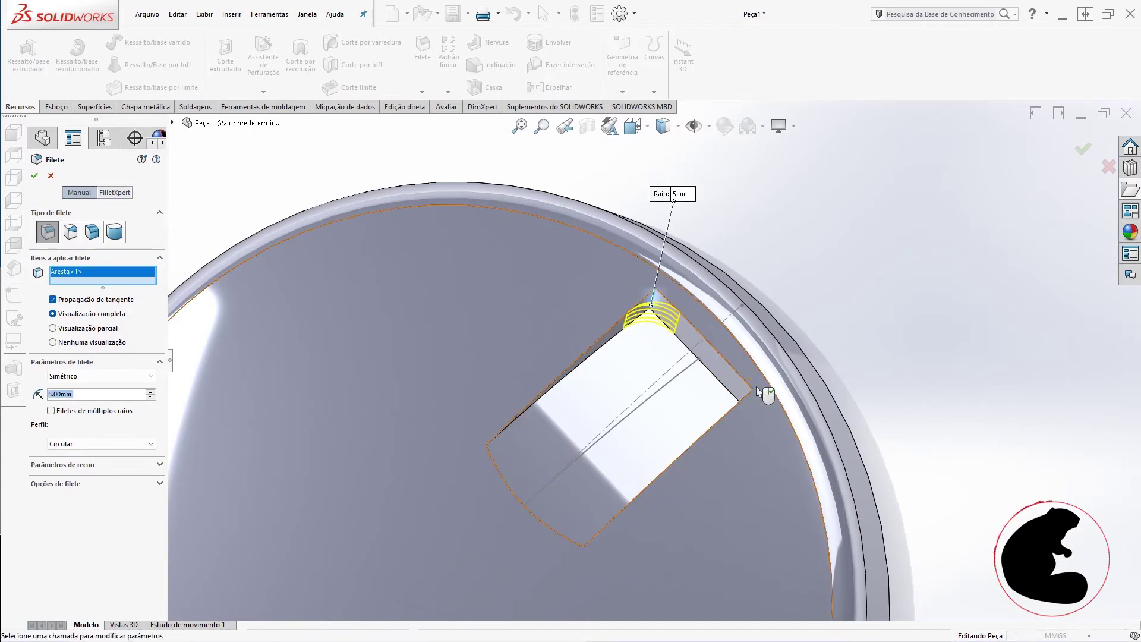
pyautogui.moveTo(732, 397); pyautogui.dragTo(753, 420, button='middle')
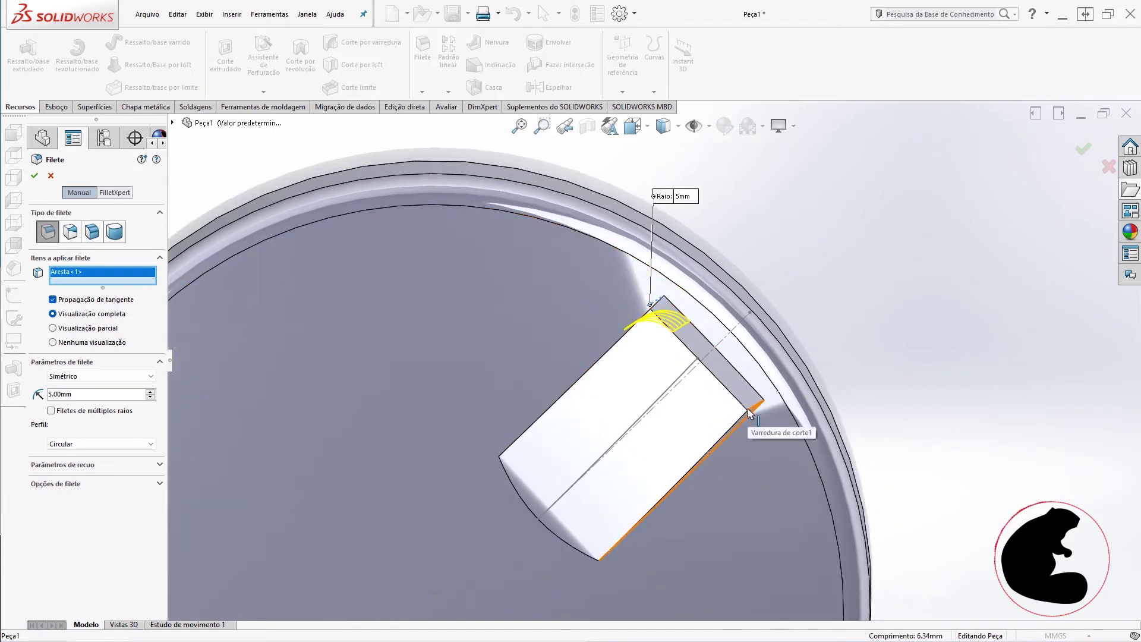
pyautogui.click(753, 420)
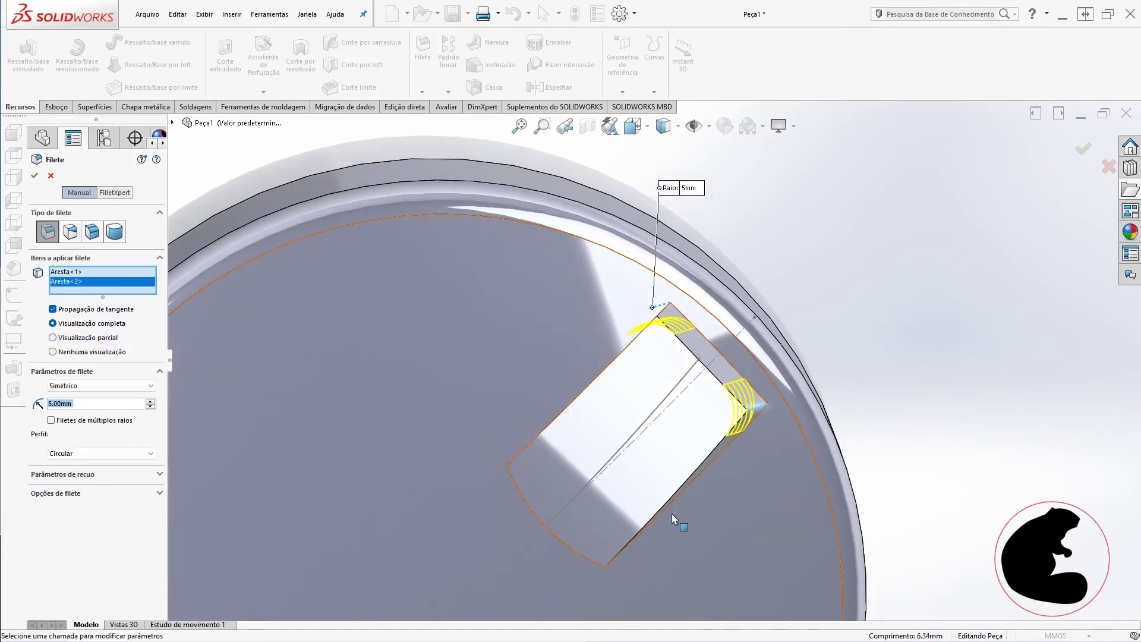
pyautogui.moveTo(754, 420); pyautogui.dragTo(640, 455, button='middle')
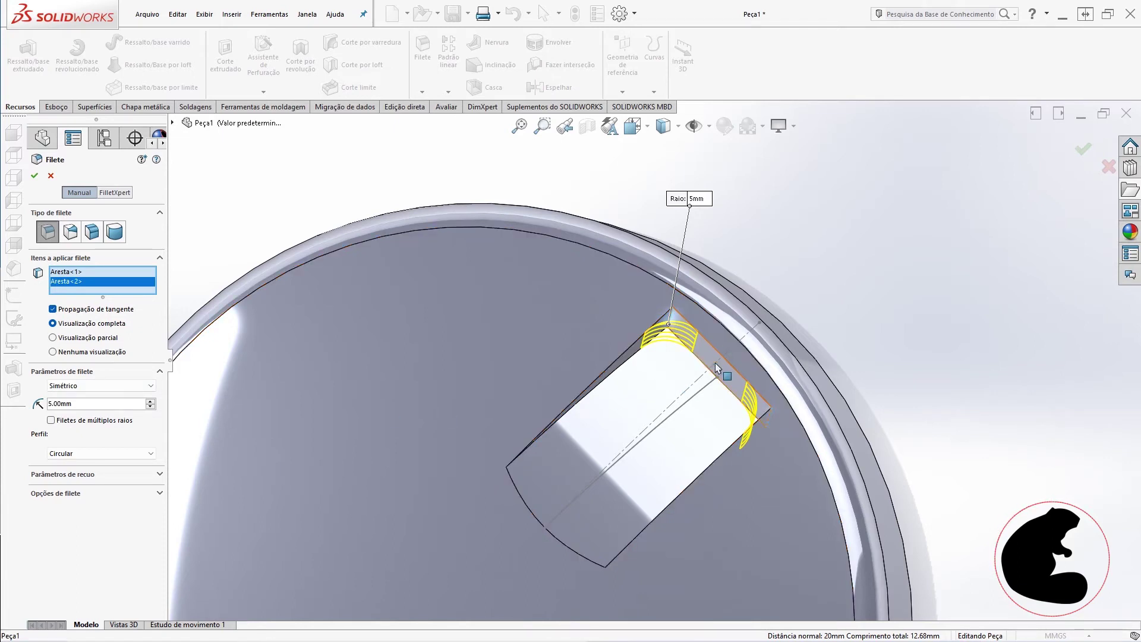
pyautogui.click(34, 179)
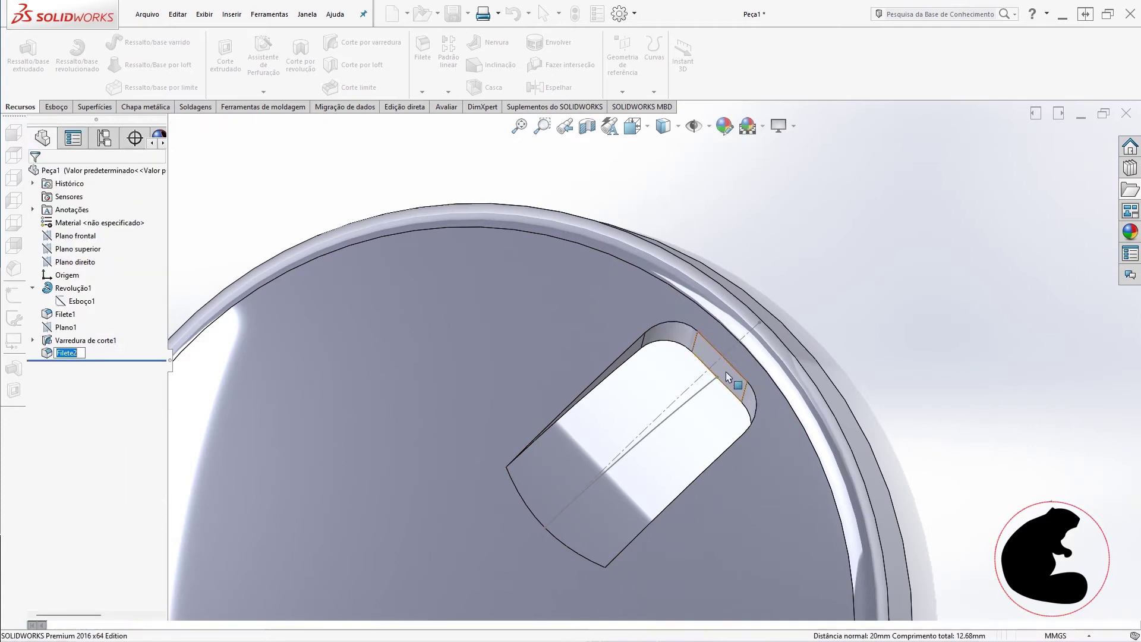
pyautogui.press('Return')
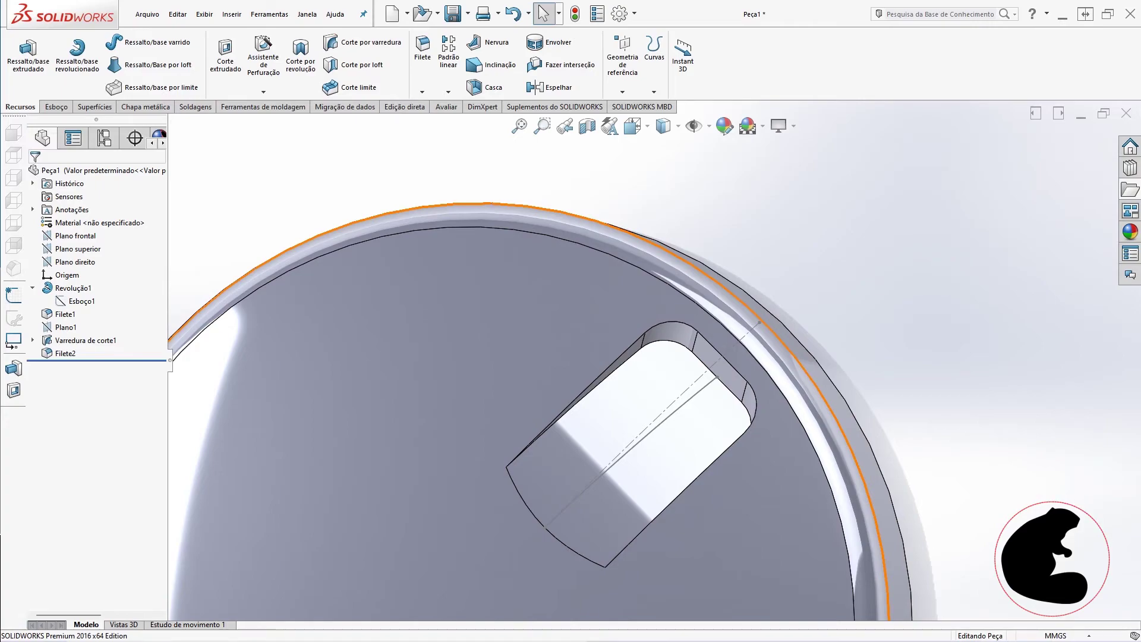
pyautogui.hotkey('alt', 'Tab')
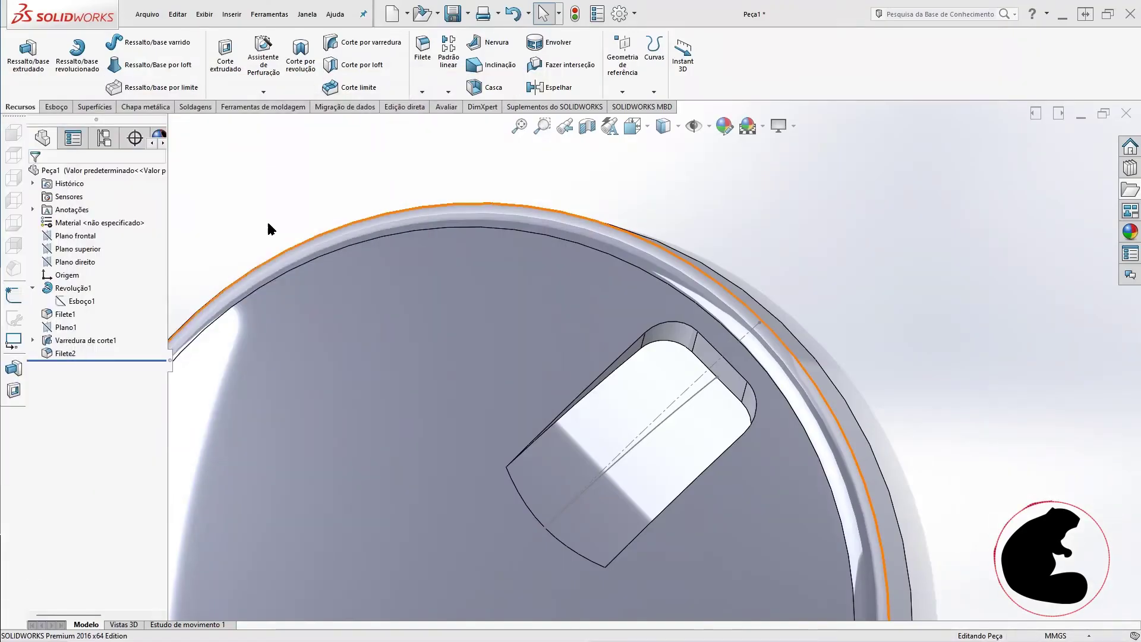
# - Chamfer the slot pocket's top edge at 2 mm × 45°
pyautogui.click(421, 93)
pyautogui.click(442, 121)
pyautogui.click(685, 330)
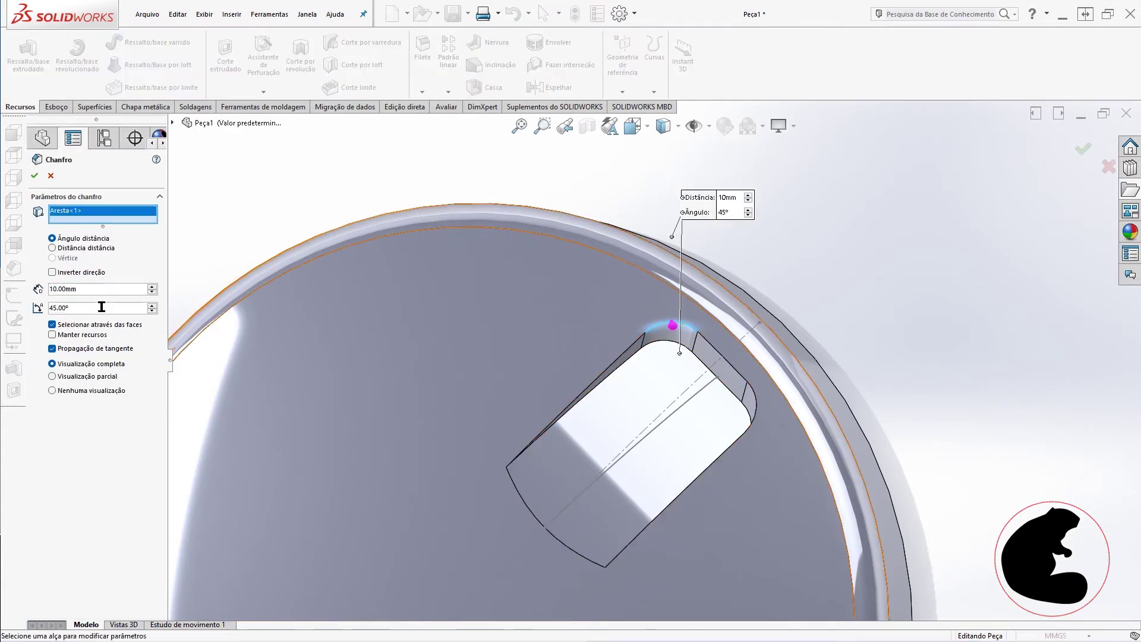
pyautogui.write('2')
pyautogui.press('Return')
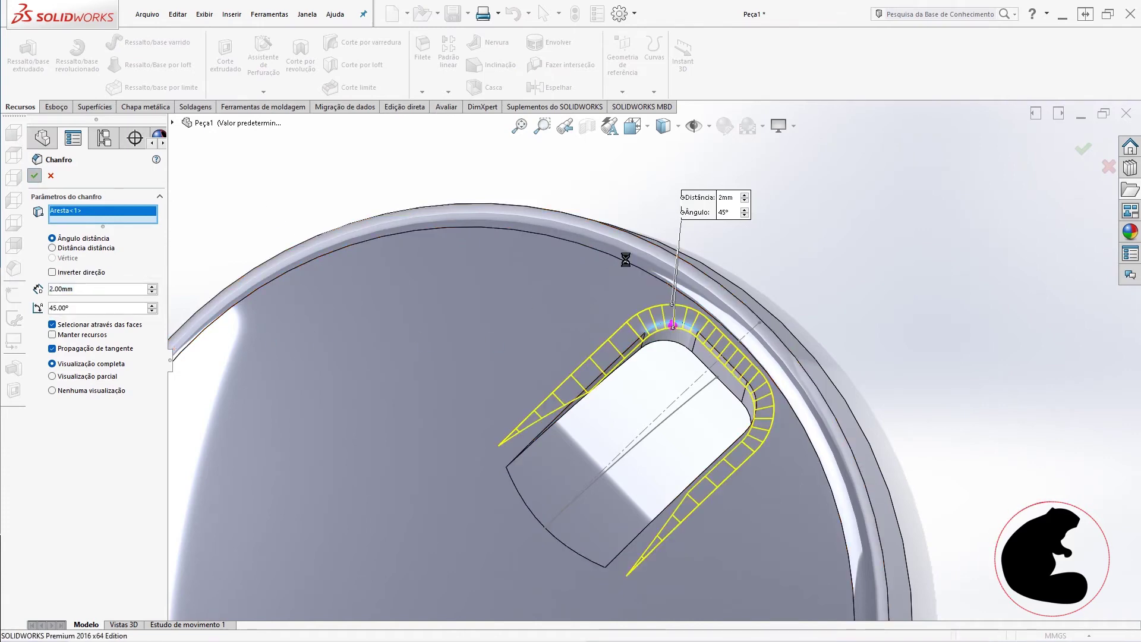
pyautogui.press('Return')
# - Inspect the chamfered slot up close, then undo the chamfer
pyautogui.moveTo(911, 327)
pyautogui.mouseDown(button='middle')
pyautogui.moveTo(886, 386)
pyautogui.moveTo(895, 421)
pyautogui.moveTo(917, 326)
pyautogui.mouseUp(button='middle')
pyautogui.scroll(-2, 840, 416)
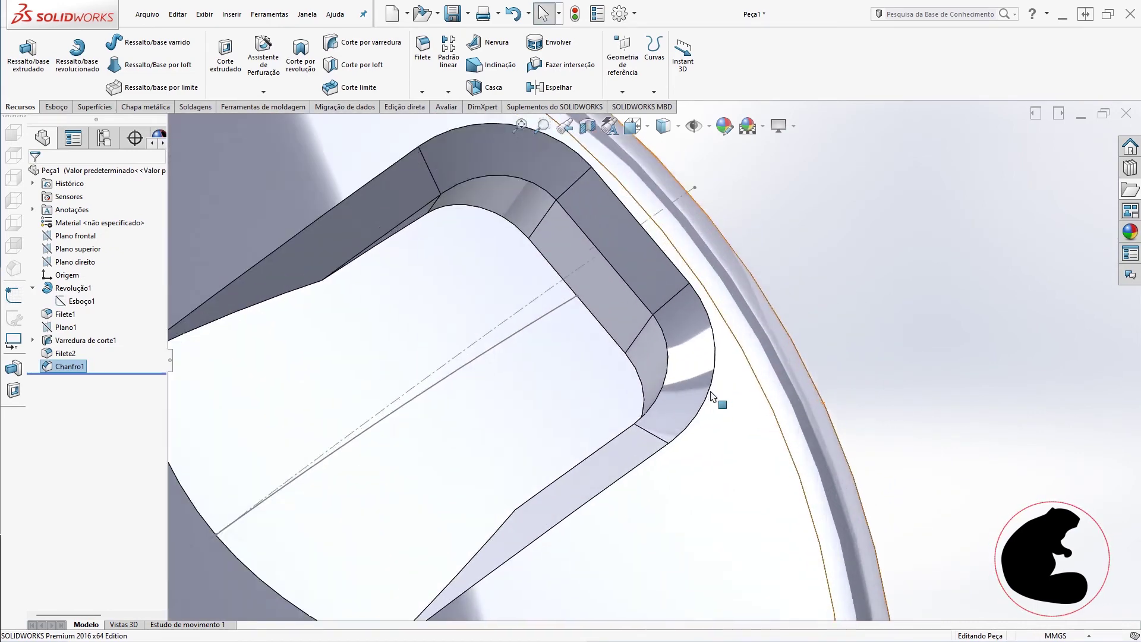
pyautogui.scroll(-2, 773, 428)
pyautogui.scroll(-2, 713, 440)
pyautogui.scroll(-2, 680, 446)
pyautogui.scroll(3, 680, 446)
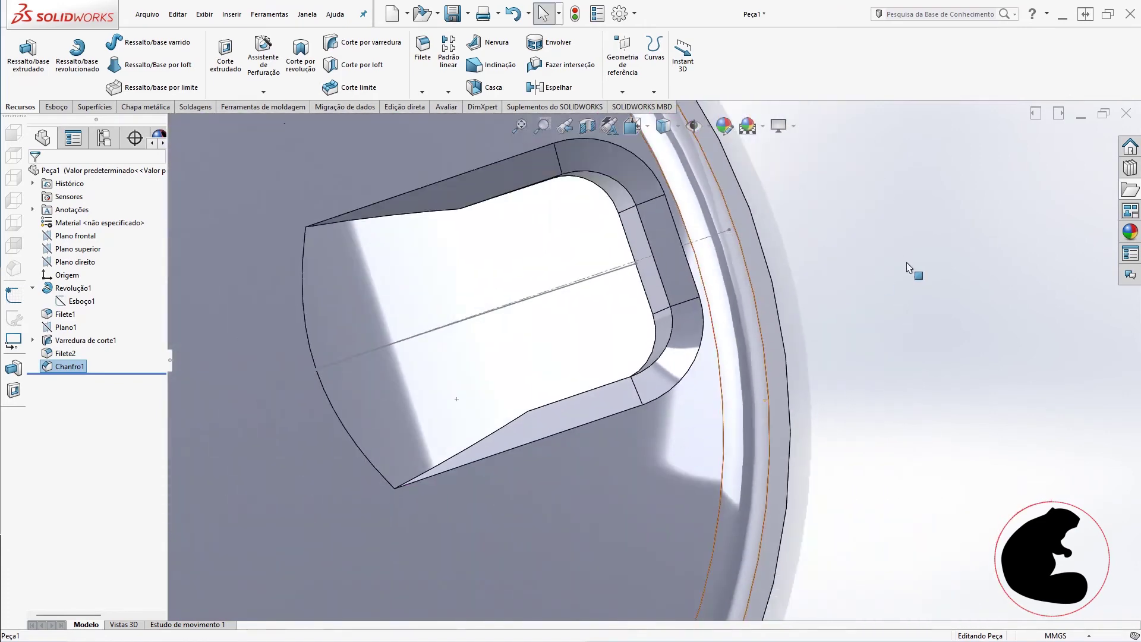
pyautogui.hotkey('ctrl', 'z')
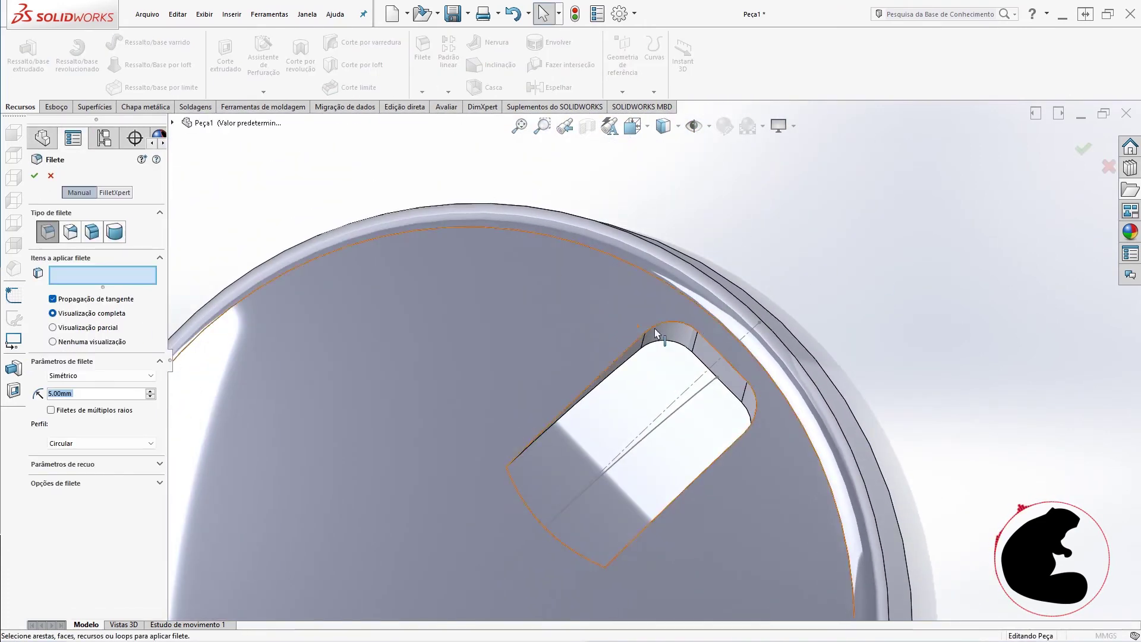
# - Trial a 2 mm fillet around the slot's top edge, inspect it, then undo it
pyautogui.click(669, 322)
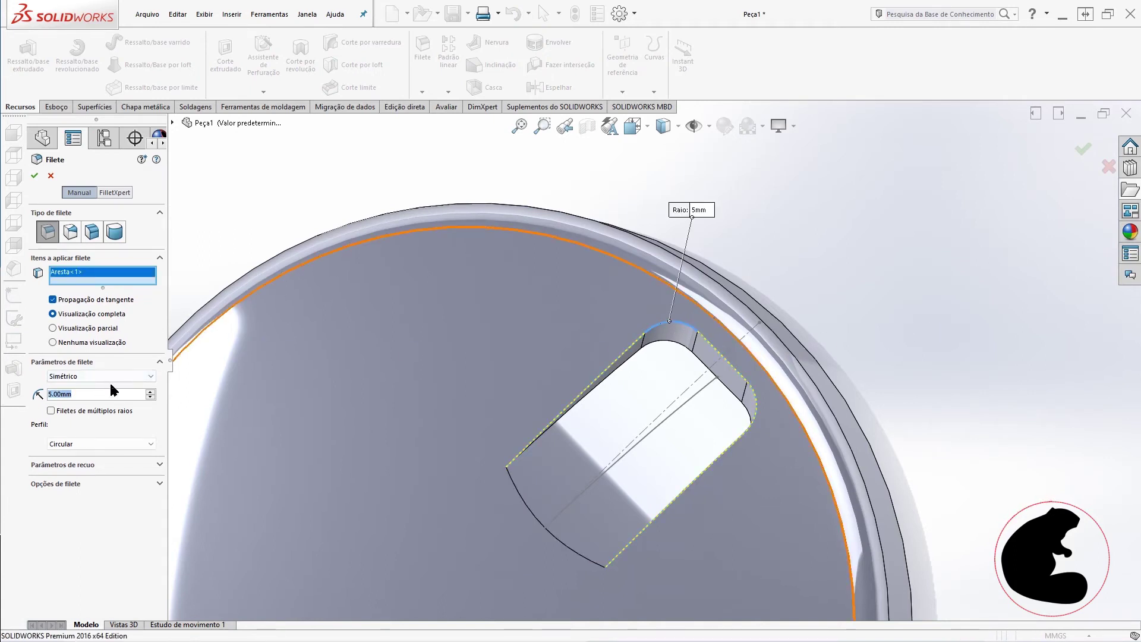
pyautogui.write('2')
pyautogui.press('Return')
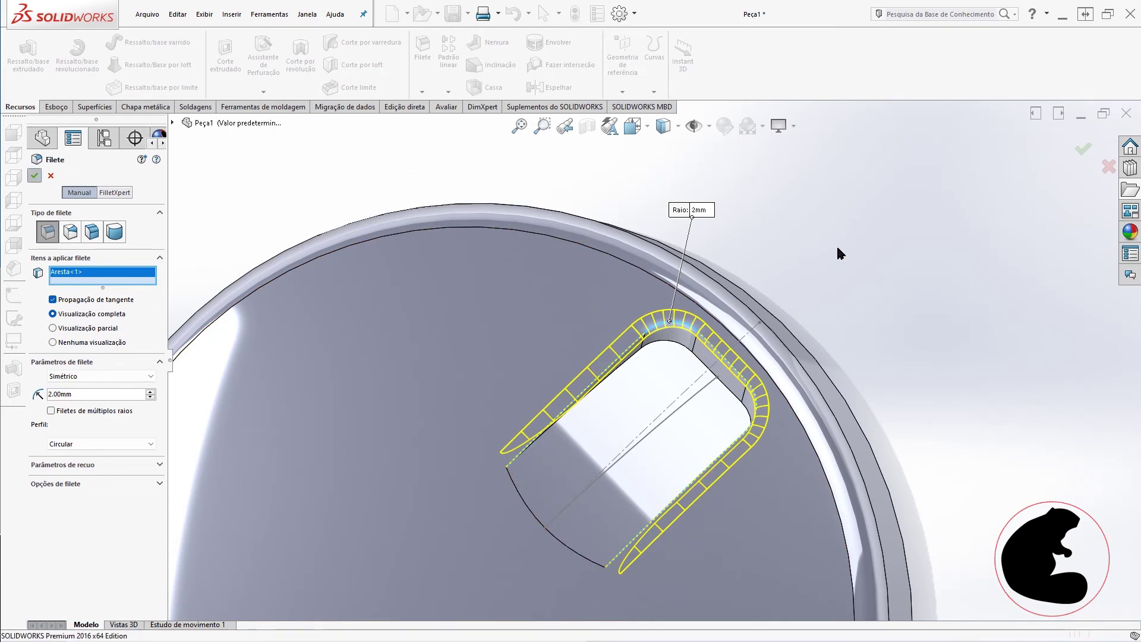
pyautogui.press('Return')
pyautogui.moveTo(854, 355)
pyautogui.mouseDown(button='middle')
pyautogui.moveTo(873, 397)
pyautogui.moveTo(890, 376)
pyautogui.mouseUp(button='middle')
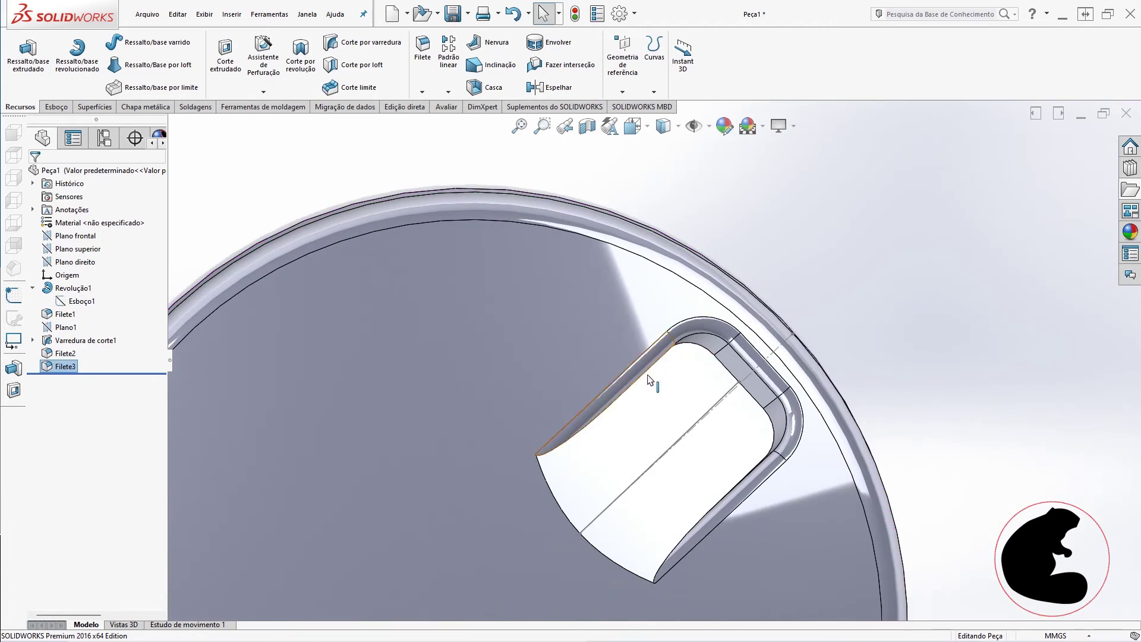
pyautogui.moveTo(747, 358)
pyautogui.mouseDown(button='middle')
pyautogui.moveTo(687, 237)
pyautogui.moveTo(739, 293)
pyautogui.moveTo(670, 220)
pyautogui.mouseUp(button='middle')
pyautogui.hotkey('ctrl', 'z')
# - Add Chanfro2, a 2 mm × 45° chamfer around the slot's top edge
pyautogui.click(421, 92)
pyautogui.click(442, 122)
pyautogui.click(683, 329)
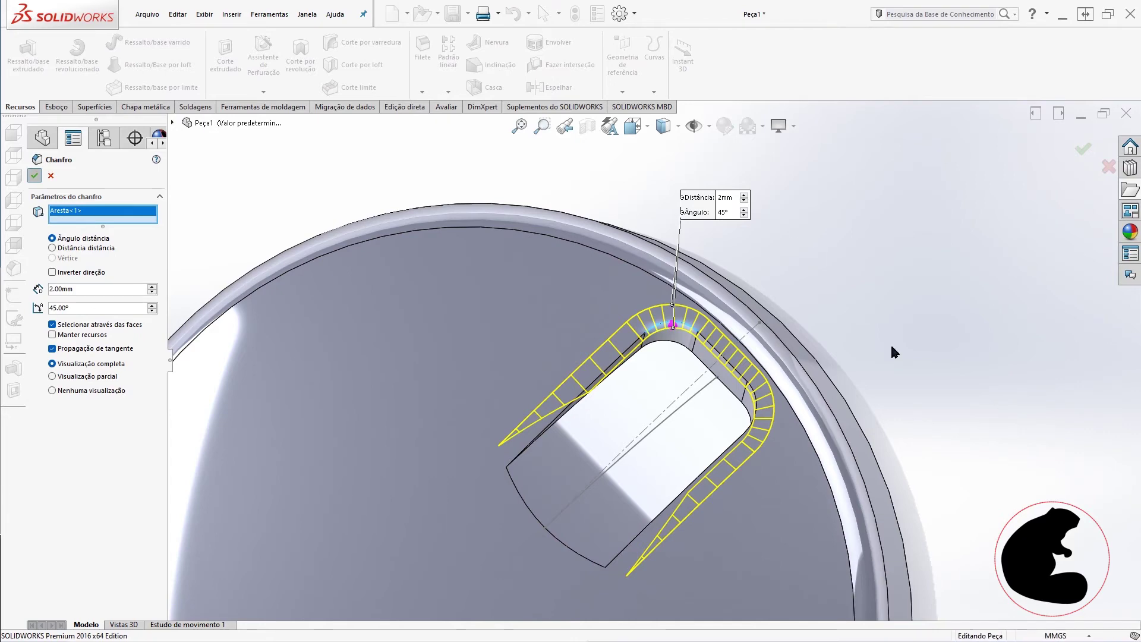
pyautogui.press('Return')
pyautogui.scroll(3, 780, 356)
pyautogui.moveTo(744, 324); pyautogui.dragTo(666, 440, button='middle')
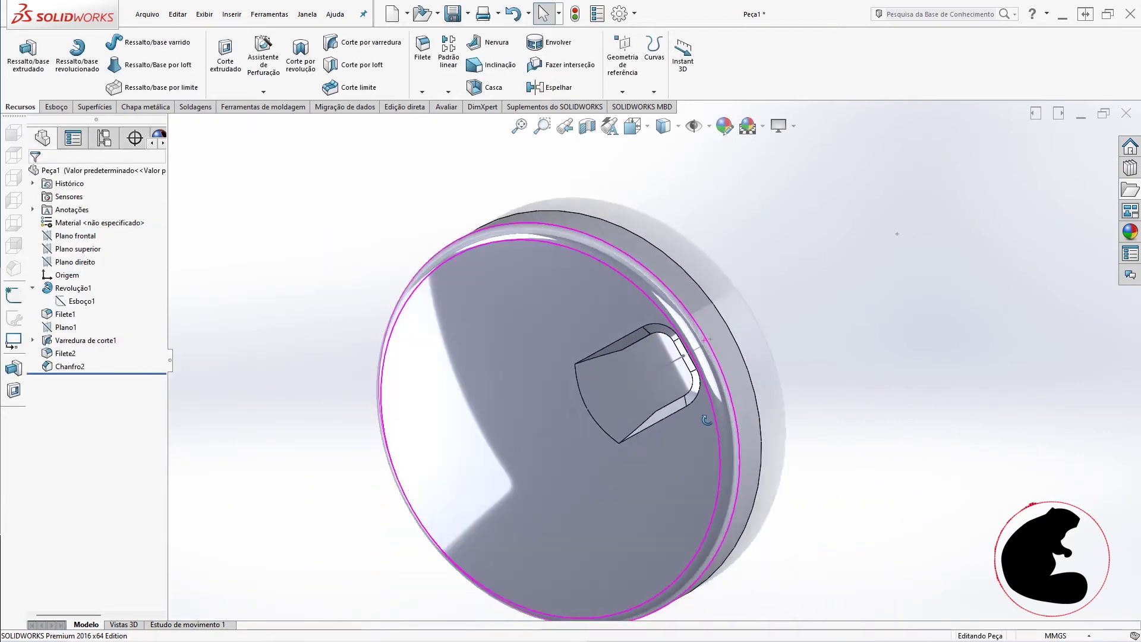
pyautogui.moveTo(791, 387); pyautogui.dragTo(715, 310, button='middle')
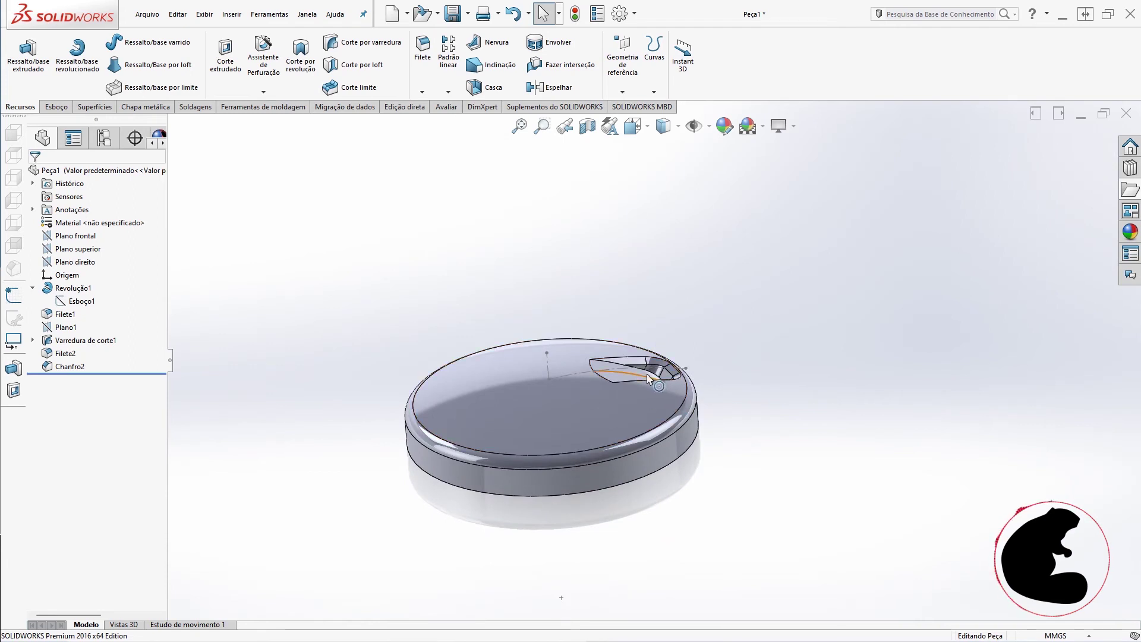
pyautogui.click(448, 92)
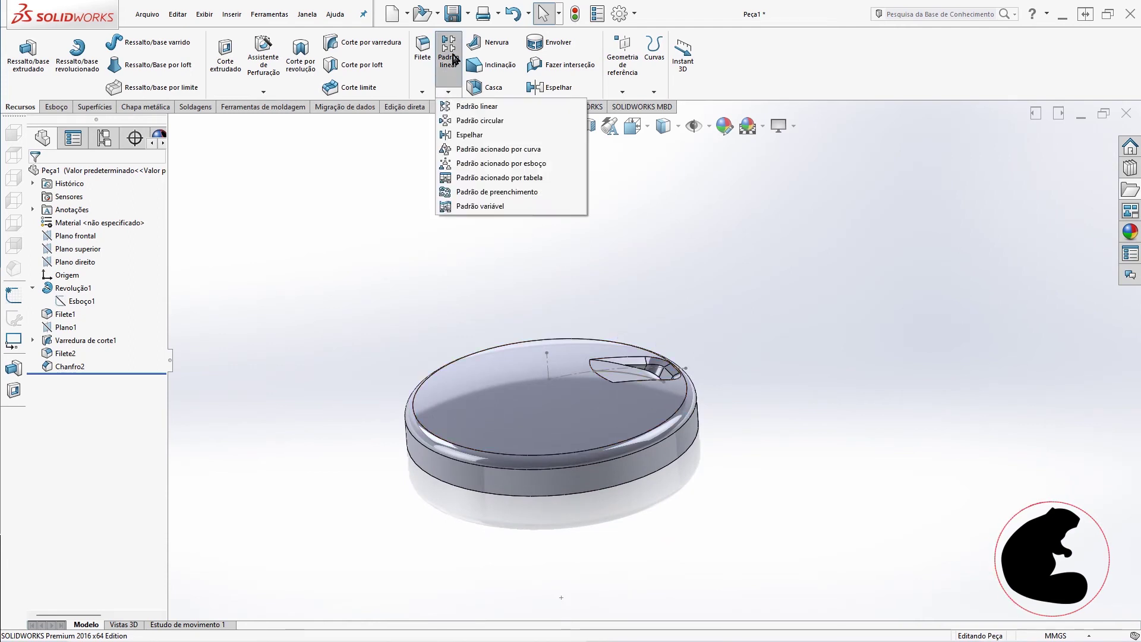
# - Start a circular pattern, trying and then removing the Esboço2 sketch line as its axis
pyautogui.click(467, 122)
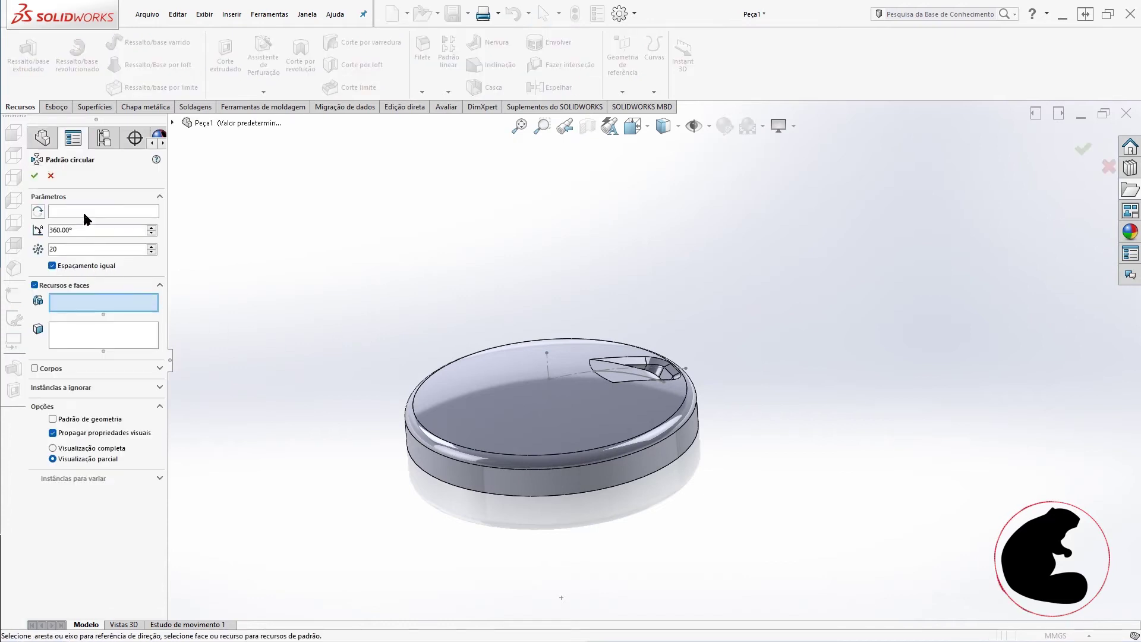
pyautogui.click(81, 211)
pyautogui.scroll(-2, 520, 382)
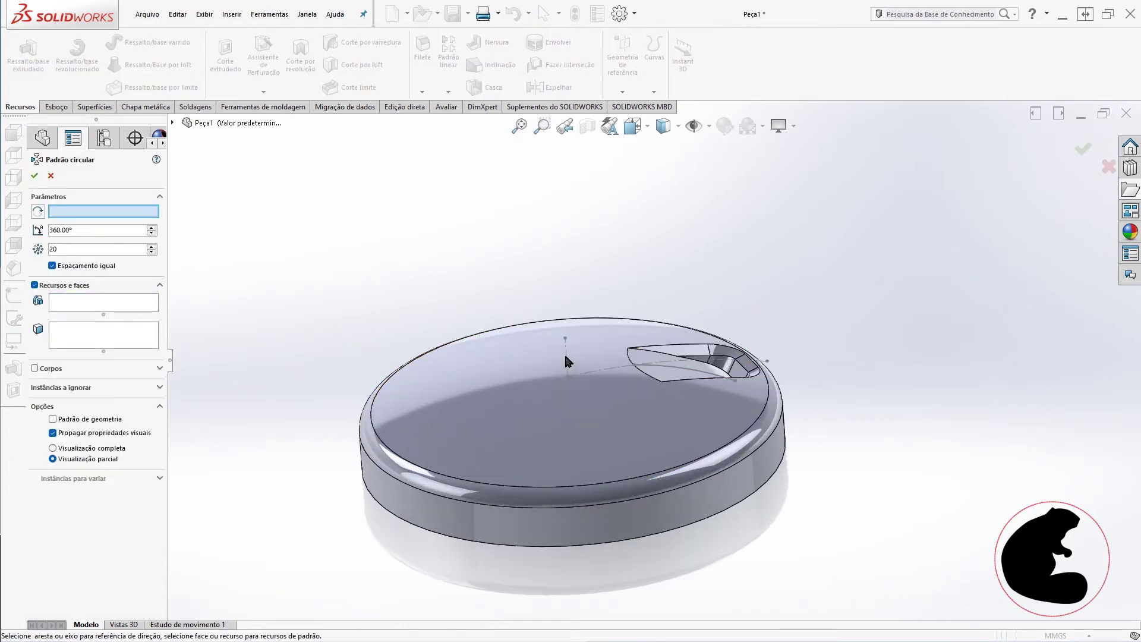
pyautogui.moveTo(564, 360); pyautogui.dragTo(563, 335, button='middle')
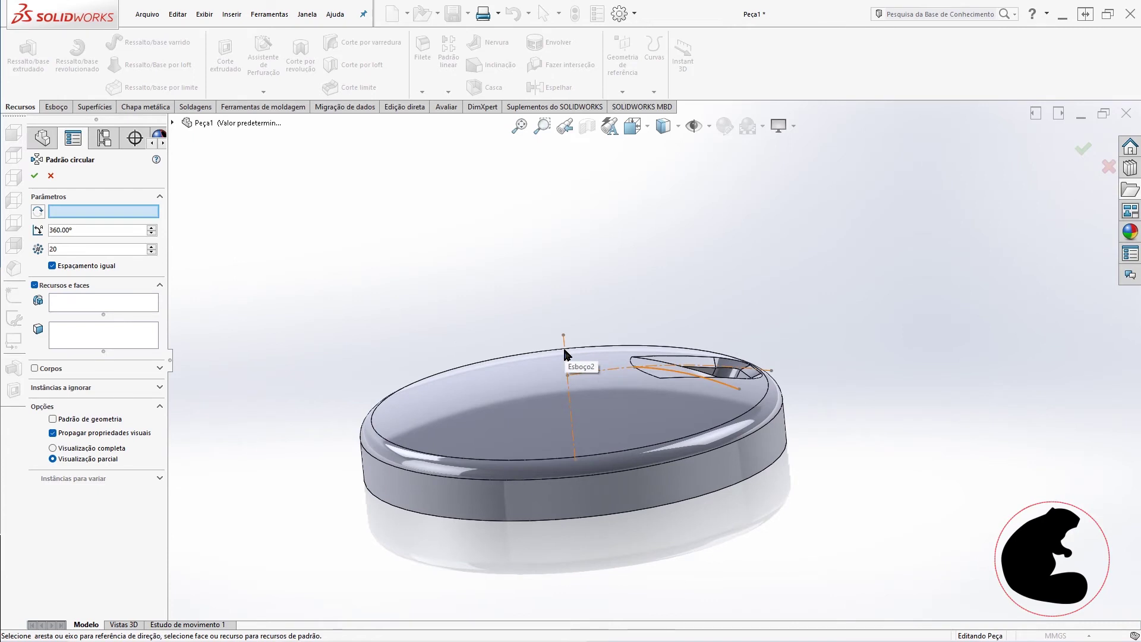
pyautogui.click(564, 355)
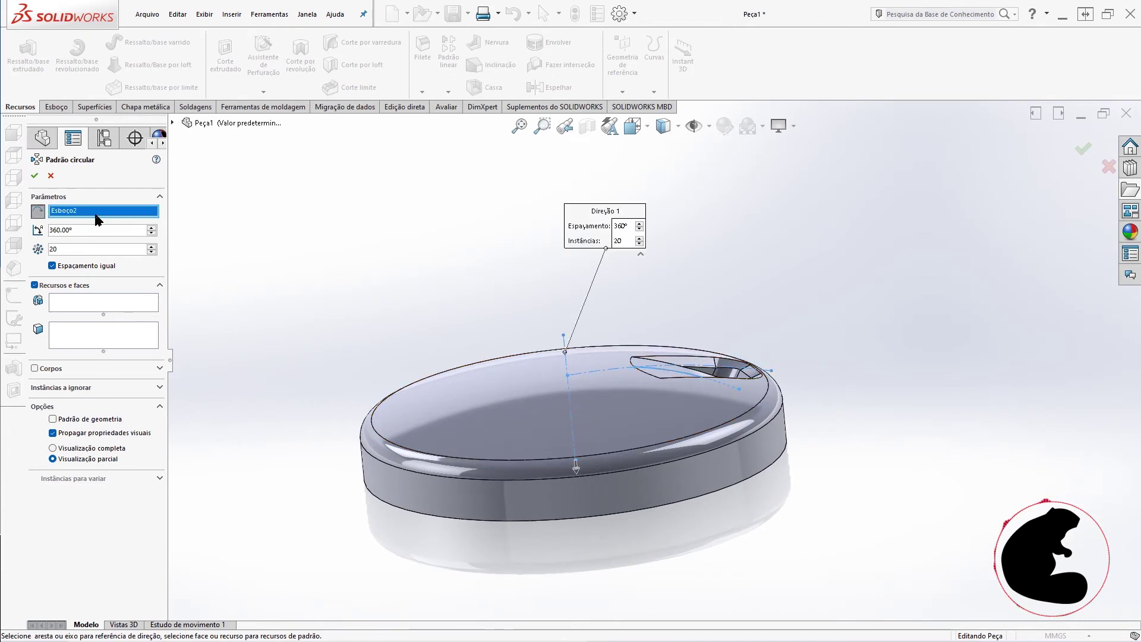
pyautogui.scroll(-1, 402, 332)
pyautogui.press('Delete')
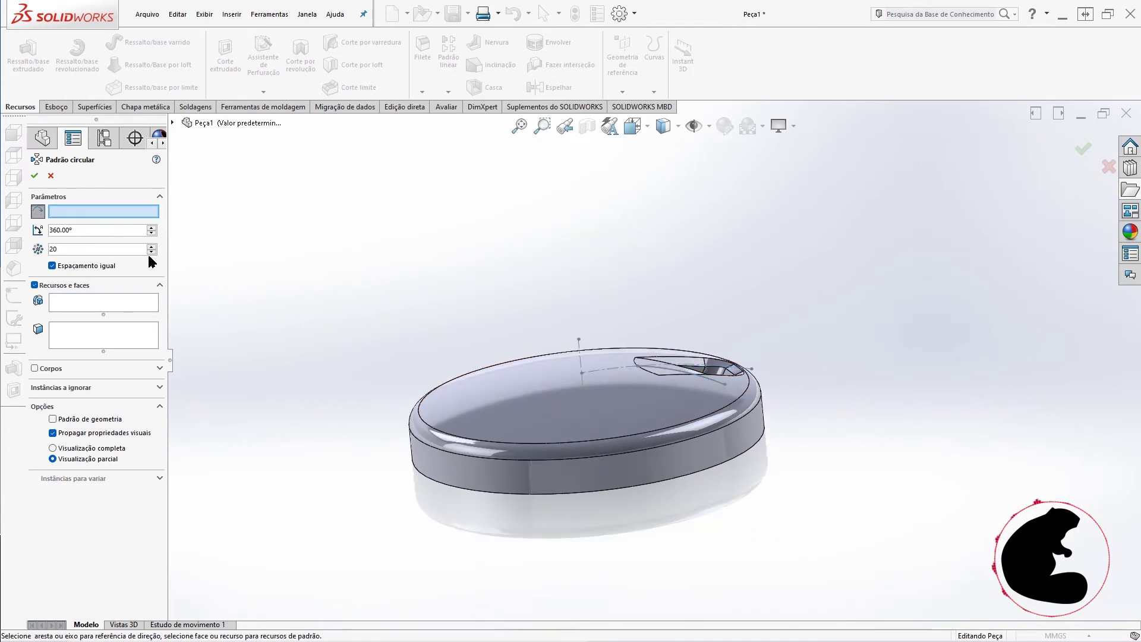
# - Show temporary axes and set the central axis Eixo<1> as the pattern axis
pyautogui.click(695, 124)
pyautogui.click(720, 177)
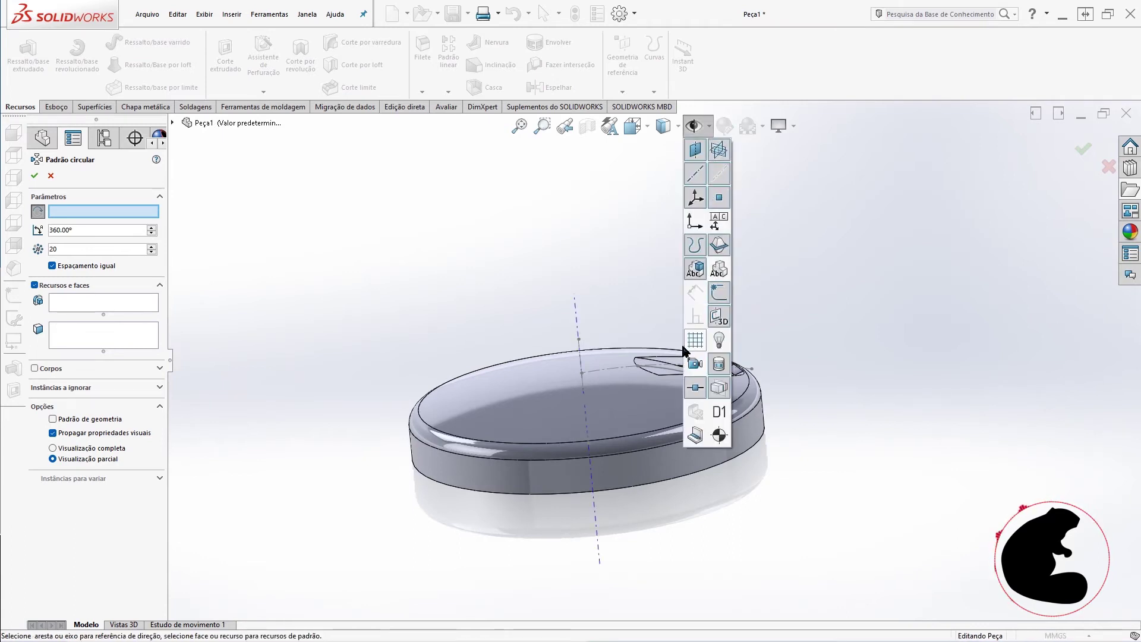
pyautogui.click(575, 314)
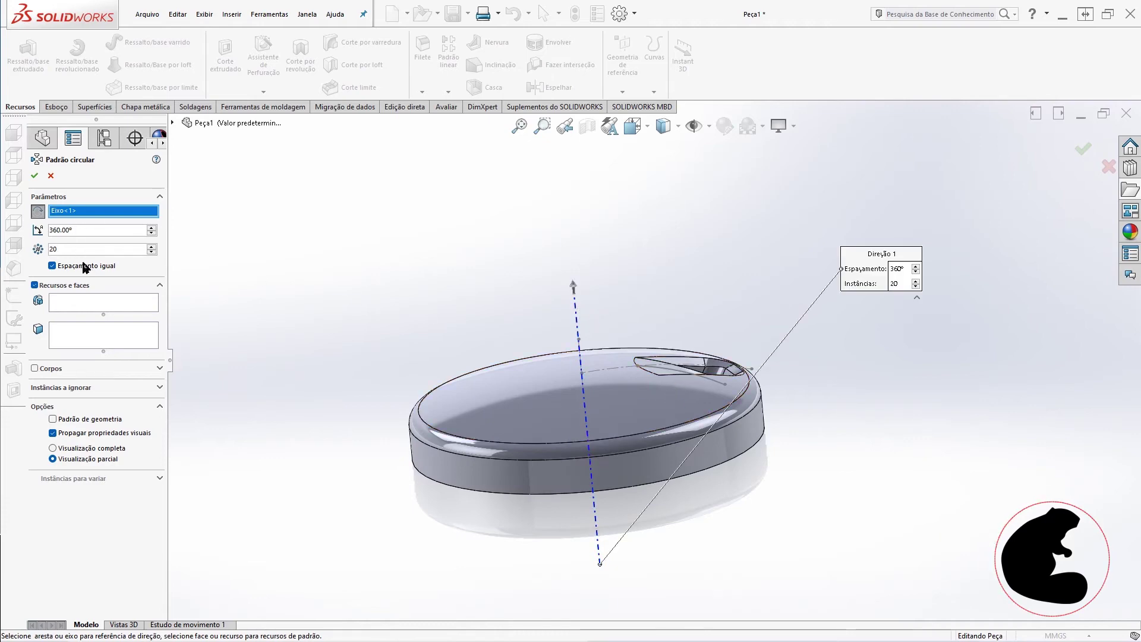
pyautogui.click(89, 304)
pyautogui.moveTo(562, 340); pyautogui.dragTo(595, 333, button='middle')
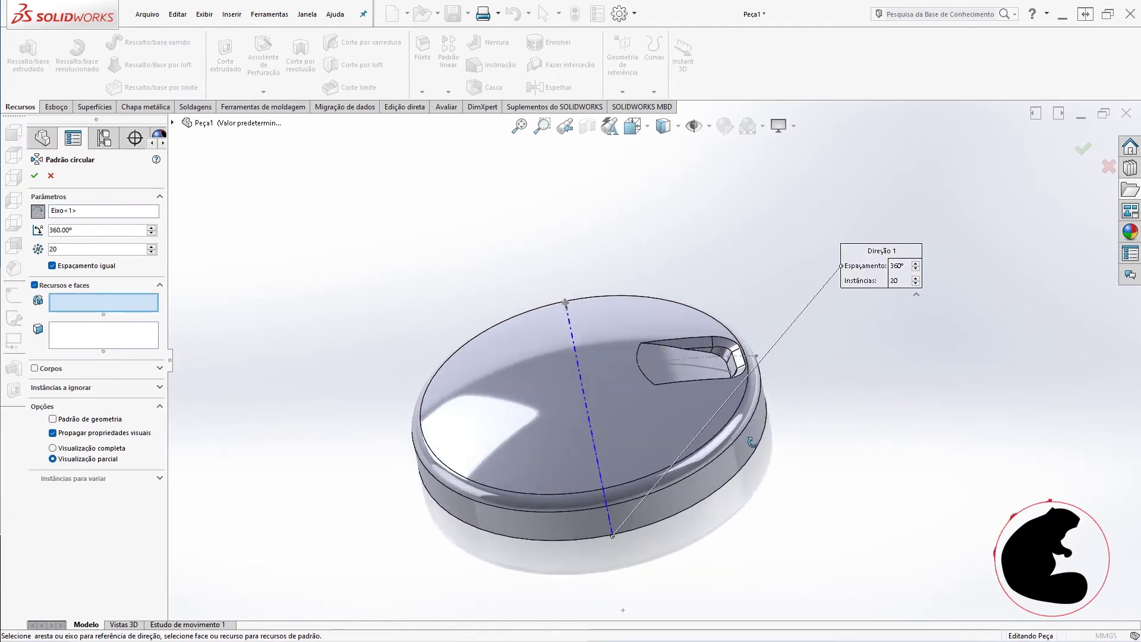
# - Pattern Varredura de corte1 six times over 360°, excluding Chanfro2, creating PadrãoCircular2
pyautogui.scroll(-3, 654, 356)
pyautogui.click(672, 369)
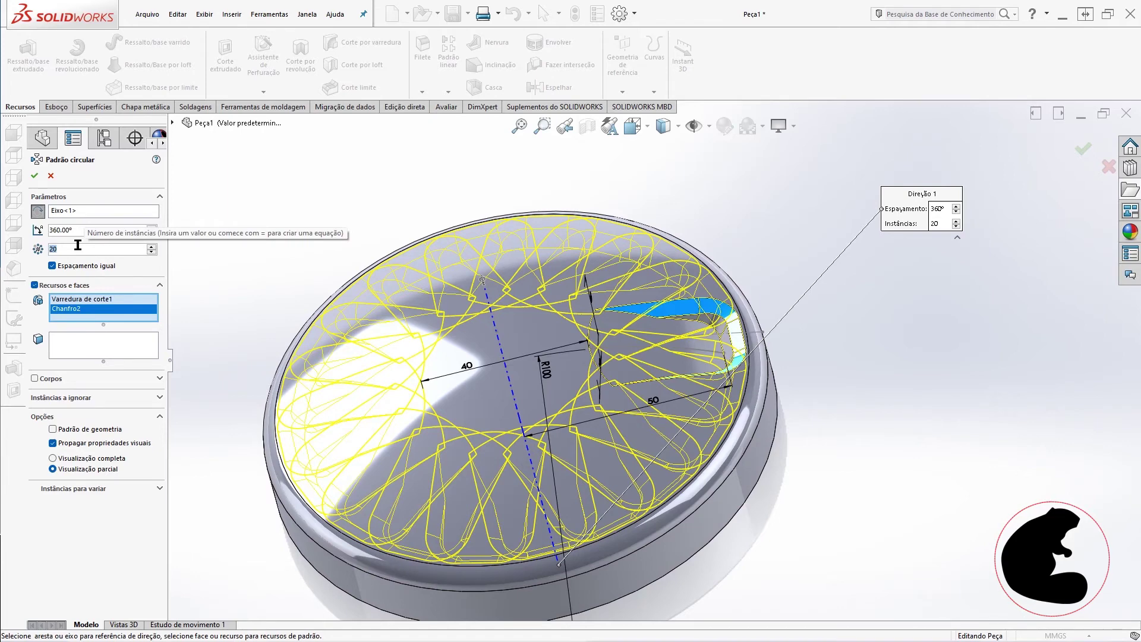
pyautogui.write('6')
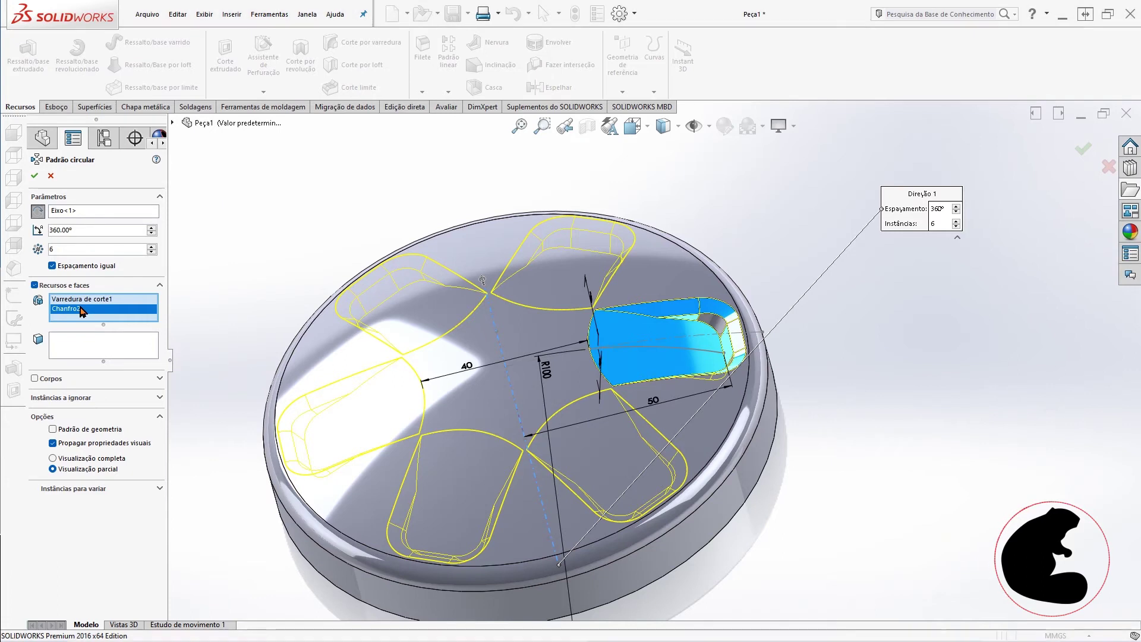
pyautogui.press('Delete')
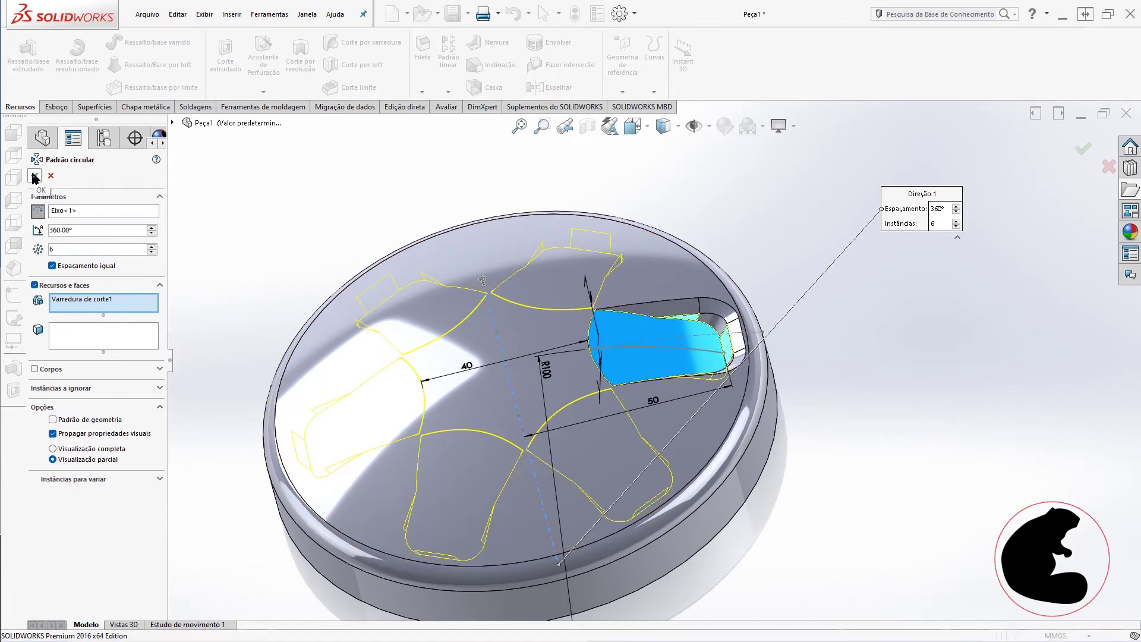
pyautogui.press('Return')
pyautogui.moveTo(822, 373)
pyautogui.mouseDown(button='middle')
pyautogui.moveTo(819, 278)
pyautogui.moveTo(708, 292)
pyautogui.mouseUp(button='middle')
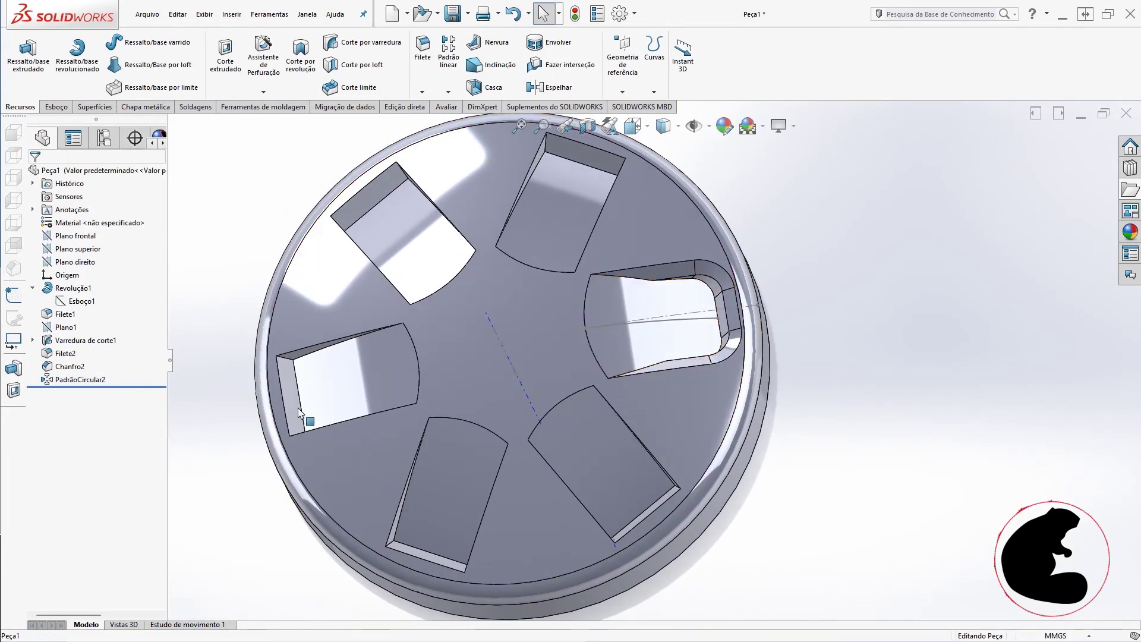
# - Edit PadrãoCircular2 to include Filete2 and Chanfro2, then cancel after the rebuild error
pyautogui.rightClick(64, 381)
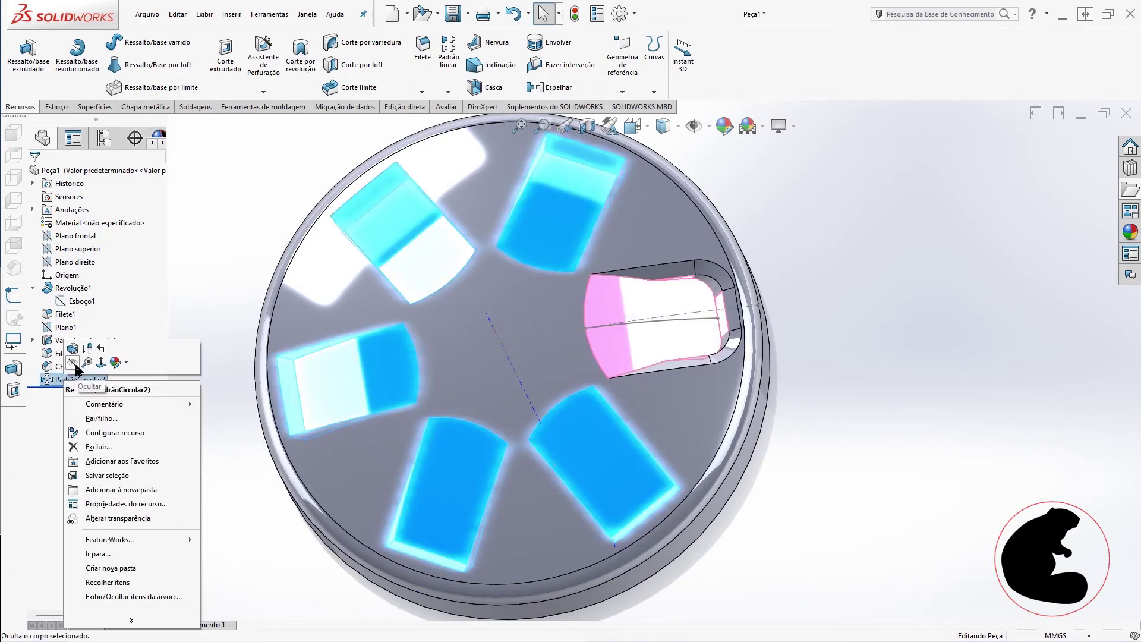
pyautogui.click(73, 348)
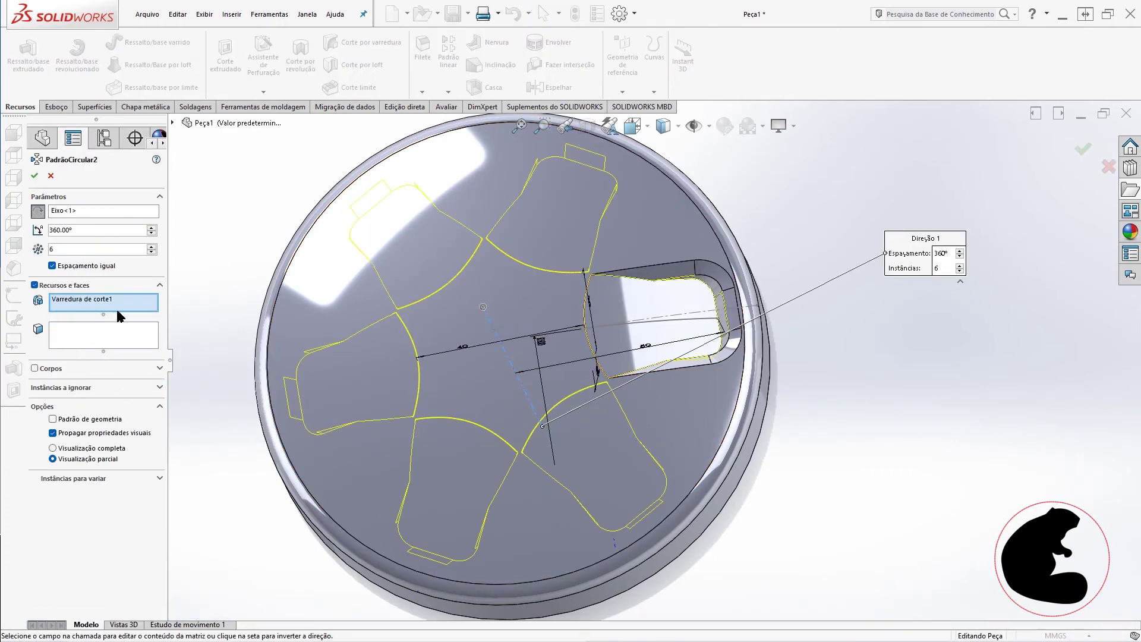
pyautogui.click(710, 284)
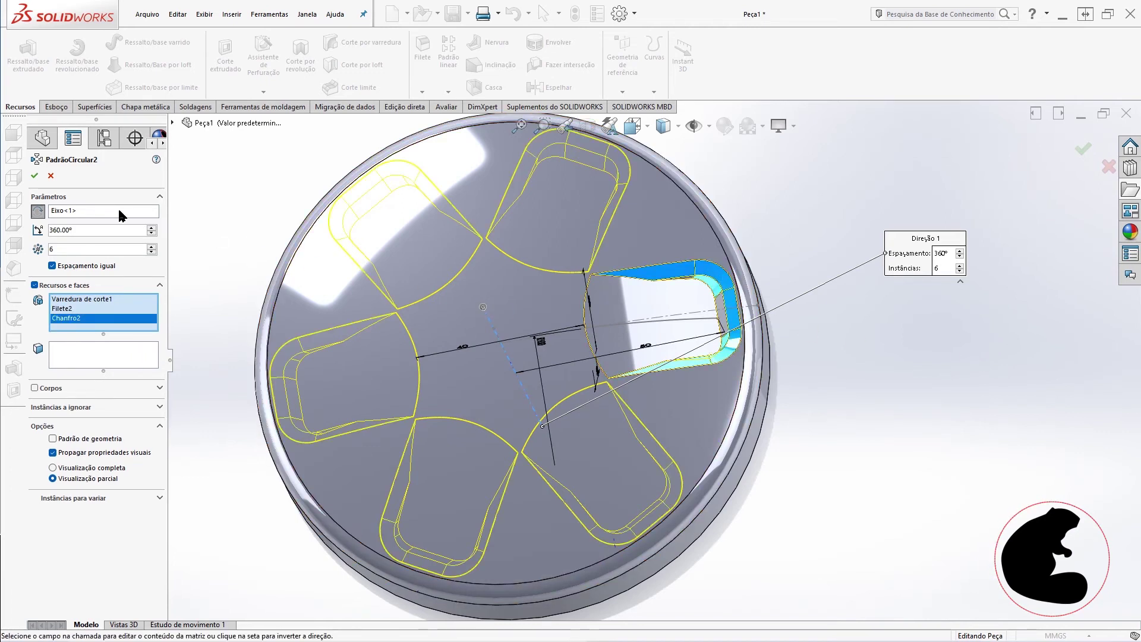
pyautogui.click(34, 176)
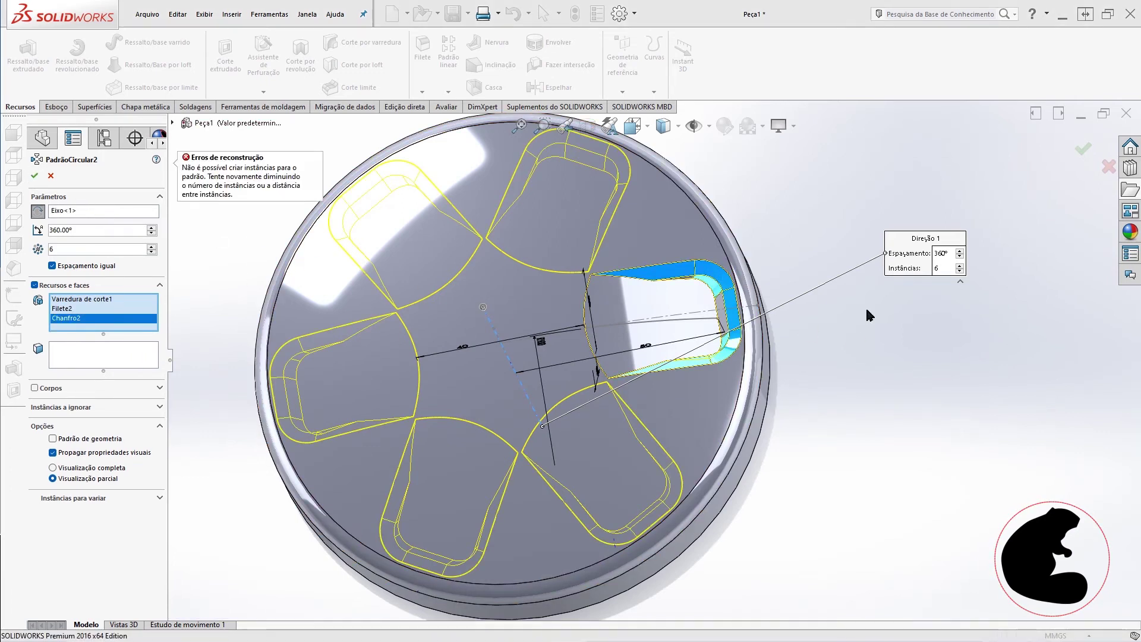
pyautogui.click(52, 176)
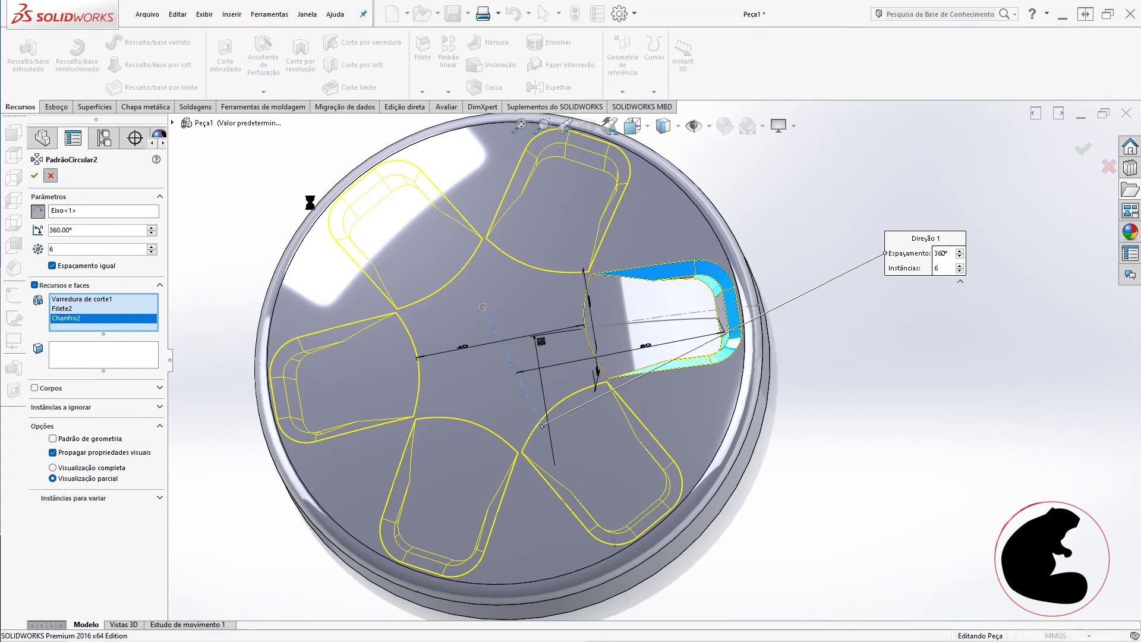
pyautogui.moveTo(673, 285); pyautogui.dragTo(469, 208, button='middle')
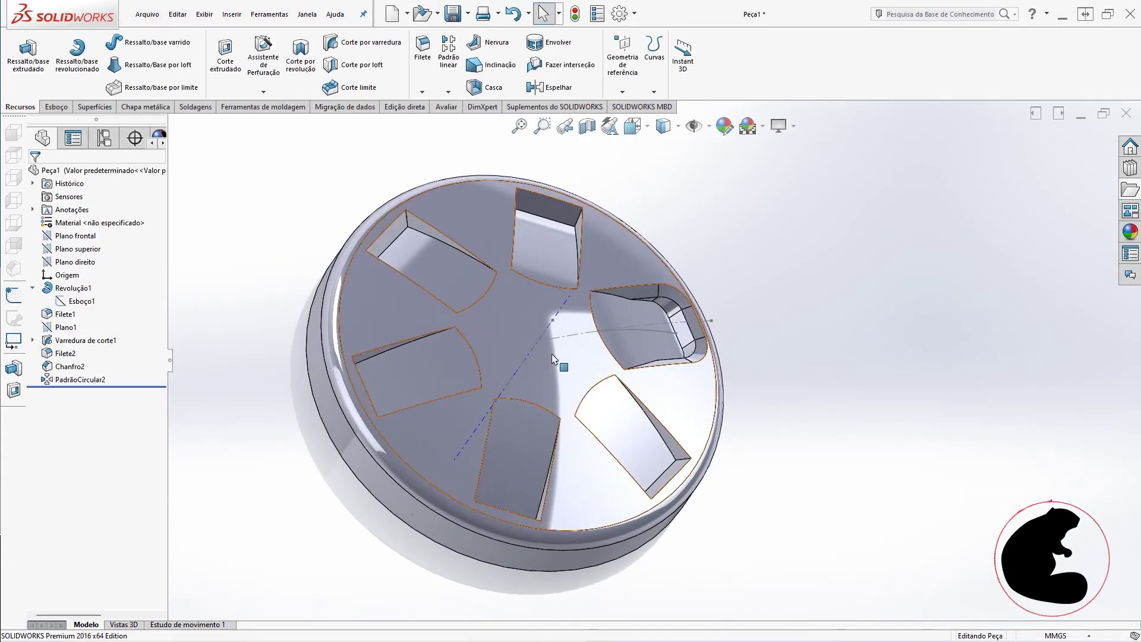
pyautogui.scroll(-3, 625, 355)
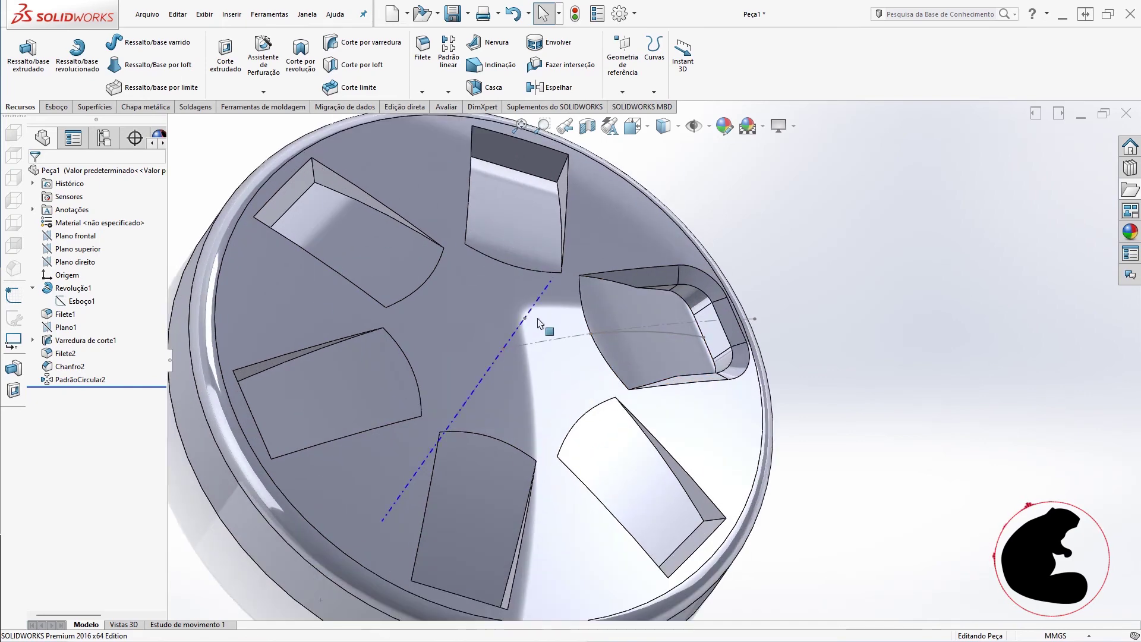
pyautogui.moveTo(801, 233); pyautogui.dragTo(654, 285, button='middle')
pyautogui.scroll(3, 501, 311)
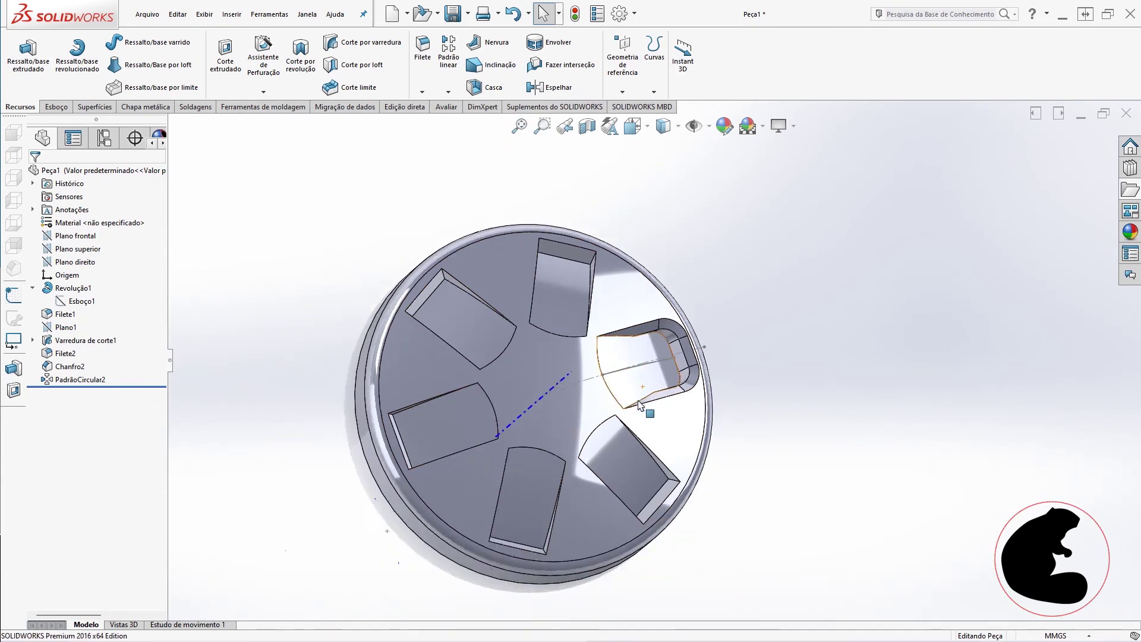
pyautogui.scroll(-3, 639, 406)
pyautogui.scroll(-2, 726, 355)
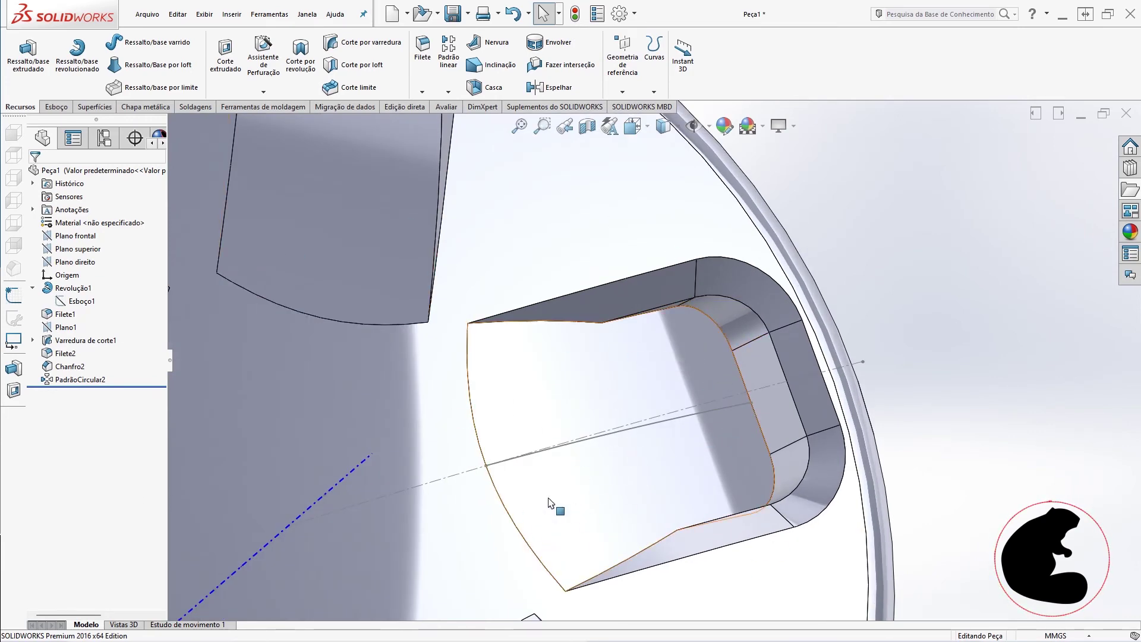
pyautogui.scroll(3, 731, 440)
pyautogui.click(422, 47)
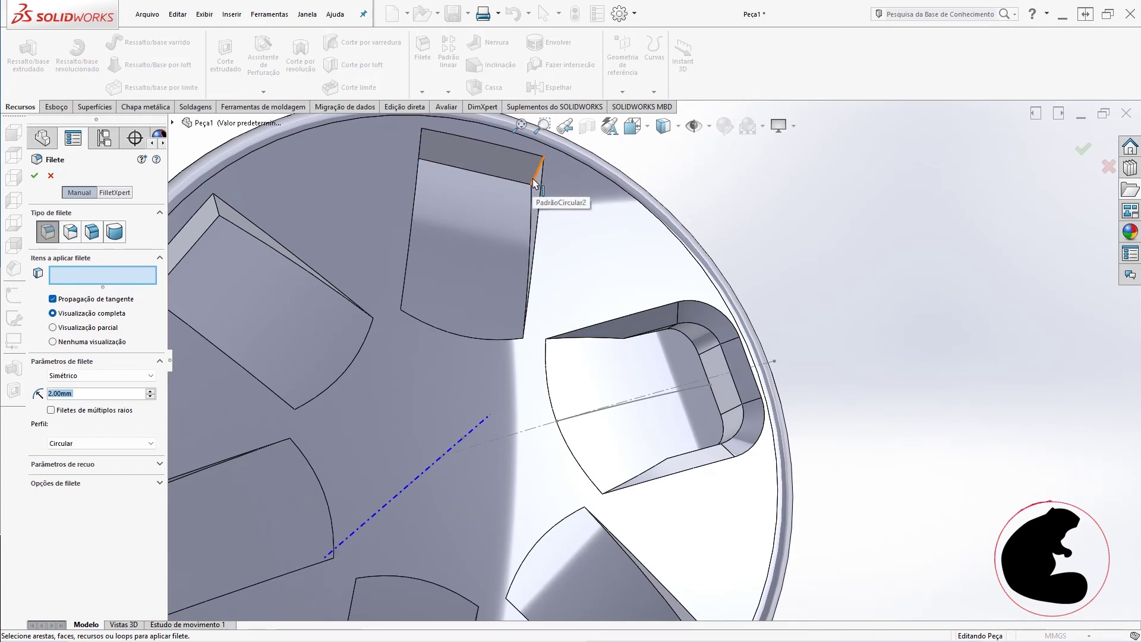
# - Select the first pockets' outer corner edges for a fillet, dropping a wrongly picked face
pyautogui.click(533, 183)
pyautogui.moveTo(521, 197); pyautogui.dragTo(432, 156, button='middle')
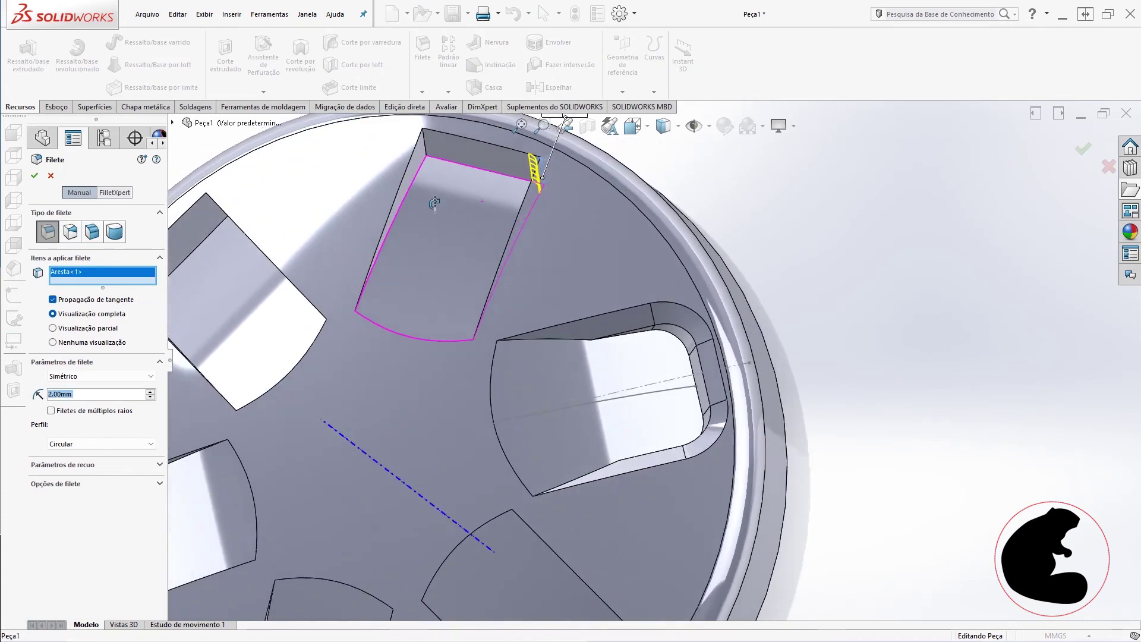
pyautogui.click(427, 152)
pyautogui.scroll(2, 318, 277)
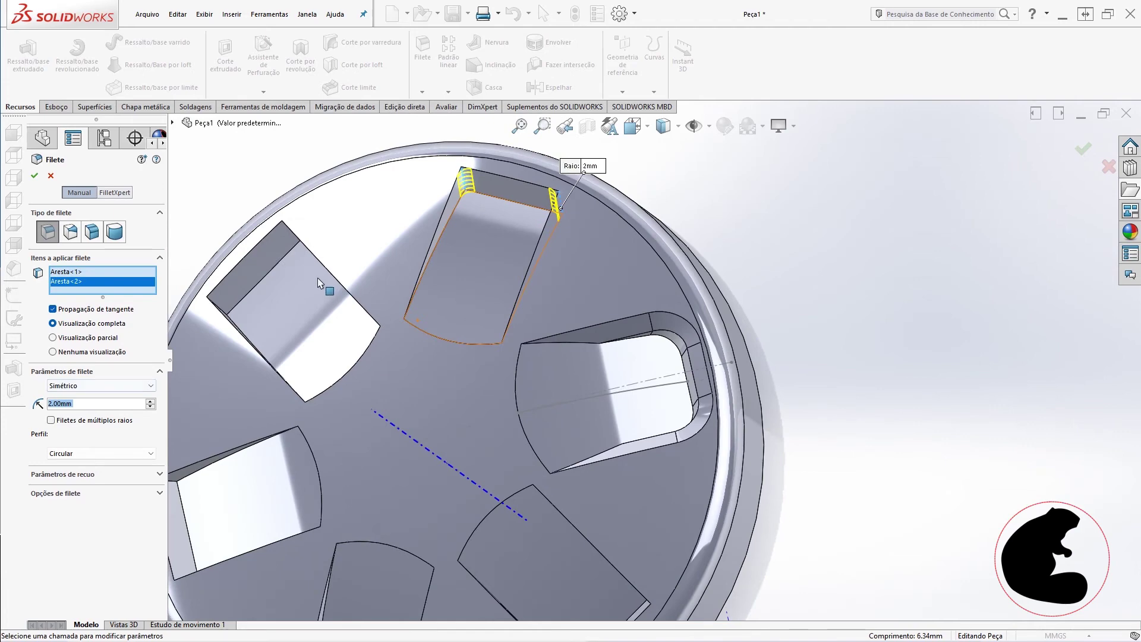
pyautogui.scroll(2, 317, 277)
pyautogui.click(284, 234)
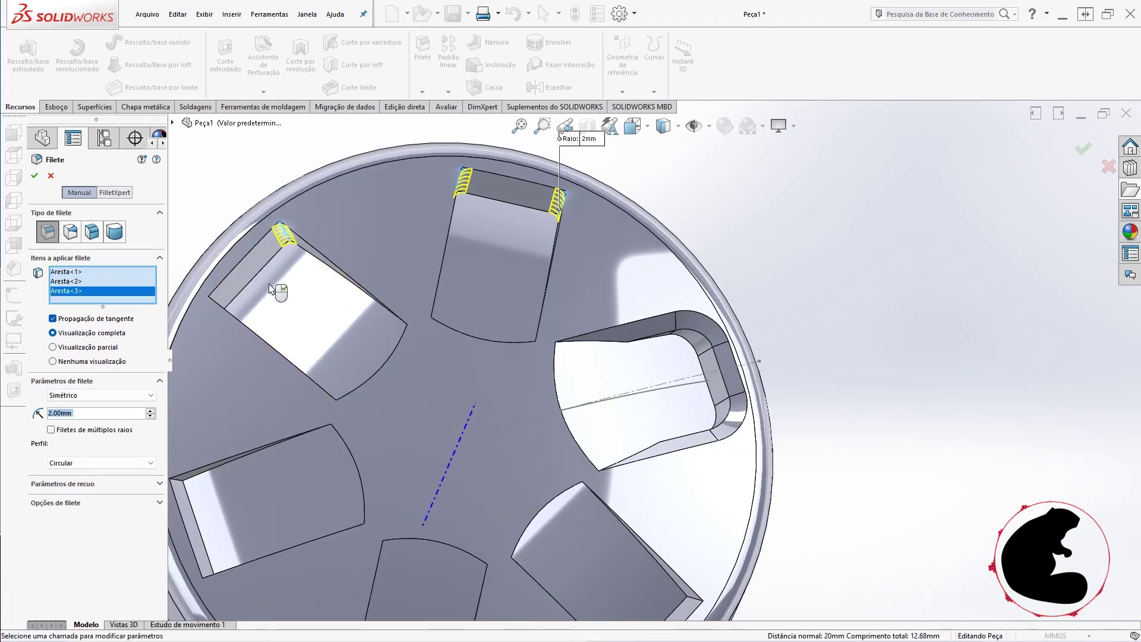
pyautogui.moveTo(275, 286); pyautogui.dragTo(245, 352, button='middle')
pyautogui.click(217, 316)
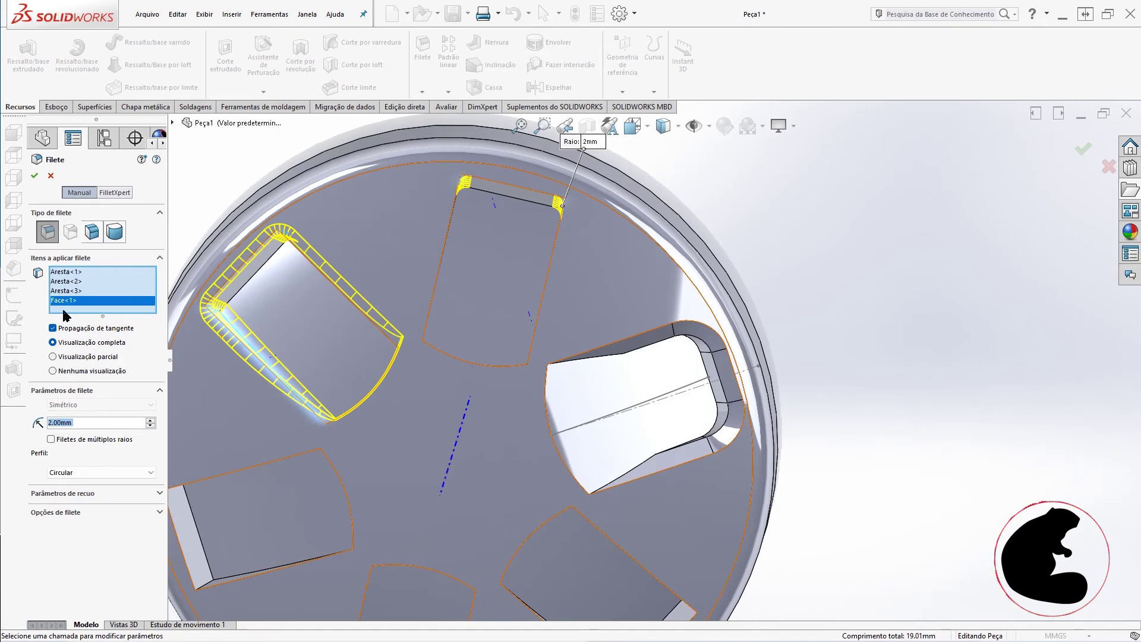
pyautogui.scroll(-3, 241, 319)
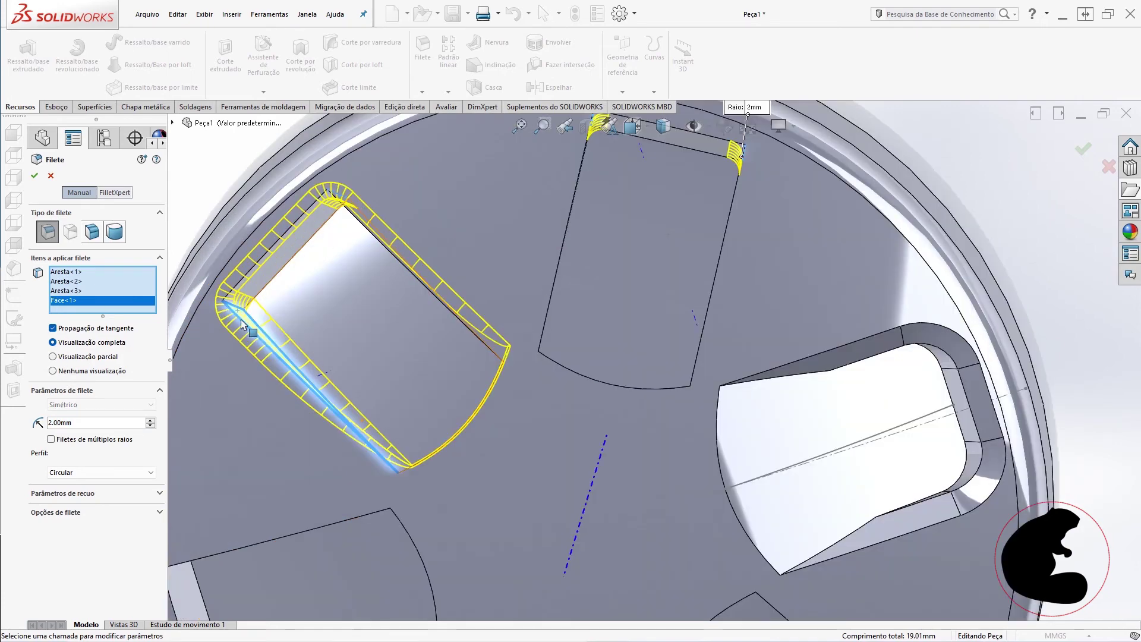
pyautogui.scroll(-2, 241, 319)
pyautogui.press('Delete')
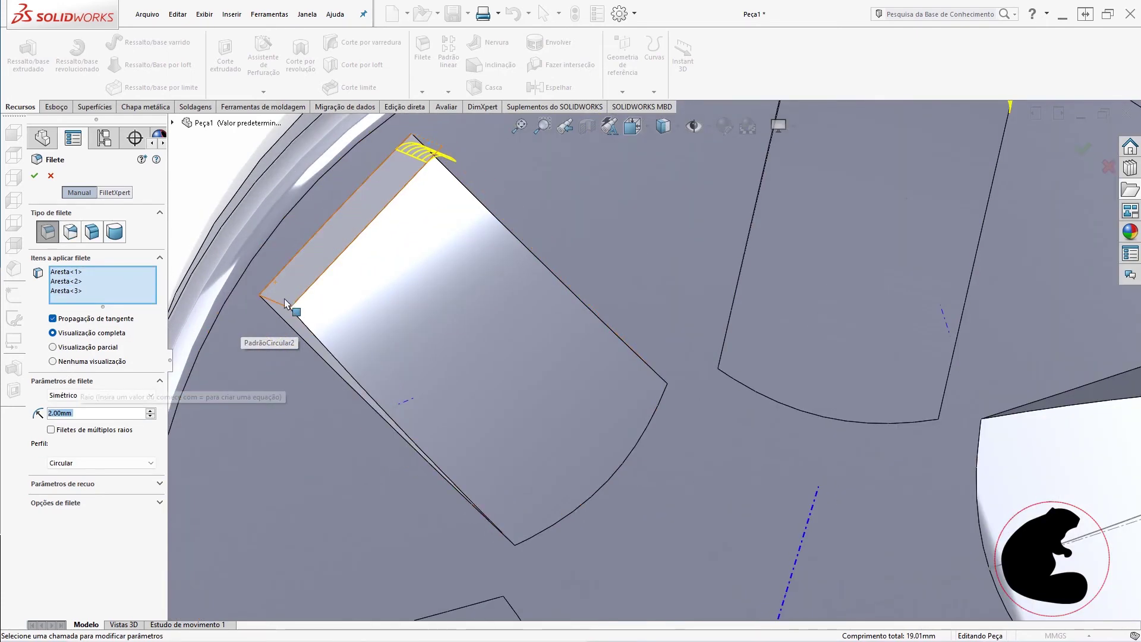
pyautogui.click(284, 305)
pyautogui.scroll(5, 390, 397)
pyautogui.scroll(-5, 599, 355)
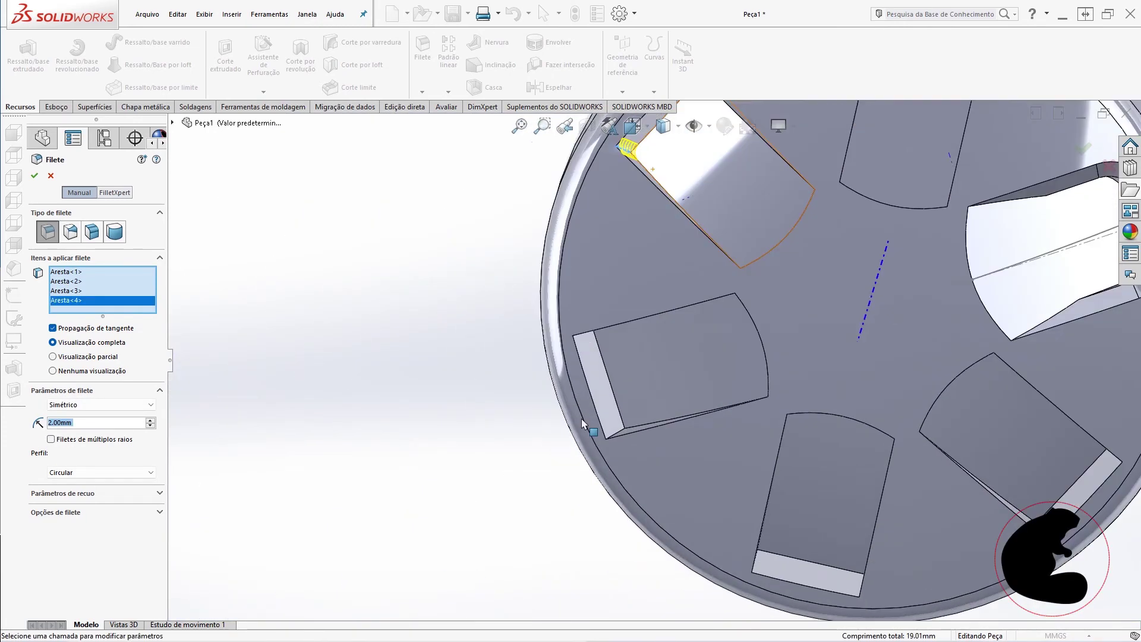
# - Add the remaining pockets' corner edges, completing the ten-edge fillet selection
pyautogui.click(602, 339)
pyautogui.moveTo(641, 382); pyautogui.dragTo(653, 476, button='middle')
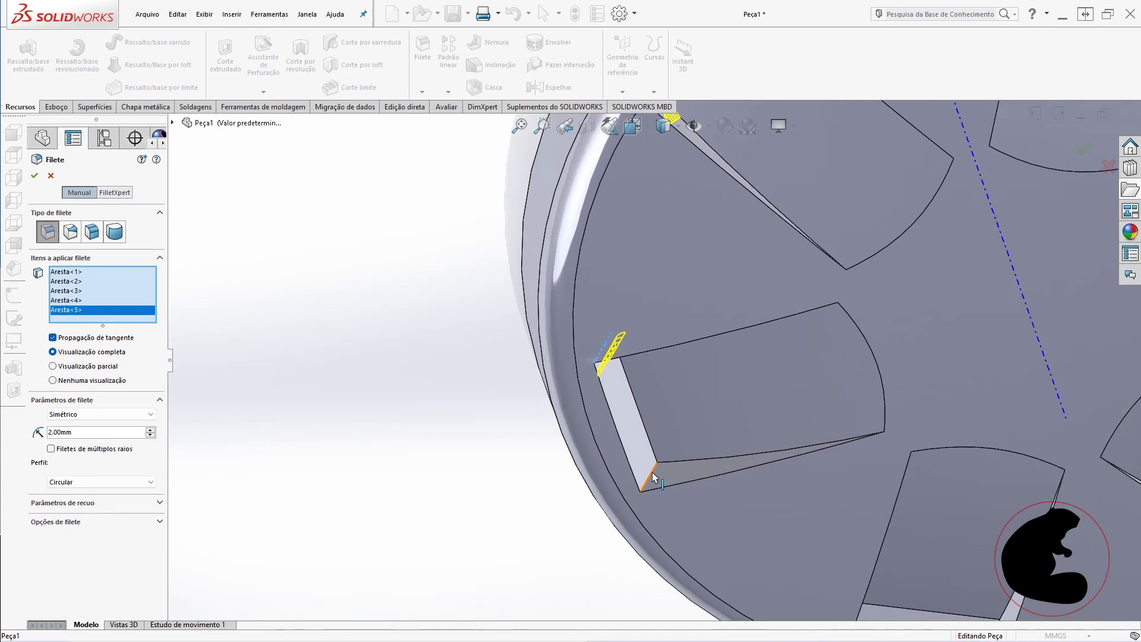
pyautogui.click(653, 475)
pyautogui.scroll(4, 713, 493)
pyautogui.scroll(-6, 797, 517)
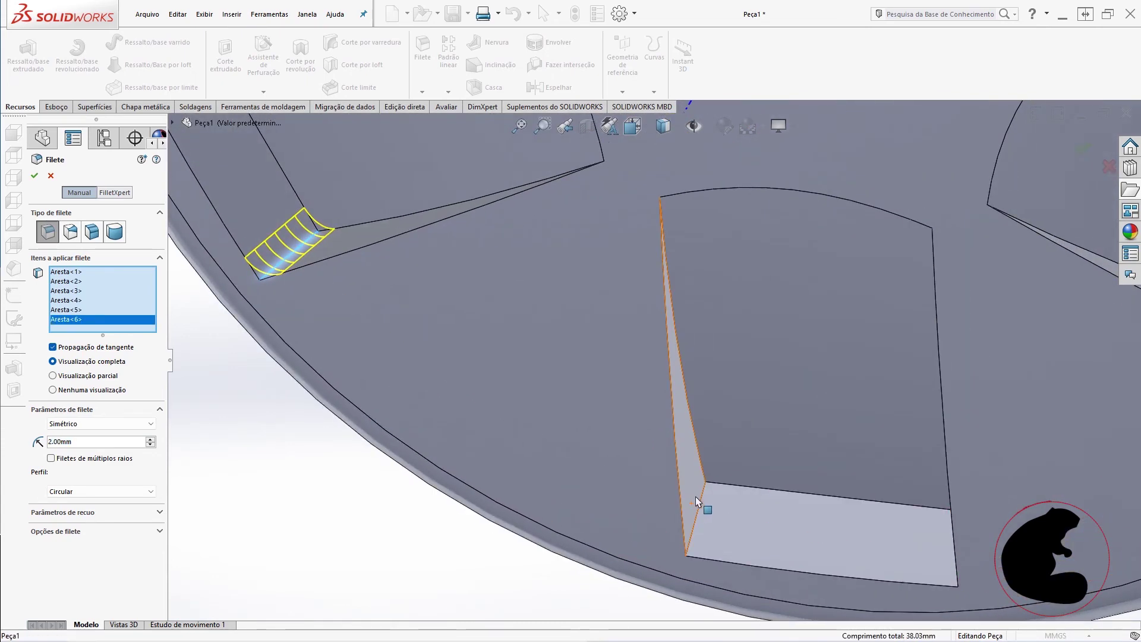
pyautogui.click(701, 493)
pyautogui.scroll(4, 712, 501)
pyautogui.moveTo(796, 553); pyautogui.dragTo(996, 563, button='middle')
pyautogui.scroll(2, 861, 473)
pyautogui.click(853, 465)
pyautogui.moveTo(853, 466); pyautogui.dragTo(982, 368, button='middle')
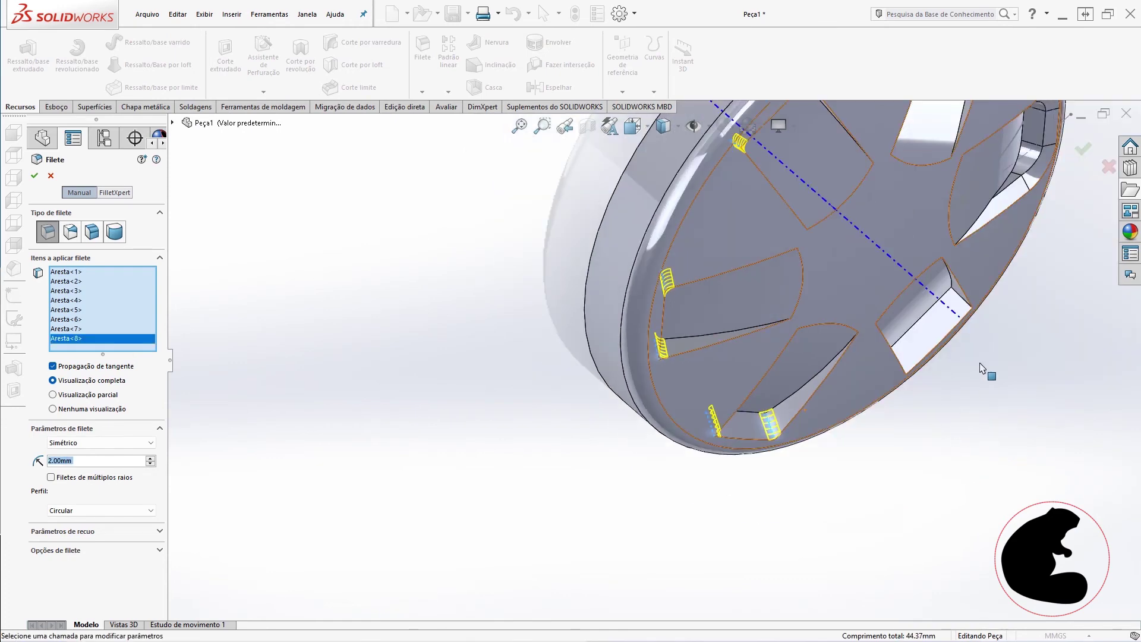
pyautogui.scroll(-3, 814, 362)
pyautogui.scroll(-3, 696, 372)
pyautogui.scroll(-2, 672, 382)
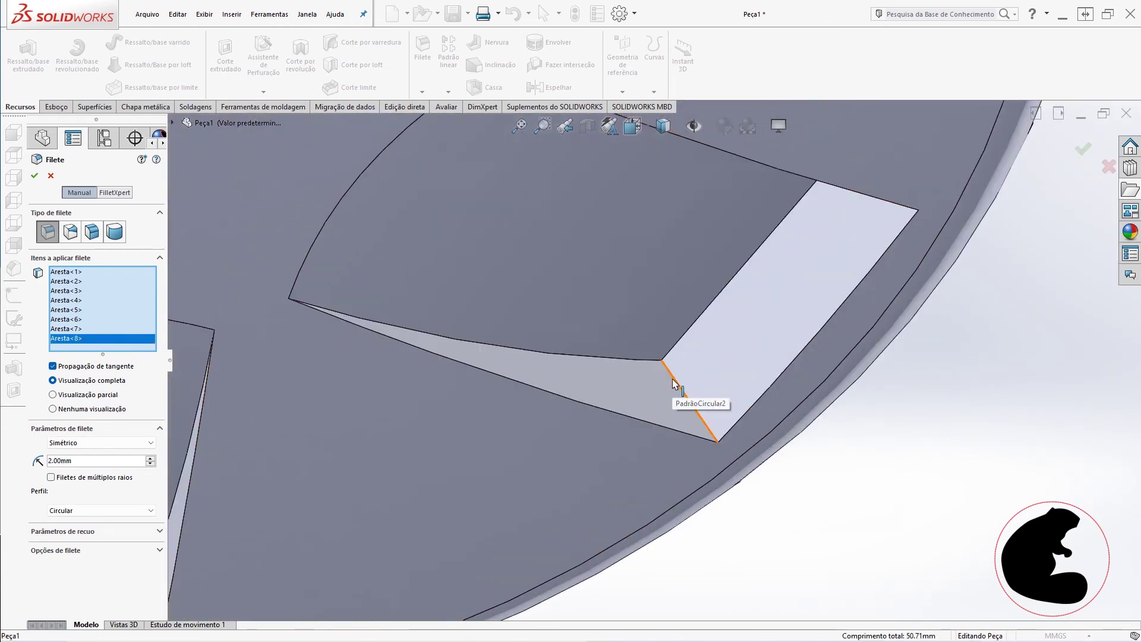
pyautogui.click(672, 382)
pyautogui.scroll(3, 672, 383)
pyautogui.moveTo(787, 301); pyautogui.dragTo(794, 274, button='middle')
pyautogui.scroll(-3, 795, 260)
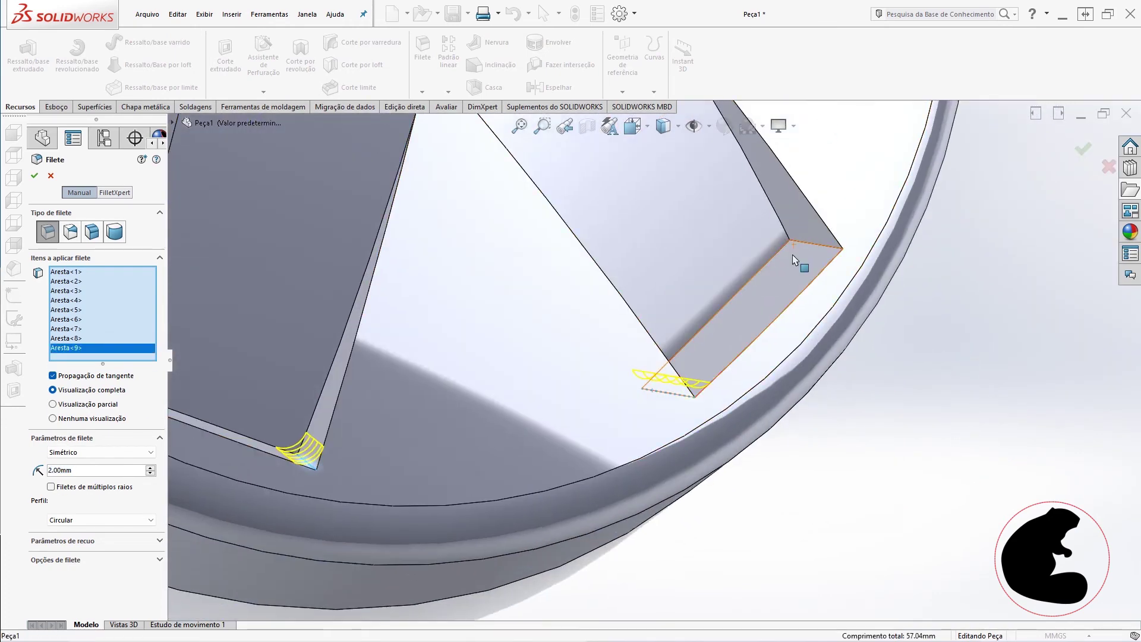
pyautogui.click(798, 248)
pyautogui.scroll(3, 798, 249)
pyautogui.moveTo(798, 249)
pyautogui.mouseDown(button='middle')
pyautogui.moveTo(688, 190)
pyautogui.moveTo(535, 309)
pyautogui.mouseUp(button='middle')
pyautogui.scroll(-1, 687, 190)
pyautogui.scroll(3, 667, 203)
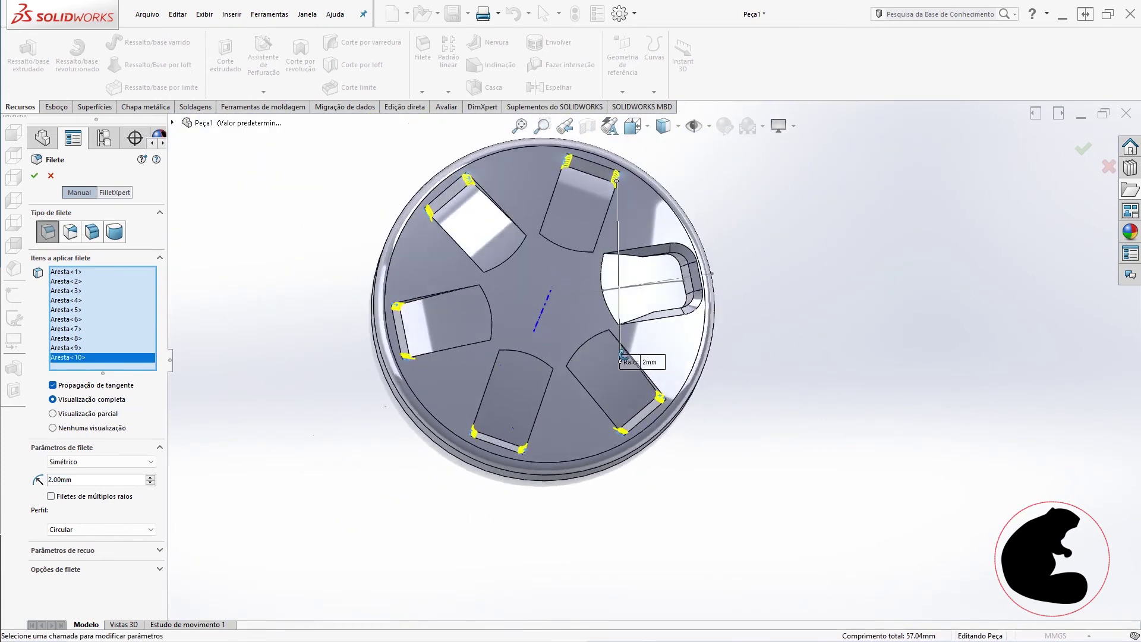
# - Set the fillet radius to 5 mm and create Filete4
pyautogui.write('5')
pyautogui.press('Return')
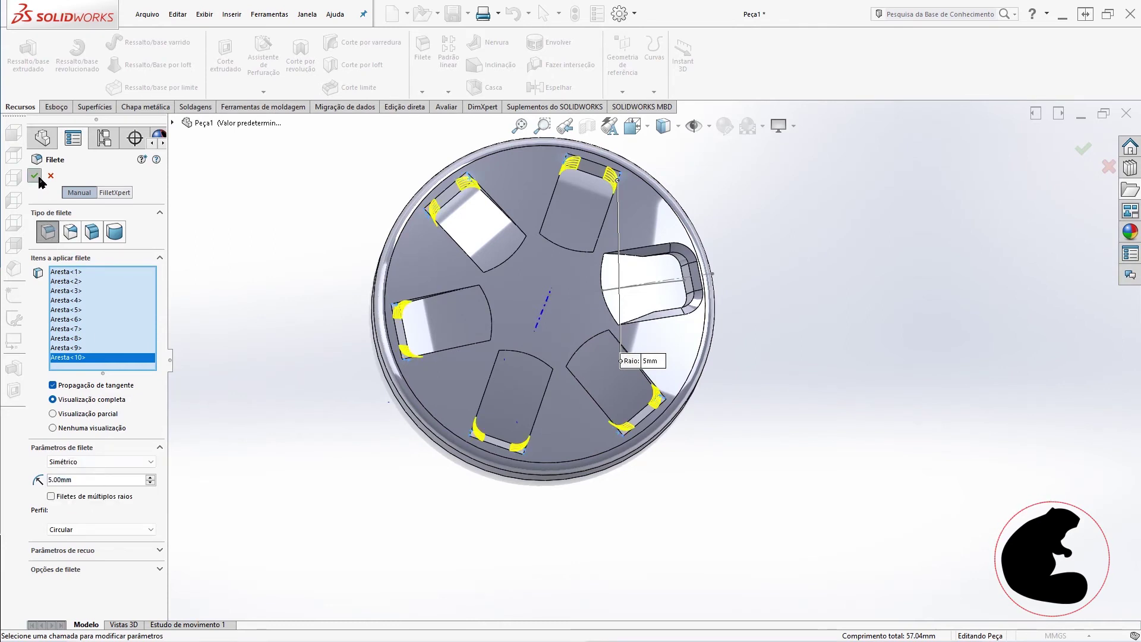
pyautogui.press('Return')
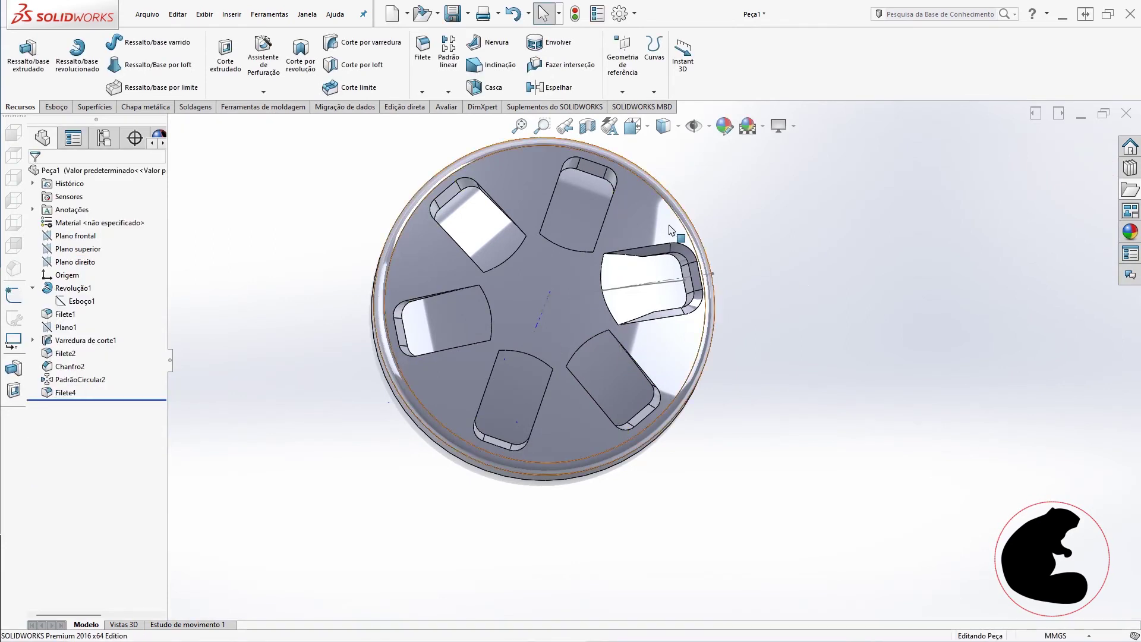
# - Start a chamfer on the top, upper-left, left and bottom pocket rim edges
pyautogui.click(422, 91)
pyautogui.click(437, 113)
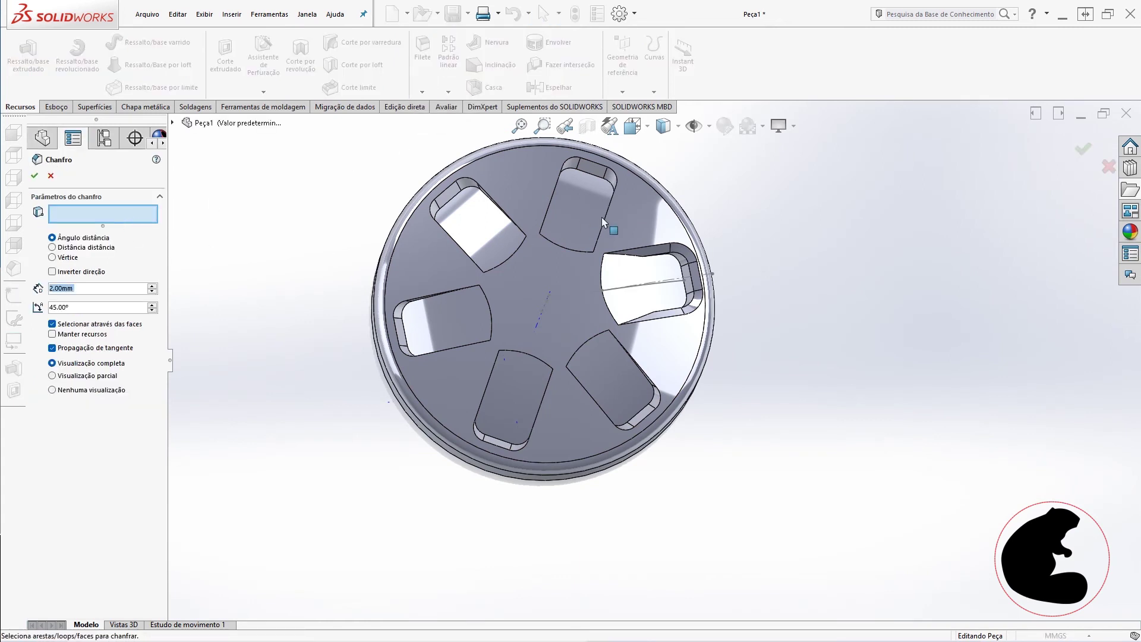
pyautogui.click(612, 173)
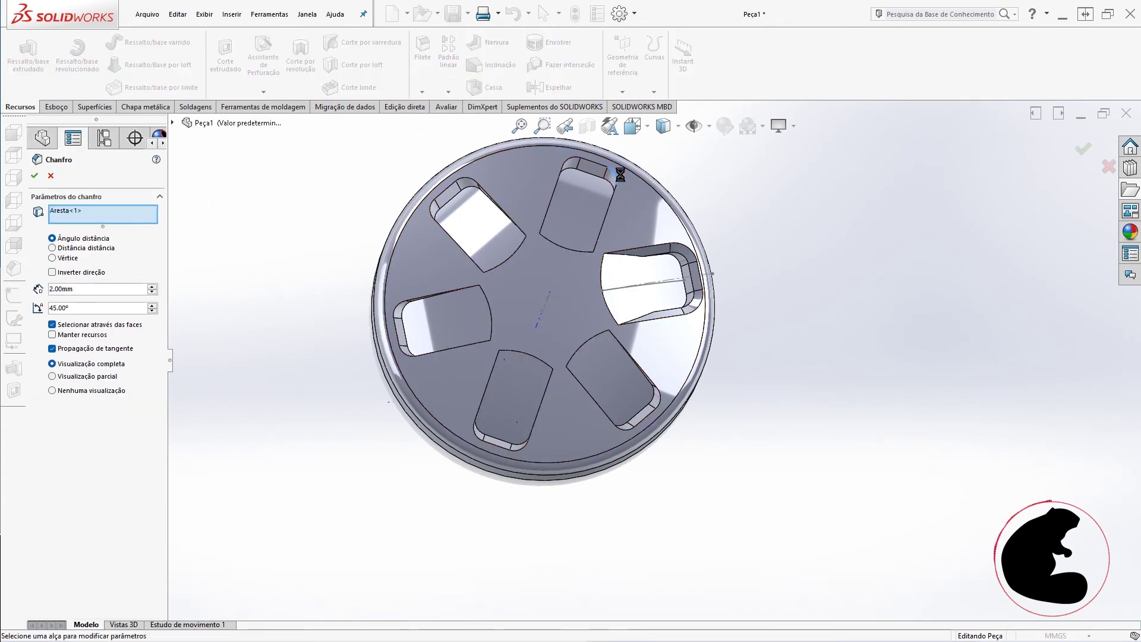
pyautogui.click(466, 177)
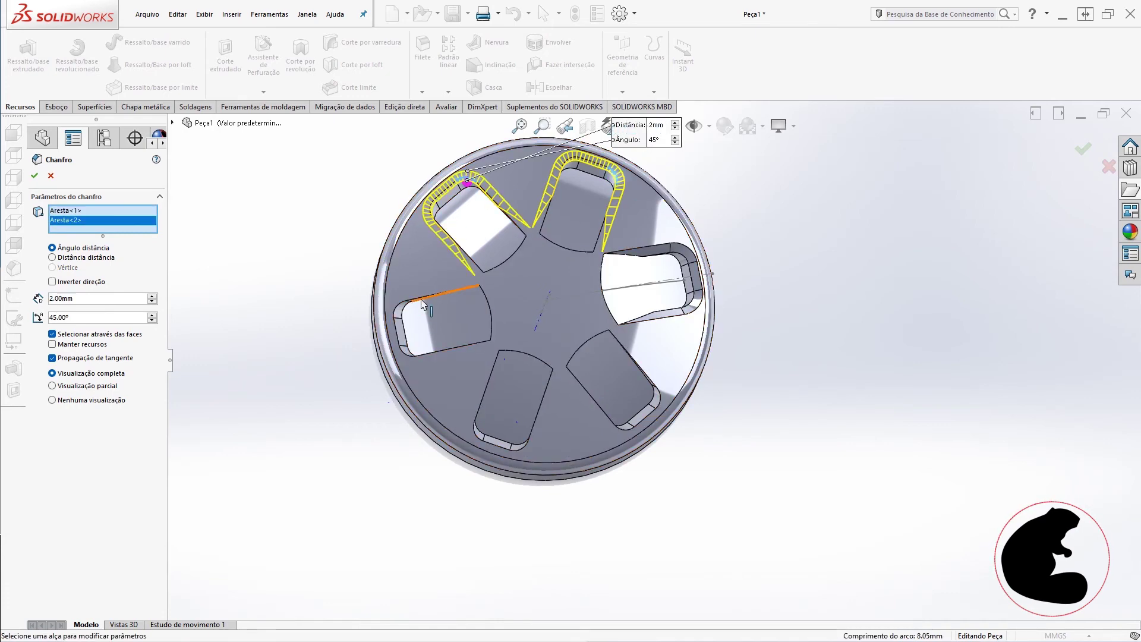
pyautogui.click(396, 333)
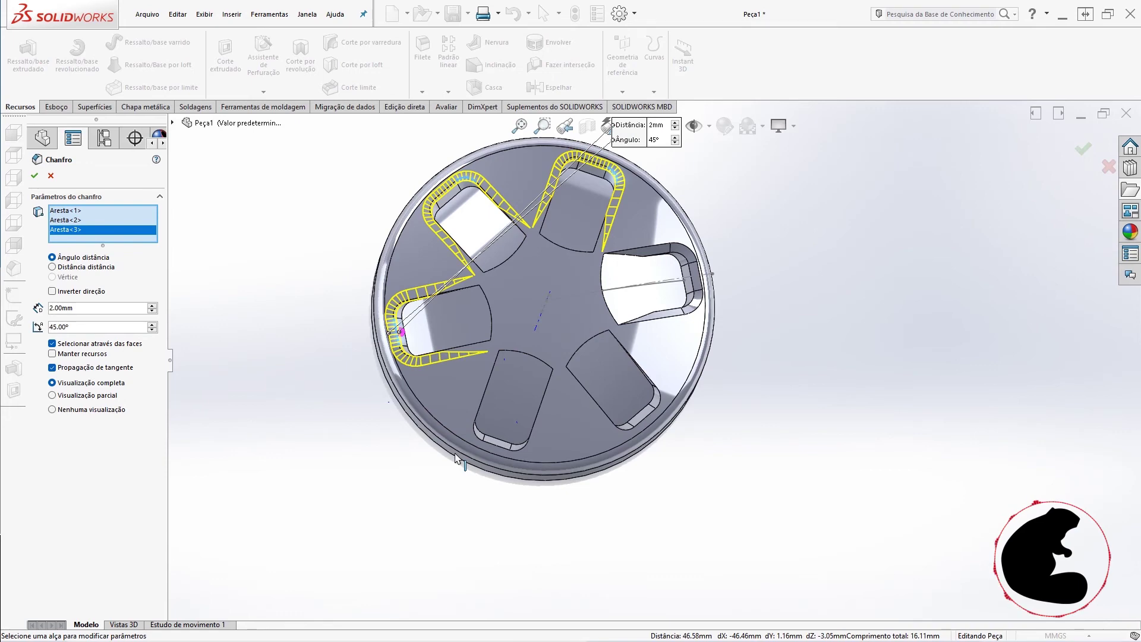
pyautogui.click(497, 442)
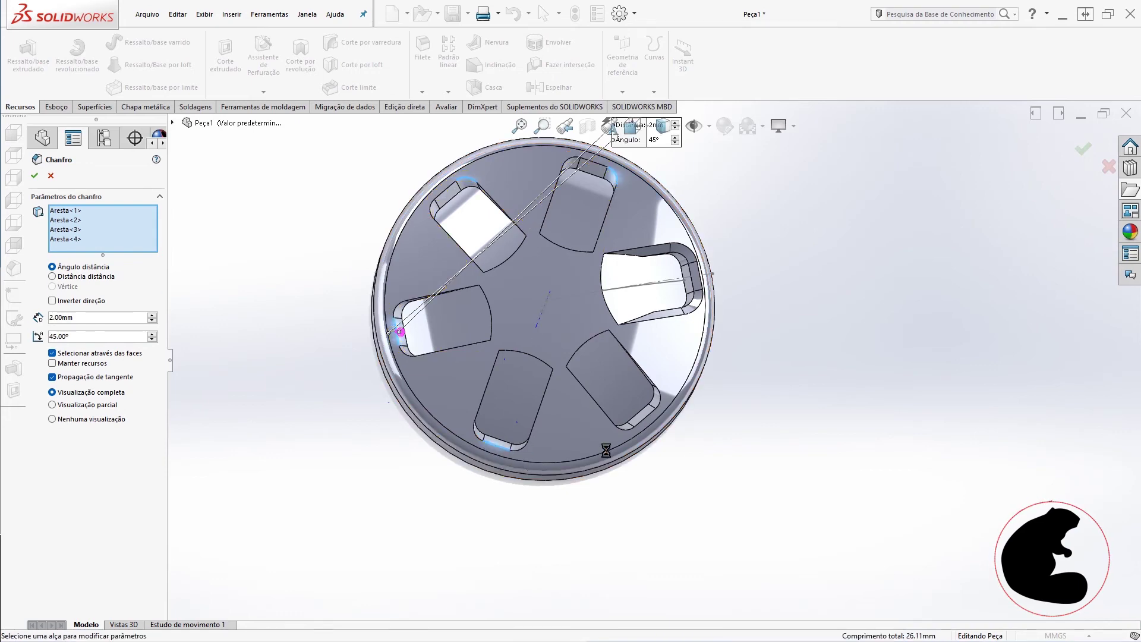
pyautogui.click(646, 423)
pyautogui.scroll(-2, 620, 452)
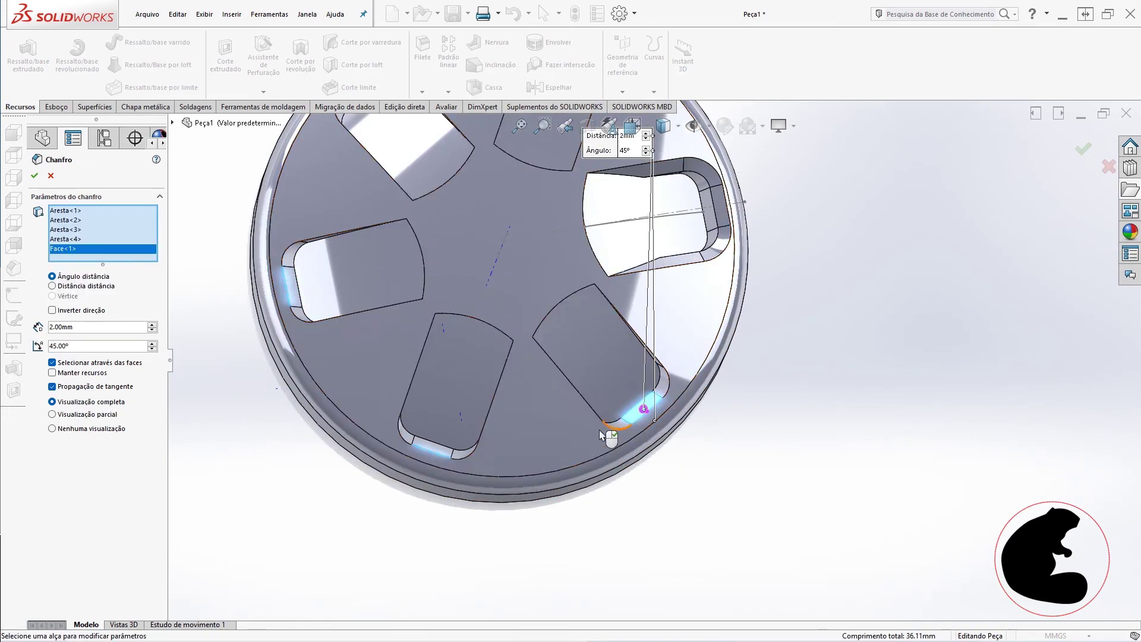
pyautogui.scroll(-3, 621, 451)
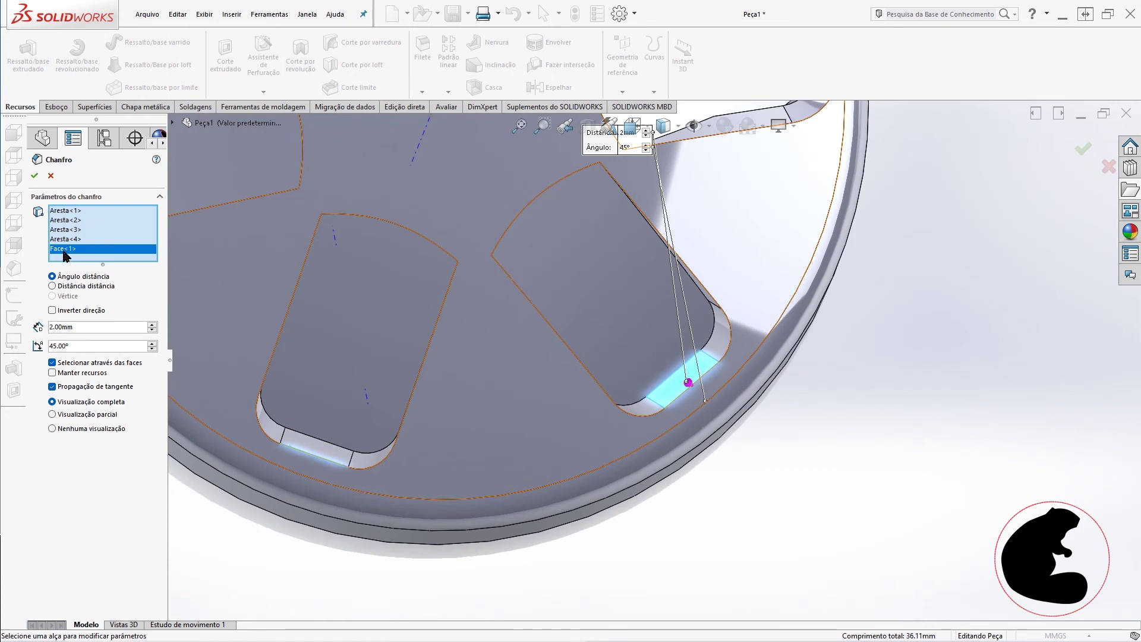
pyautogui.press('Delete')
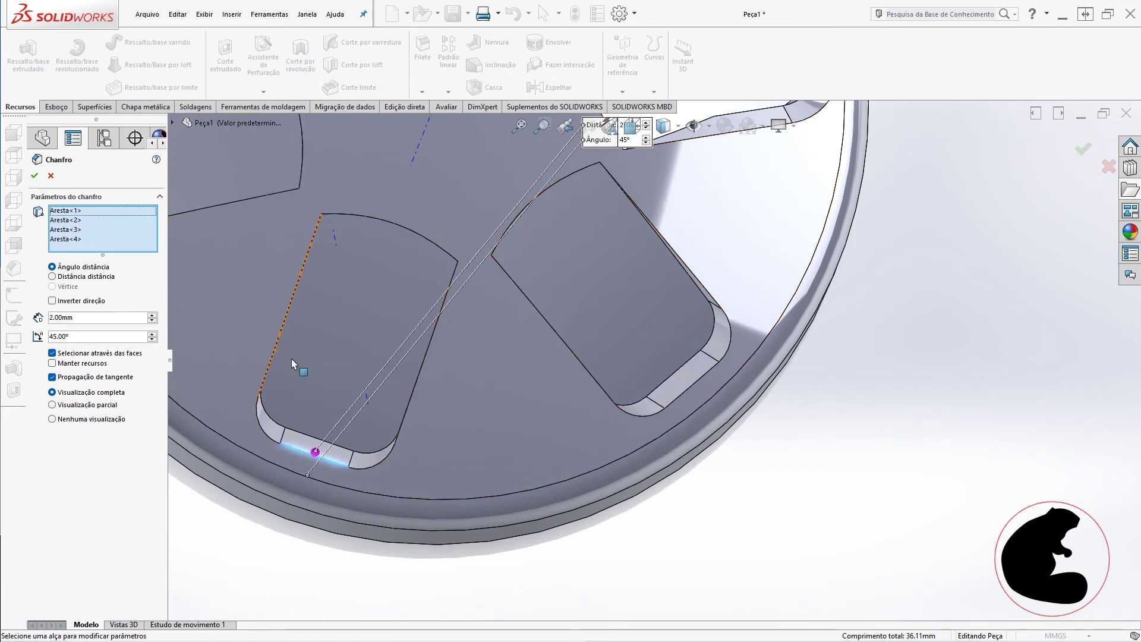
# - Correct the edge picks, add the last pocket edges, and apply the 2 mm × 45° Chanfro3
pyautogui.click(364, 466)
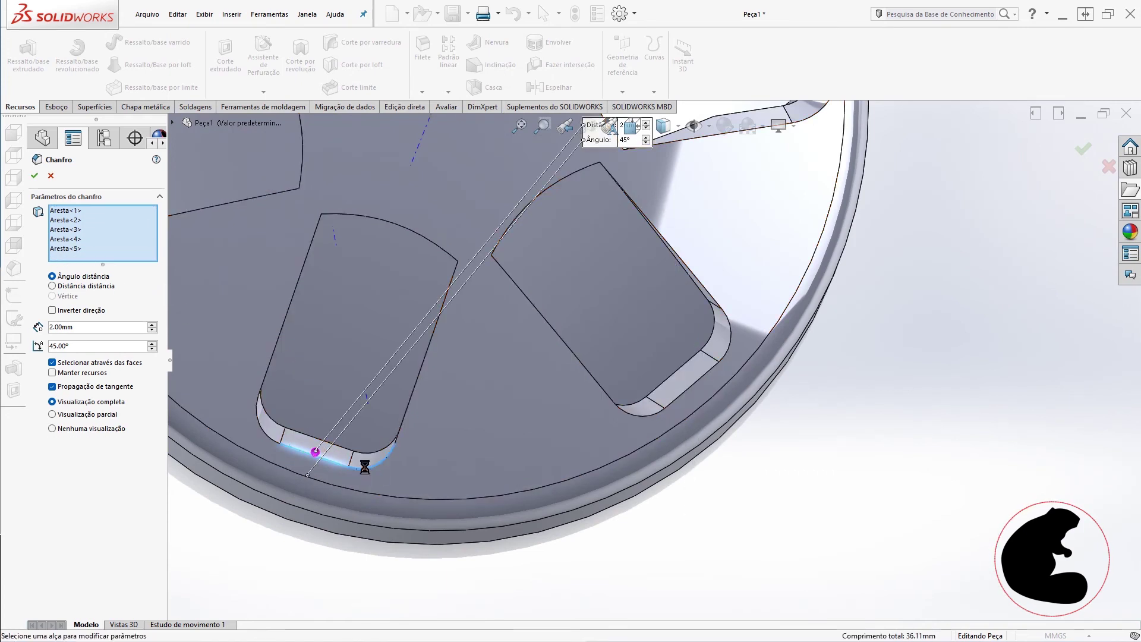
pyautogui.press('Delete')
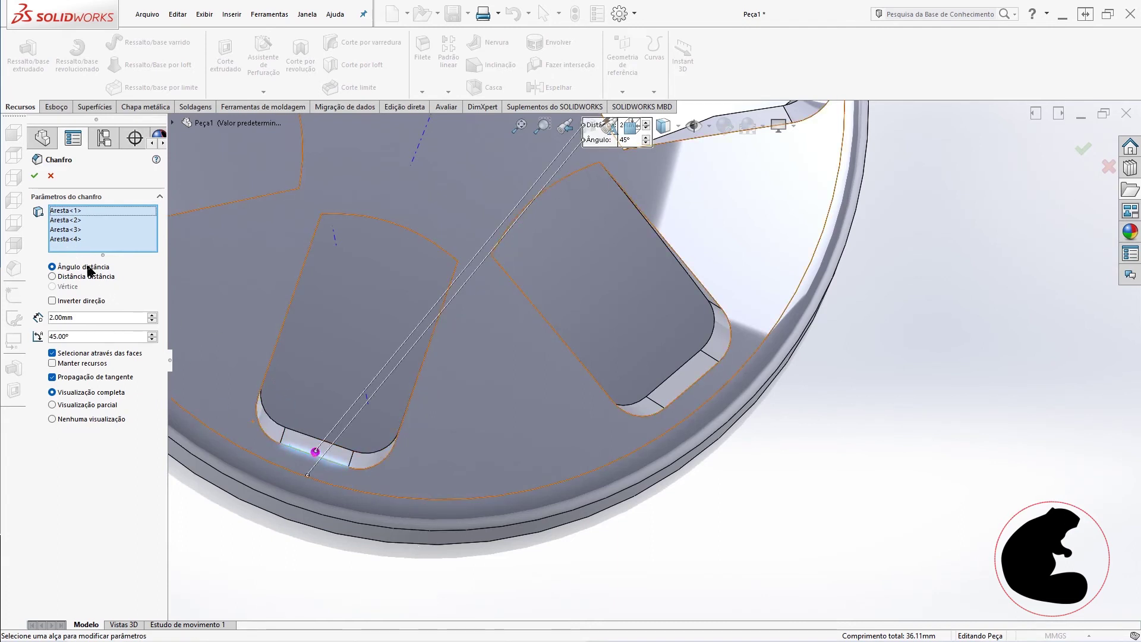
pyautogui.press('Delete')
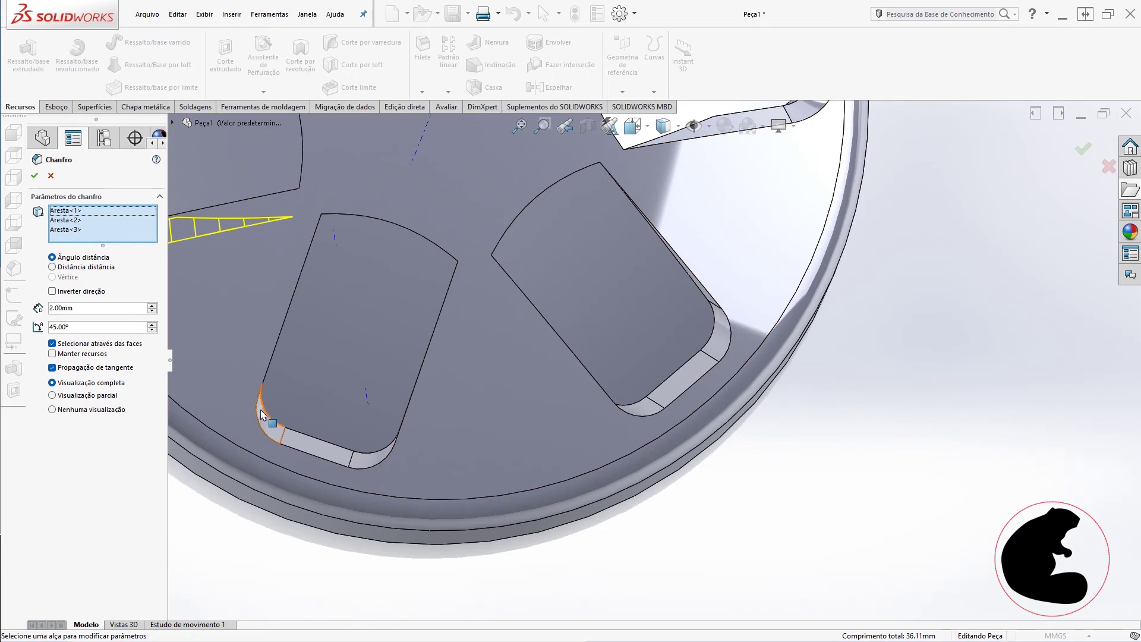
pyautogui.click(259, 416)
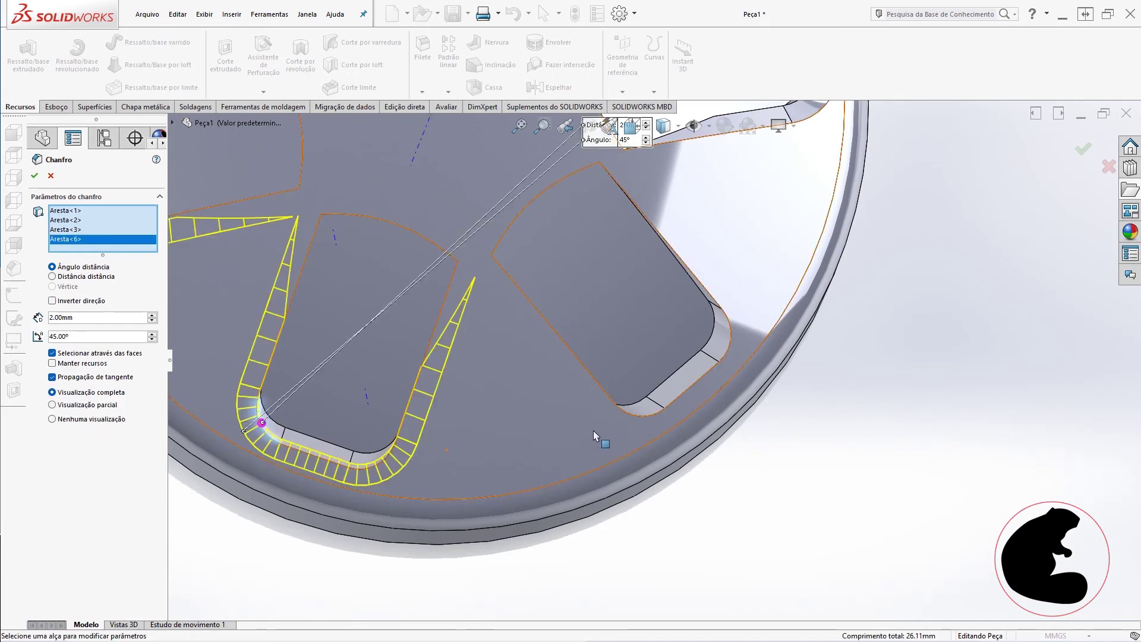
pyautogui.click(637, 416)
pyautogui.scroll(2, 683, 440)
pyautogui.scroll(3, 730, 465)
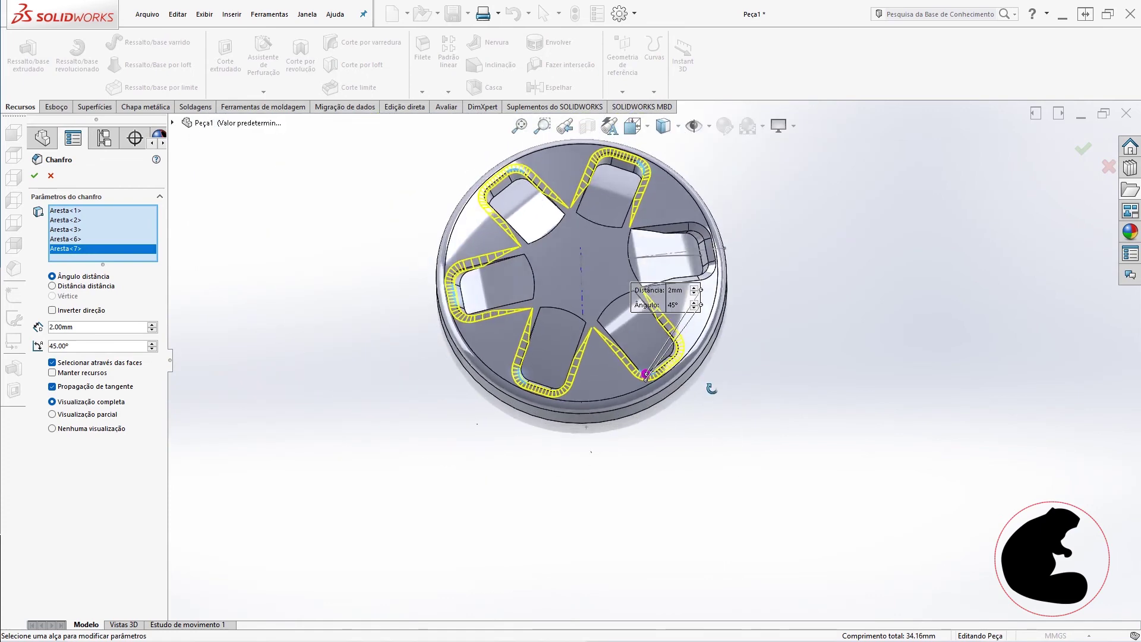
pyautogui.scroll(2, 654, 386)
pyautogui.click(35, 177)
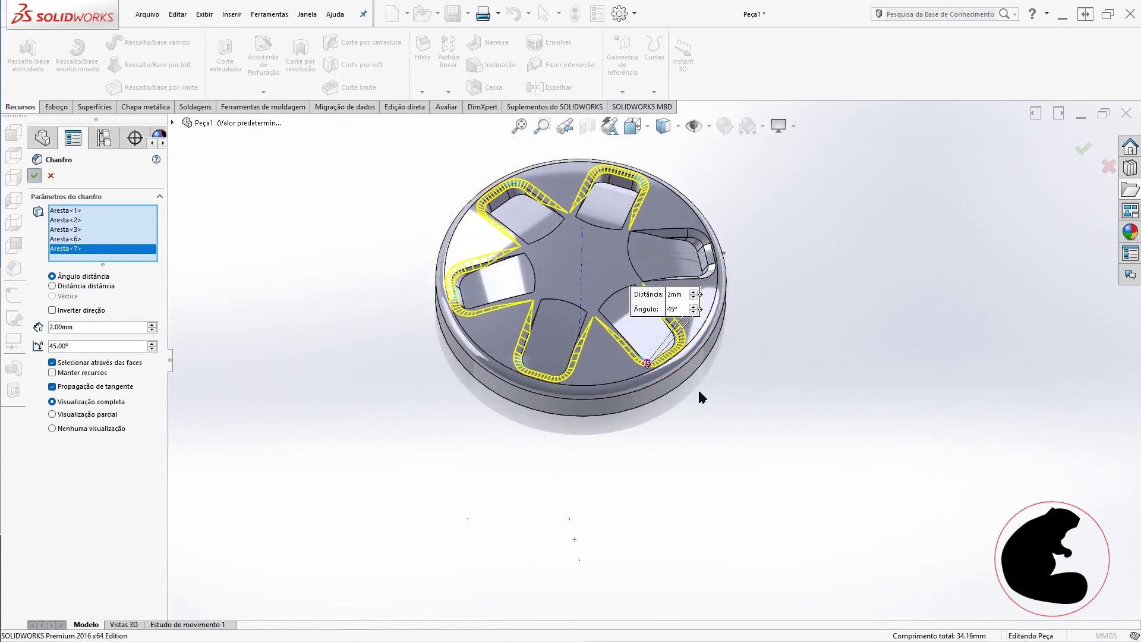
# - Orbit the disc to show its flat underside and clear the Chanfro3 selection
pyautogui.moveTo(749, 344)
pyautogui.mouseDown(button='middle')
pyautogui.moveTo(713, 410)
pyautogui.moveTo(732, 348)
pyautogui.mouseUp(button='middle')
pyautogui.moveTo(725, 308)
pyautogui.mouseDown(button='middle')
pyautogui.moveTo(613, 416)
pyautogui.moveTo(682, 499)
pyautogui.moveTo(636, 337)
pyautogui.mouseUp(button='middle')
pyautogui.scroll(-5, 636, 336)
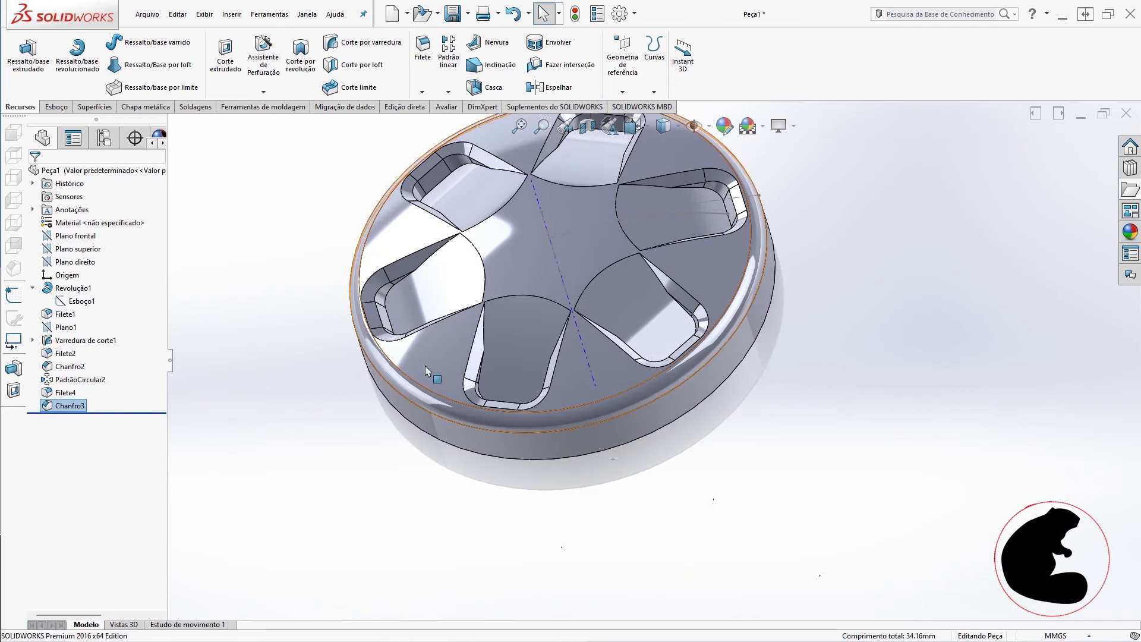
pyautogui.moveTo(406, 370); pyautogui.dragTo(369, 146, button='middle')
pyautogui.click(948, 331)
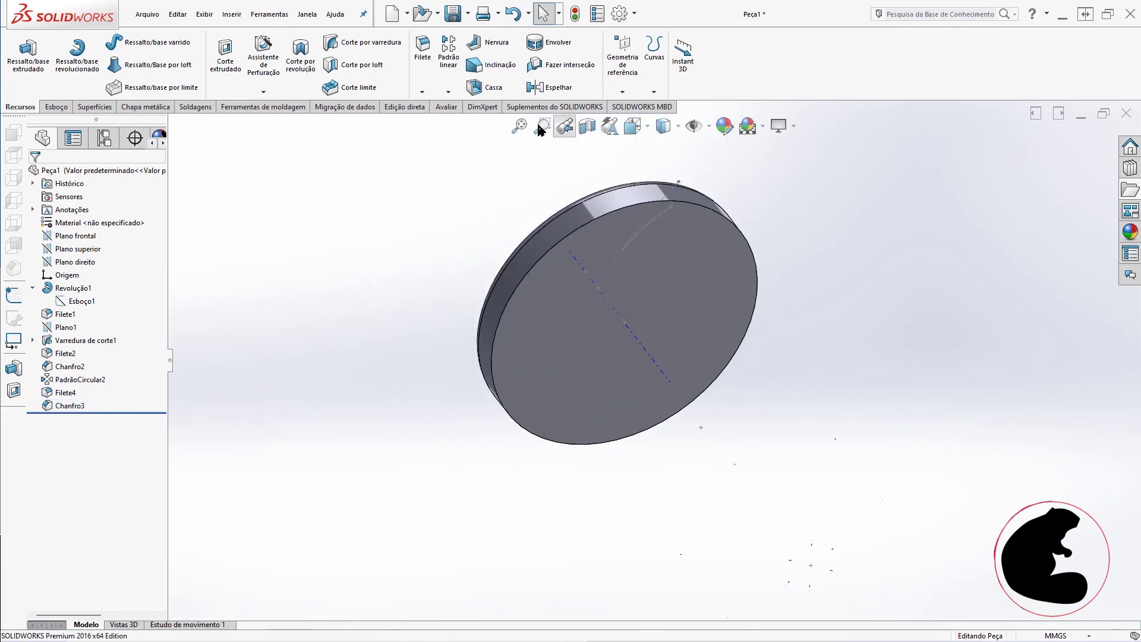
# - Shell the disc 3 mm thick, opening the flat bottom face, and check the reference drawing
pyautogui.click(476, 90)
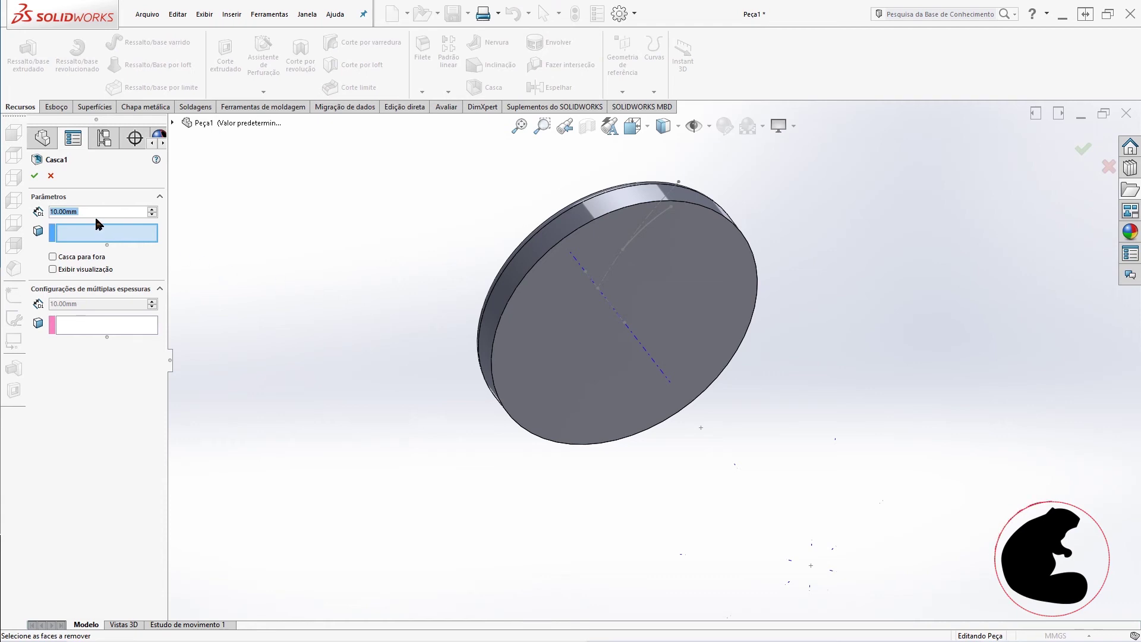
pyautogui.write('3')
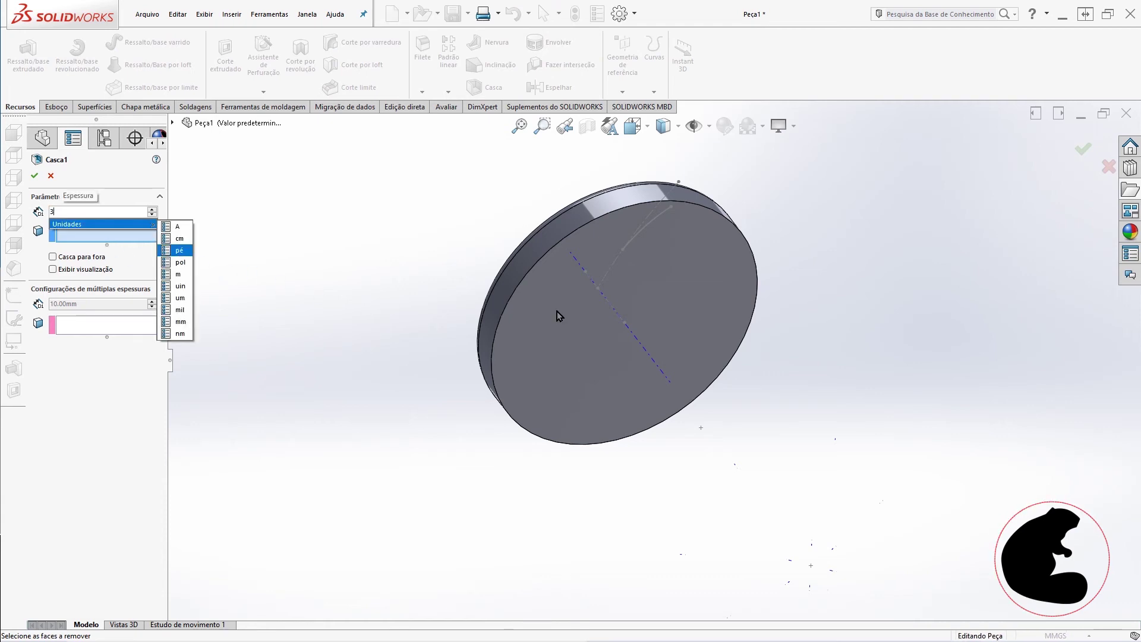
pyautogui.click(682, 280)
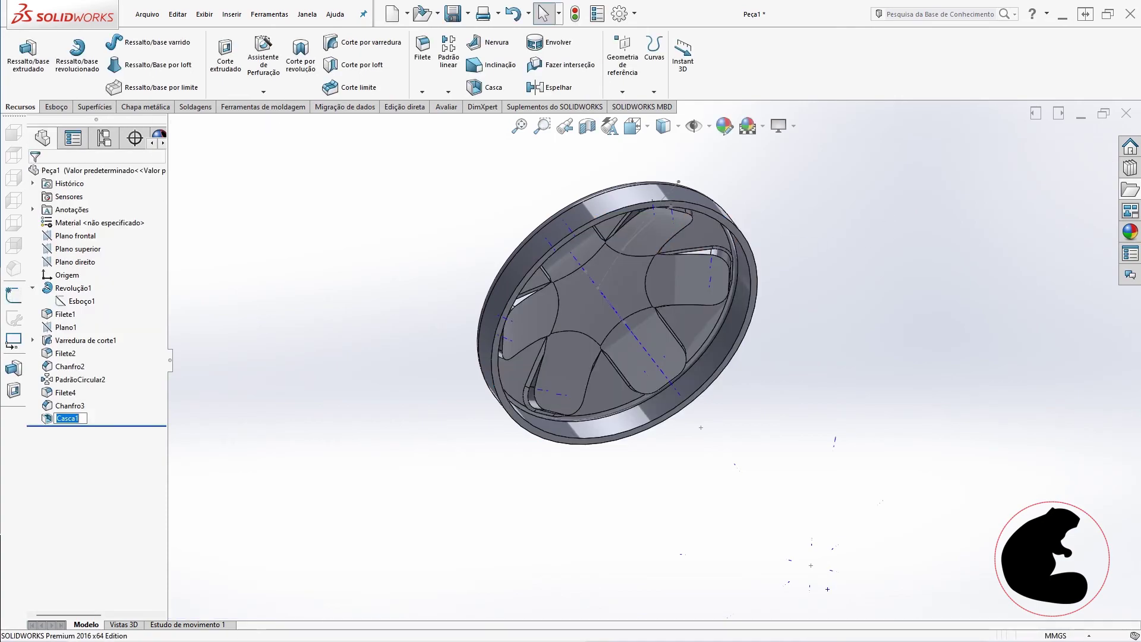
pyautogui.hotkey('alt', 'Tab')
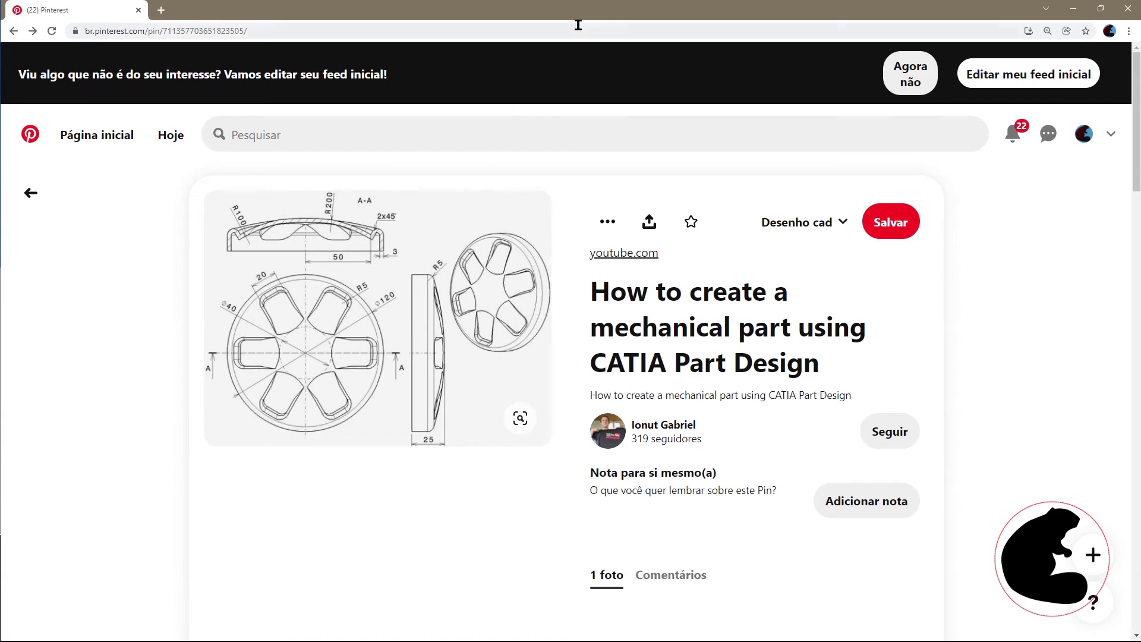
pyautogui.hotkey('alt', 'Tab')
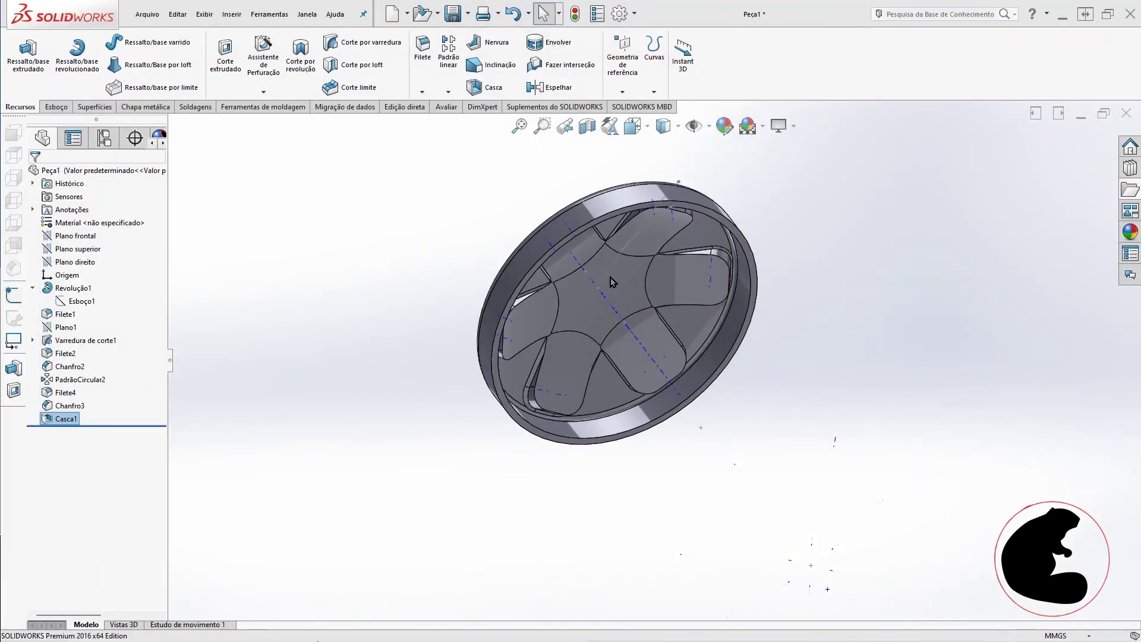
# - Inspect the hollowed disc, then delete Casca1 from the feature tree
pyautogui.moveTo(836, 302); pyautogui.dragTo(840, 293, button='middle')
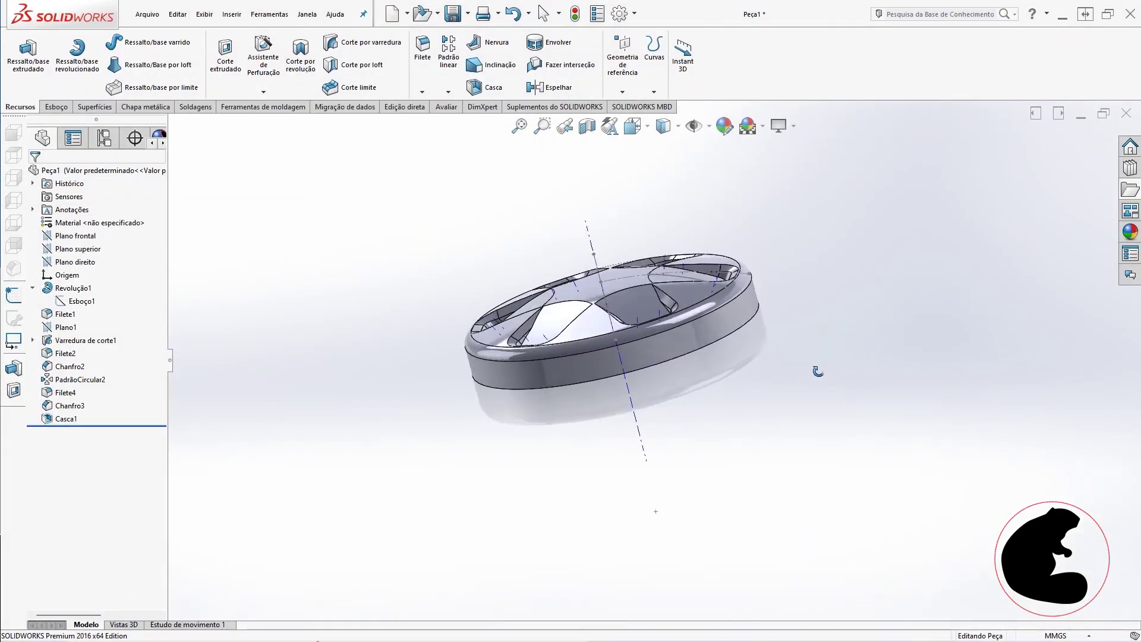
pyautogui.scroll(-3, 743, 309)
pyautogui.scroll(-2, 742, 309)
pyautogui.moveTo(742, 309)
pyautogui.mouseDown(button='middle')
pyautogui.moveTo(609, 313)
pyautogui.moveTo(703, 384)
pyautogui.mouseUp(button='middle')
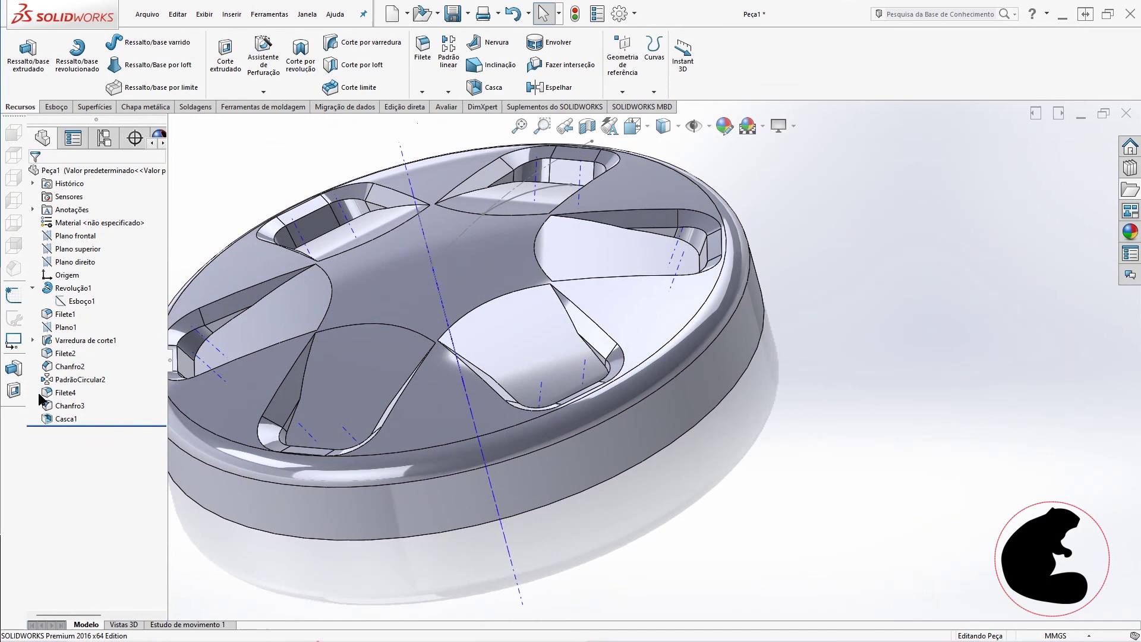
pyautogui.rightClick(58, 419)
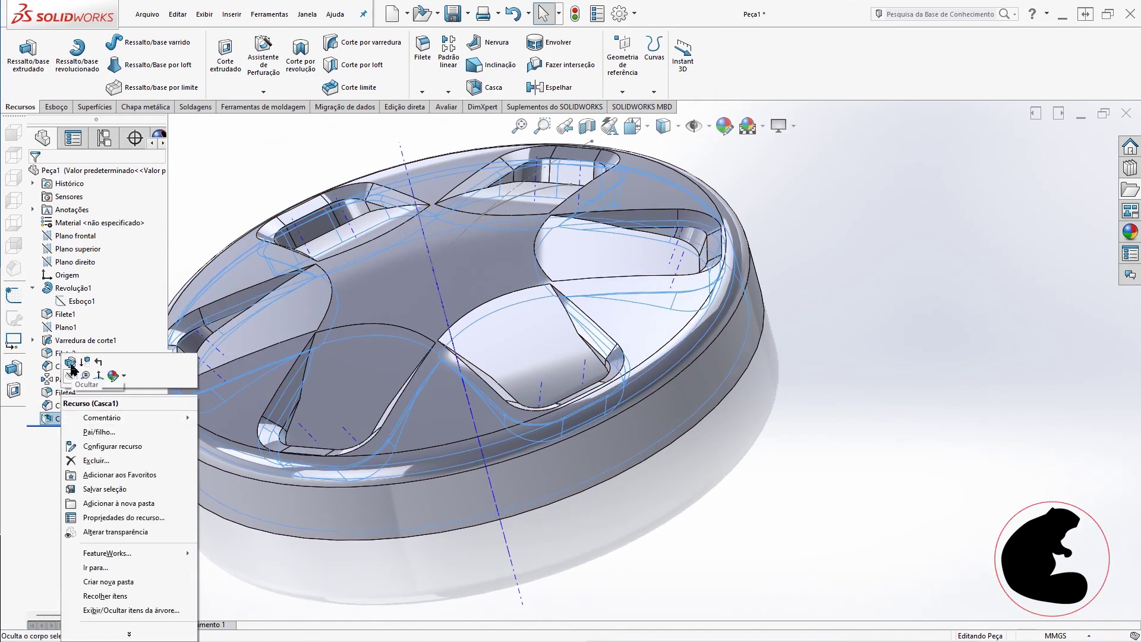
pyautogui.click(752, 483)
pyautogui.hotkey('ctrl', 'z')
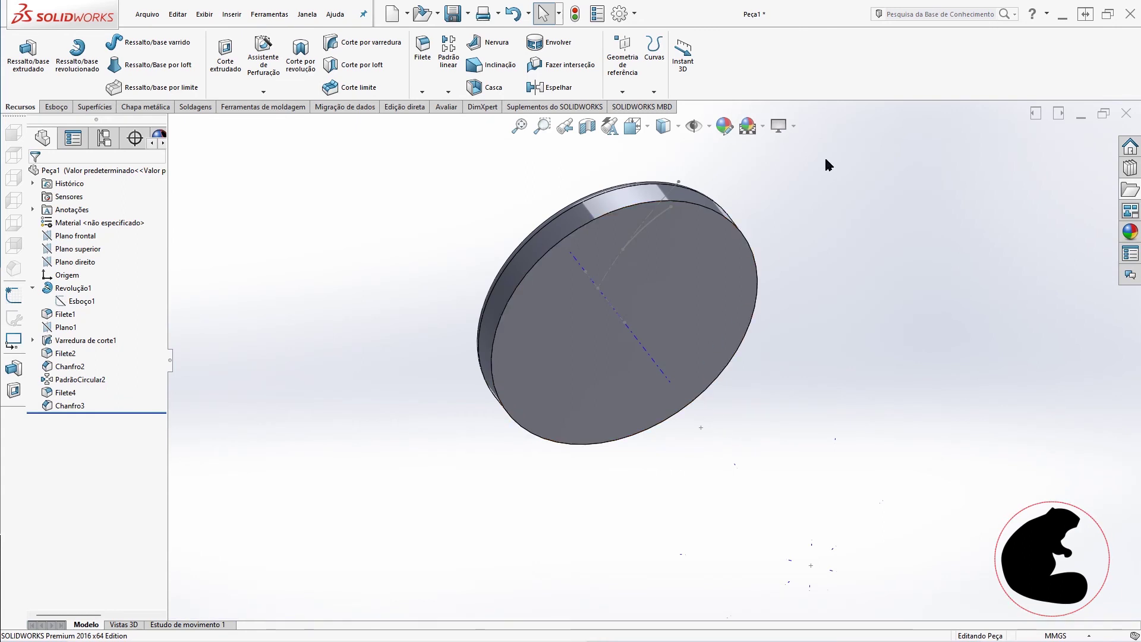
# - Shell the disc into a closed 3 mm hollow body, Casca2, and inspect its walls in section
pyautogui.click(482, 87)
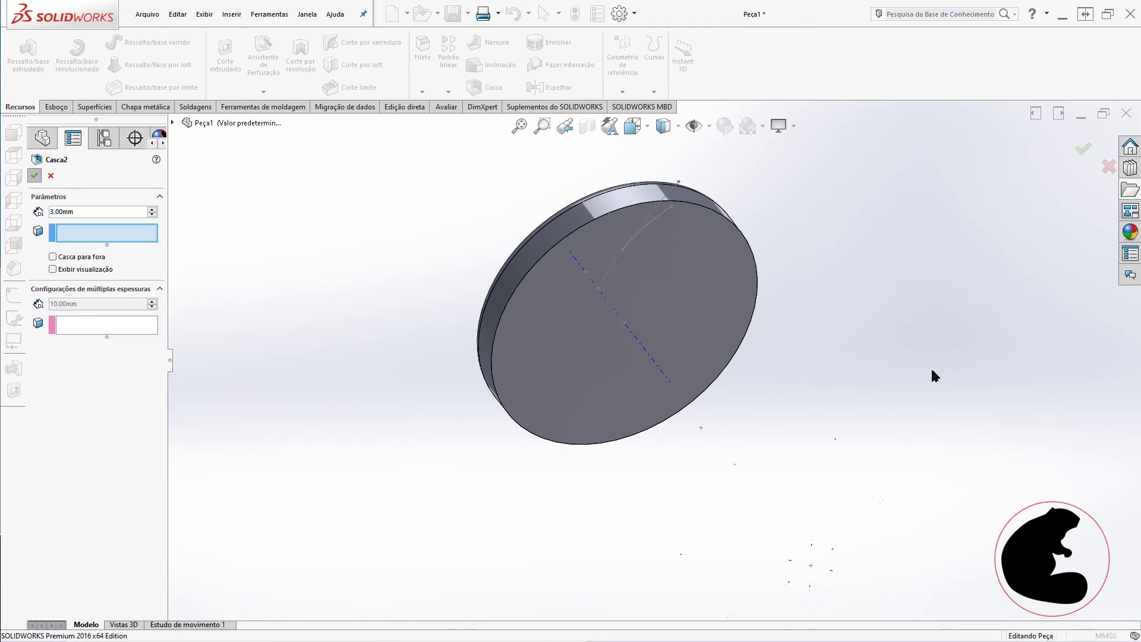
pyautogui.scroll(2, 690, 350)
pyautogui.moveTo(743, 243); pyautogui.dragTo(798, 359, button='middle')
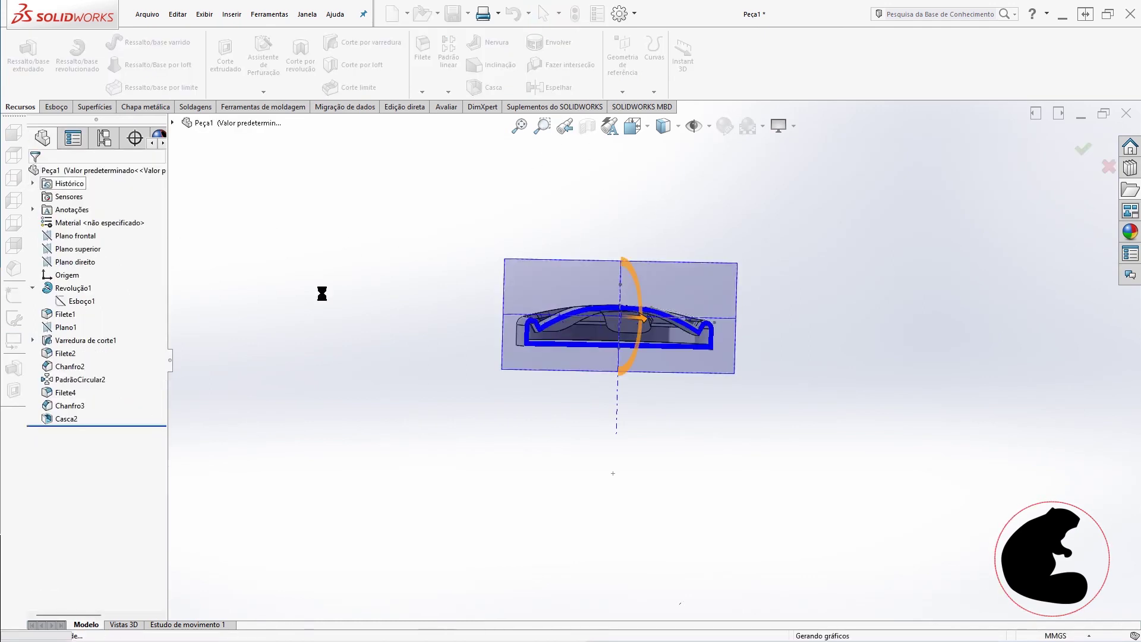
pyautogui.scroll(-3, 594, 324)
pyautogui.scroll(-4, 550, 326)
pyautogui.moveTo(492, 326); pyautogui.dragTo(888, 381, button='middle')
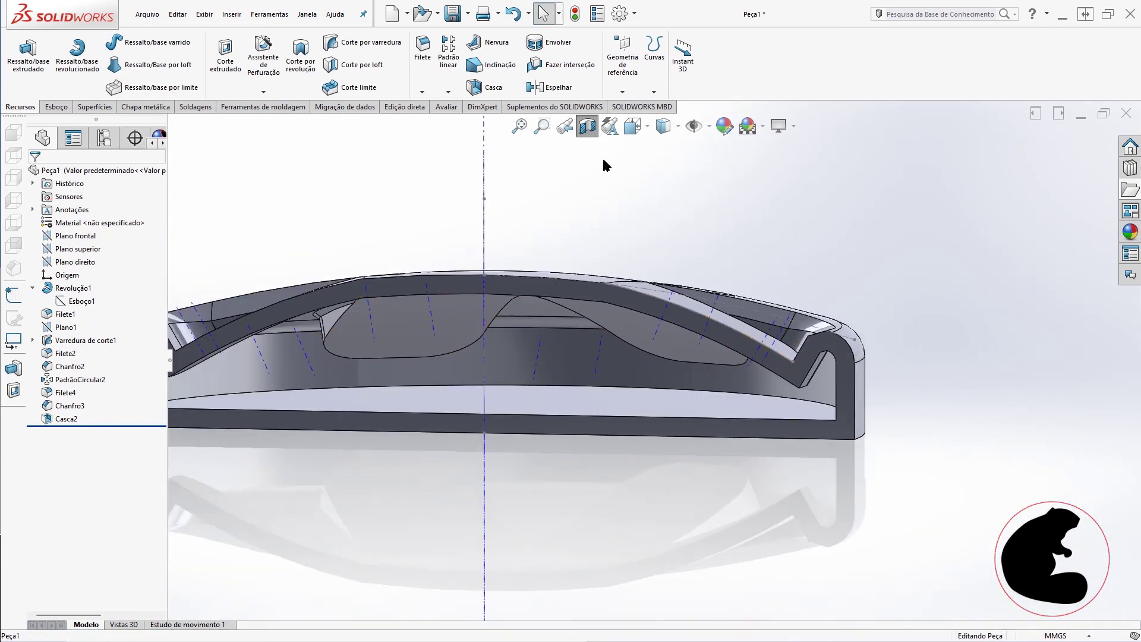
# - Turn off the section view and reopen the Casca2 shell for editing
pyautogui.click(588, 128)
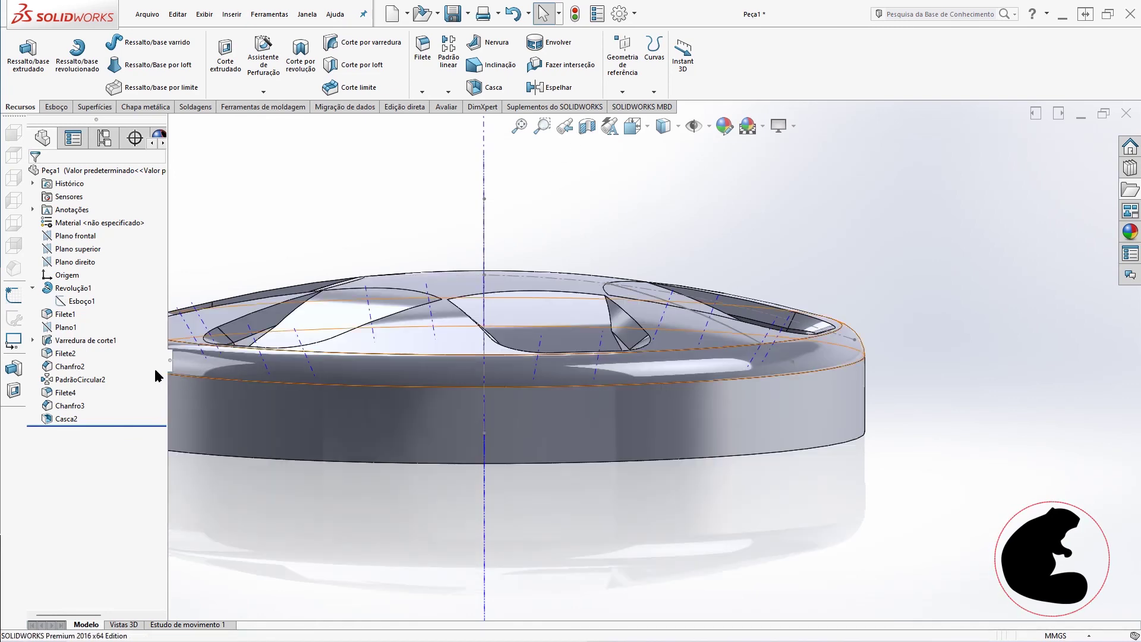
pyautogui.rightClick(65, 419)
pyautogui.click(73, 362)
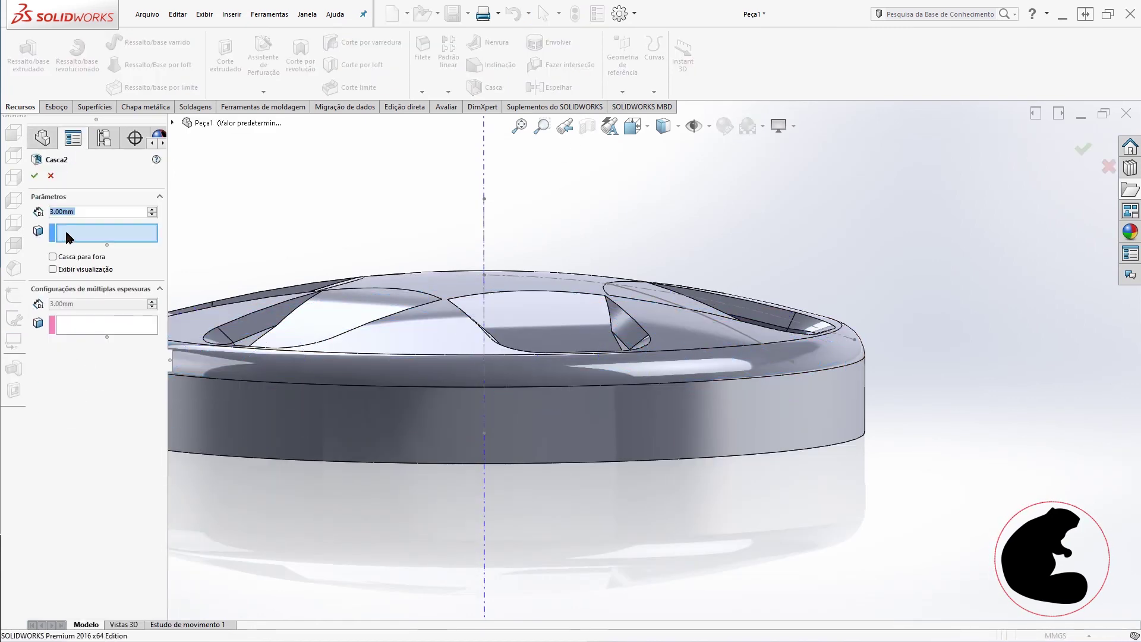
# - Select the flat bottom face and the domed top face as Casca2's faces to remove
pyautogui.moveTo(428, 412); pyautogui.dragTo(400, 260, button='middle')
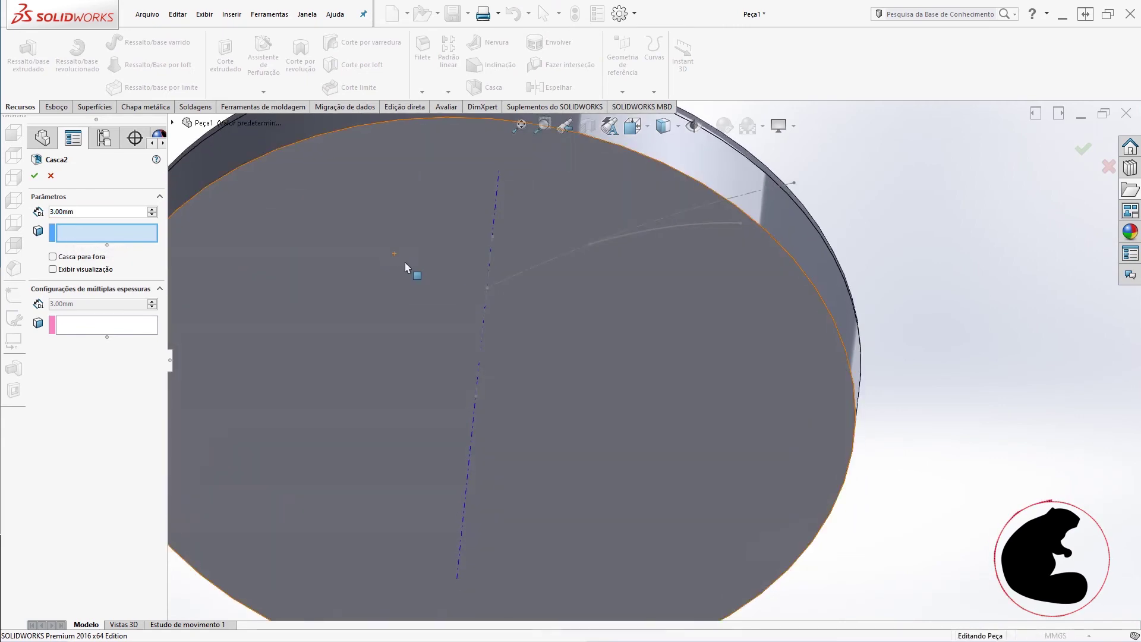
pyautogui.click(424, 300)
pyautogui.scroll(5, 424, 300)
pyautogui.moveTo(520, 247); pyautogui.dragTo(510, 438, button='middle')
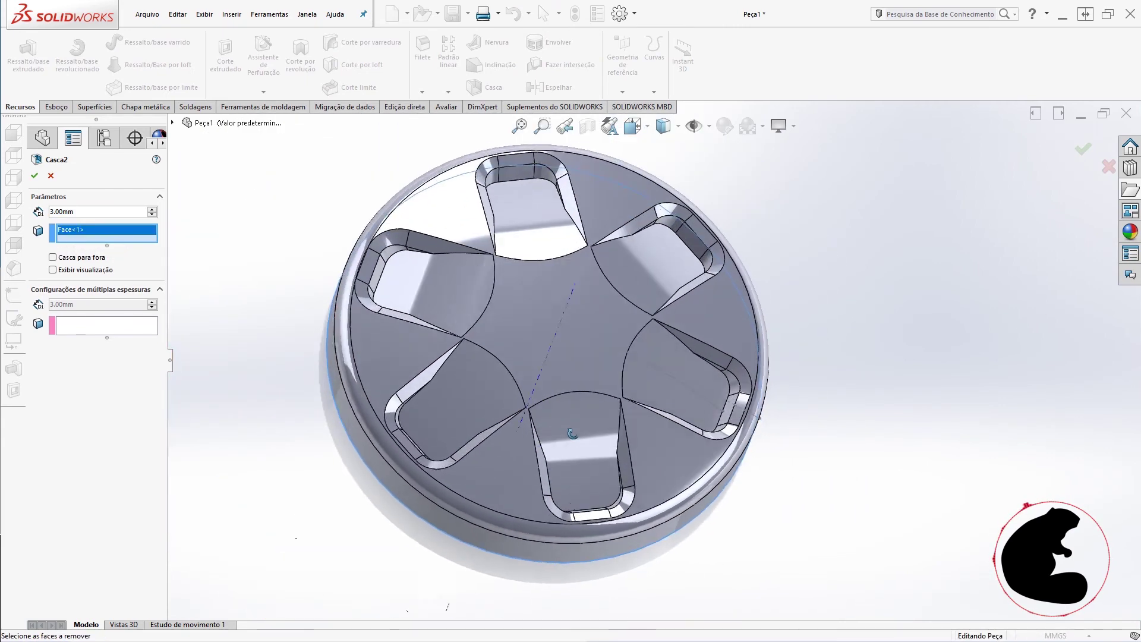
pyautogui.click(538, 301)
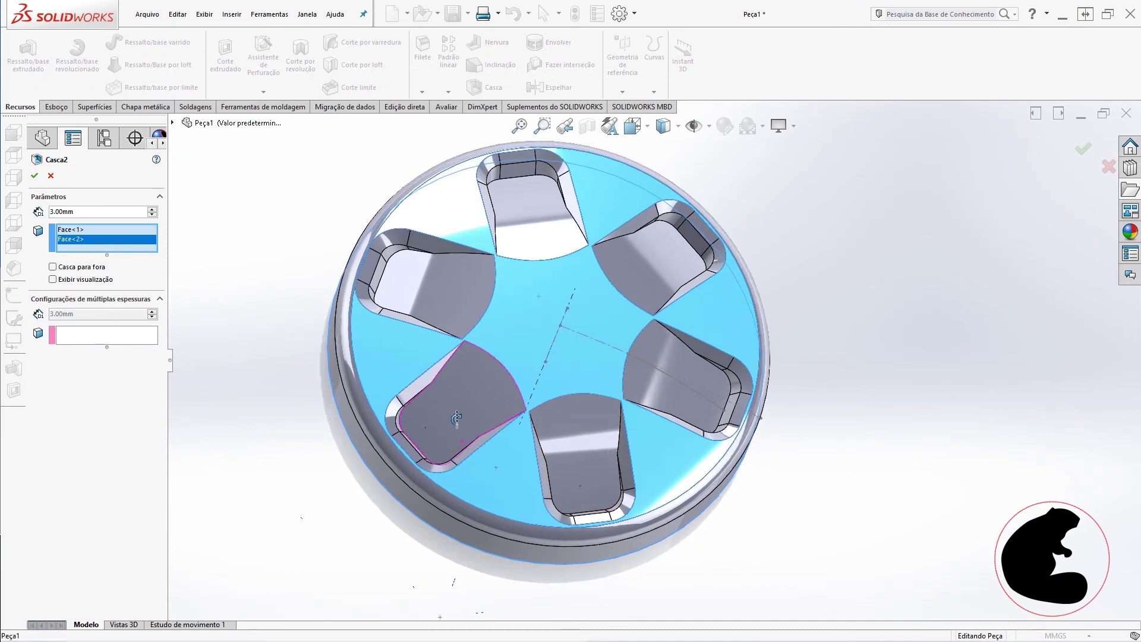
pyautogui.moveTo(539, 301); pyautogui.dragTo(535, 249, button='middle')
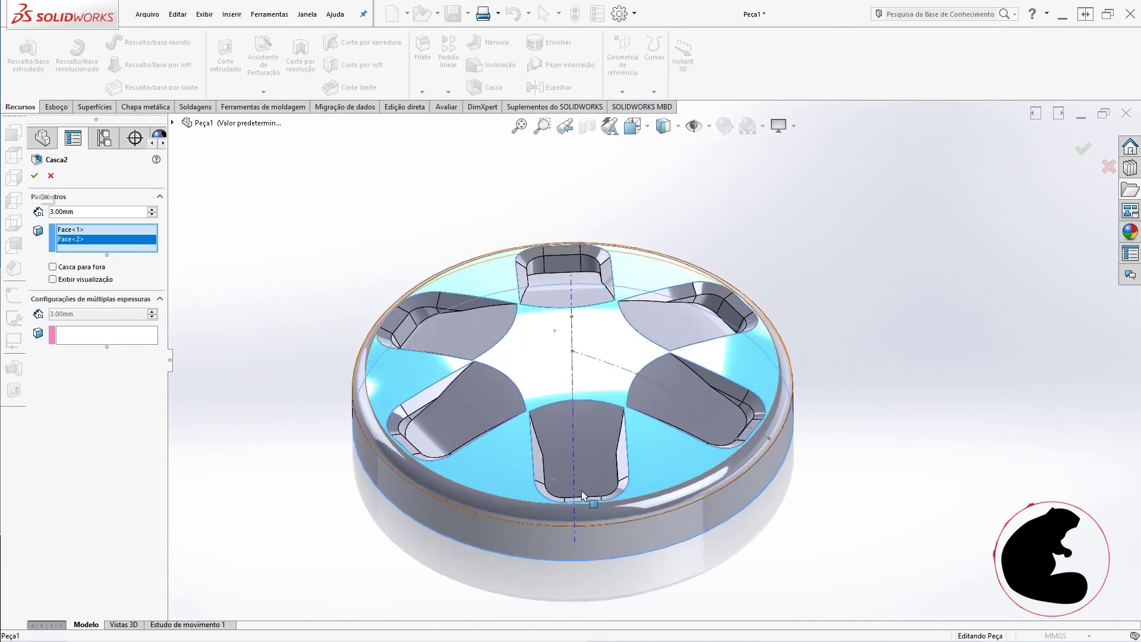
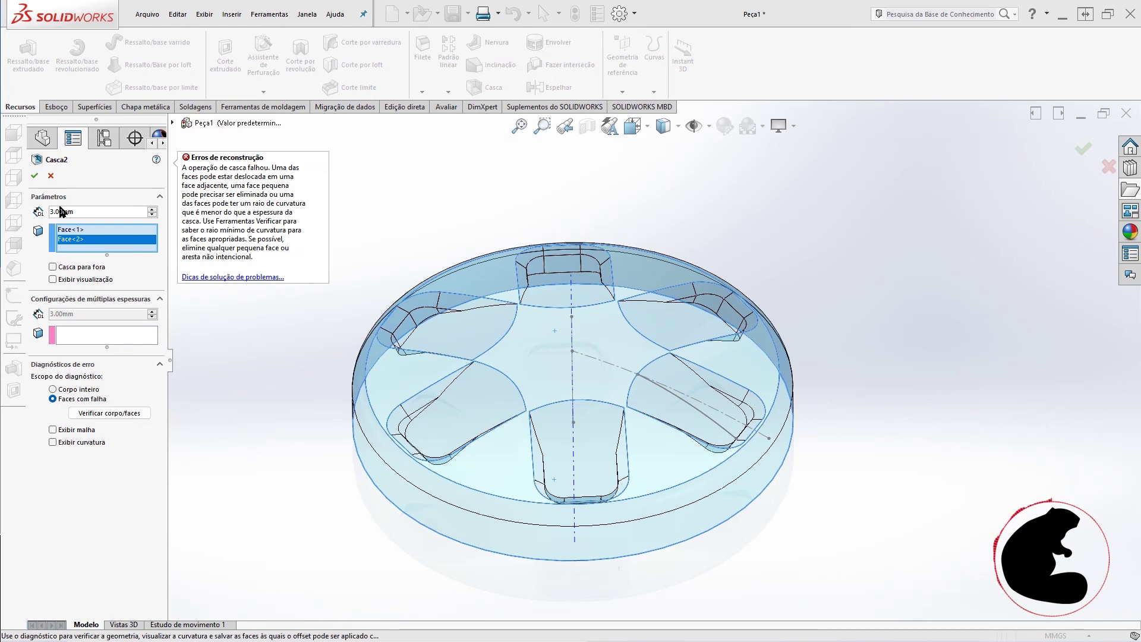
# - Cancel the failing Casca2 shell edit and orbit the part to a top-down view
pyautogui.click(50, 176)
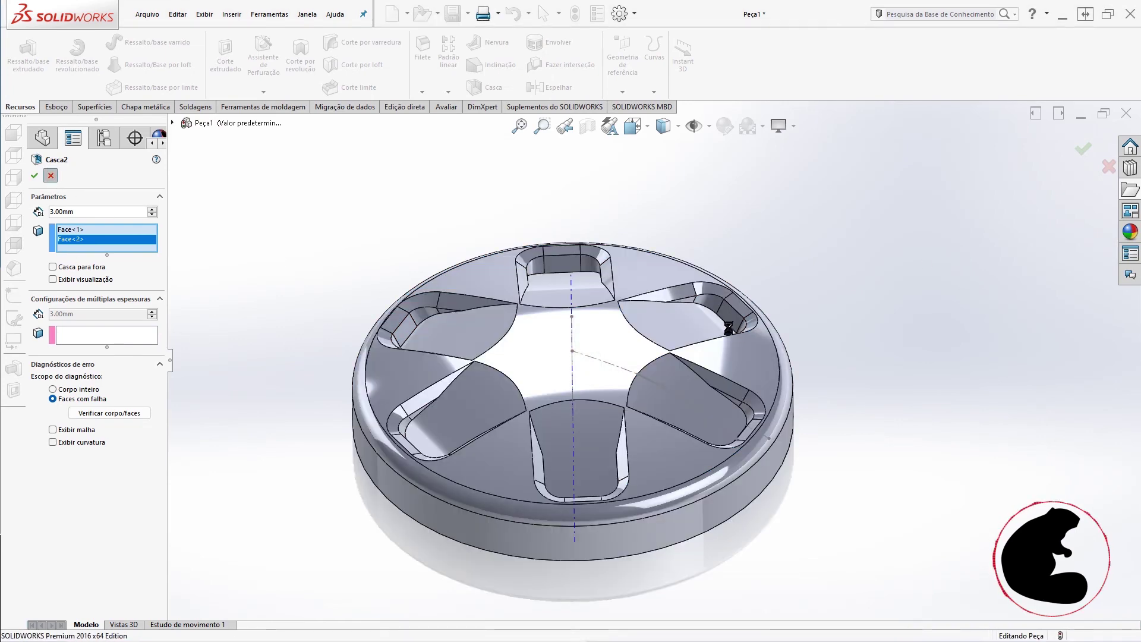
pyautogui.moveTo(403, 438); pyautogui.dragTo(526, 286, button='middle')
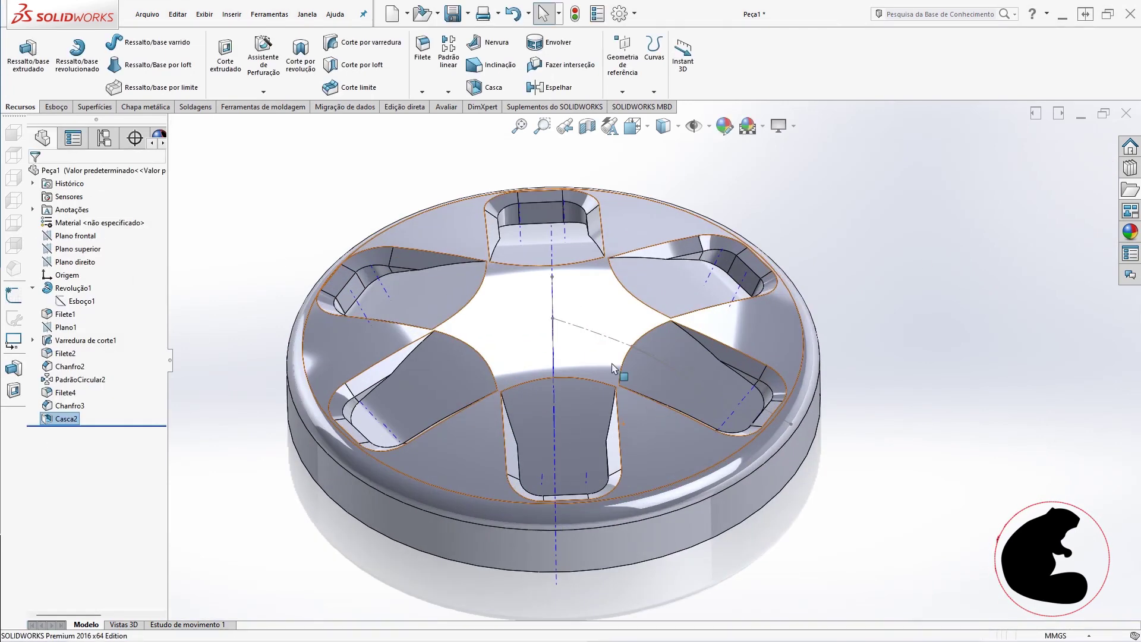
pyautogui.scroll(-3, 475, 357)
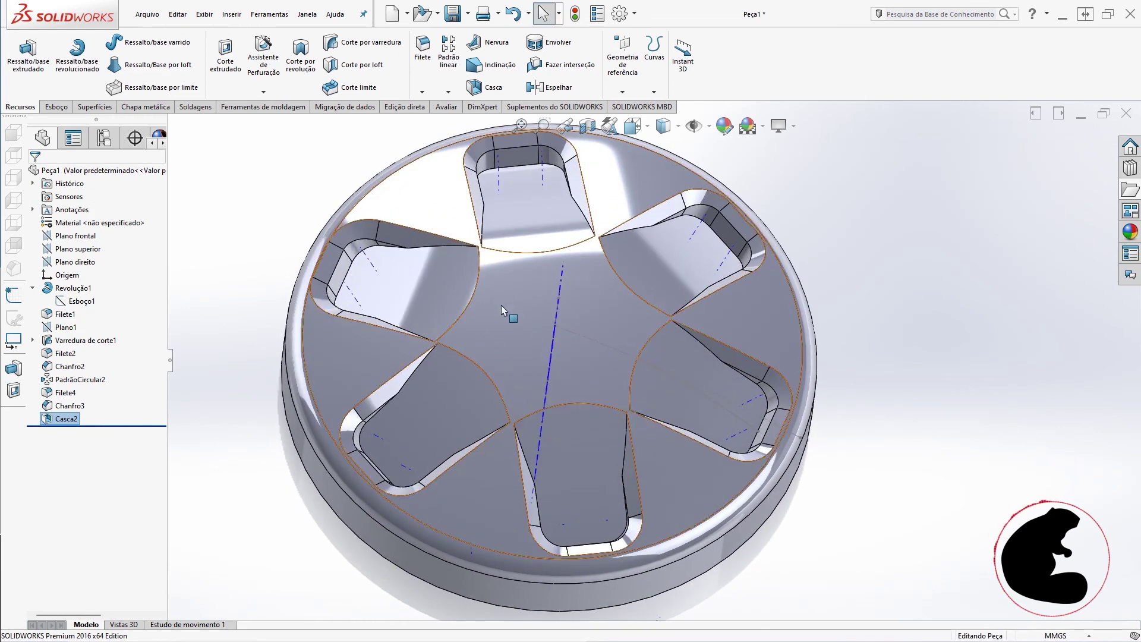
pyautogui.moveTo(501, 304); pyautogui.dragTo(501, 339, button='middle')
pyautogui.scroll(2, 698, 202)
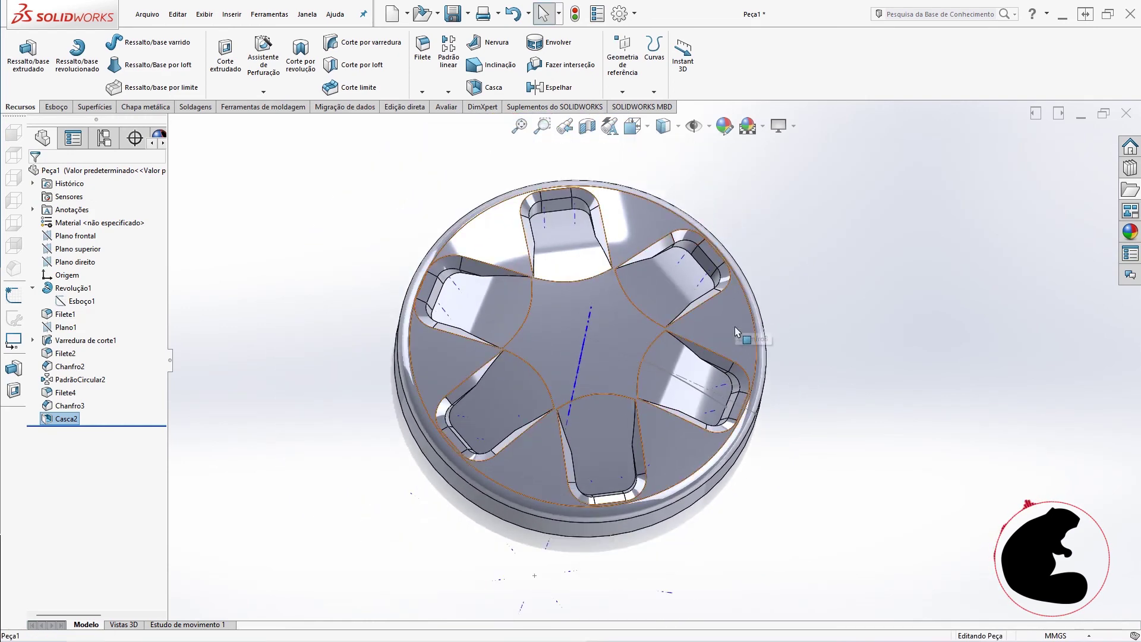
# - Tilt the pocketed disc and turn it over to inspect its flat underside
pyautogui.click(506, 250)
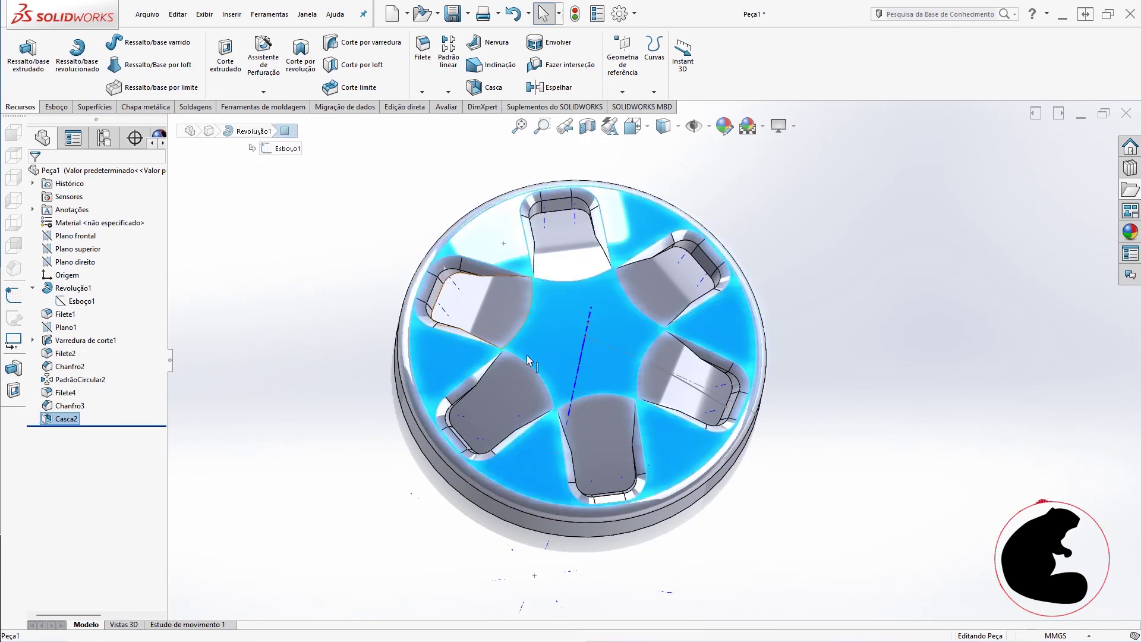
pyautogui.moveTo(506, 250); pyautogui.dragTo(473, 305, button='middle')
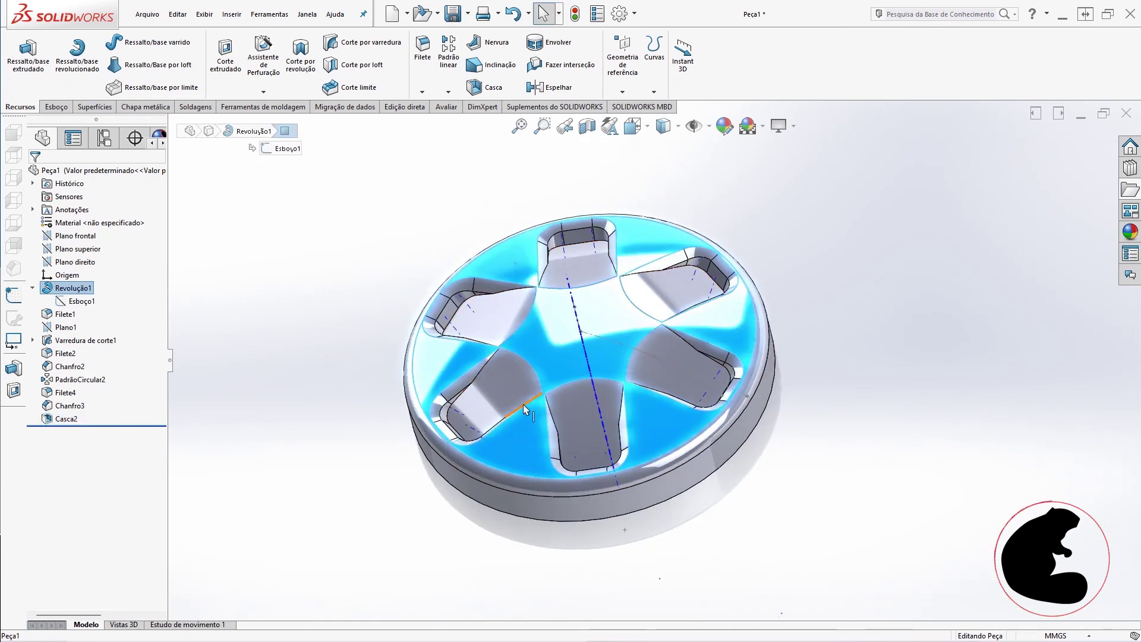
pyautogui.click(870, 327)
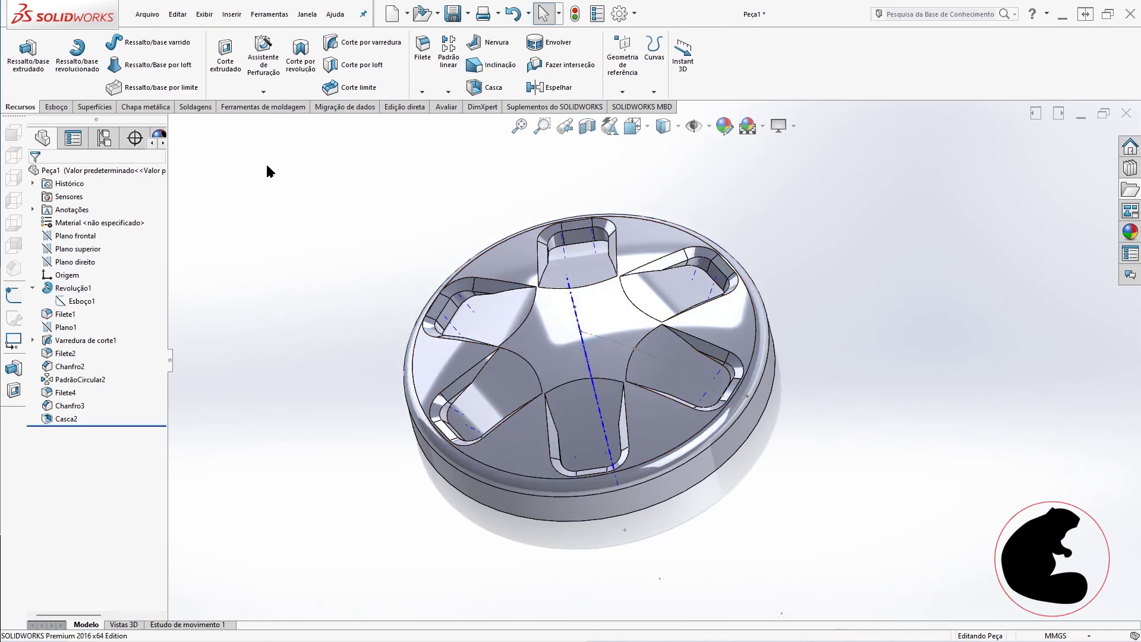
pyautogui.moveTo(672, 461); pyautogui.dragTo(593, 185, button='middle')
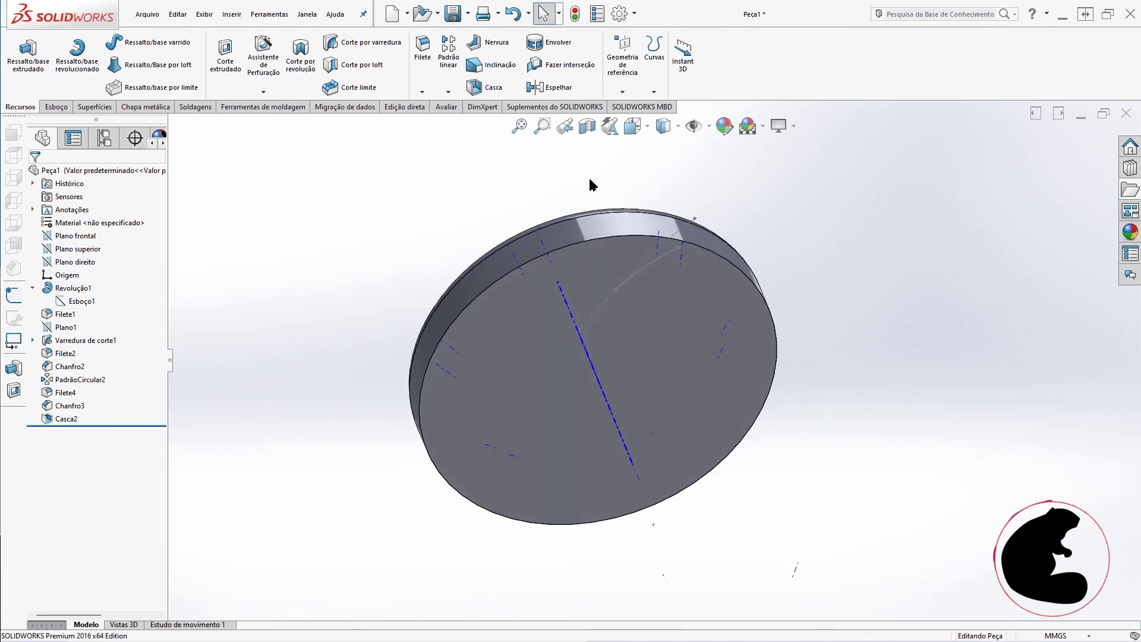
pyautogui.rightClick(65, 418)
# - Redefine Casca2 to remove the flat face and the cylindrical side face
pyautogui.click(62, 362)
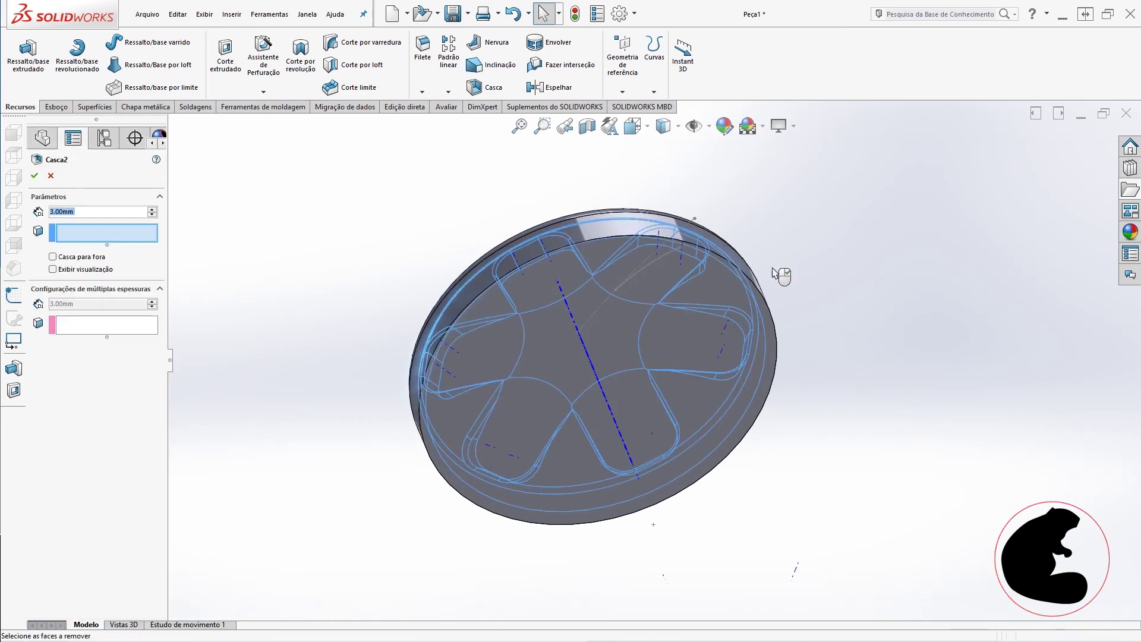
pyautogui.moveTo(575, 313)
pyautogui.mouseDown(button='middle')
pyautogui.moveTo(702, 362)
pyautogui.moveTo(620, 361)
pyautogui.mouseUp(button='middle')
pyautogui.click(703, 330)
pyautogui.click(683, 319)
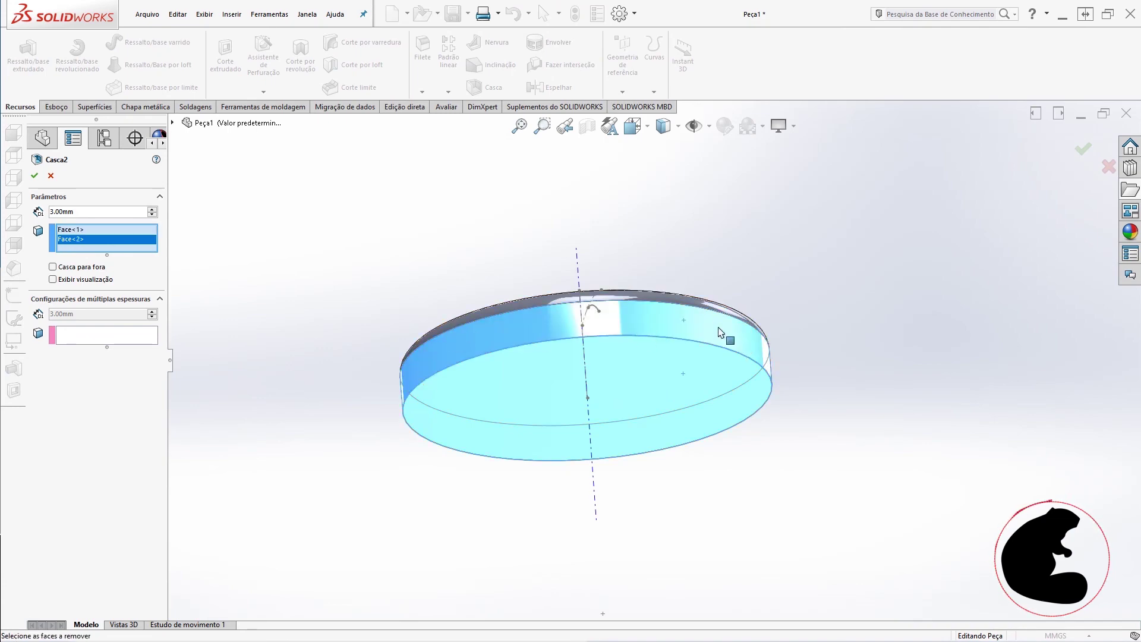
pyautogui.click(34, 178)
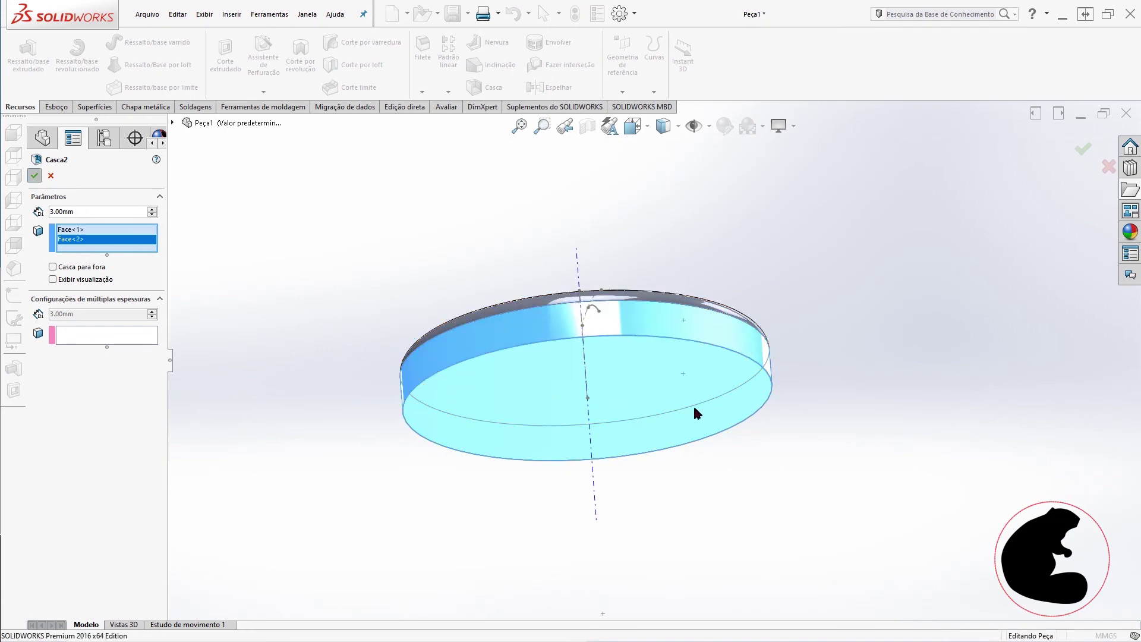
# - Orbit and zoom to inspect the hollowed interior from a tilted edge view
pyautogui.moveTo(569, 511); pyautogui.dragTo(780, 399, button='middle')
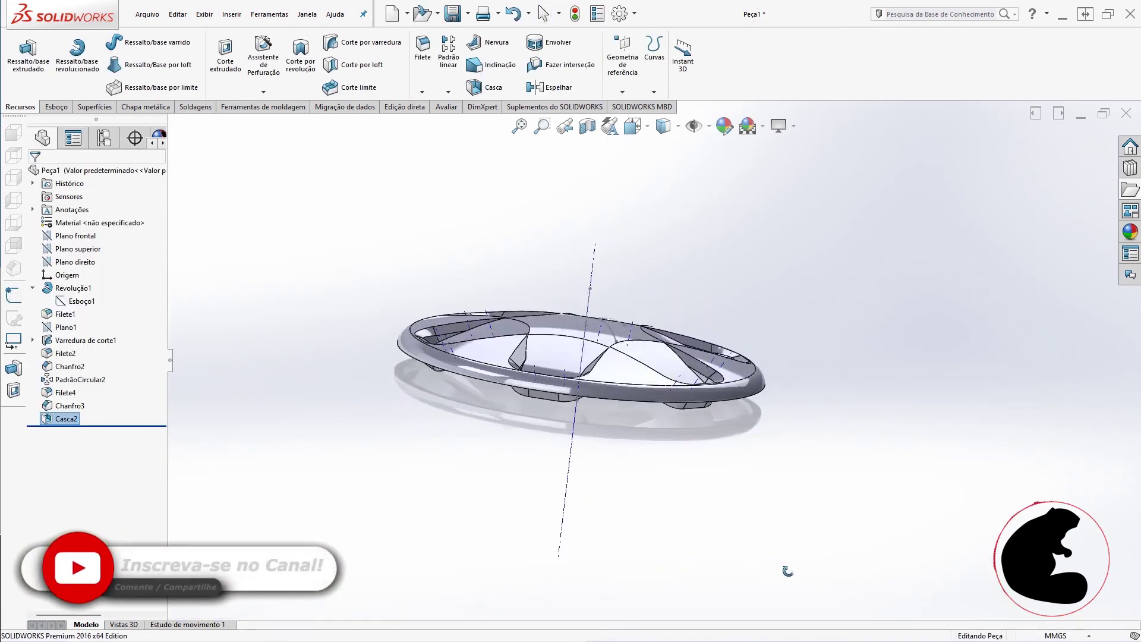
pyautogui.scroll(-3, 633, 291)
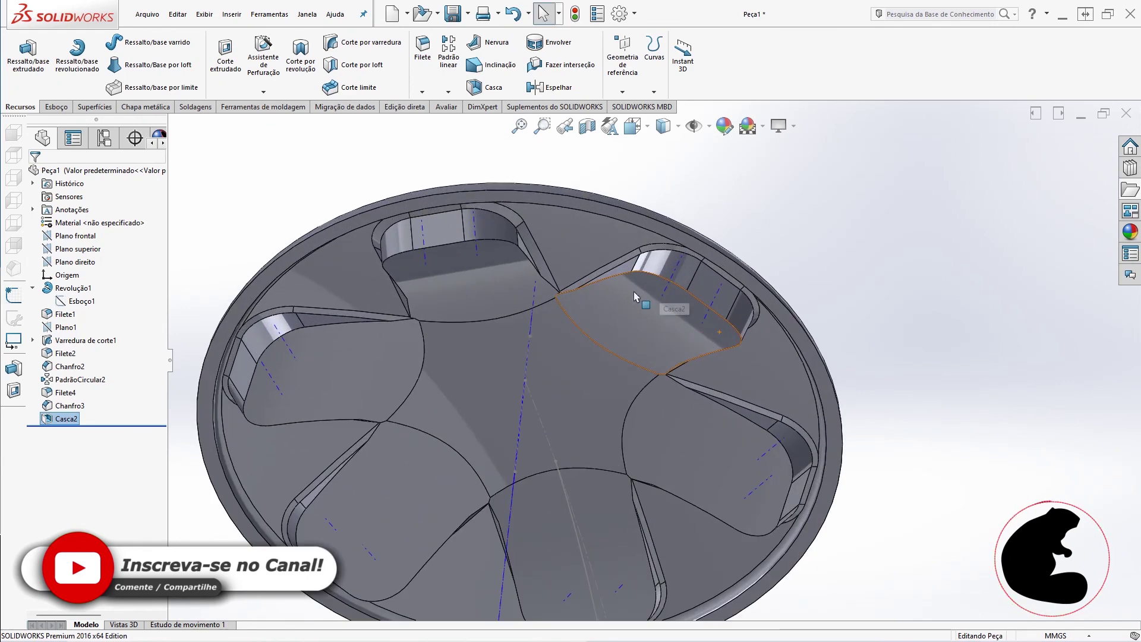
pyautogui.scroll(-3, 633, 291)
pyautogui.moveTo(817, 438)
pyautogui.mouseDown(button='middle')
pyautogui.moveTo(925, 449)
pyautogui.moveTo(965, 425)
pyautogui.moveTo(833, 427)
pyautogui.moveTo(937, 515)
pyautogui.moveTo(680, 170)
pyautogui.mouseUp(button='middle')
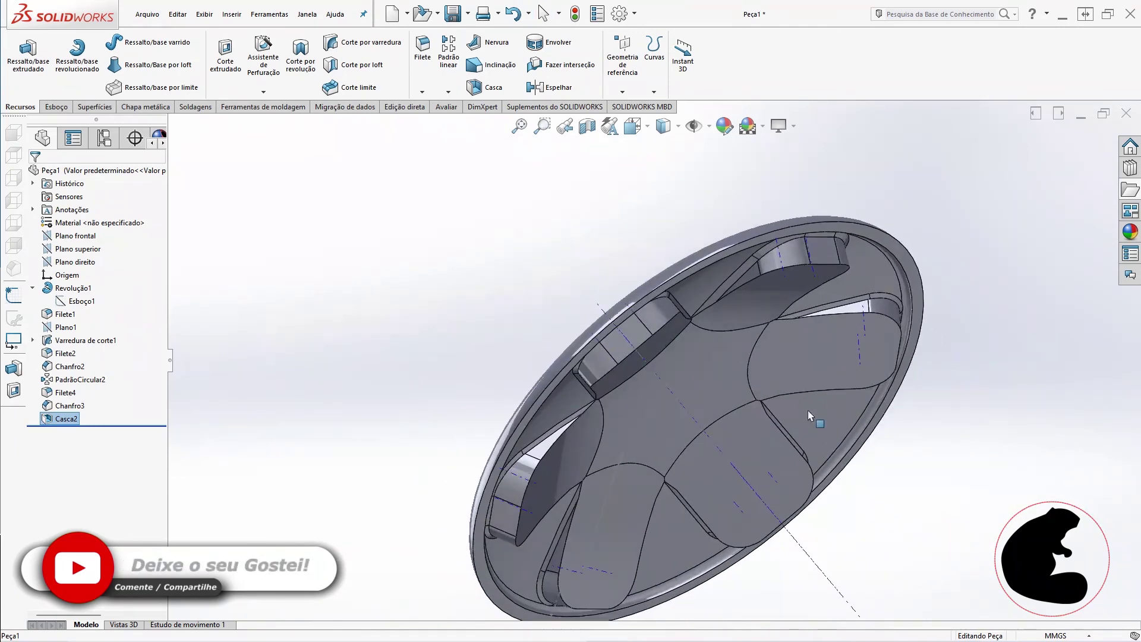
pyautogui.rightClick(54, 423)
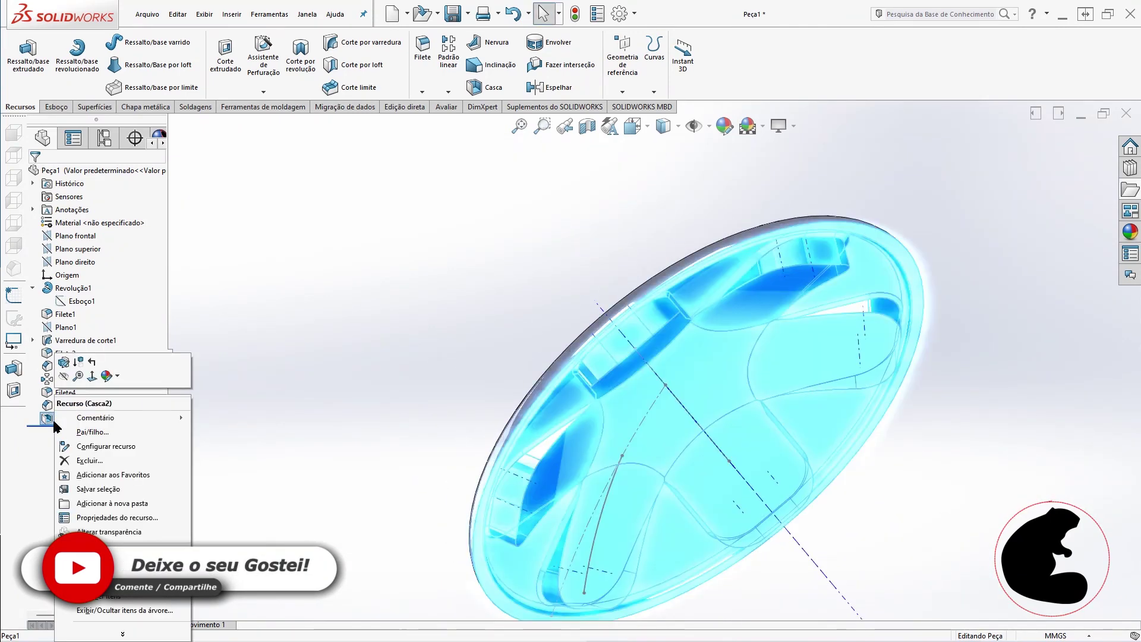
# - Redefine Casca2 to keep the side wall and remove a pocket floor face instead
pyautogui.click(65, 366)
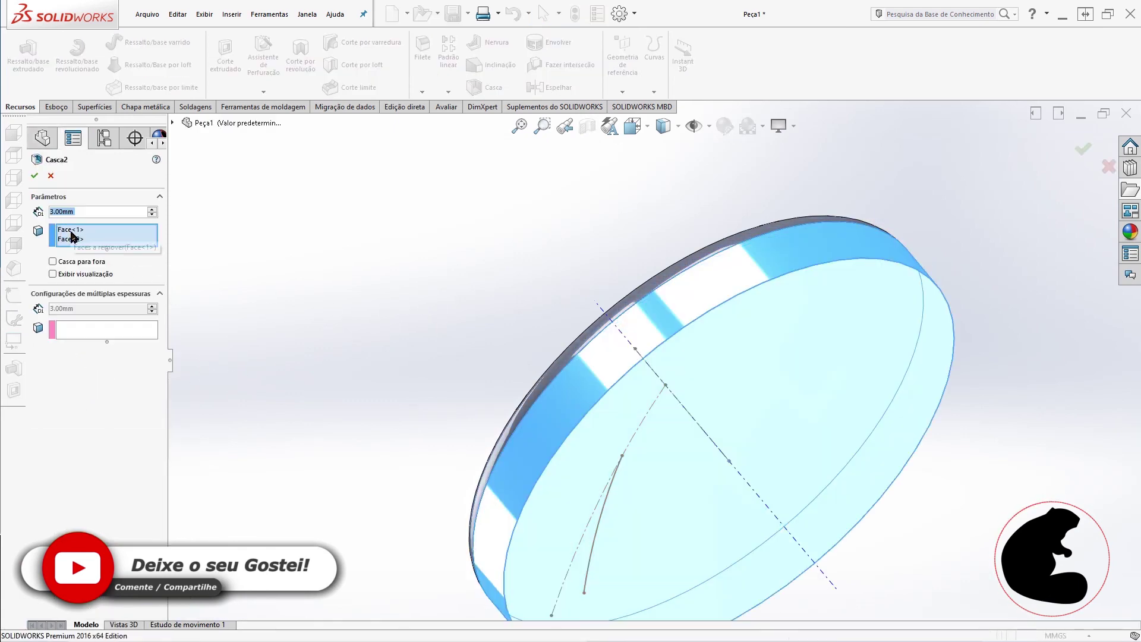
pyautogui.click(71, 236)
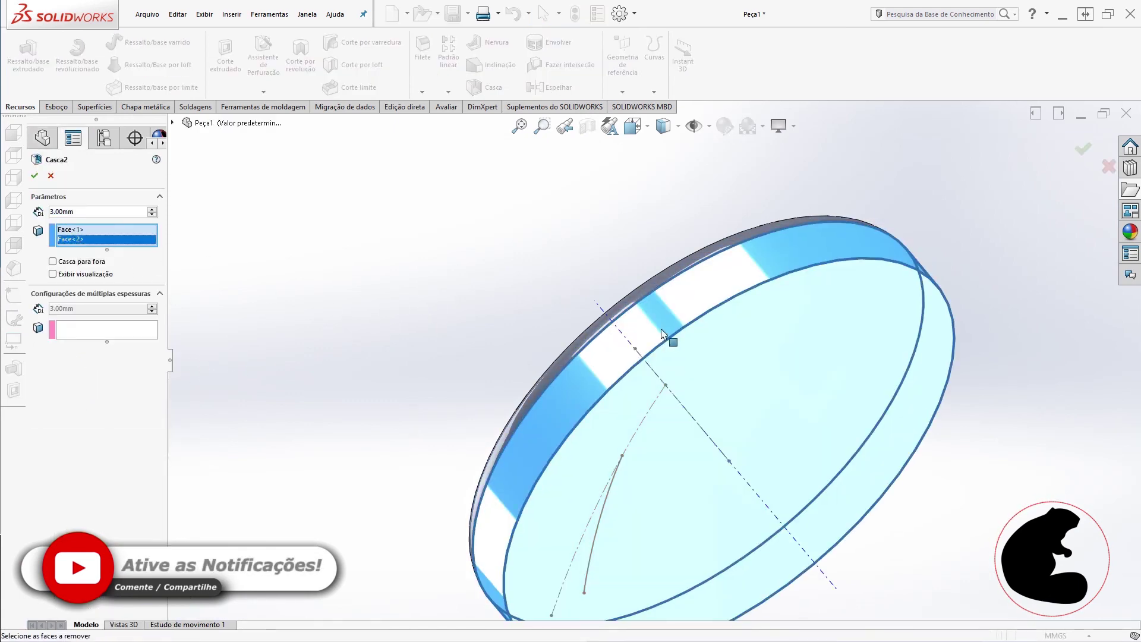
pyautogui.press('Delete')
pyautogui.moveTo(738, 387)
pyautogui.mouseDown(button='middle')
pyautogui.moveTo(765, 420)
pyautogui.moveTo(825, 404)
pyautogui.moveTo(826, 440)
pyautogui.mouseUp(button='middle')
pyautogui.click(772, 392)
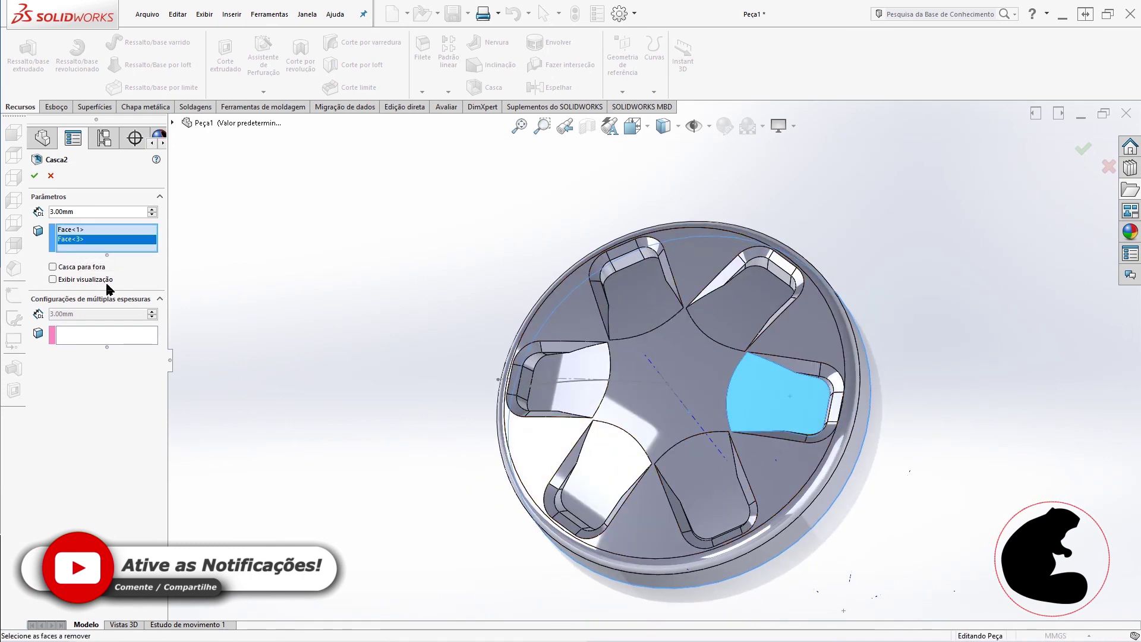
pyautogui.press('Return')
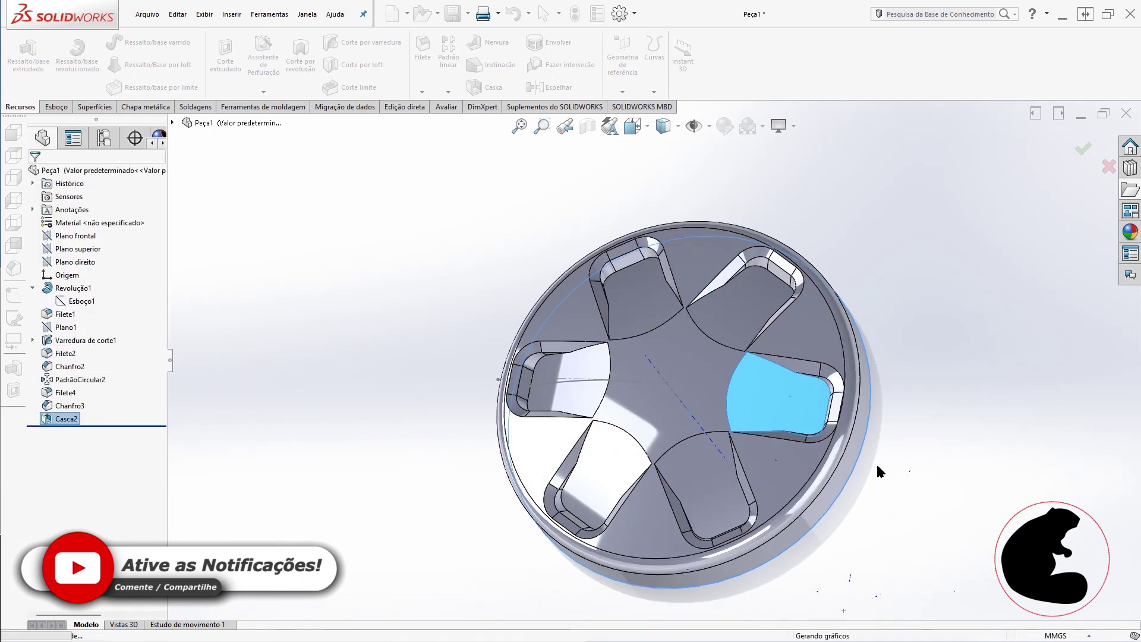
pyautogui.moveTo(879, 464)
pyautogui.mouseDown(button='middle')
pyautogui.moveTo(856, 402)
pyautogui.moveTo(636, 322)
pyautogui.mouseUp(button='middle')
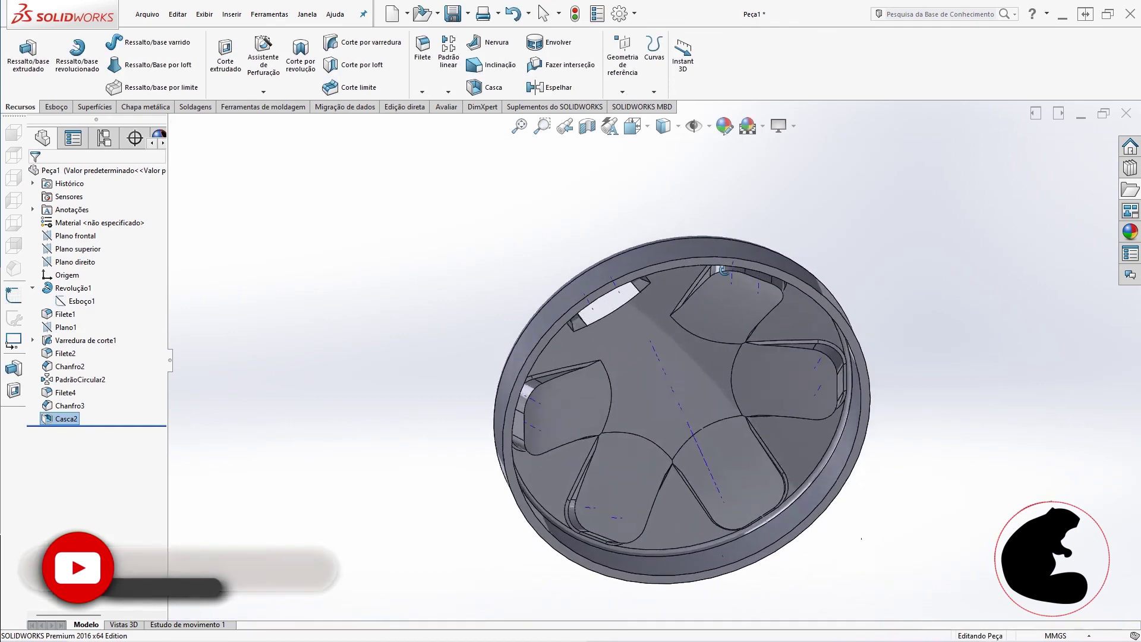
pyautogui.moveTo(686, 440)
pyautogui.mouseDown(button='middle')
pyautogui.moveTo(587, 360)
pyautogui.moveTo(702, 189)
pyautogui.mouseUp(button='middle')
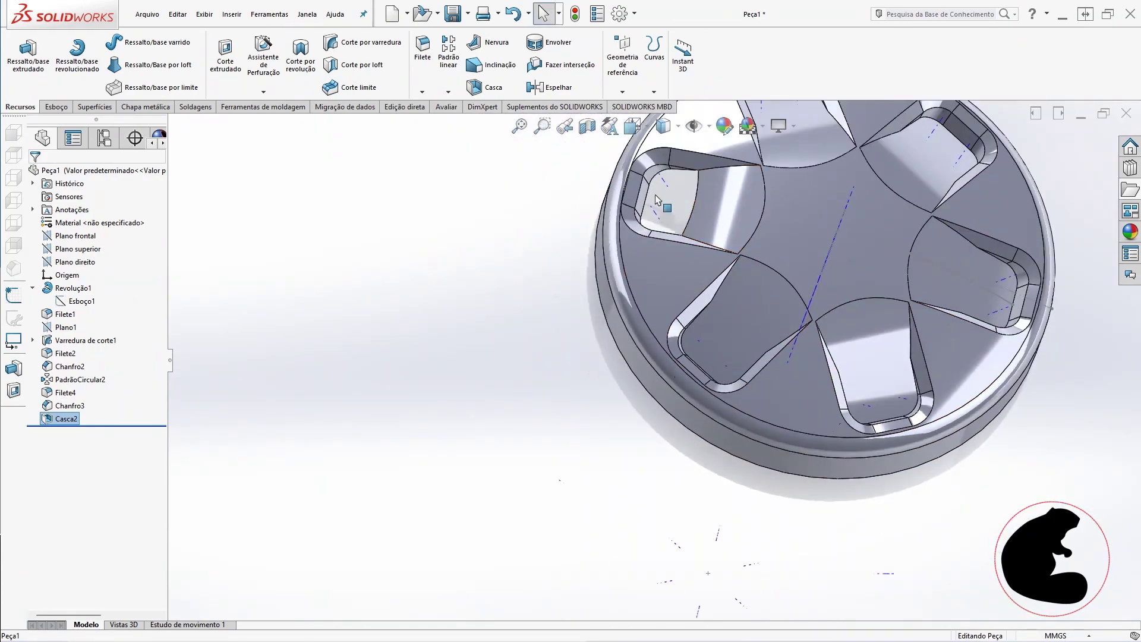
pyautogui.moveTo(657, 200); pyautogui.dragTo(663, 292, button='middle')
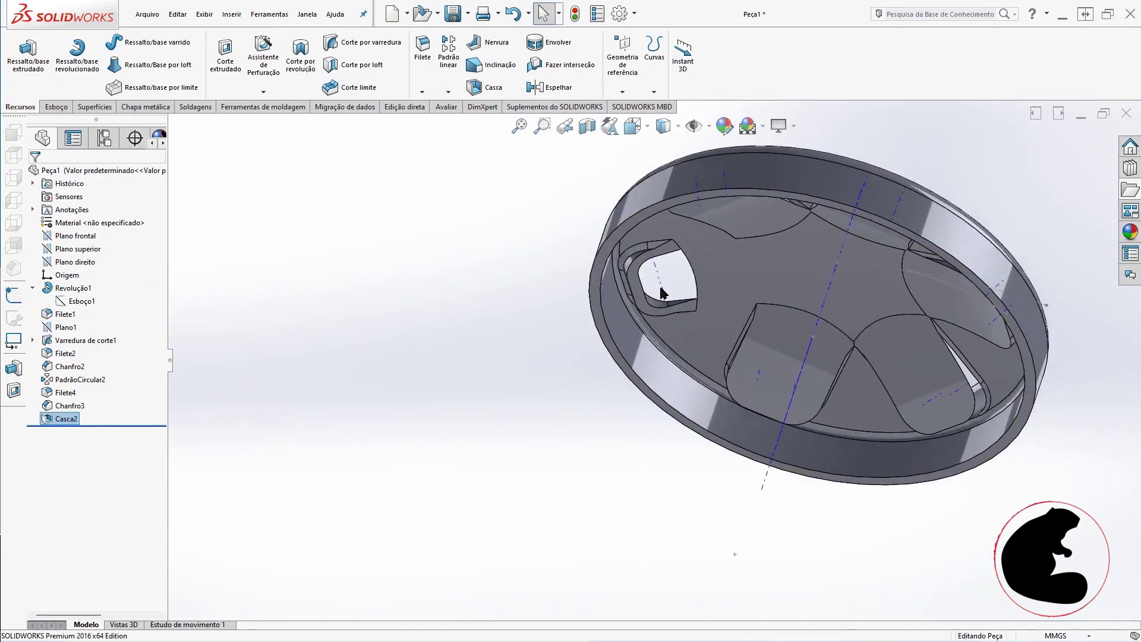
pyautogui.scroll(-3, 663, 292)
pyautogui.scroll(-3, 663, 292)
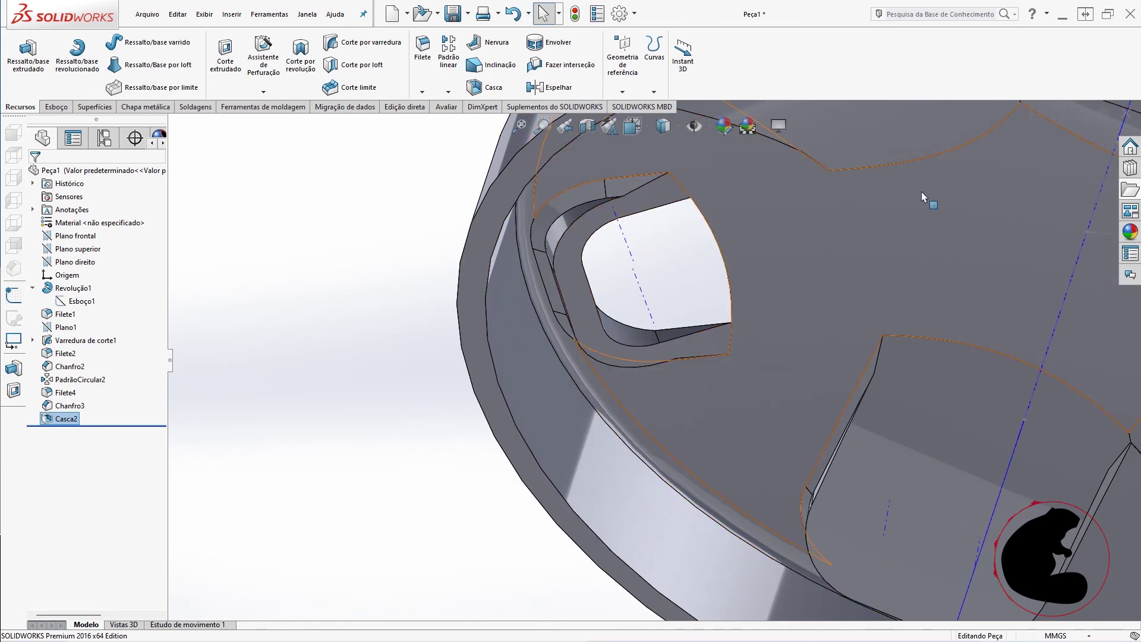
pyautogui.scroll(3, 685, 257)
pyautogui.scroll(-3, 704, 256)
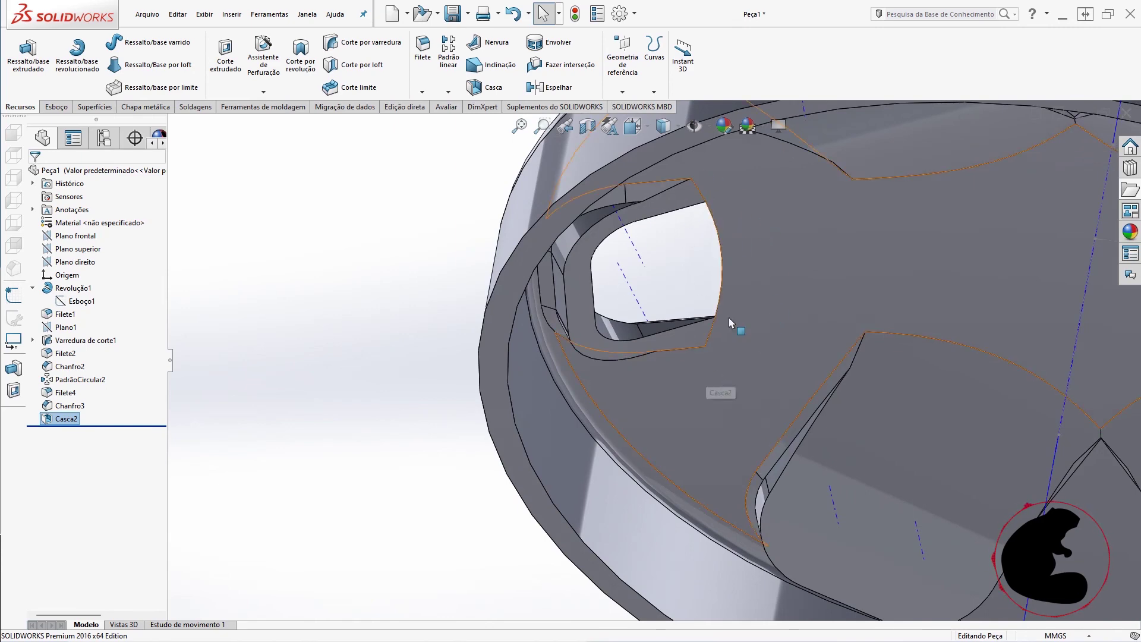
pyautogui.scroll(3, 750, 312)
pyautogui.moveTo(750, 312)
pyautogui.mouseDown(button='middle')
pyautogui.moveTo(772, 357)
pyautogui.moveTo(752, 381)
pyautogui.mouseUp(button='middle')
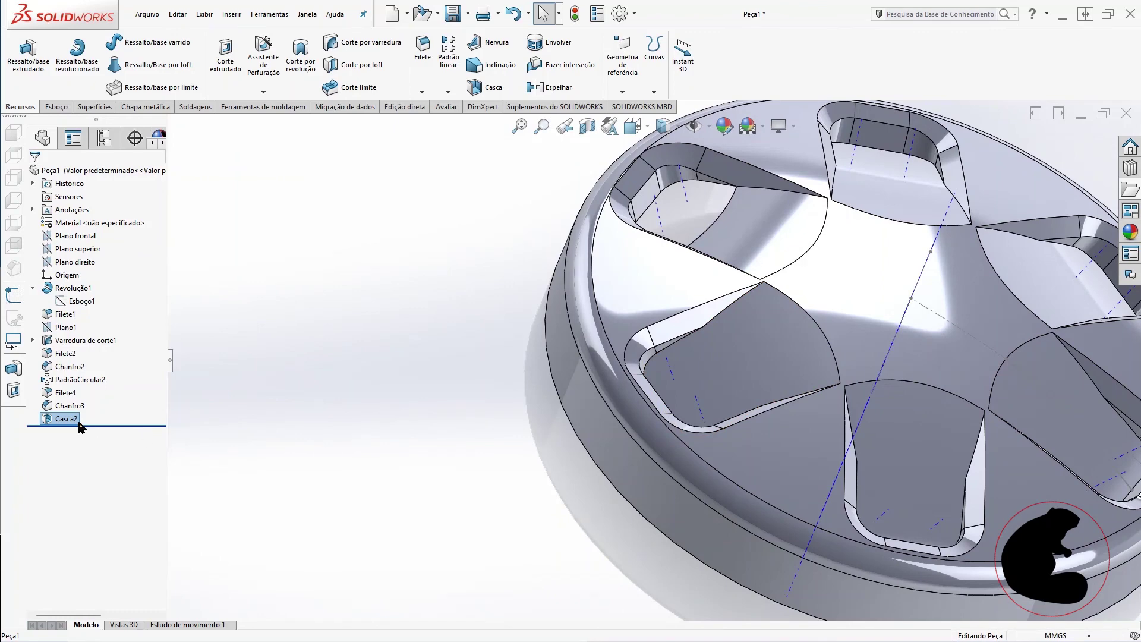
pyautogui.rightClick(71, 418)
# - Drop Face<2> from the Casca2 faces to remove, closing that pocket's opening
pyautogui.click(86, 370)
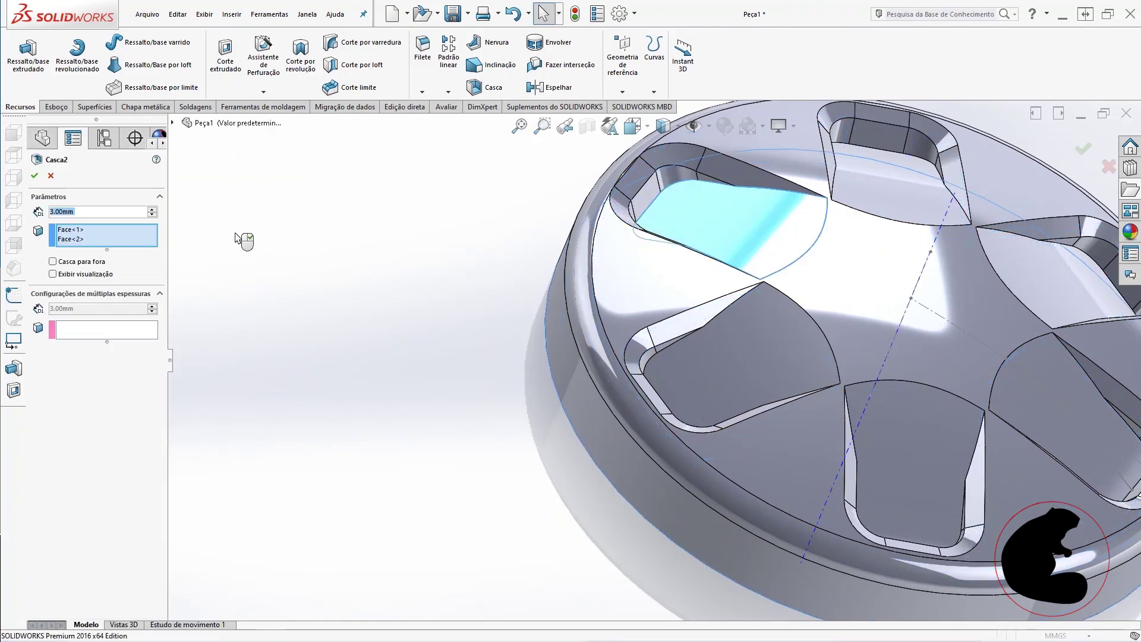
pyautogui.click(79, 239)
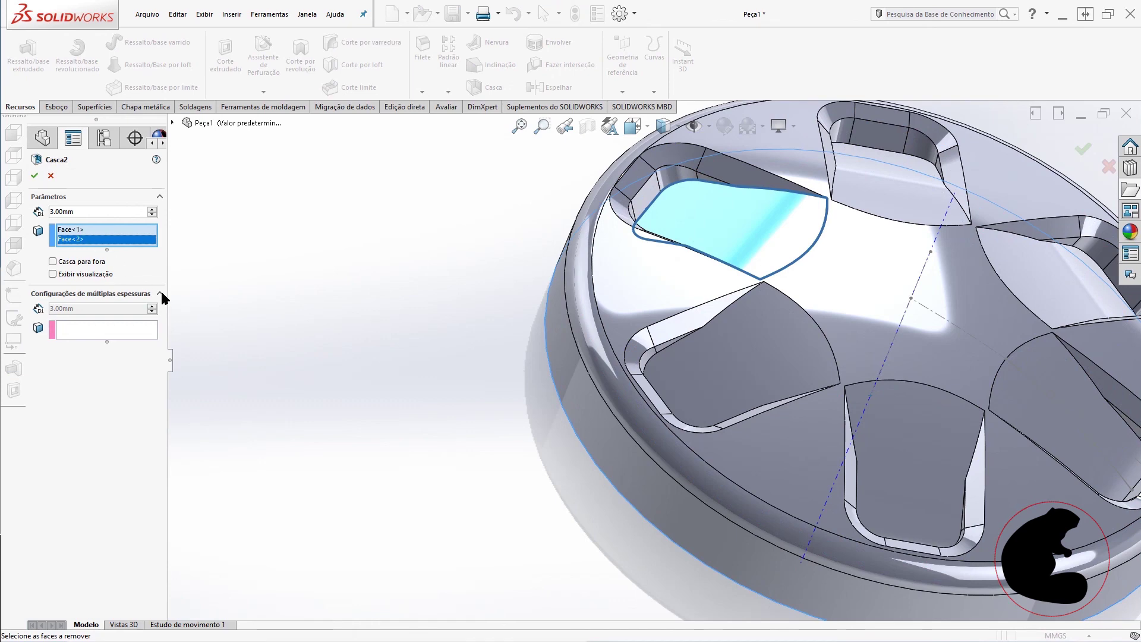
pyautogui.press('Delete')
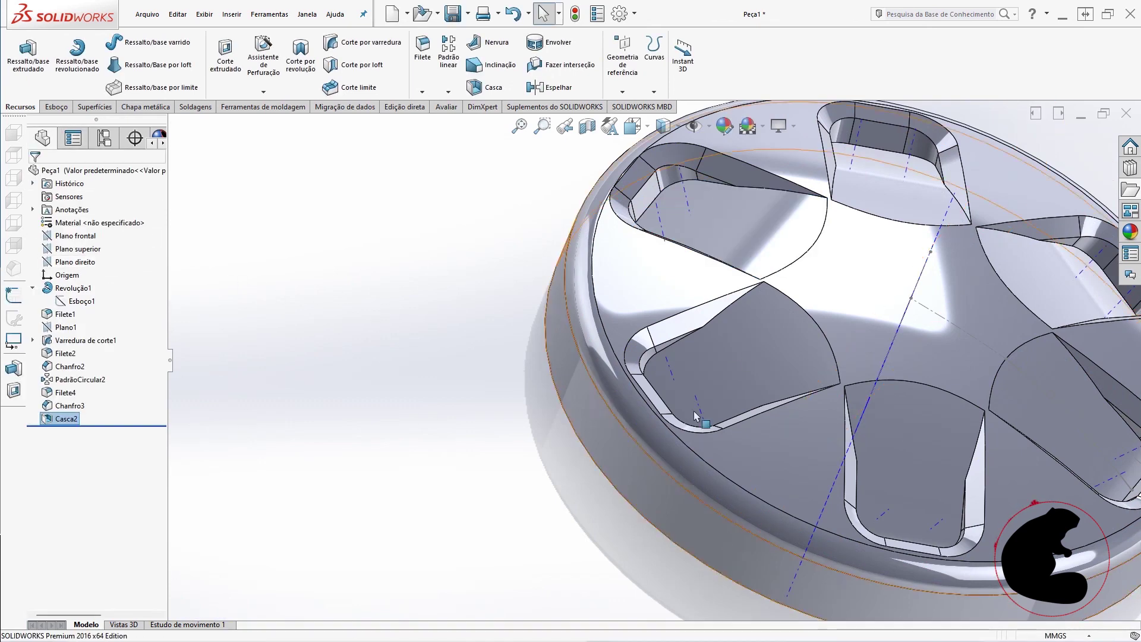
pyautogui.scroll(3, 957, 425)
pyautogui.moveTo(957, 425)
pyautogui.mouseDown(button='middle')
pyautogui.moveTo(1056, 498)
pyautogui.moveTo(782, 229)
pyautogui.mouseUp(button='middle')
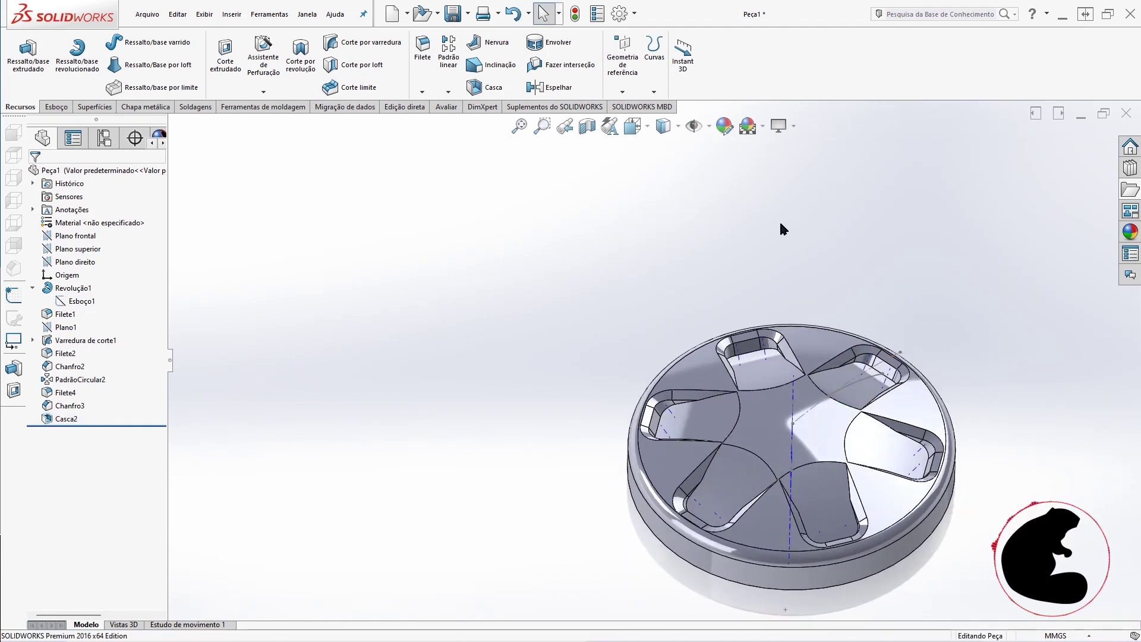
# - Hide the axis lines and select the outer top edge to check its radius
pyautogui.click(675, 126)
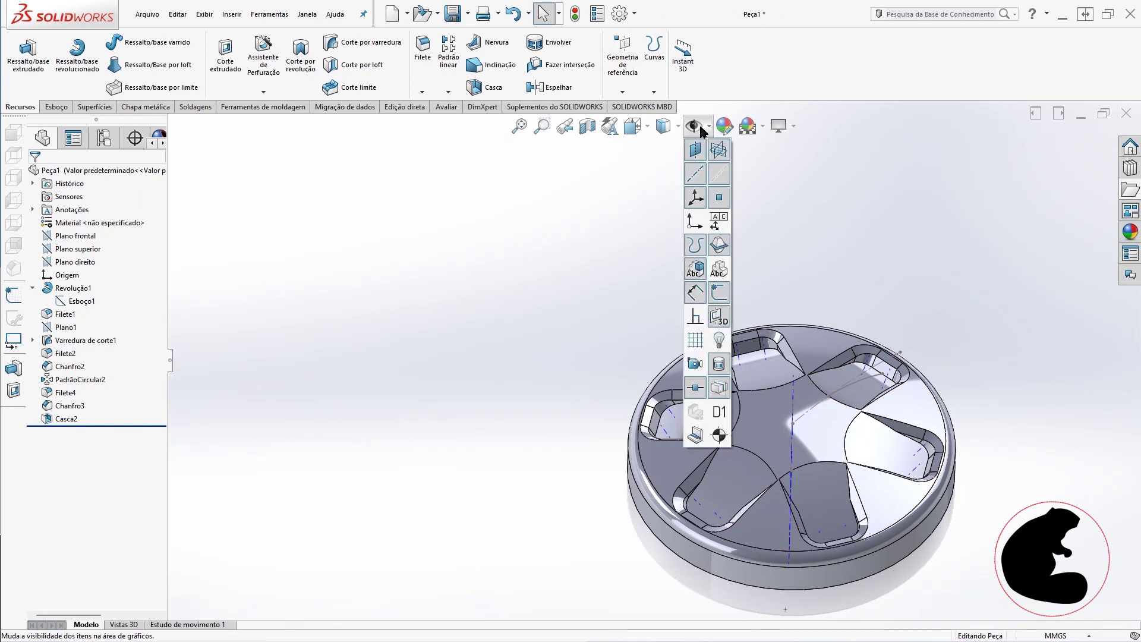
pyautogui.click(694, 174)
pyautogui.moveTo(737, 442); pyautogui.dragTo(740, 436, button='middle')
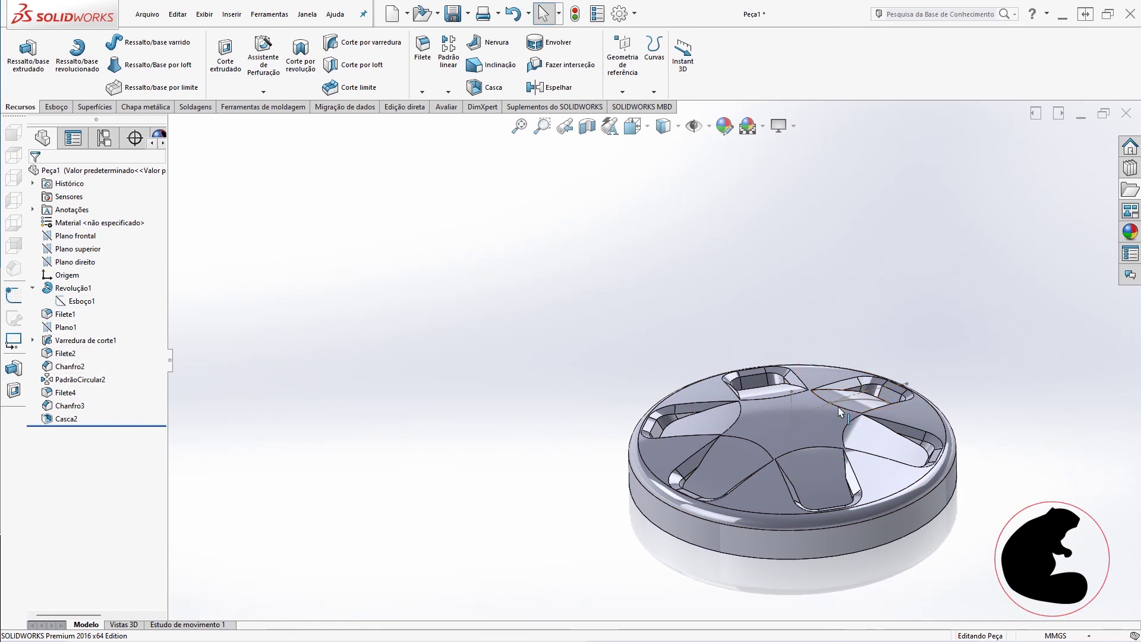
pyautogui.scroll(-2, 845, 400)
pyautogui.click(897, 376)
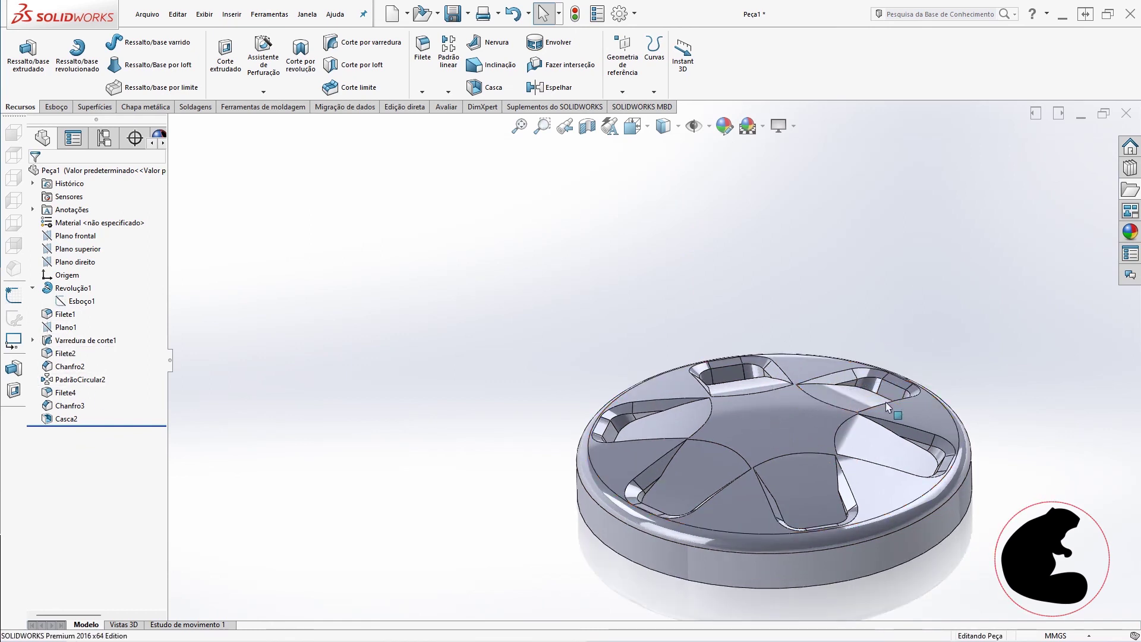
# - Inspect the hollow underside, then show the part in isometric orientation
pyautogui.moveTo(885, 402); pyautogui.dragTo(735, 278, button='middle')
pyautogui.scroll(-2, 794, 438)
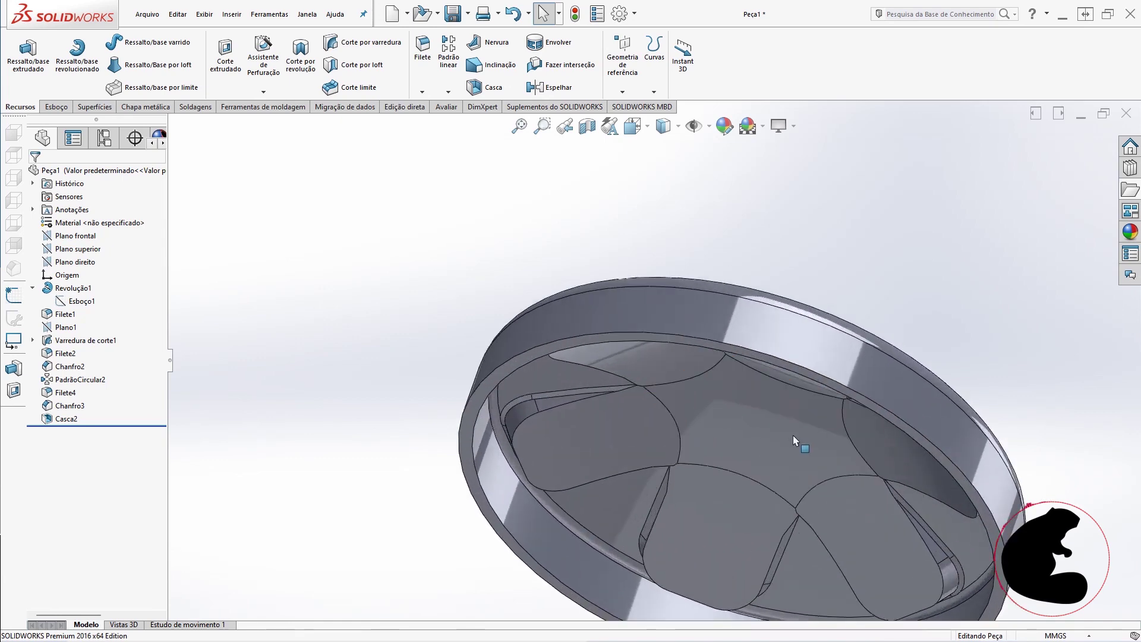
pyautogui.scroll(-2, 820, 474)
pyautogui.scroll(-3, 837, 372)
pyautogui.hotkey('ctrl', 'shift', 'z')
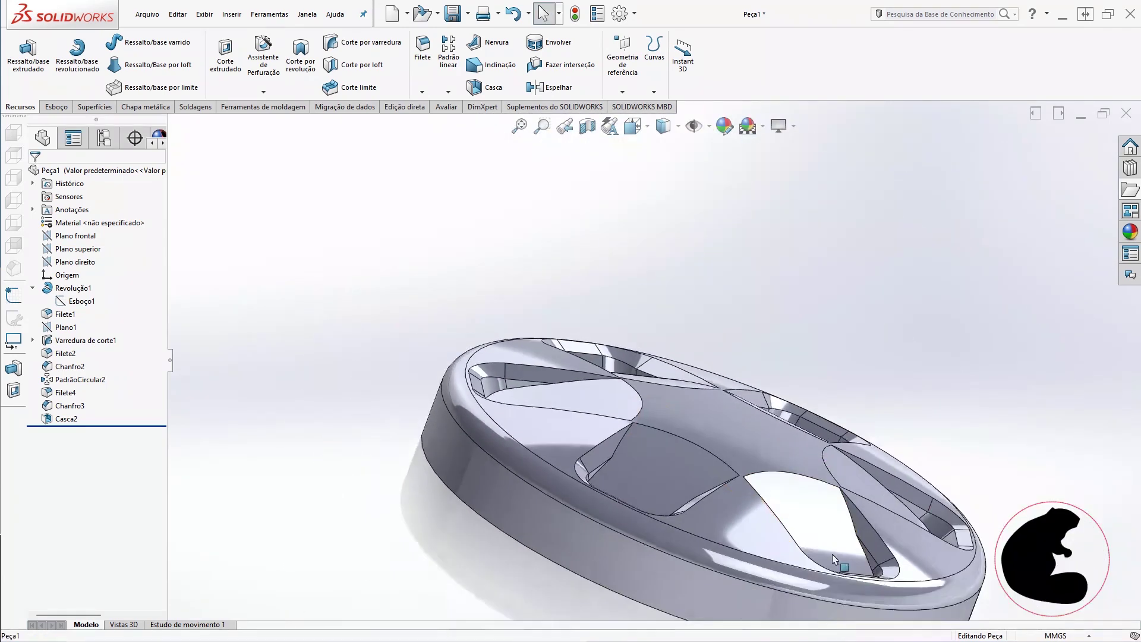
pyautogui.scroll(2, 930, 458)
pyautogui.scroll(1, 918, 465)
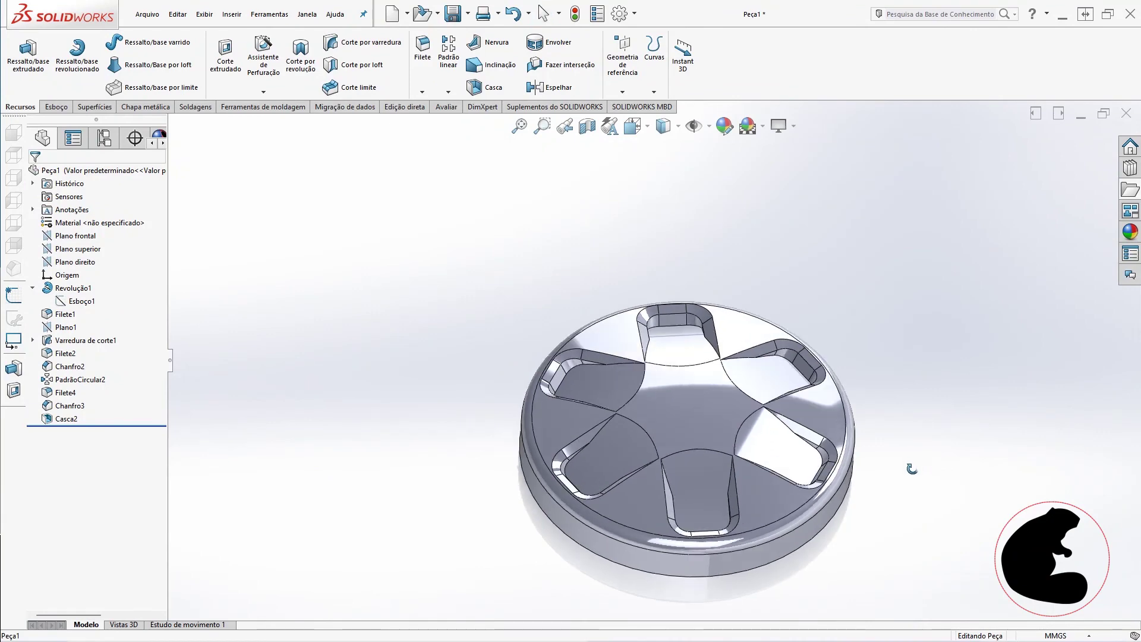
pyautogui.hotkey('ctrl', '7')
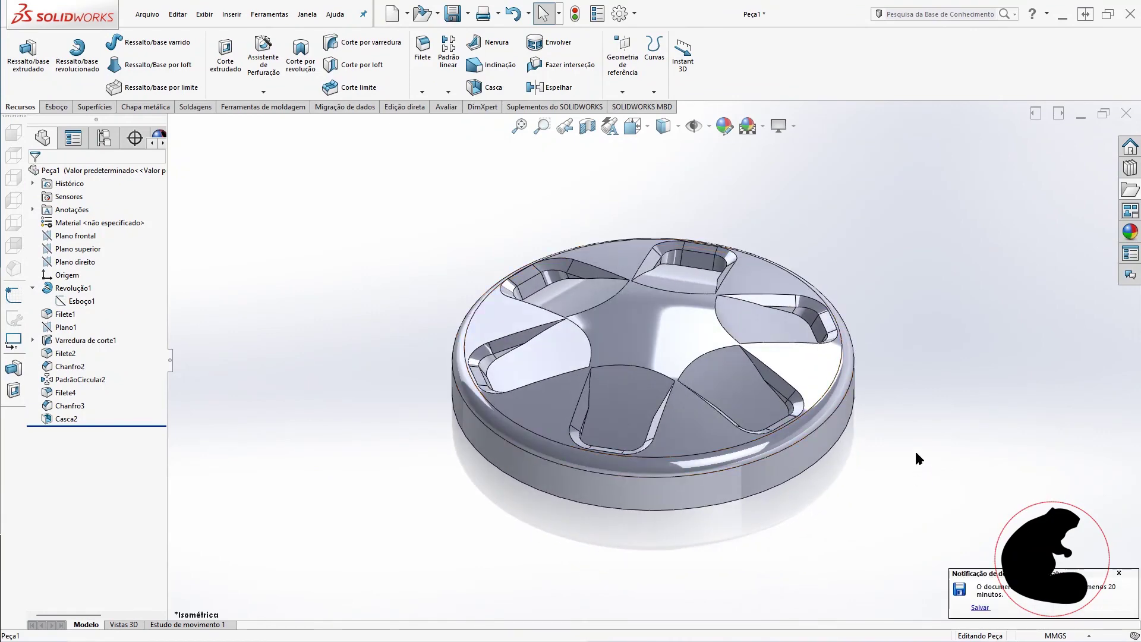